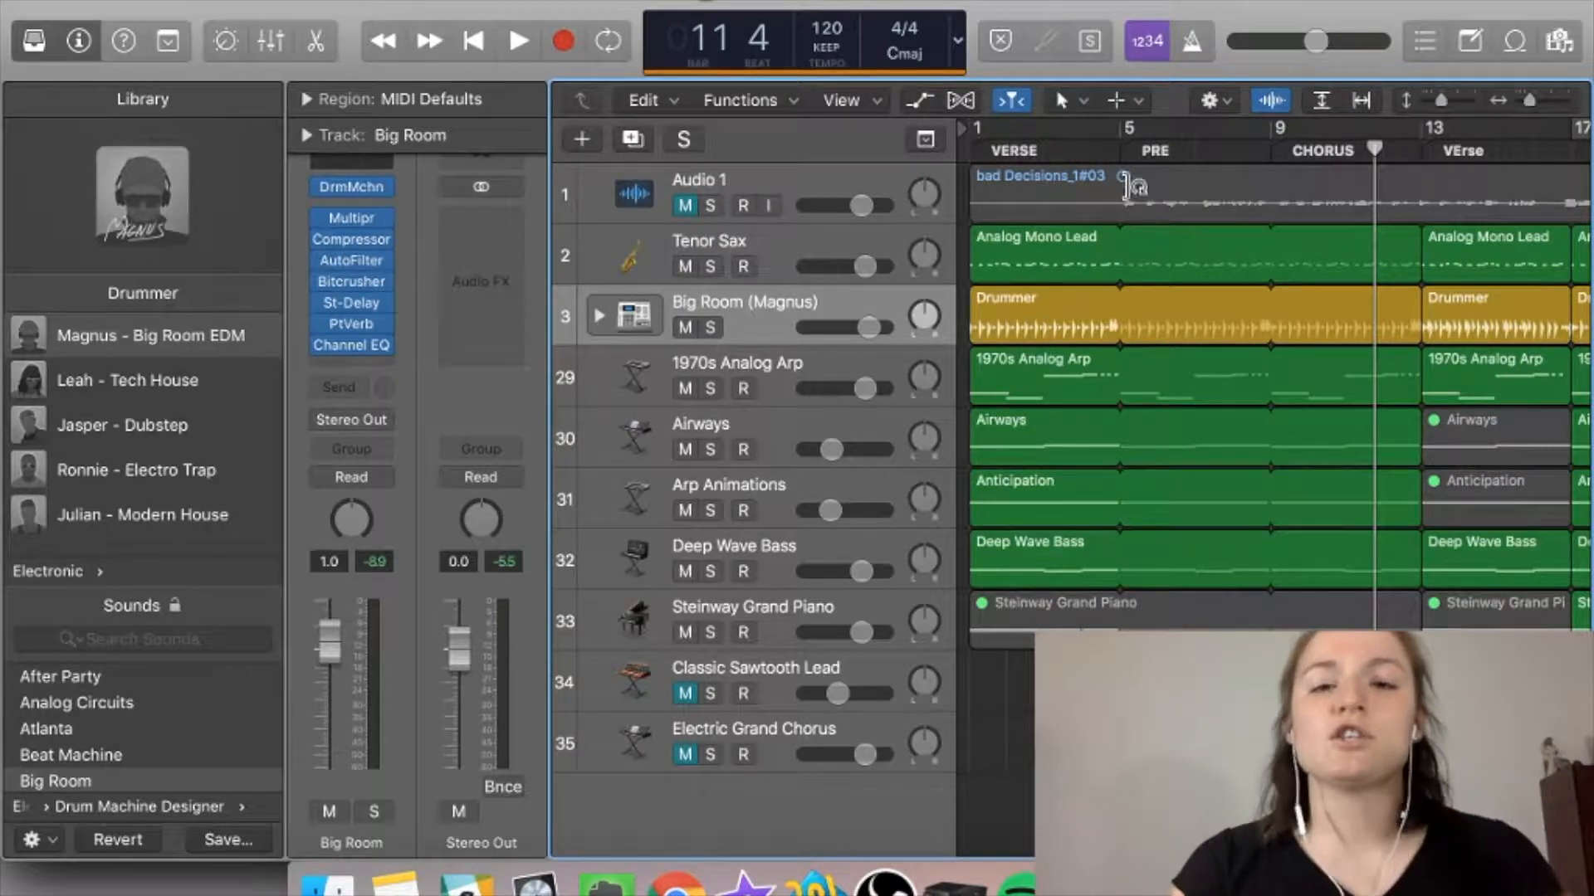
Step: Look over the whole arrangement from the opening verse to the last regions and check the looped regions across the tracks
{"action": "scroll", "coordinate": [1108, 426], "scroll_direction": "right", "scroll_amount": 1}
{"action": "scroll", "coordinate": [1108, 427], "scroll_direction": "down", "scroll_amount": 5}
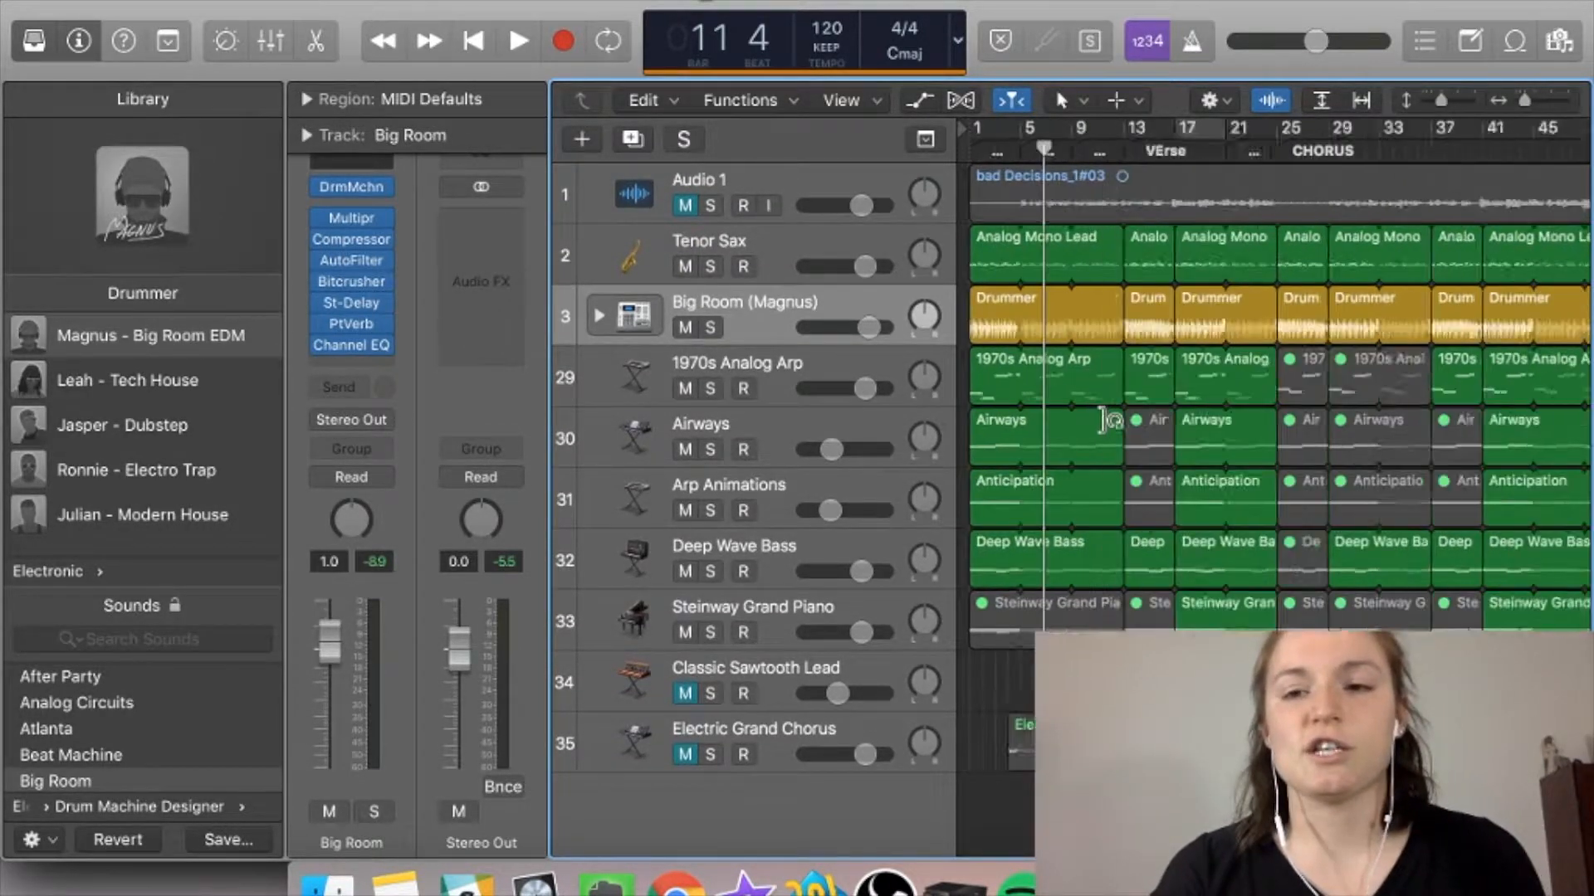
{"action": "scroll", "coordinate": [1104, 422], "scroll_direction": "left", "scroll_amount": 5}
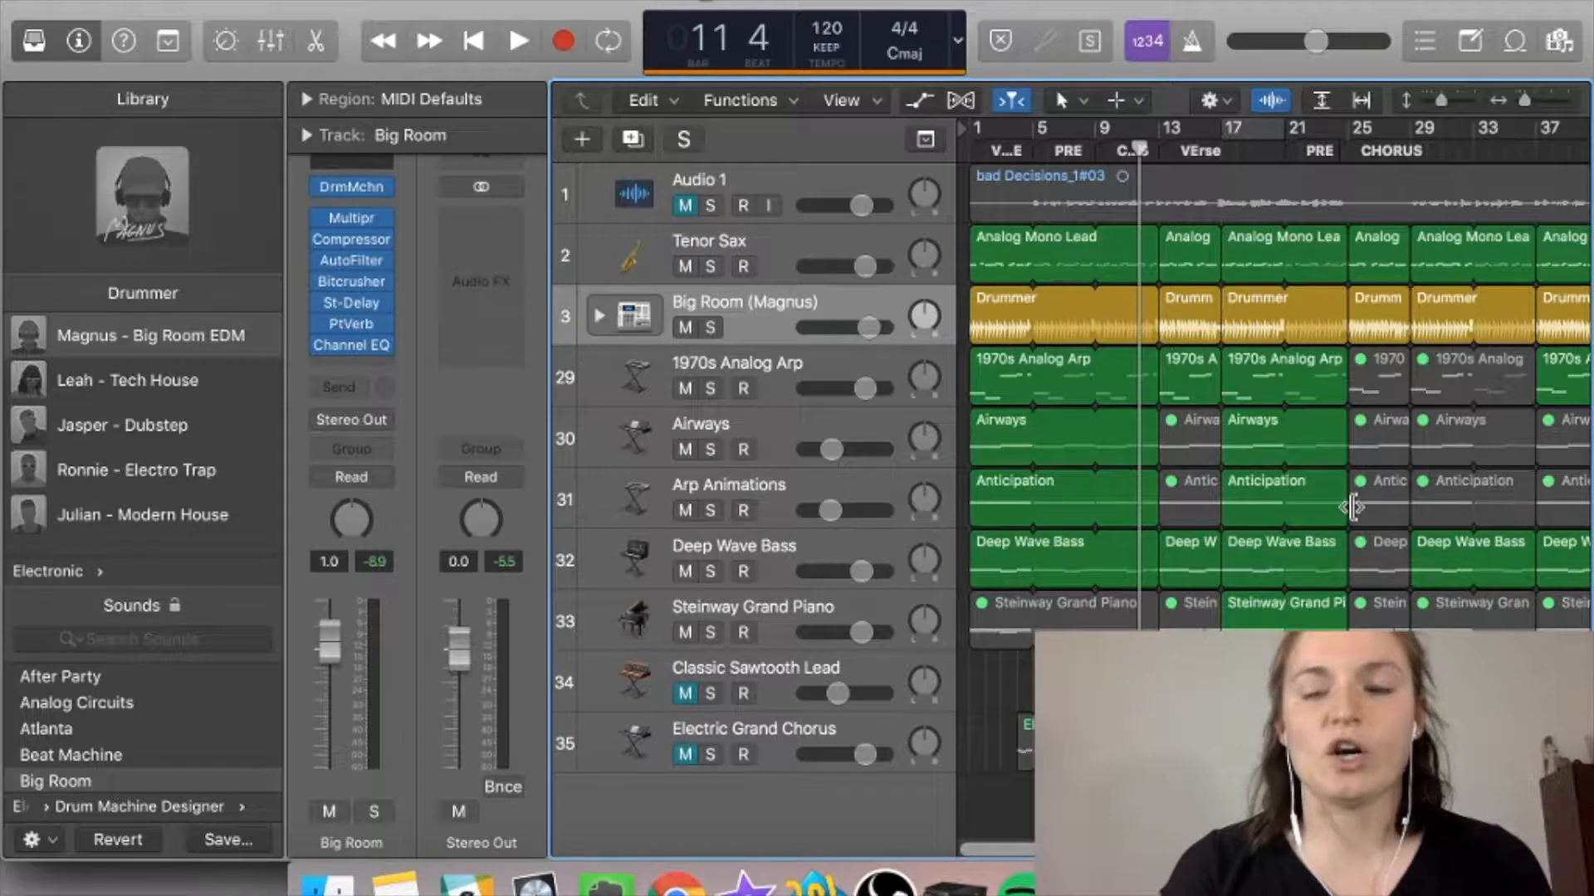
{"action": "scroll", "coordinate": [1351, 507], "scroll_direction": "right", "scroll_amount": 10}
{"action": "scroll", "coordinate": [1351, 507], "scroll_direction": "right", "scroll_amount": 10}
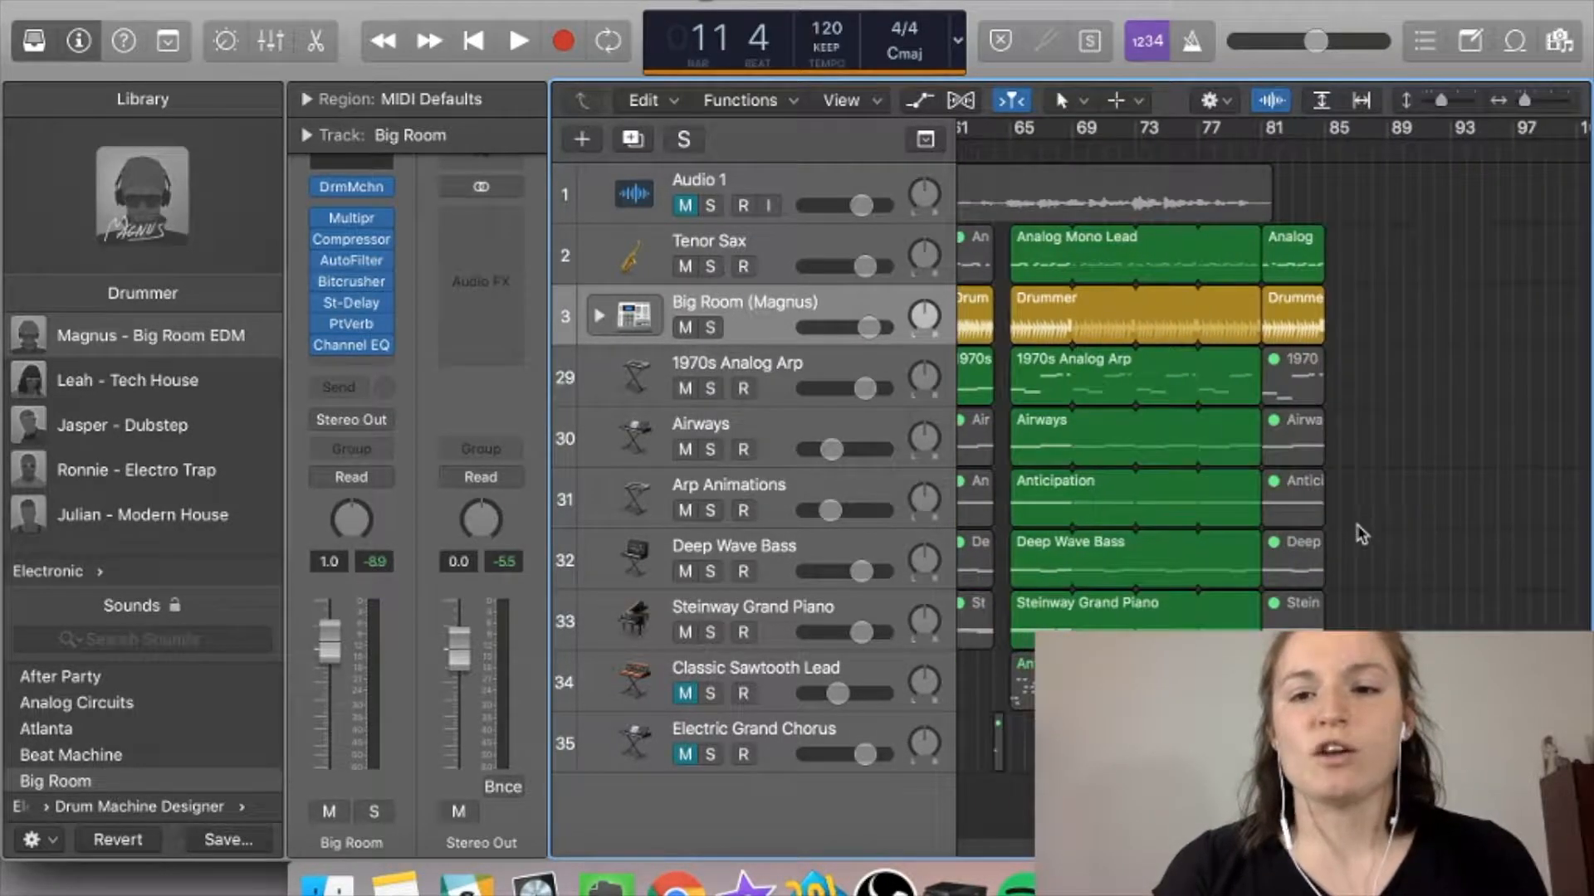
{"action": "scroll", "coordinate": [1361, 531], "scroll_direction": "left", "scroll_amount": 15}
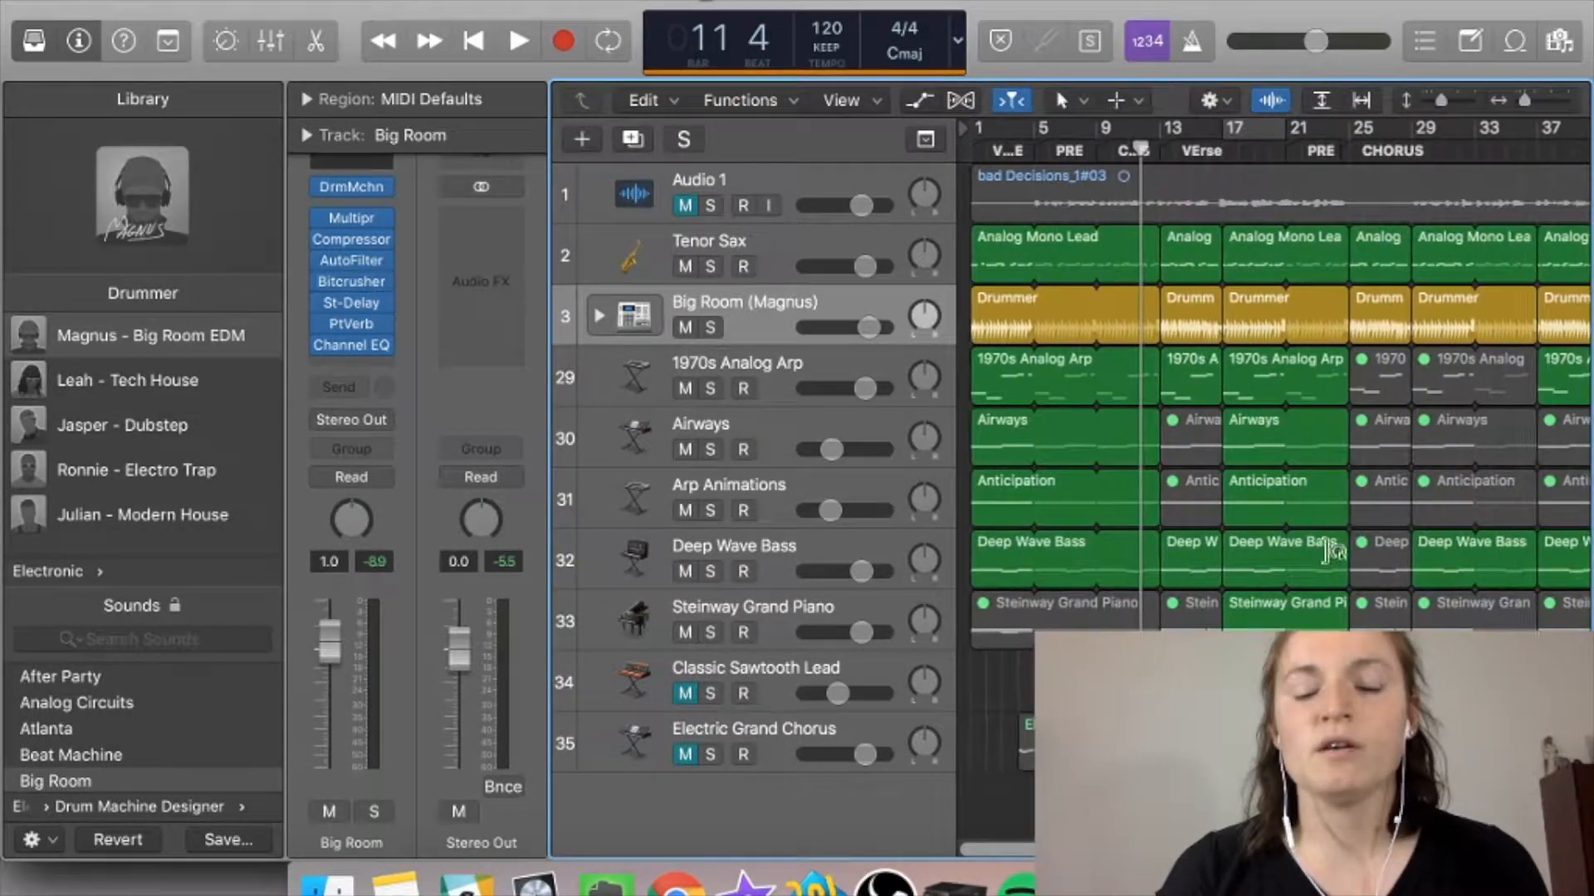
{"action": "left_click_drag", "start_coordinate": [1079, 705], "coordinate": [1053, 237]}
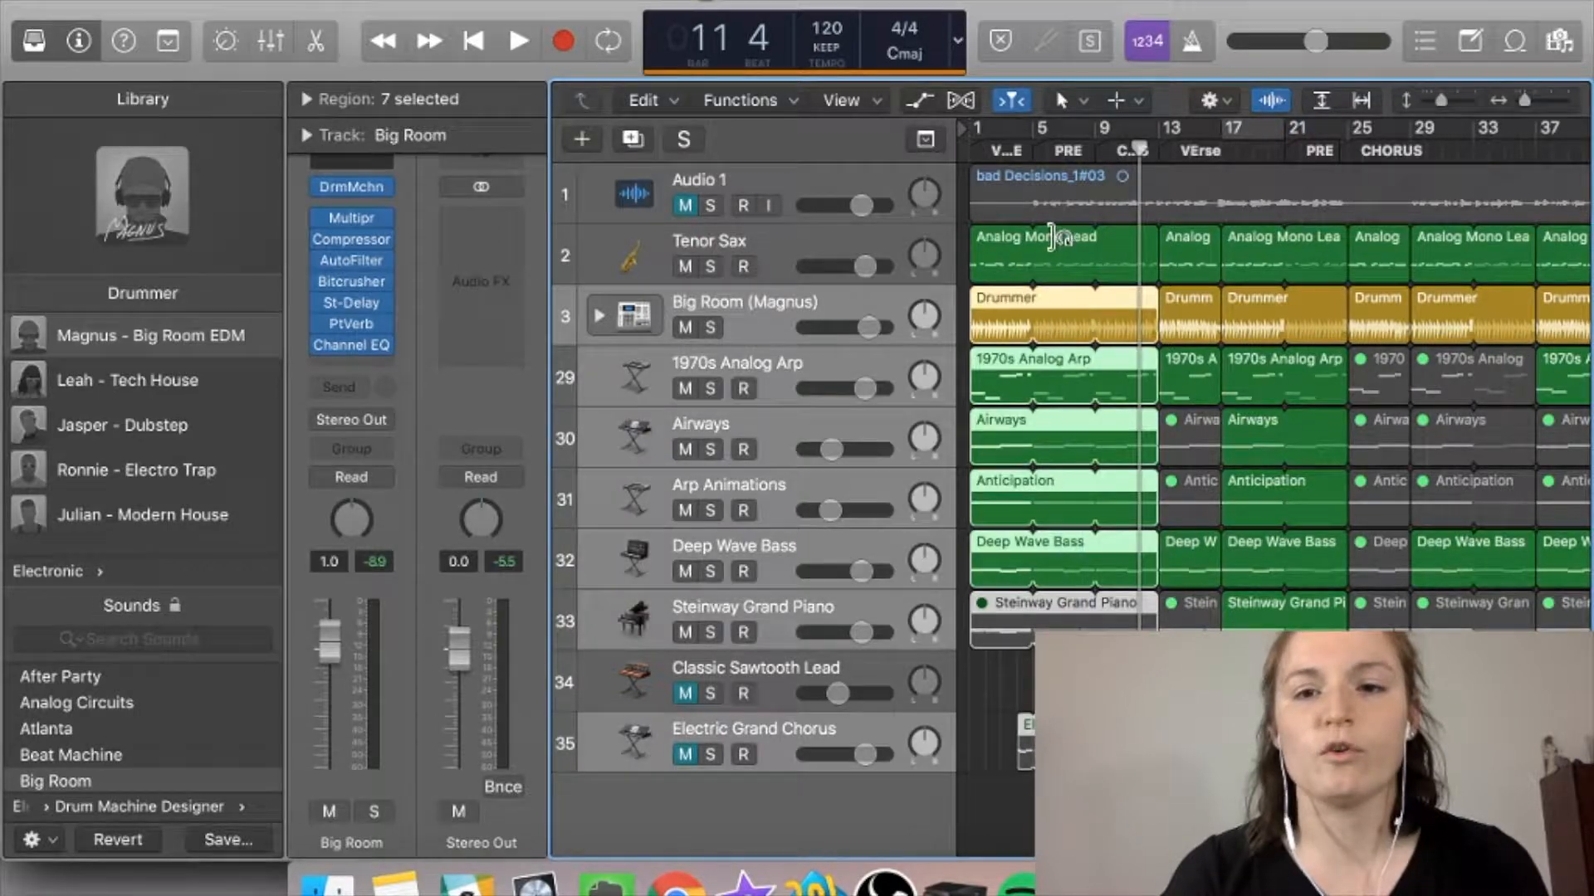
{"action": "left_click", "coordinate": [1079, 706]}
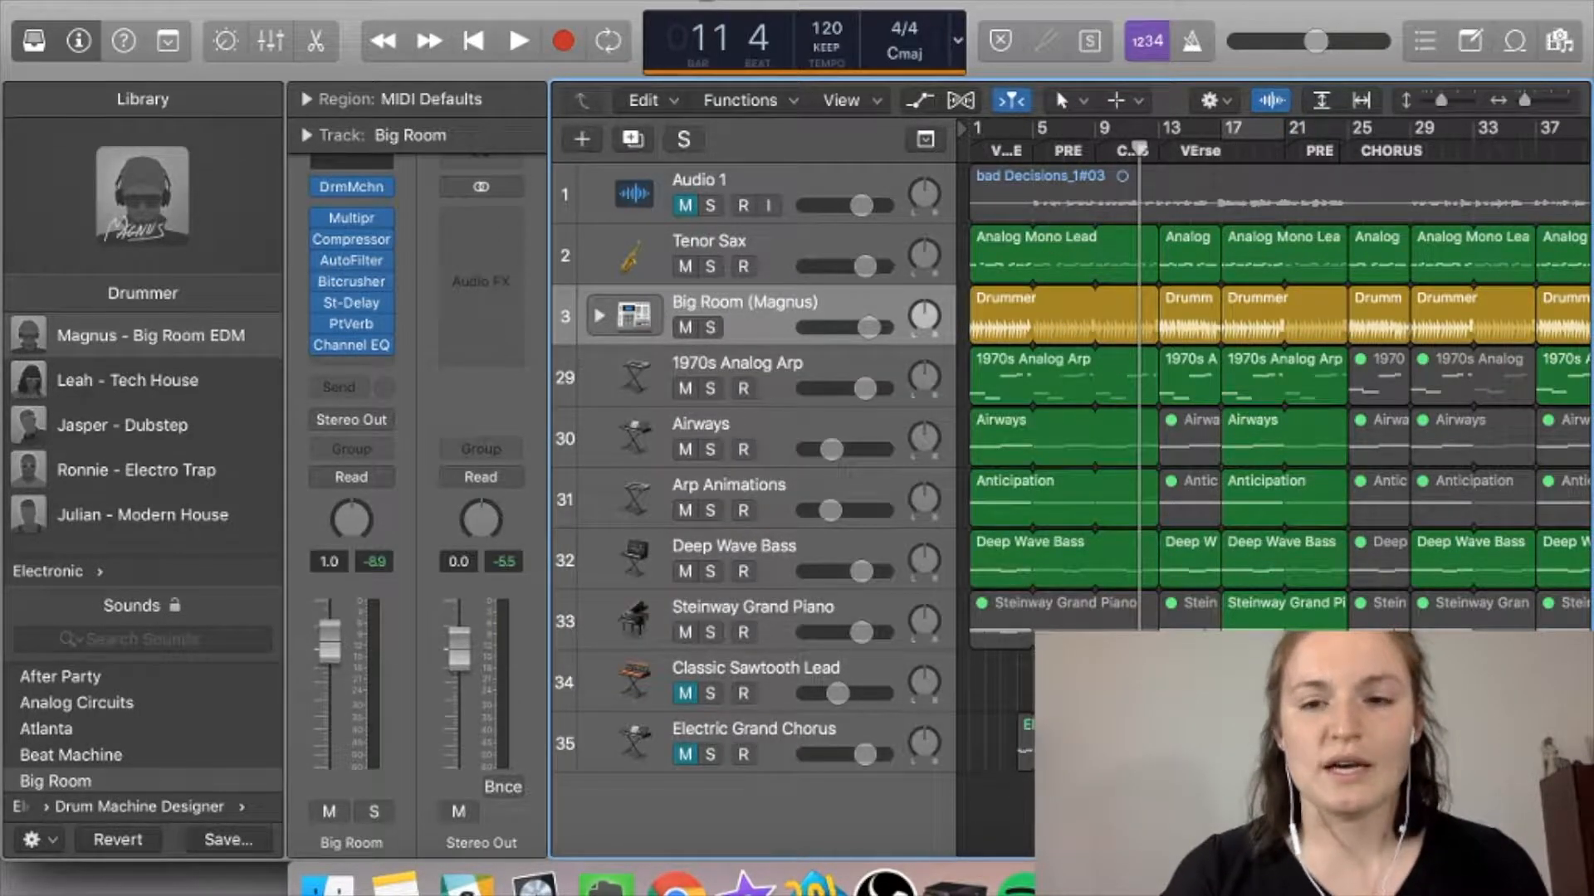
{"action": "scroll", "coordinate": [1079, 705], "scroll_direction": "right", "scroll_amount": 2}
{"action": "scroll", "coordinate": [1079, 706], "scroll_direction": "left", "scroll_amount": 2}
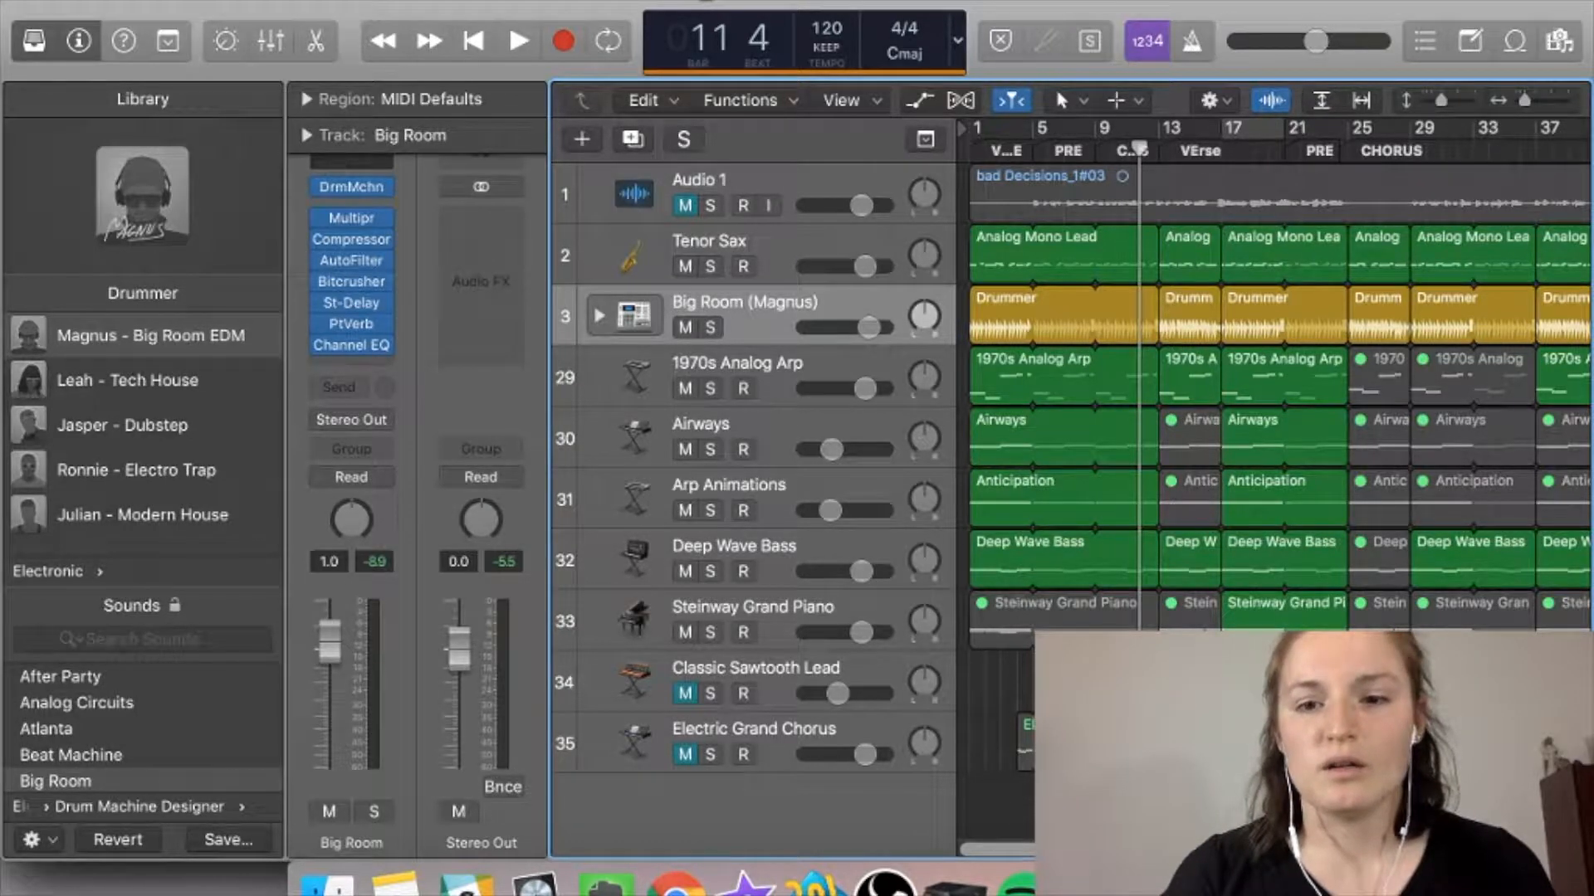
Step: Shorten the instrument and drum regions starting at bar 1 to end at bar 5, and return the playhead to the beginning
{"action": "left_click_drag", "start_coordinate": [1020, 799], "coordinate": [1023, 171]}
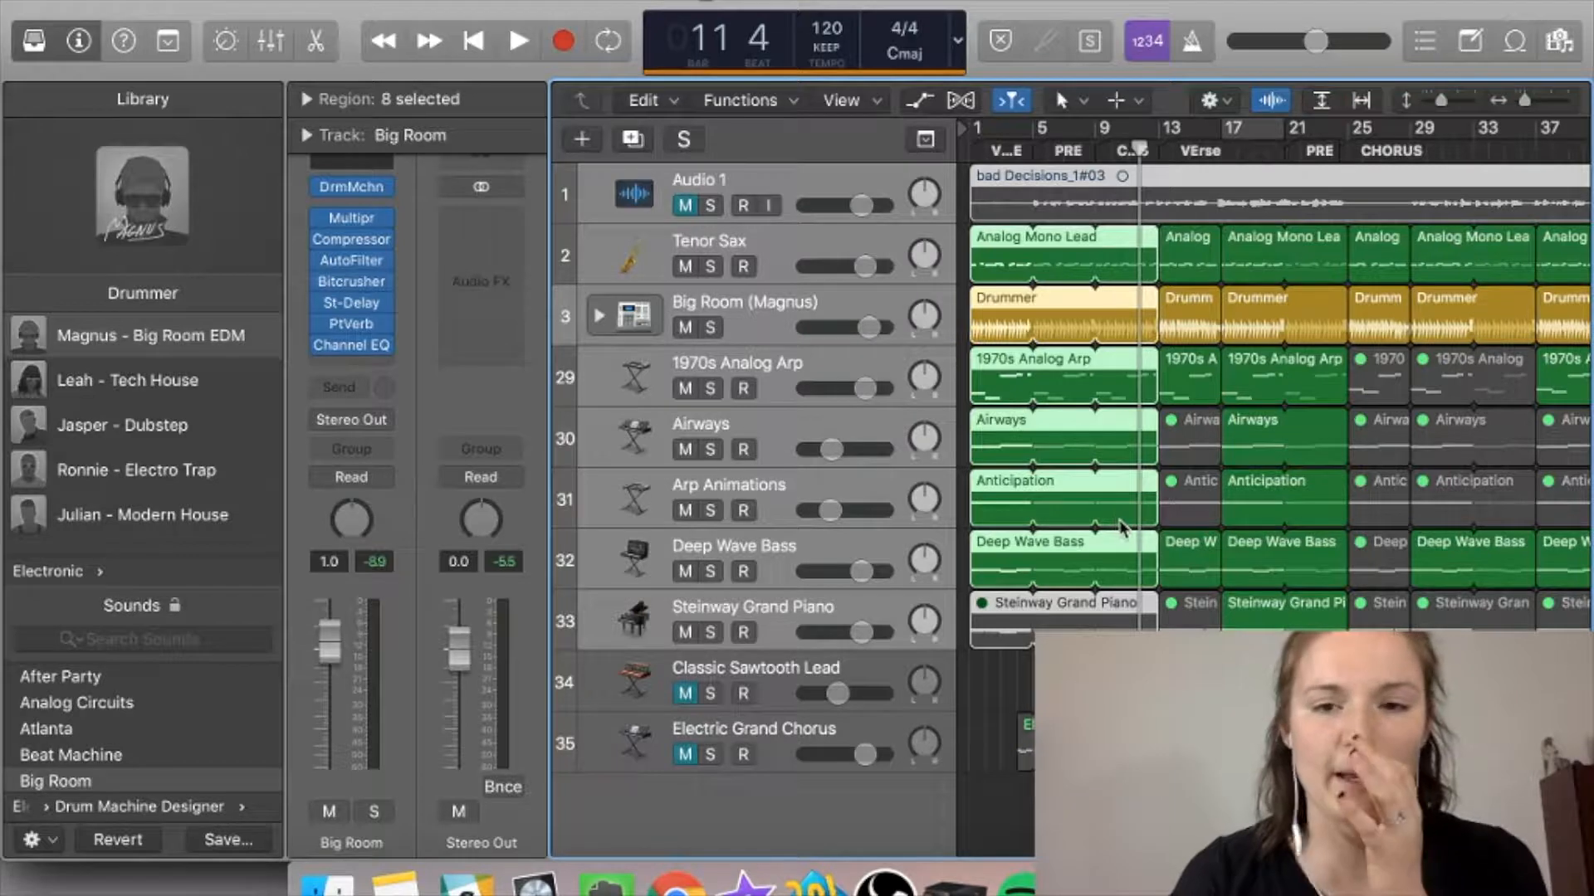
{"action": "left_click_drag", "start_coordinate": [1154, 498], "coordinate": [1031, 500]}
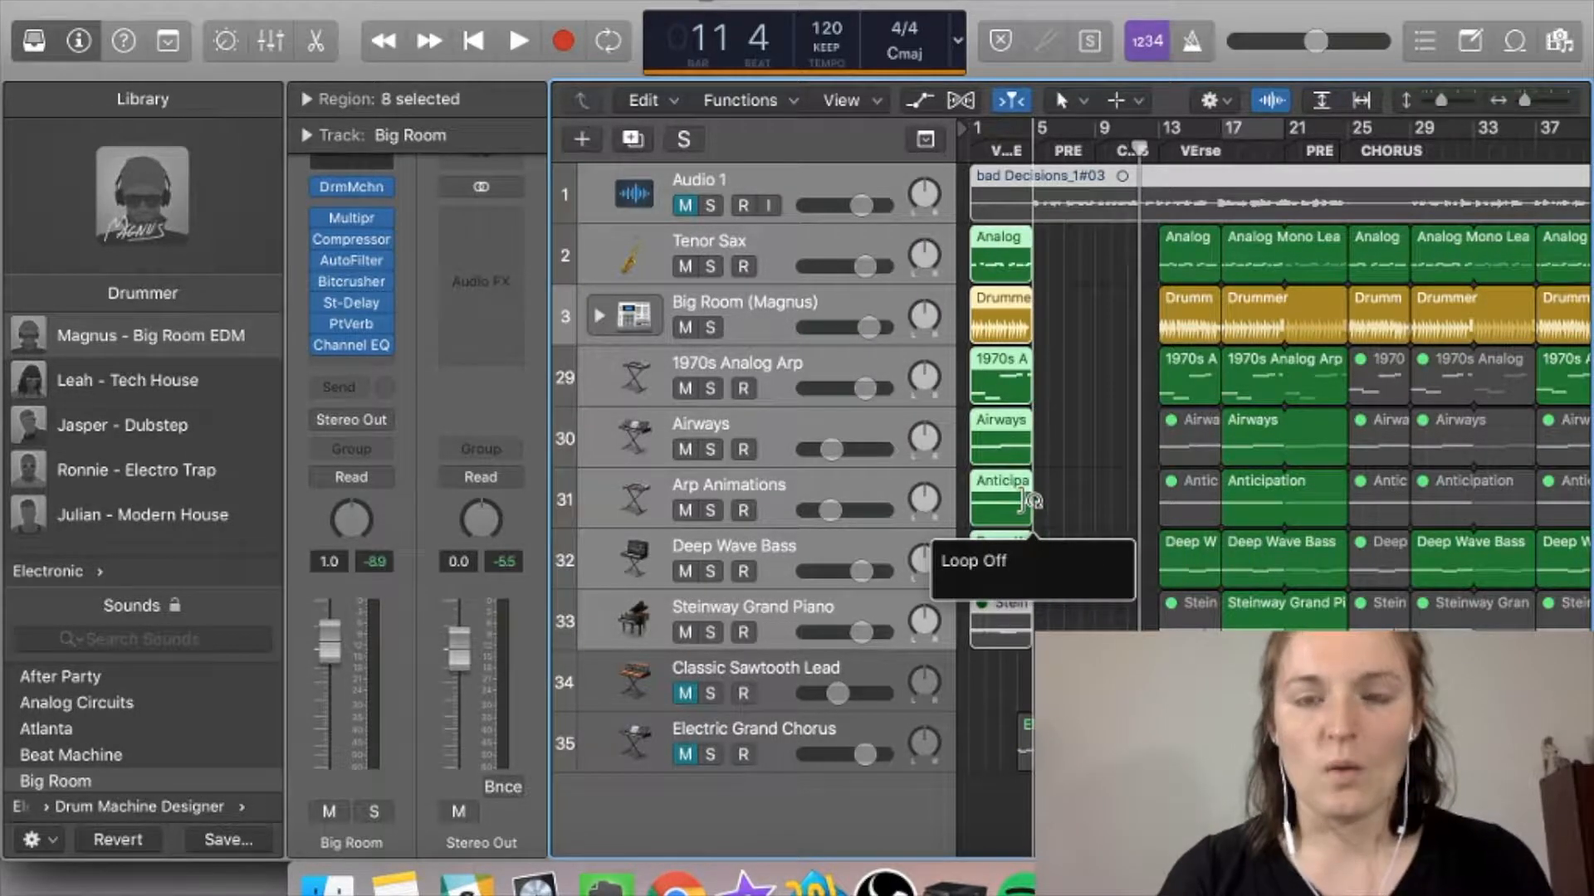
{"action": "left_click", "coordinate": [1074, 561]}
{"action": "key", "text": "Return"}
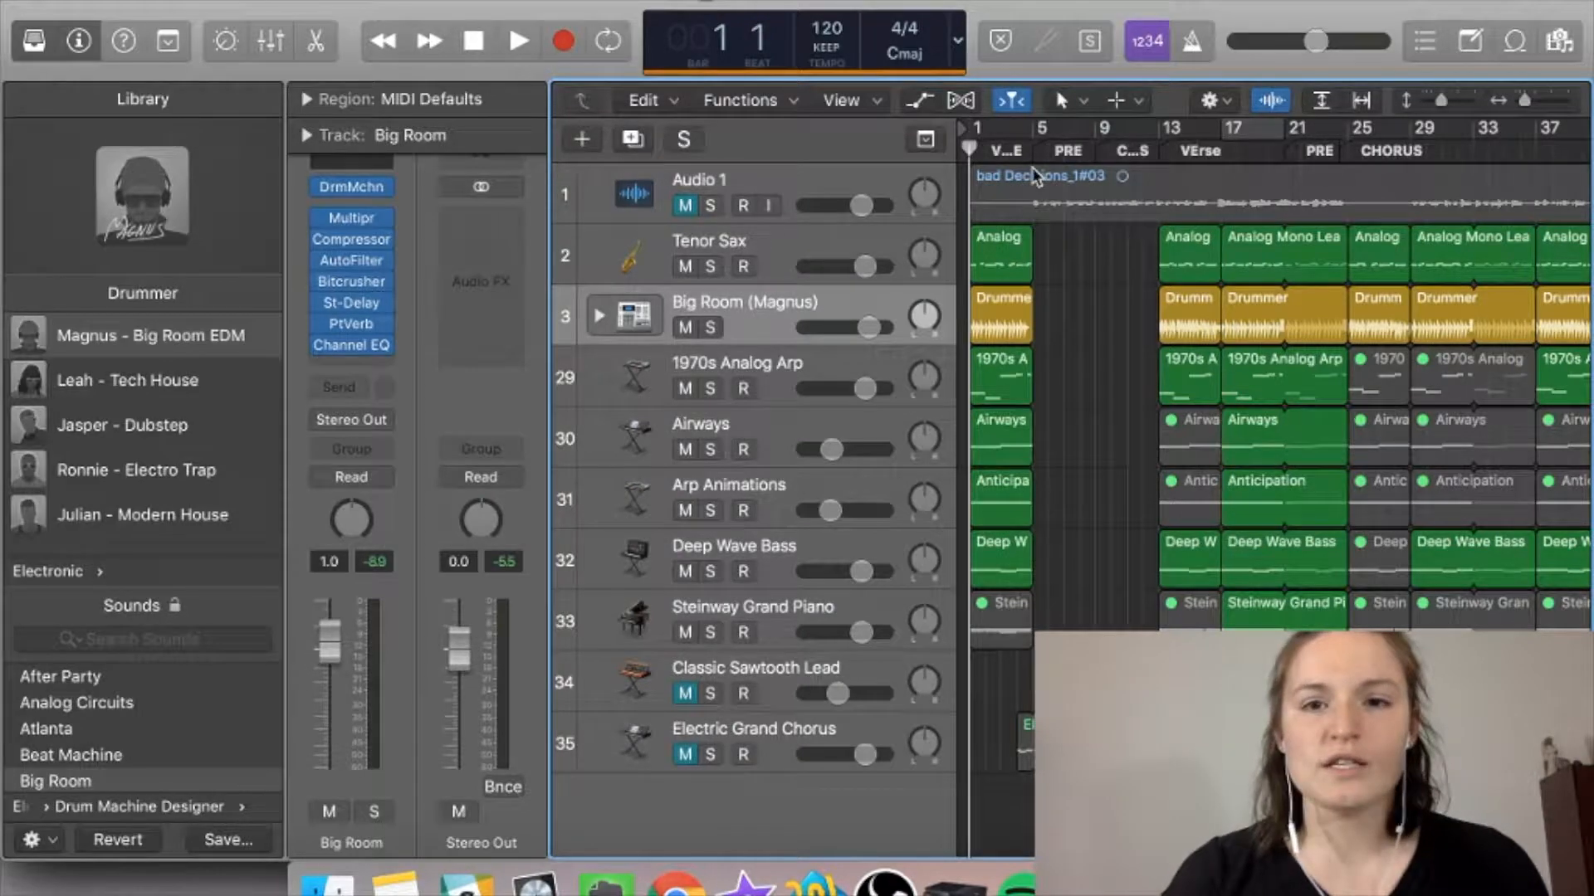
Step: Solo the Tenor Sax track, listen to its verse from bar 1 to bar 5, and turn the solo off
{"action": "scroll", "coordinate": [1003, 187], "scroll_direction": "up", "scroll_amount": 10}
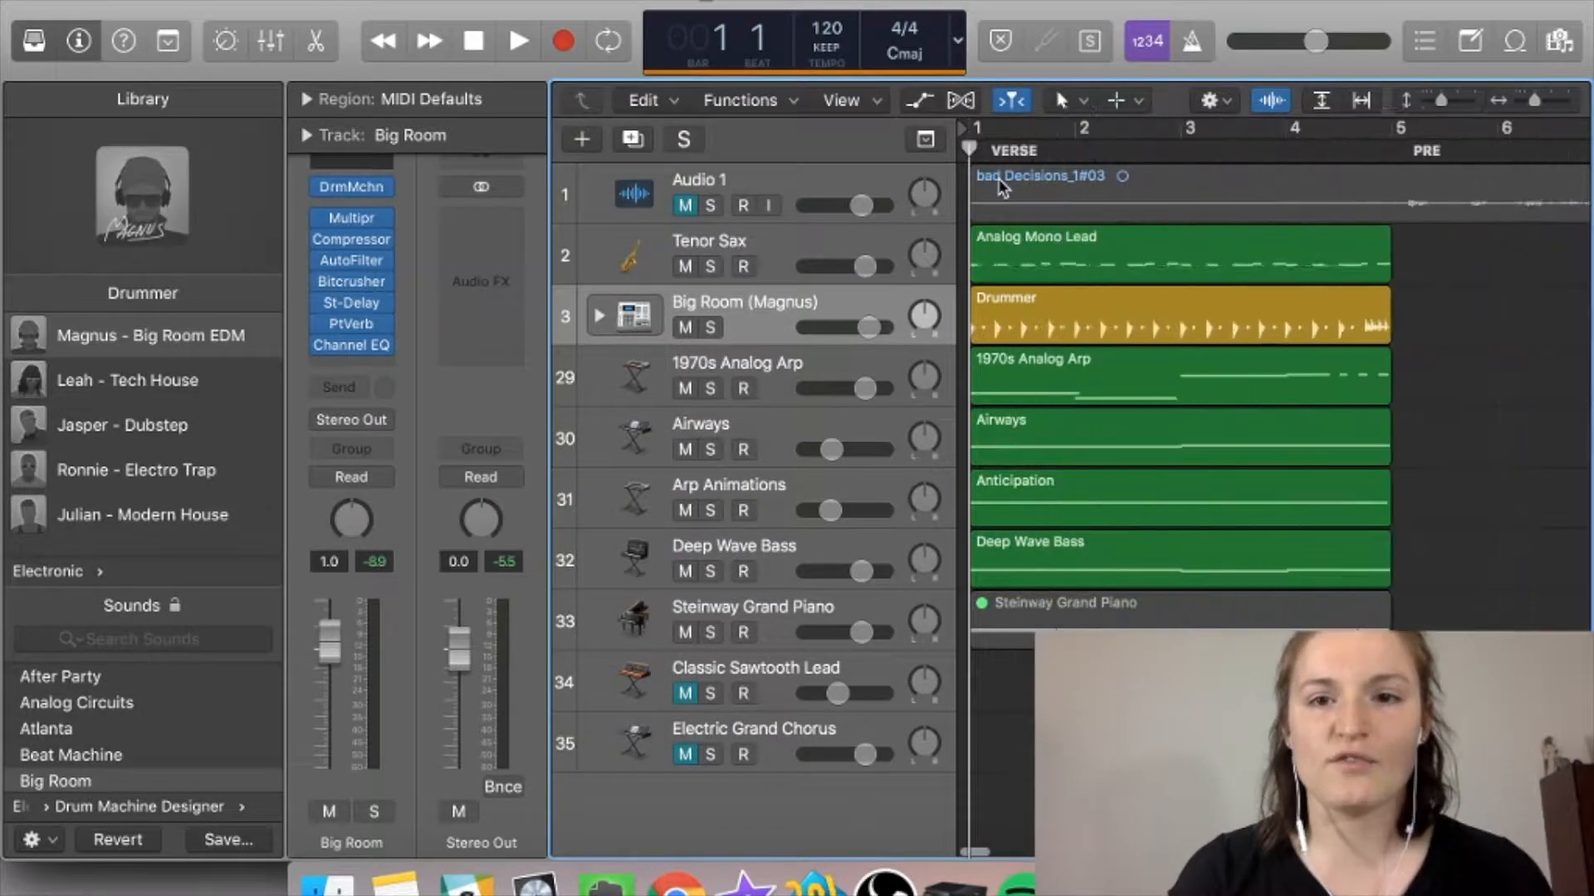
{"action": "scroll", "coordinate": [1003, 188], "scroll_direction": "down", "scroll_amount": 3}
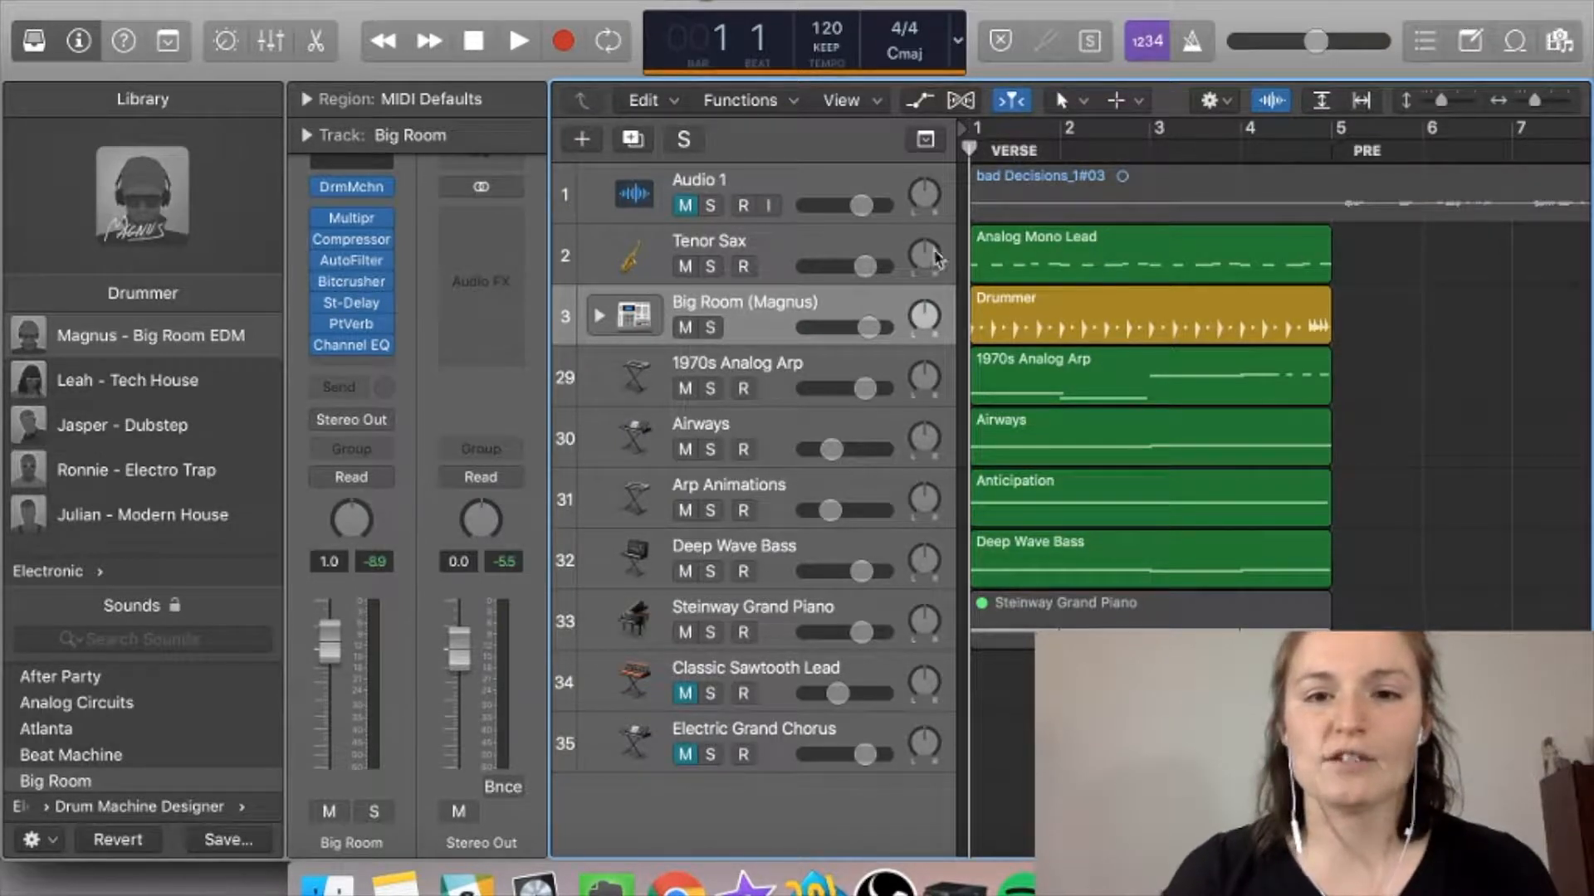
{"action": "left_click", "coordinate": [710, 267]}
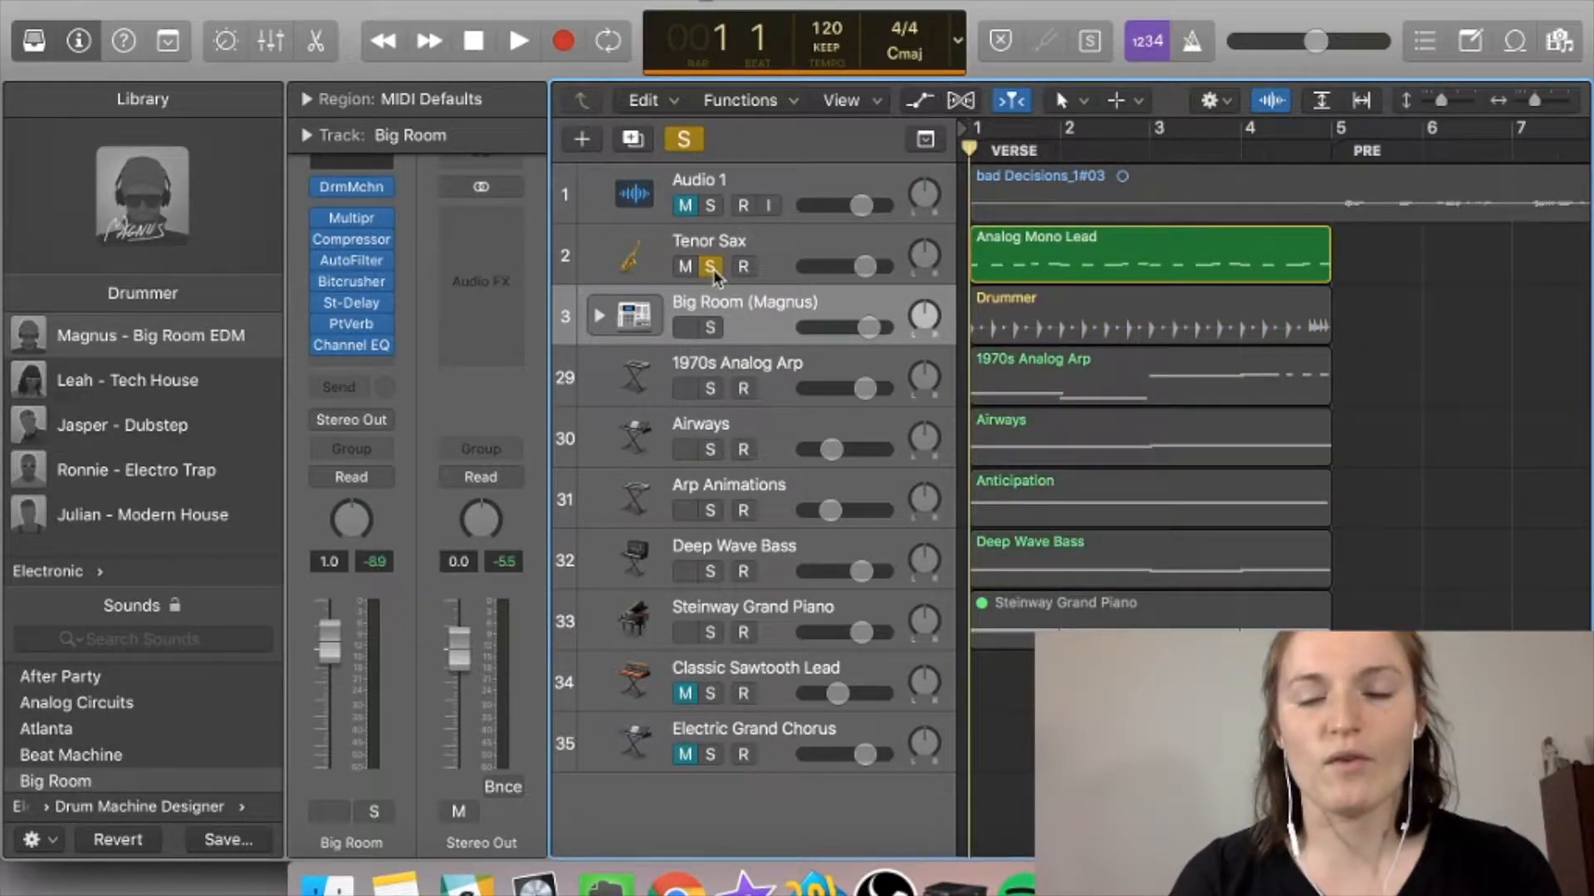
{"action": "key", "text": "space"}
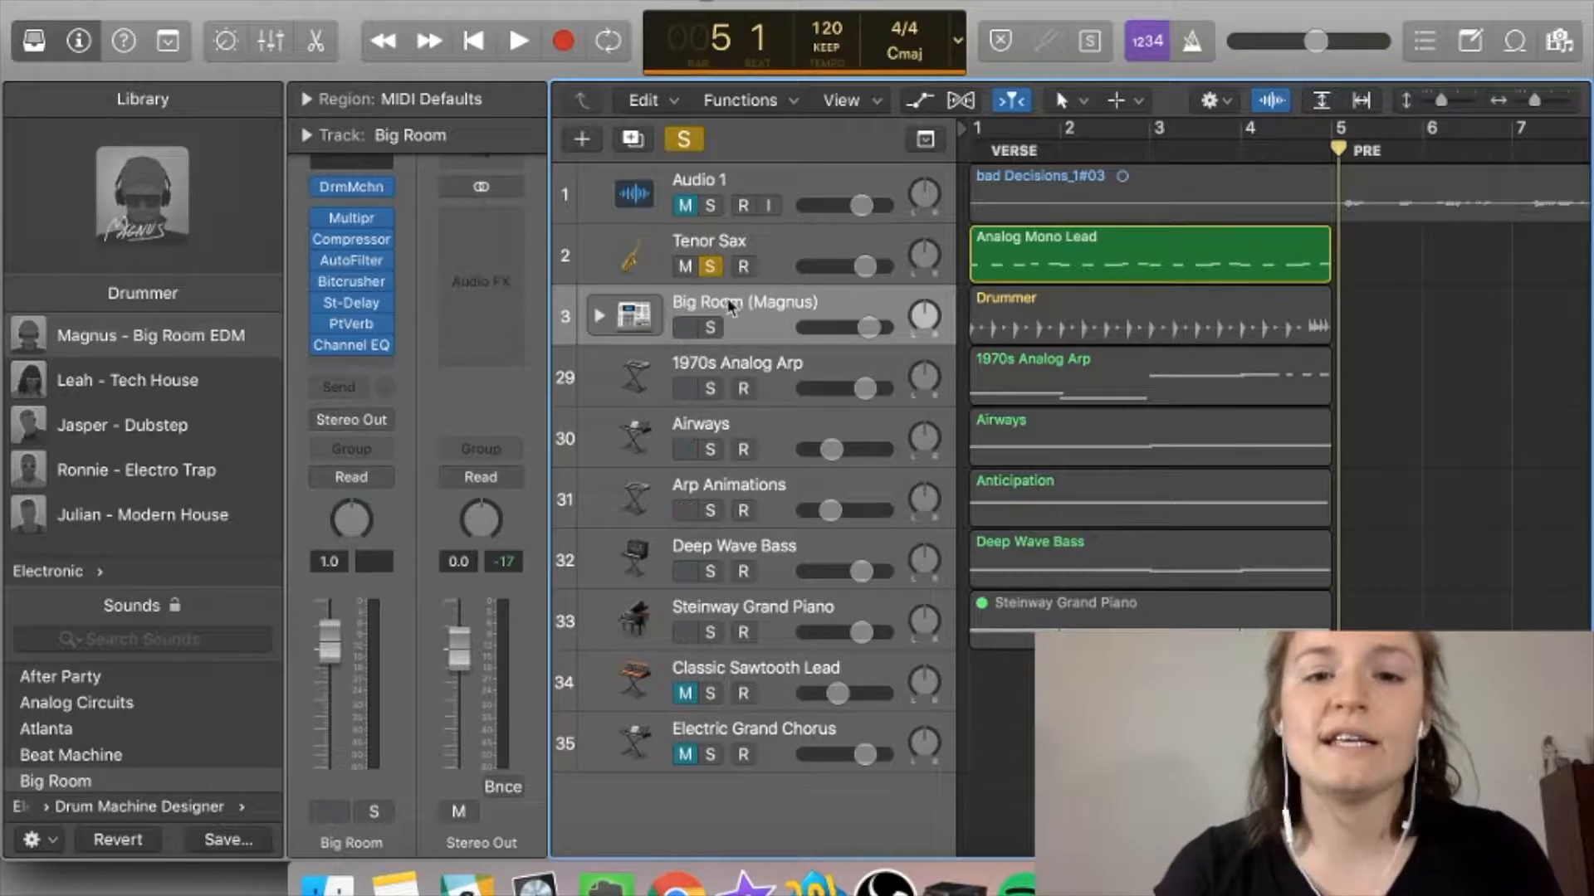
{"action": "left_click", "coordinate": [710, 267]}
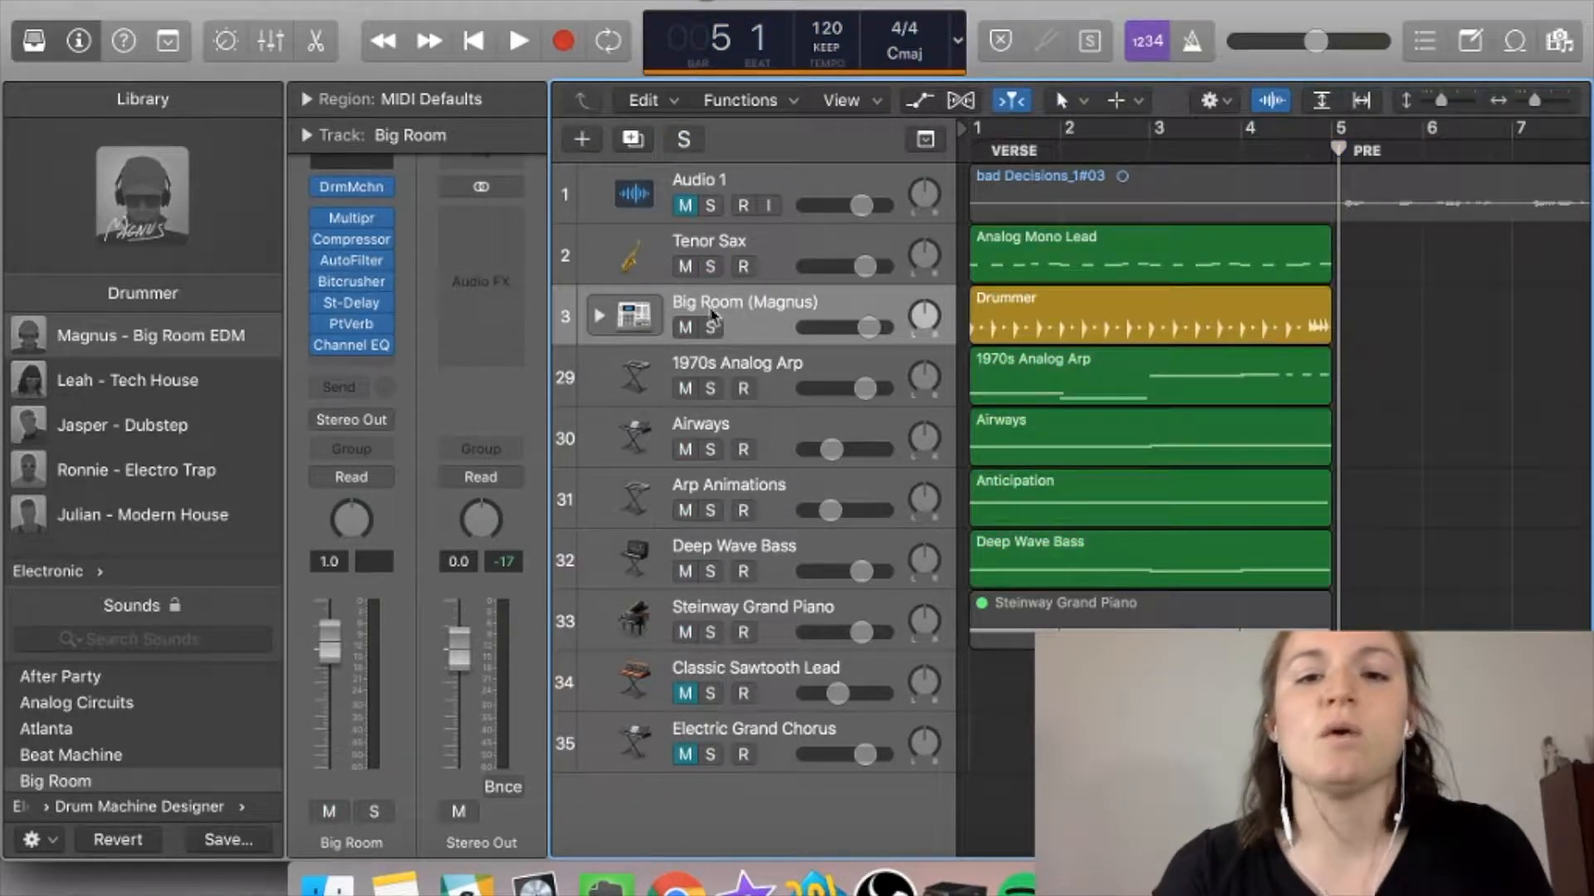
{"action": "left_click", "coordinate": [709, 267]}
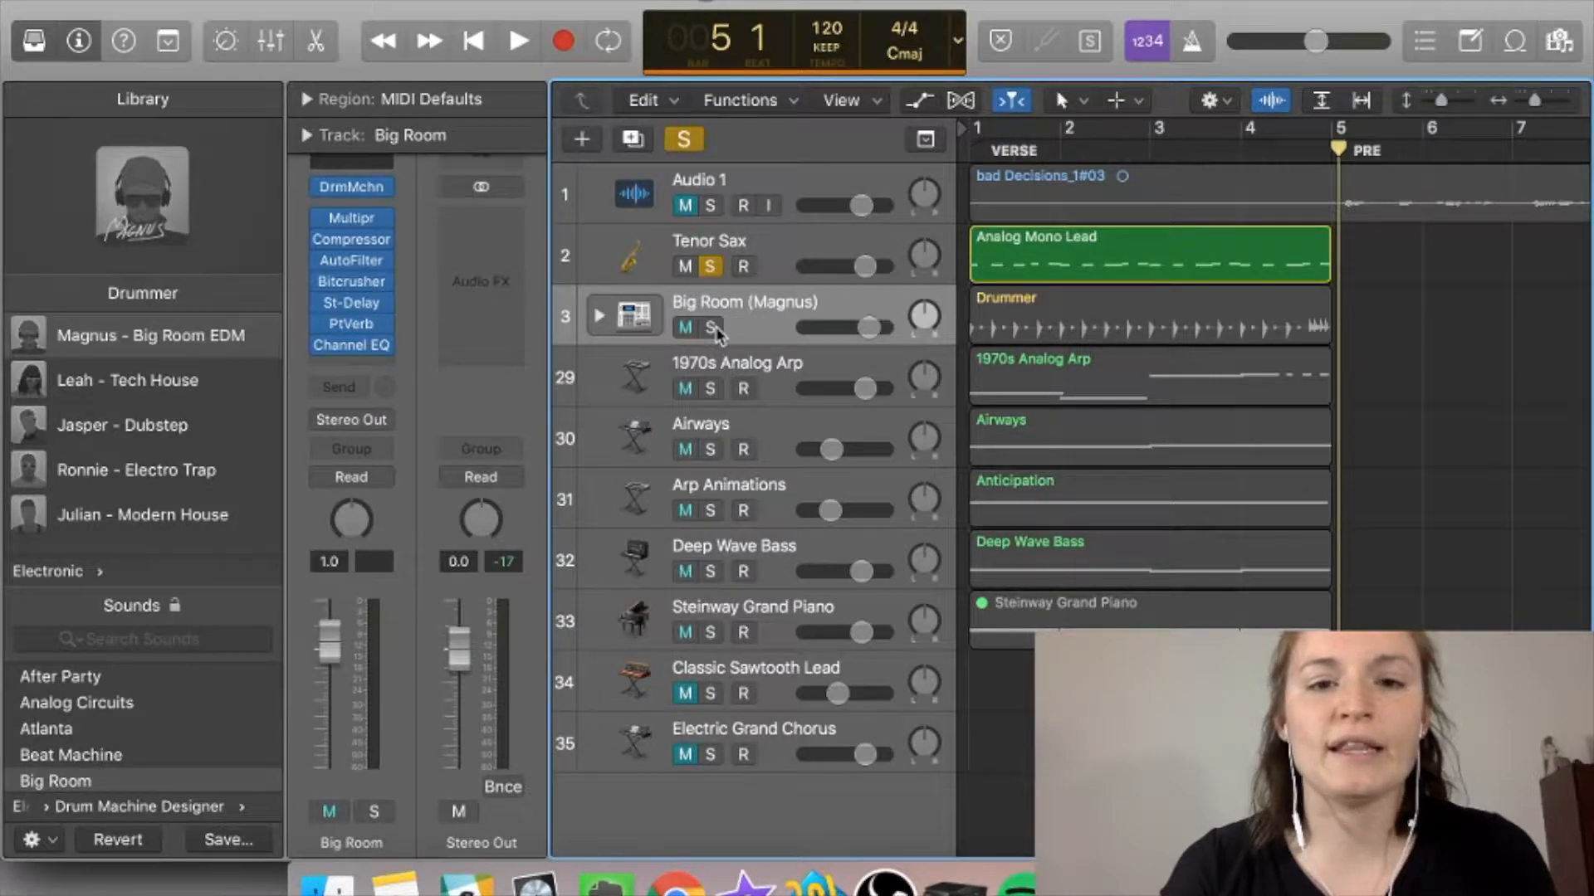
{"action": "left_click", "coordinate": [711, 267]}
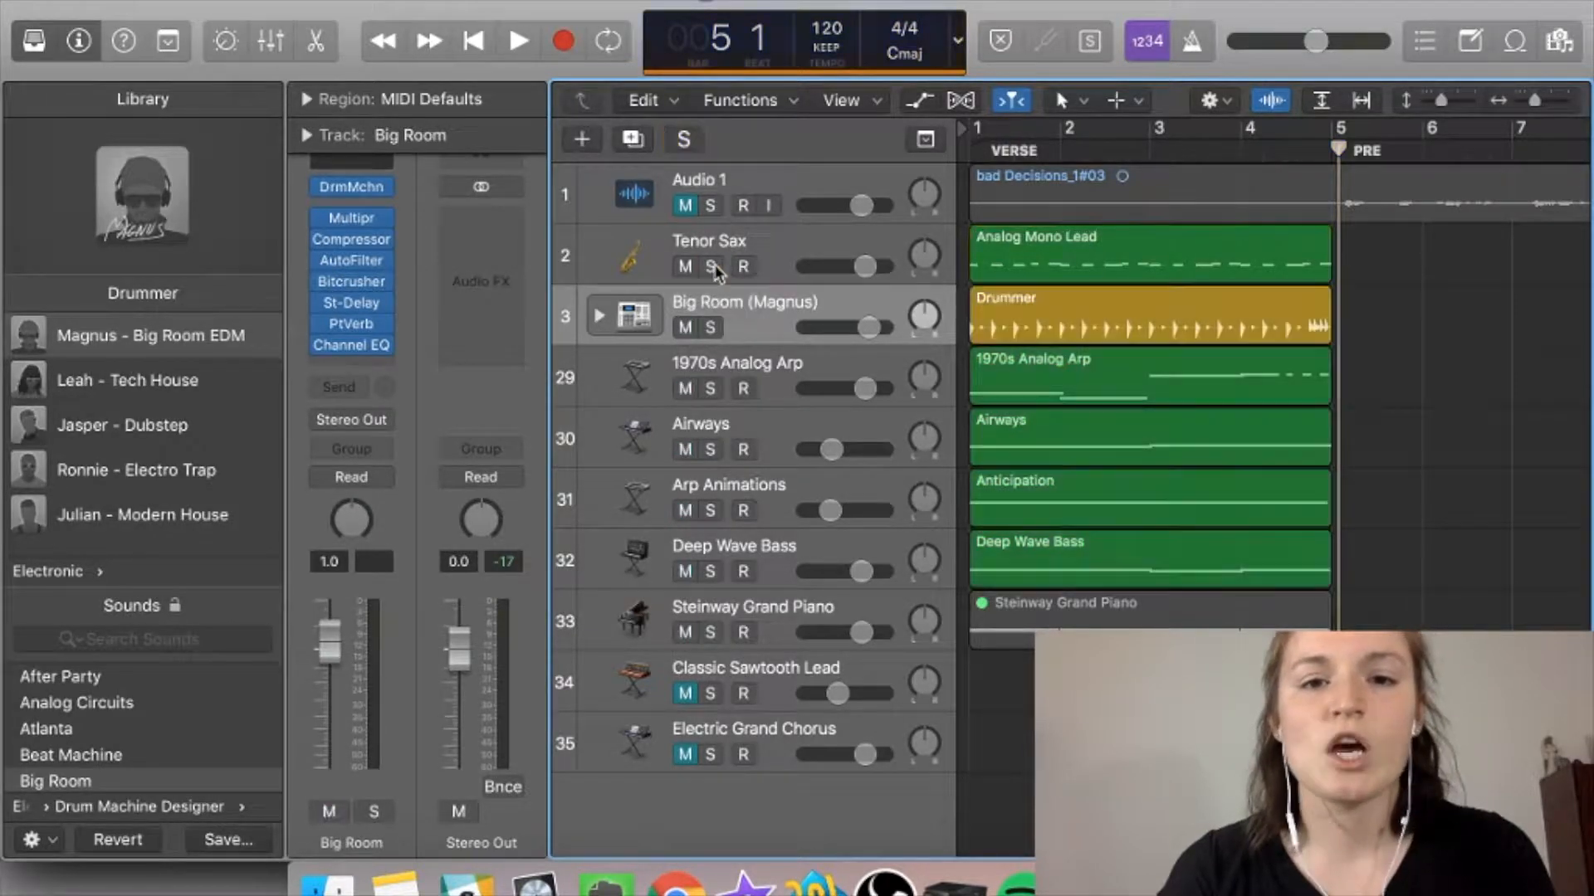
Step: Open the Drummer editor for the Big Room (Magnus) track's regions and clear the region selection
{"action": "left_click", "coordinate": [877, 308]}
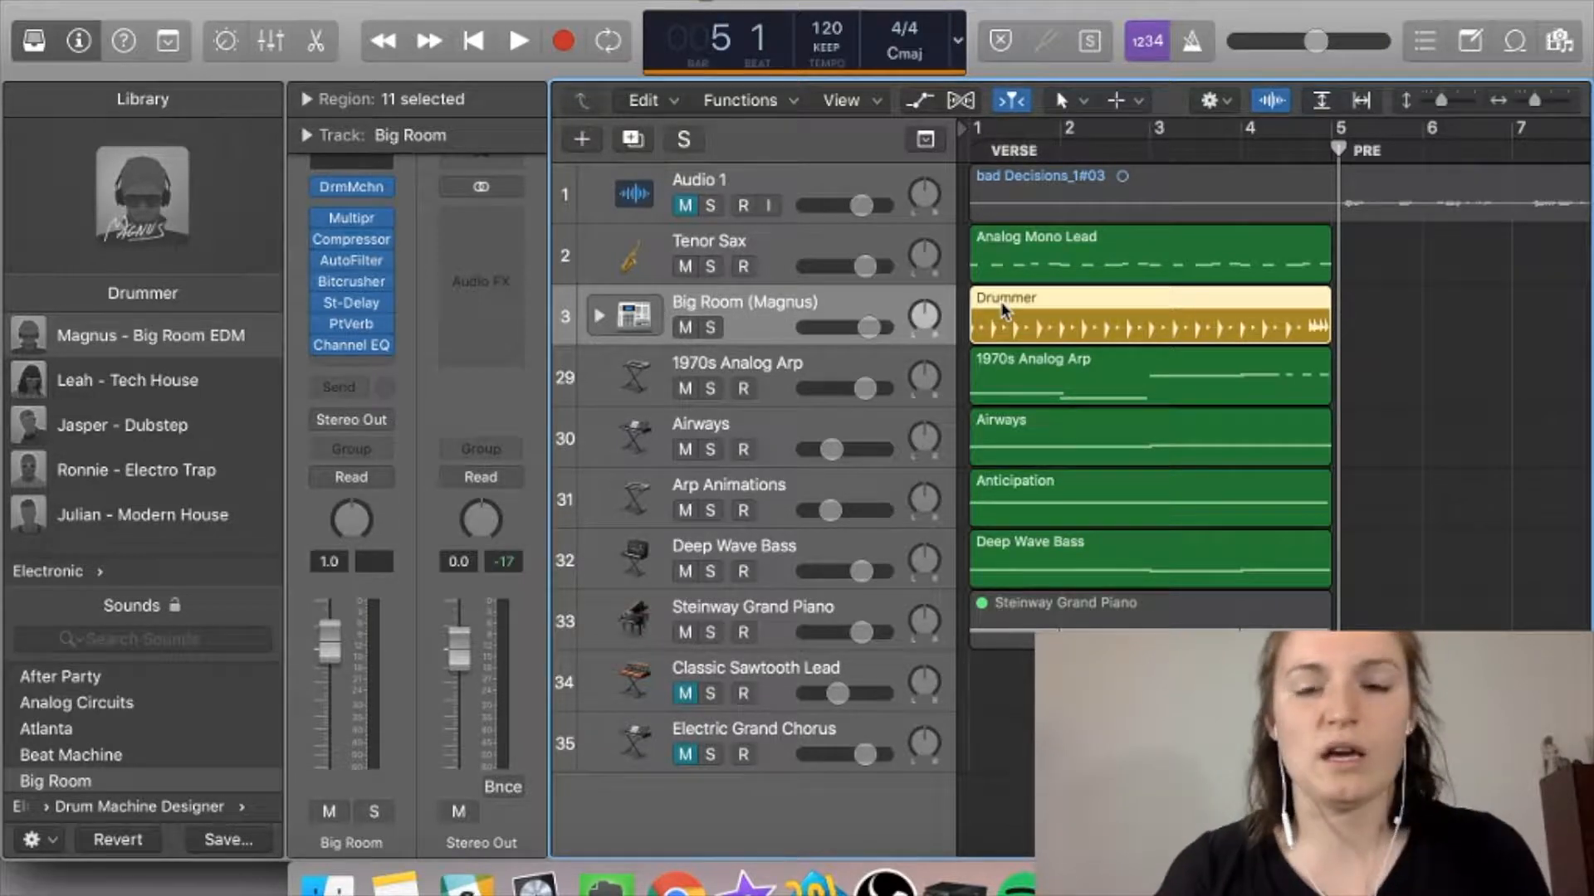
{"action": "key", "text": "e"}
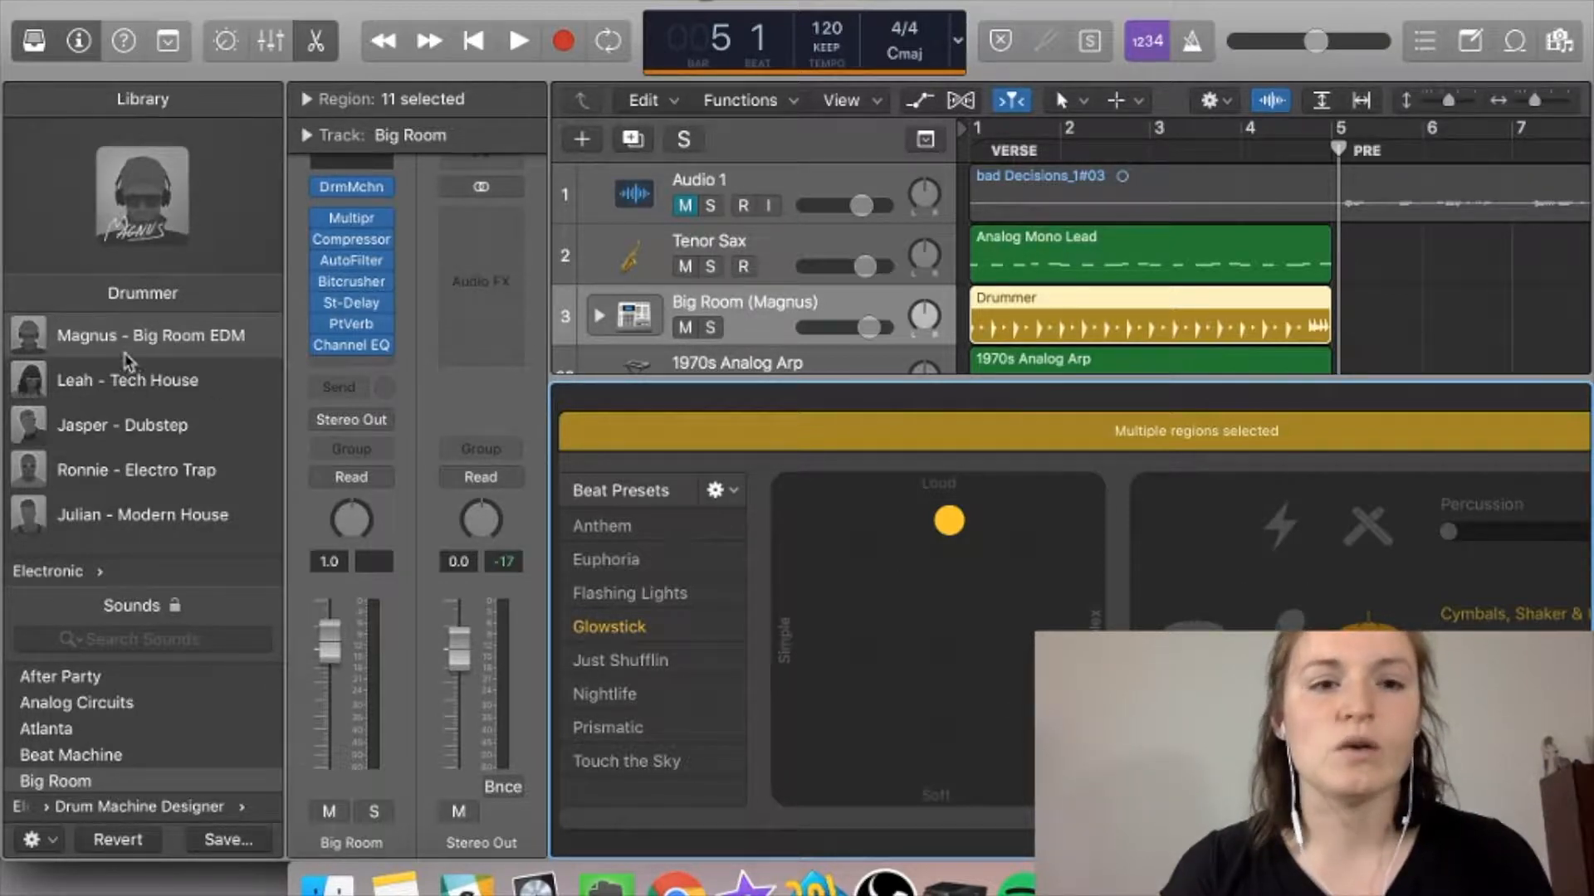
{"action": "left_click", "coordinate": [1351, 324]}
{"action": "scroll", "coordinate": [1358, 336], "scroll_direction": "down", "scroll_amount": 1}
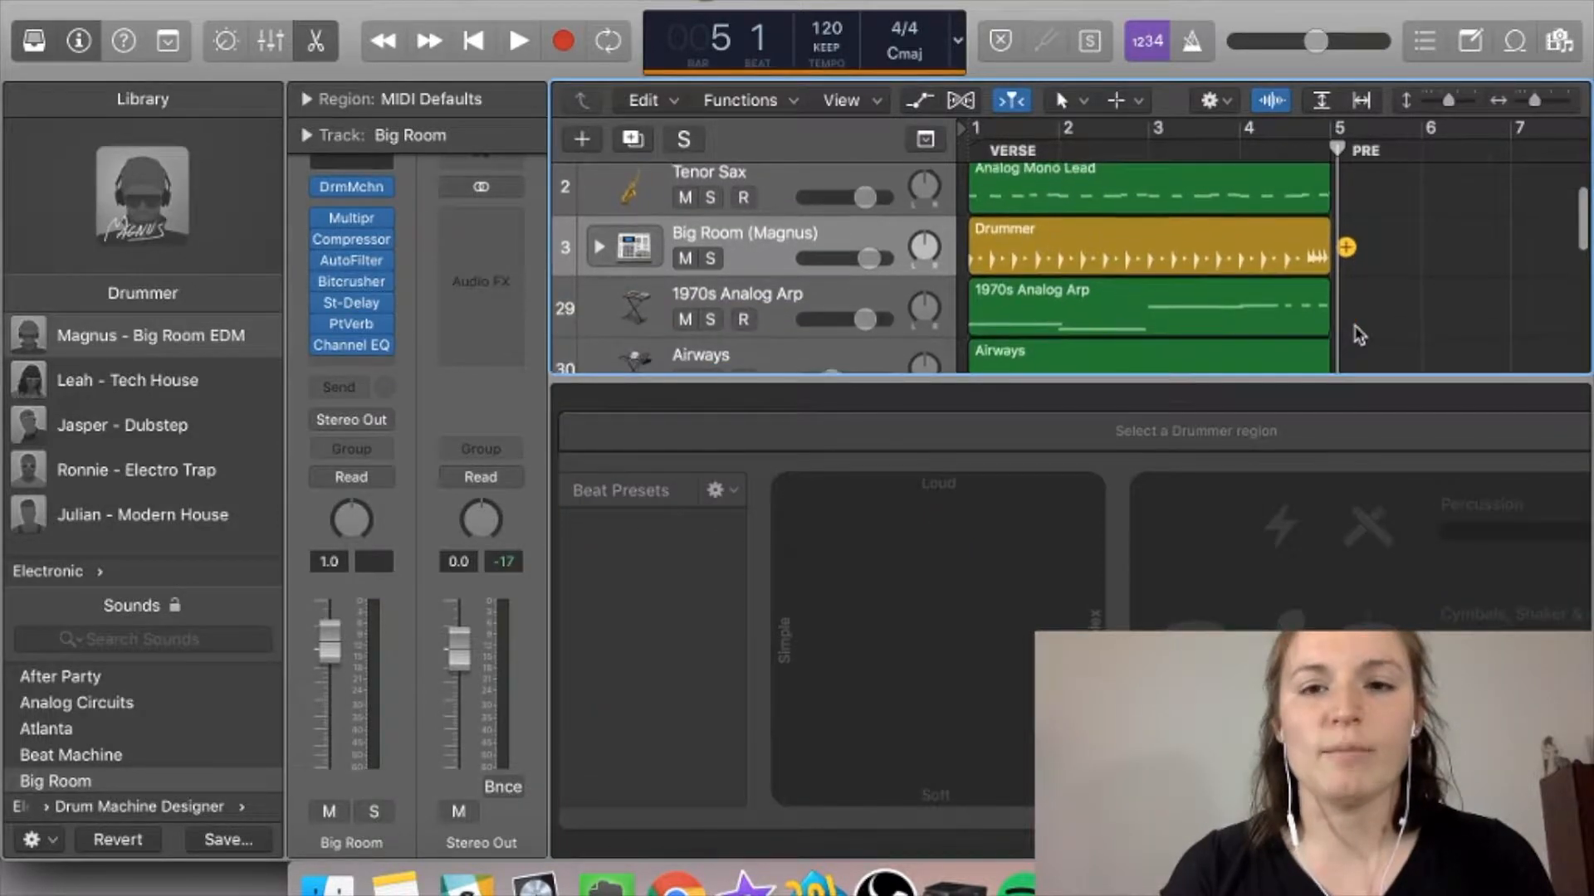
Step: Duplicate the Big Room (Magnus) drummer track and return the playhead to bar 1
{"action": "left_click", "coordinate": [824, 232]}
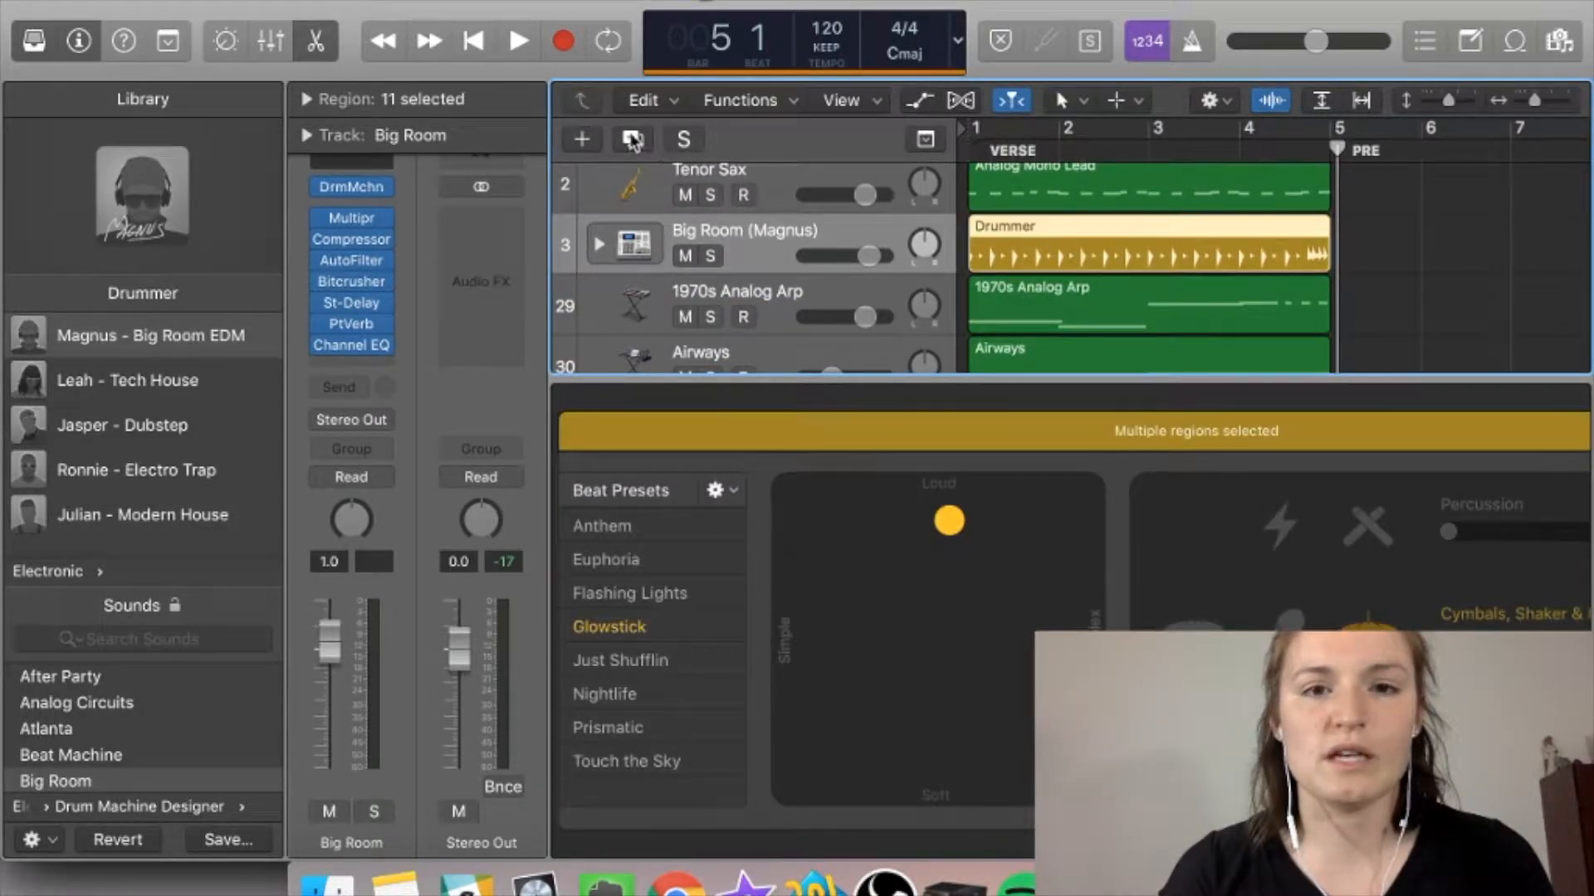
{"action": "key", "text": "super+d"}
{"action": "left_click", "coordinate": [997, 206]}
{"action": "key", "text": "Return"}
{"action": "left_click", "coordinate": [875, 278]}
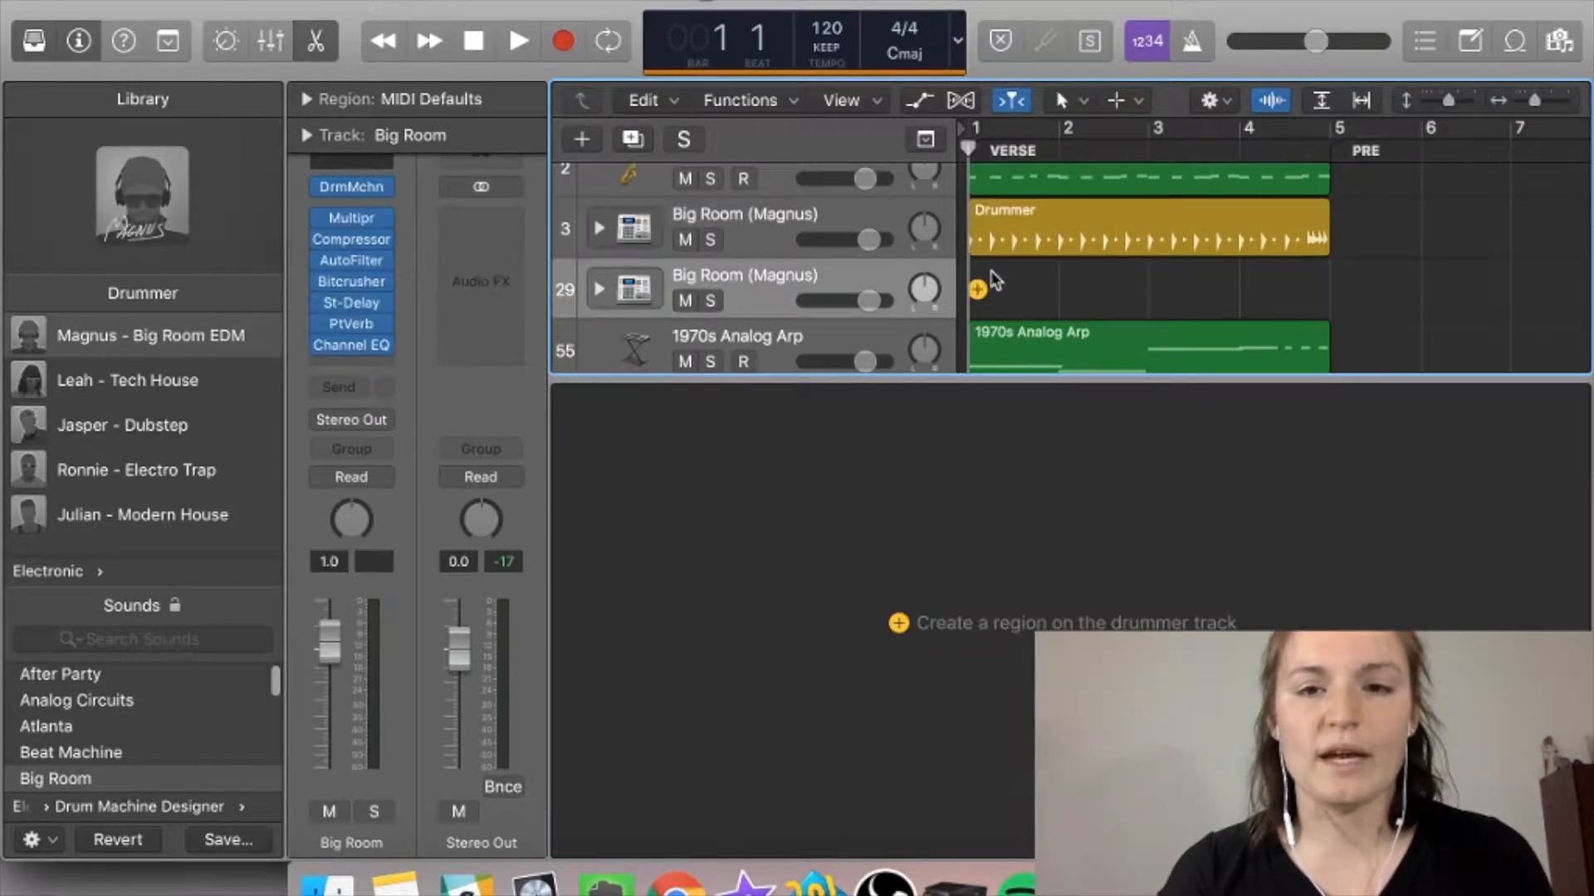
Step: Solo the Tenor Sax track together with the duplicated Big Room (Magnus) track
{"action": "scroll", "coordinate": [988, 258], "scroll_direction": "up", "scroll_amount": 3}
{"action": "left_click", "coordinate": [710, 250]}
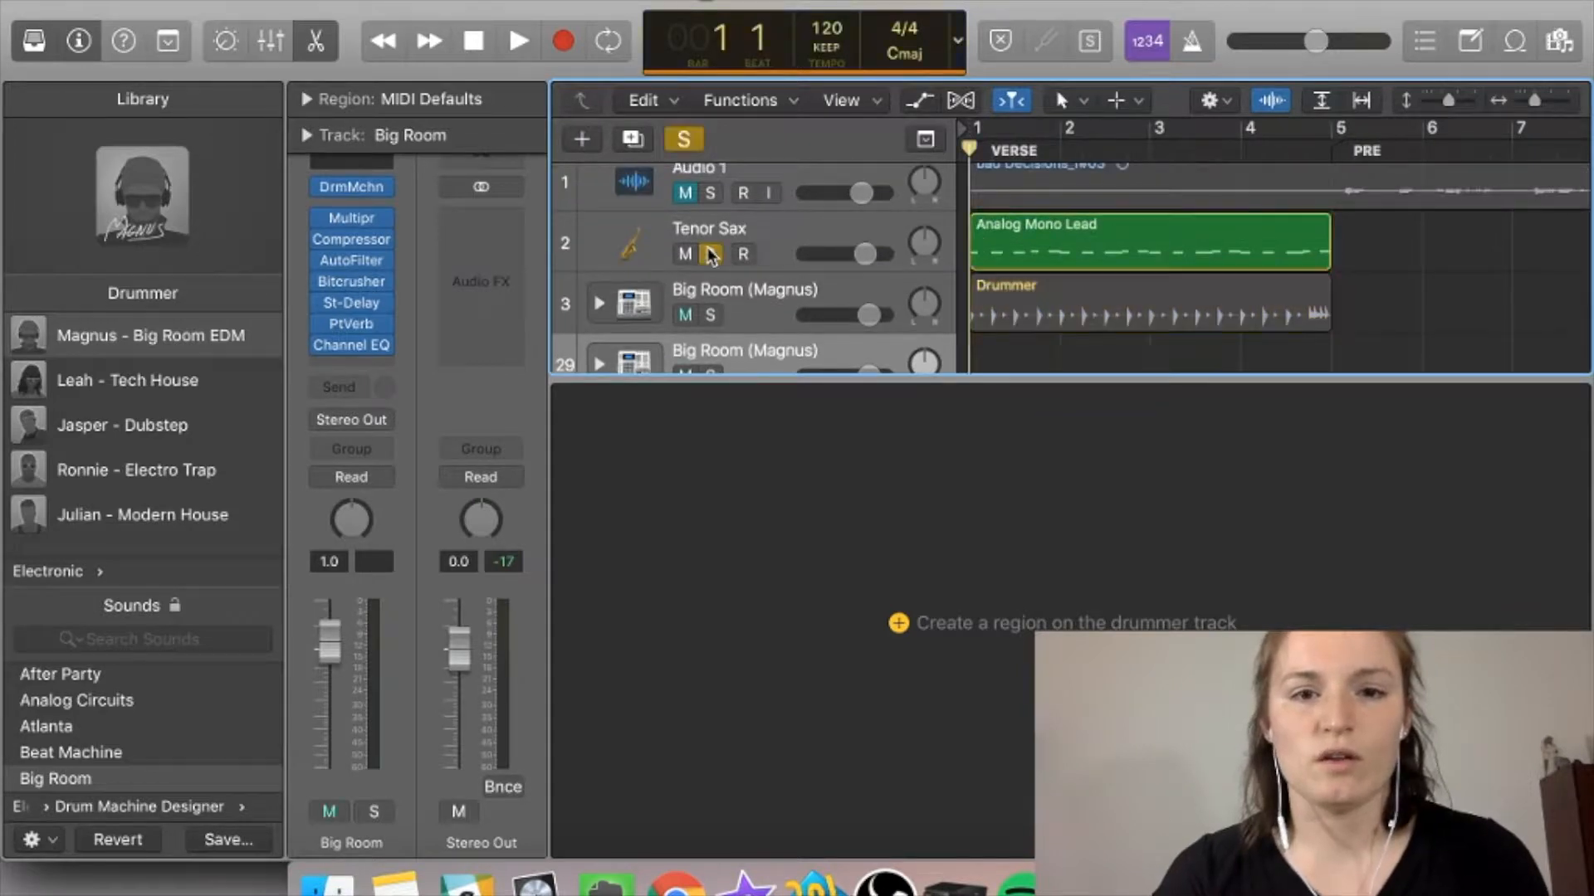
{"action": "scroll", "coordinate": [711, 332], "scroll_direction": "down", "scroll_amount": 3}
{"action": "left_click", "coordinate": [714, 302]}
{"action": "scroll", "coordinate": [778, 287], "scroll_direction": "up", "scroll_amount": 3}
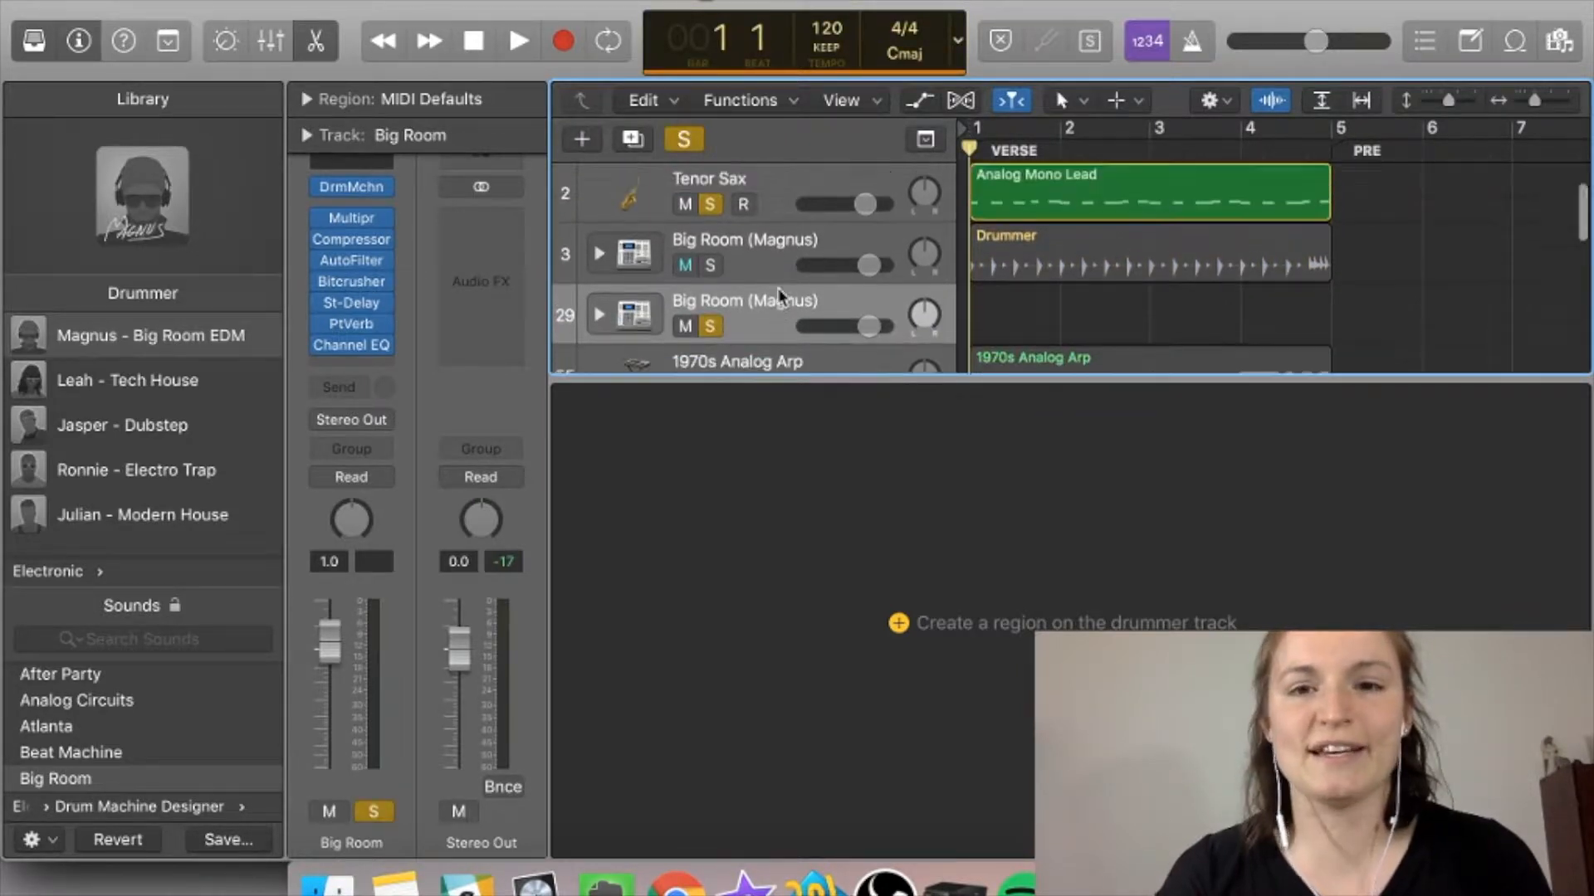
Step: Create a Drummer region at bar 1 on the duplicated Big Room track, play it with the sax, and return to the start
{"action": "scroll", "coordinate": [825, 311], "scroll_direction": "down", "scroll_amount": 2}
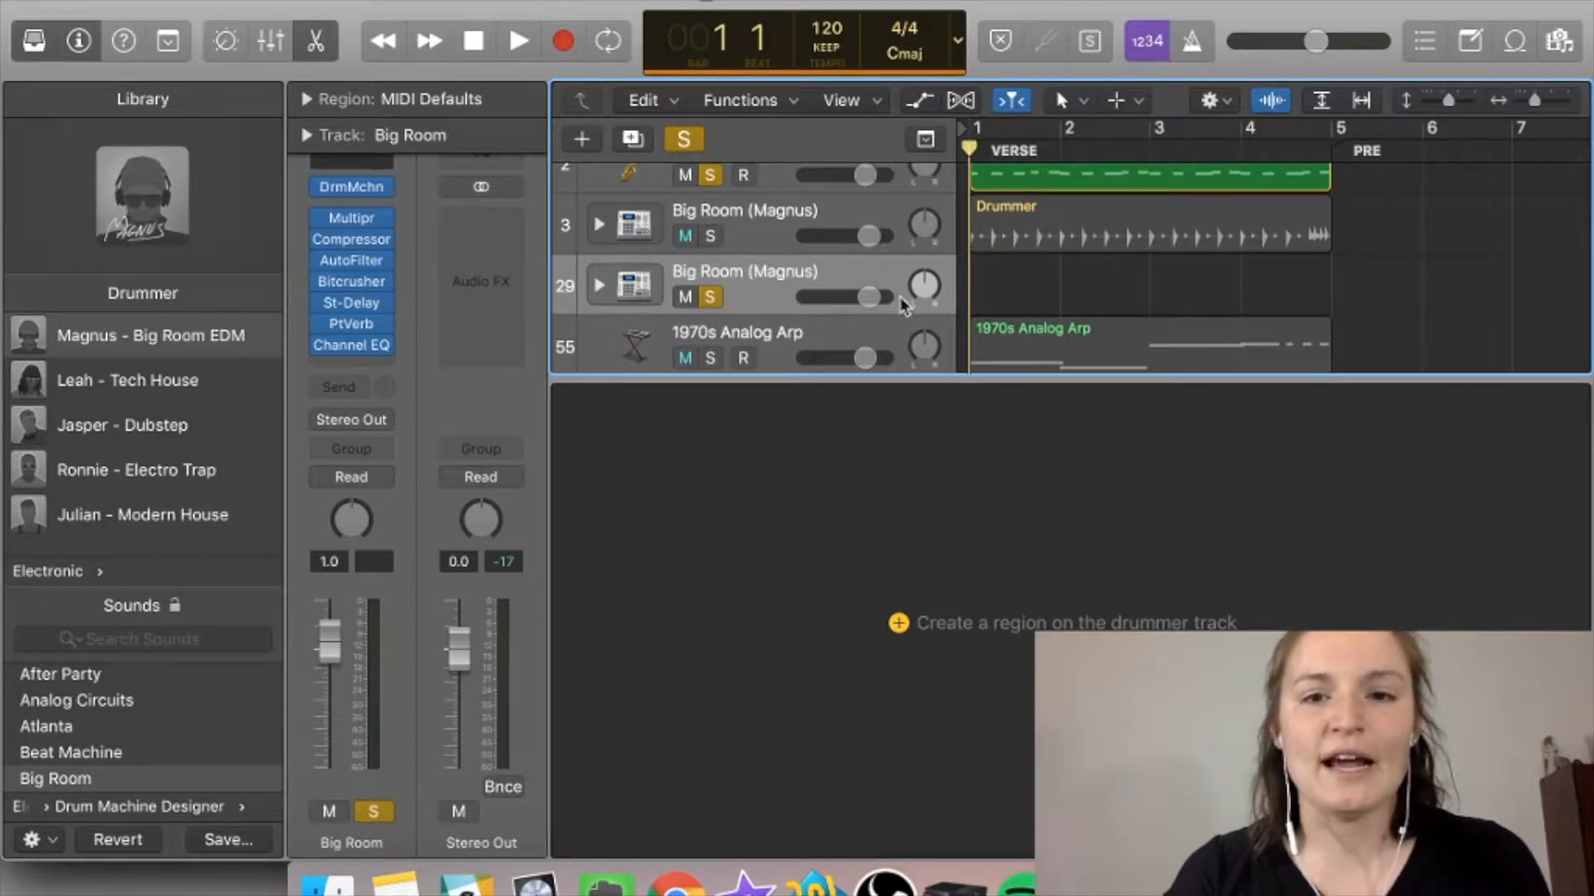
{"action": "left_click", "coordinate": [980, 287]}
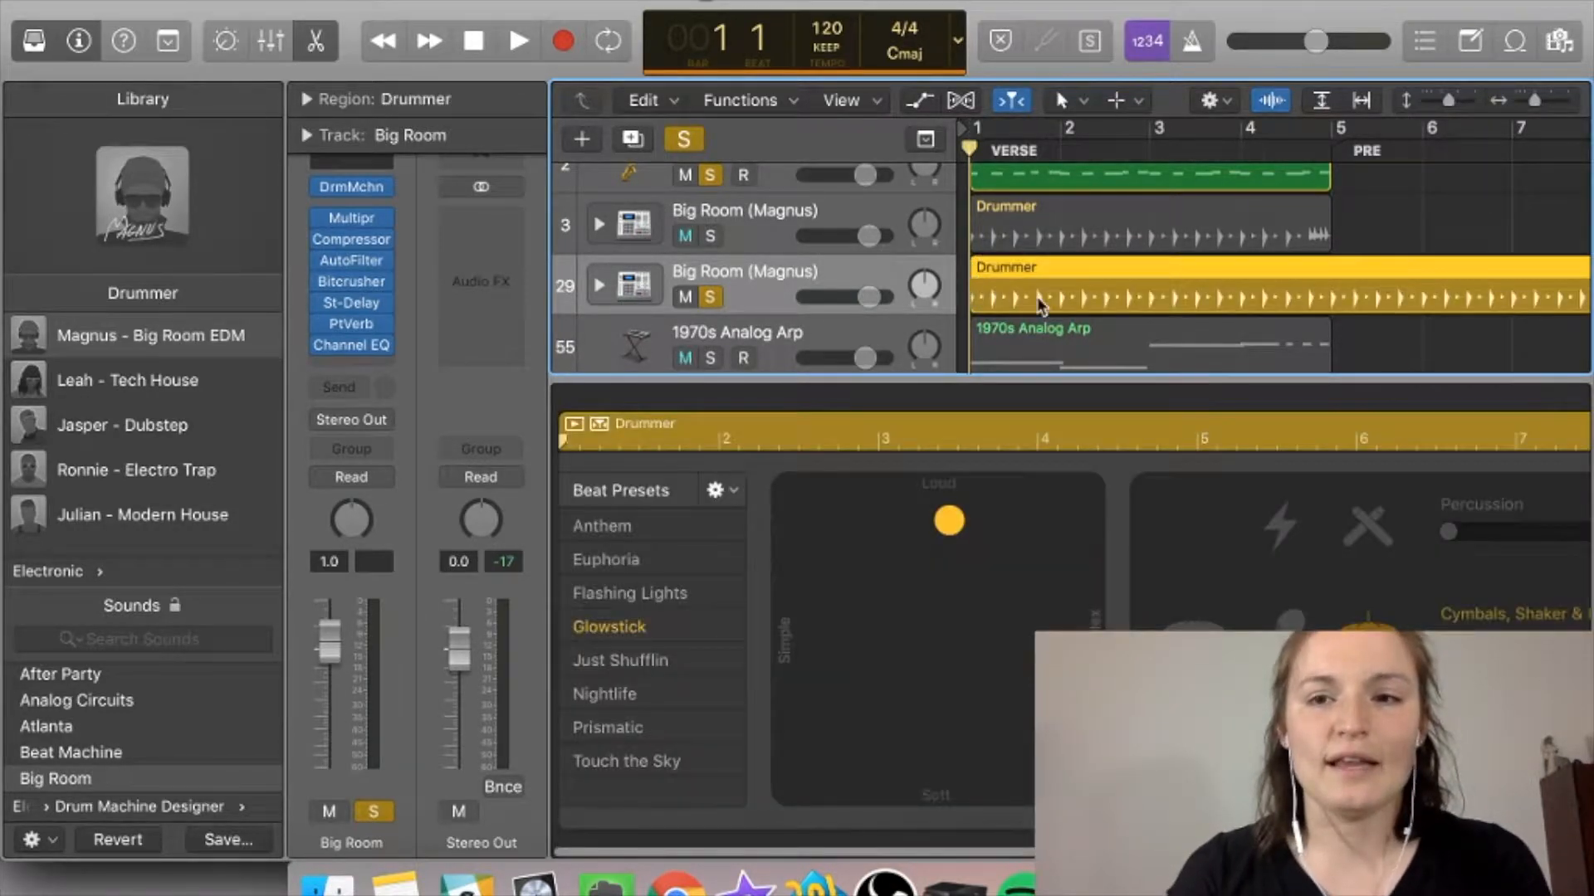
{"action": "scroll", "coordinate": [1037, 299], "scroll_direction": "down", "scroll_amount": 3}
{"action": "scroll", "coordinate": [1038, 297], "scroll_direction": "up", "scroll_amount": 3}
{"action": "key", "text": "space"}
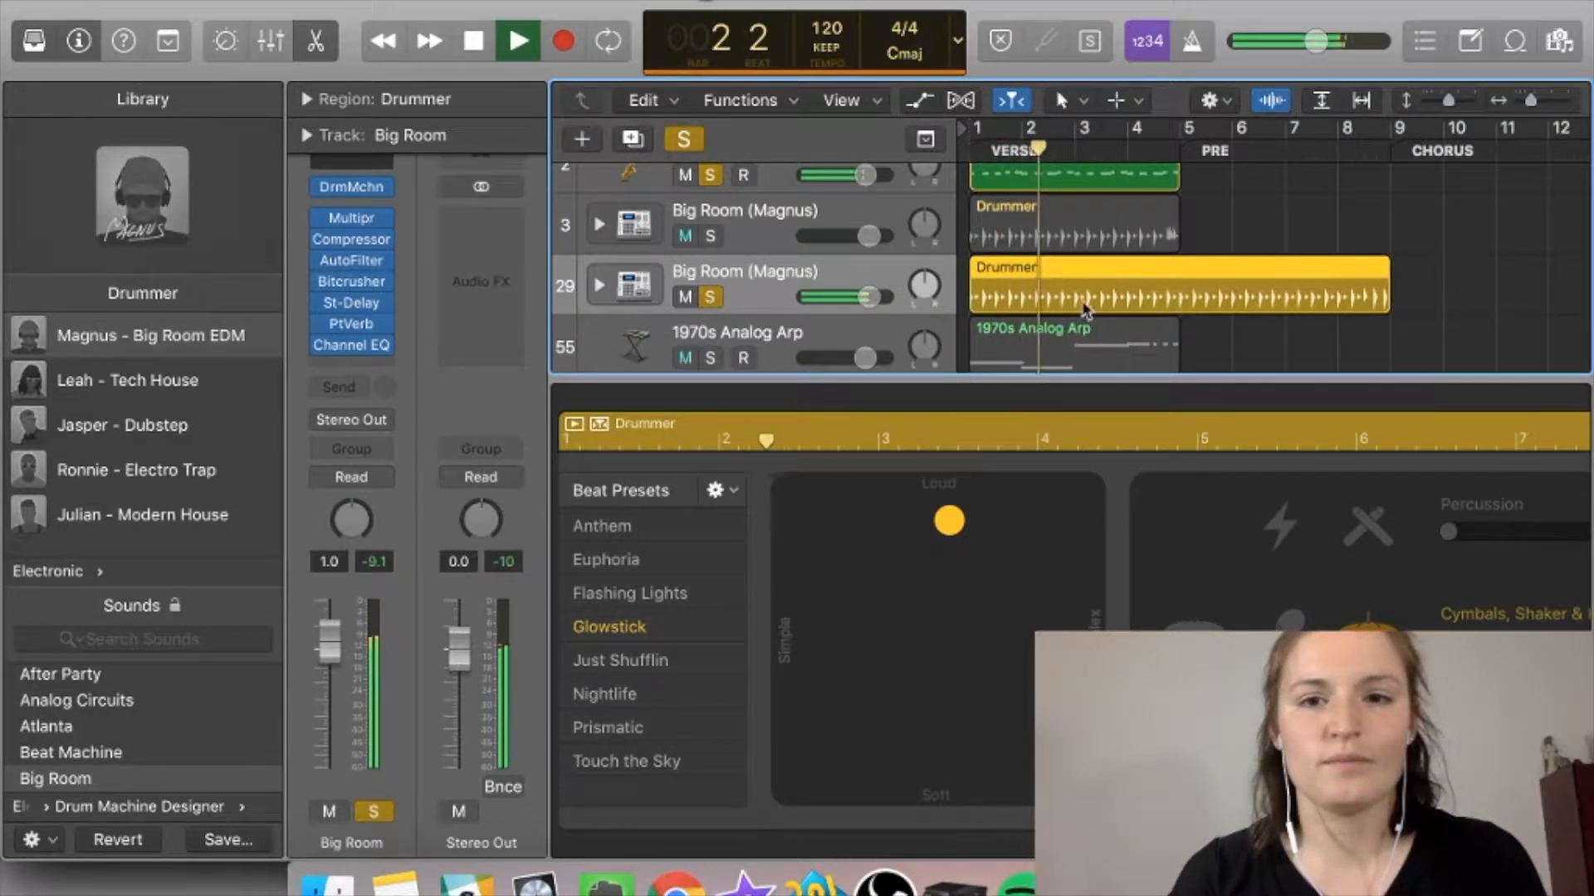
{"action": "key", "text": "space"}
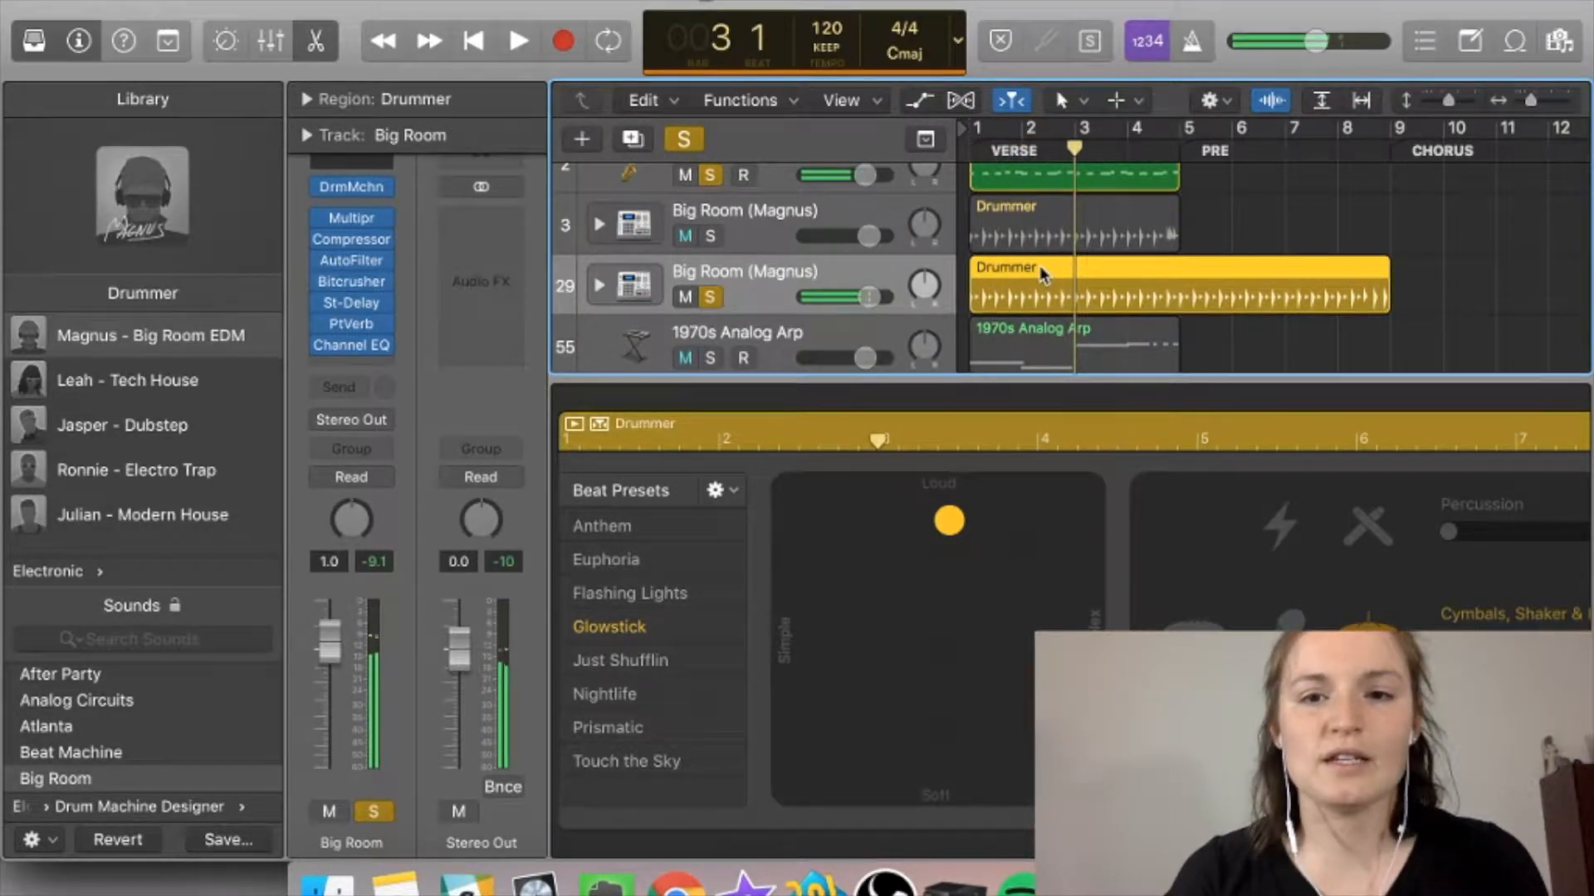
{"action": "key", "text": "Return"}
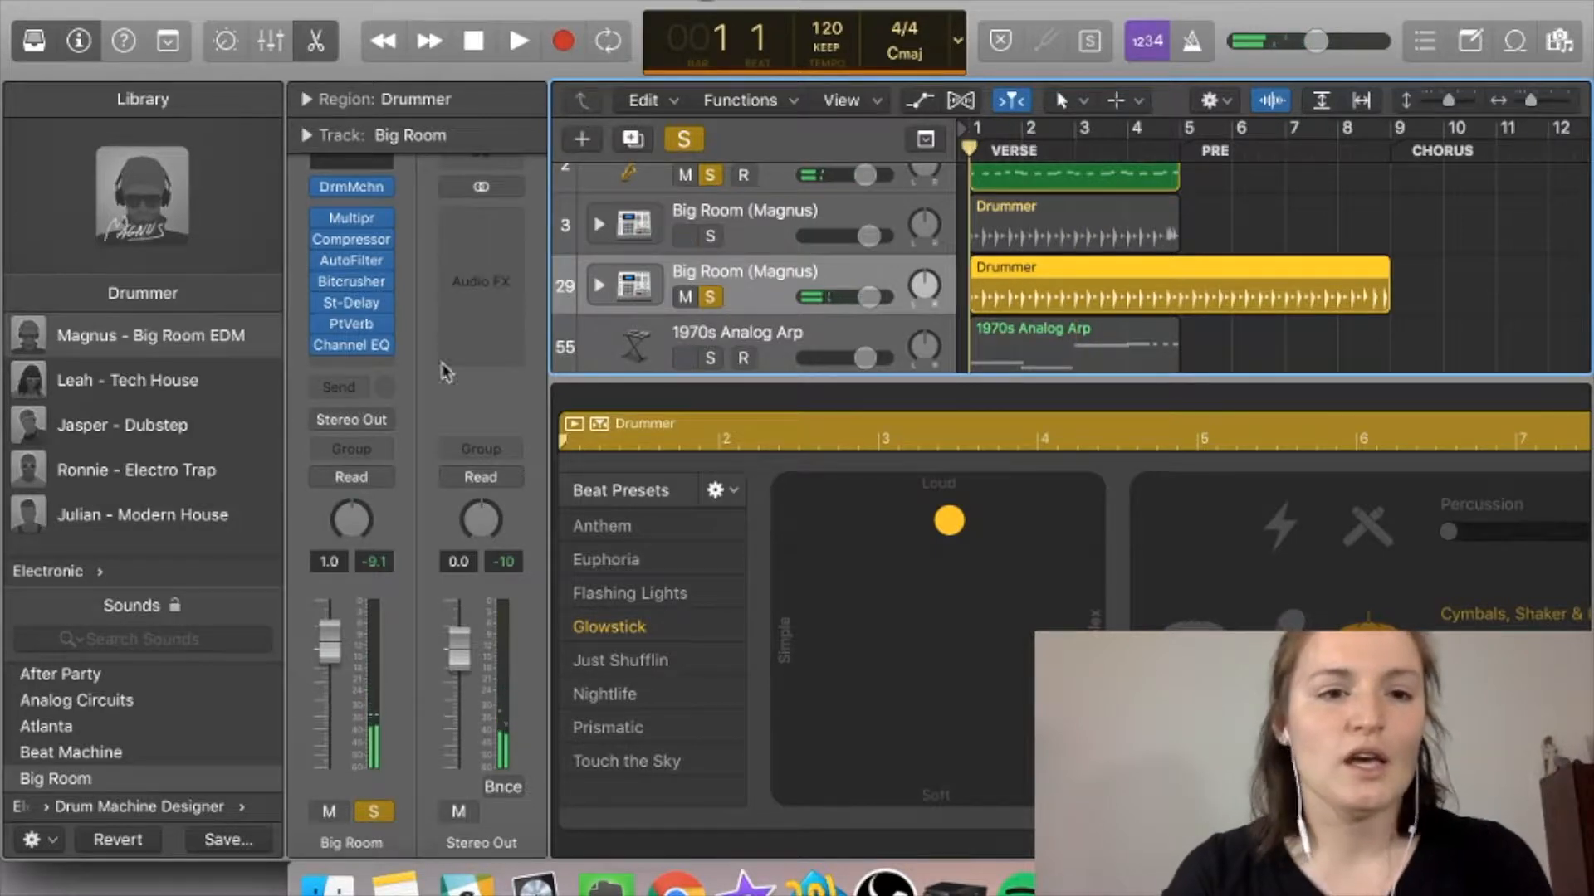
Step: Change the duplicated track's drummer to Leah - Tech House and listen to the new beat with the sax
{"action": "left_click", "coordinate": [182, 387]}
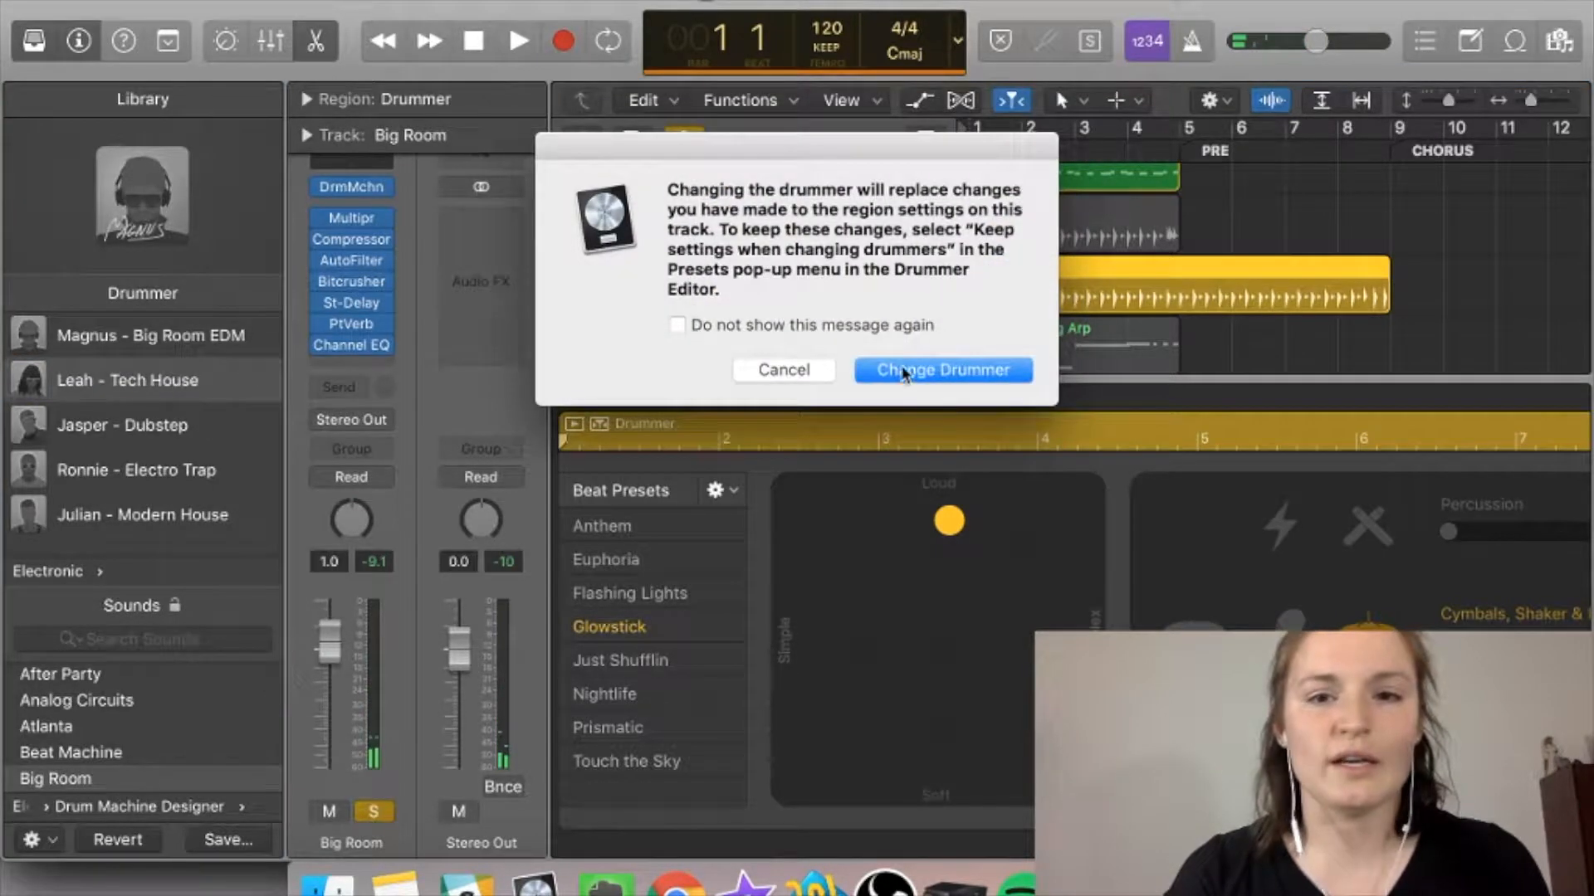
{"action": "left_click", "coordinate": [913, 373]}
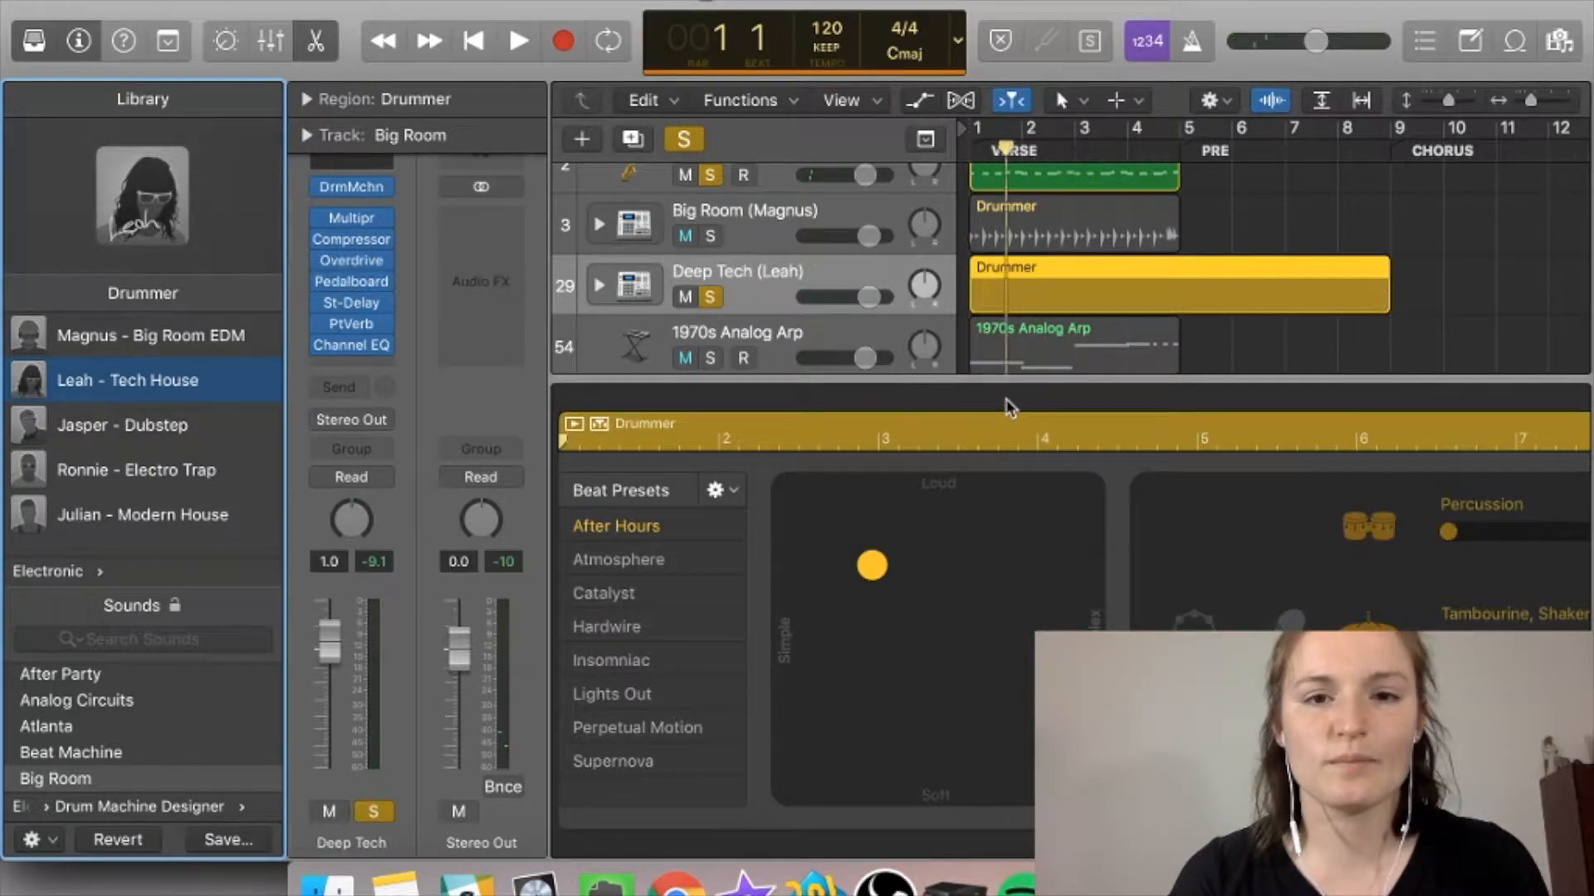
{"action": "key", "text": "space"}
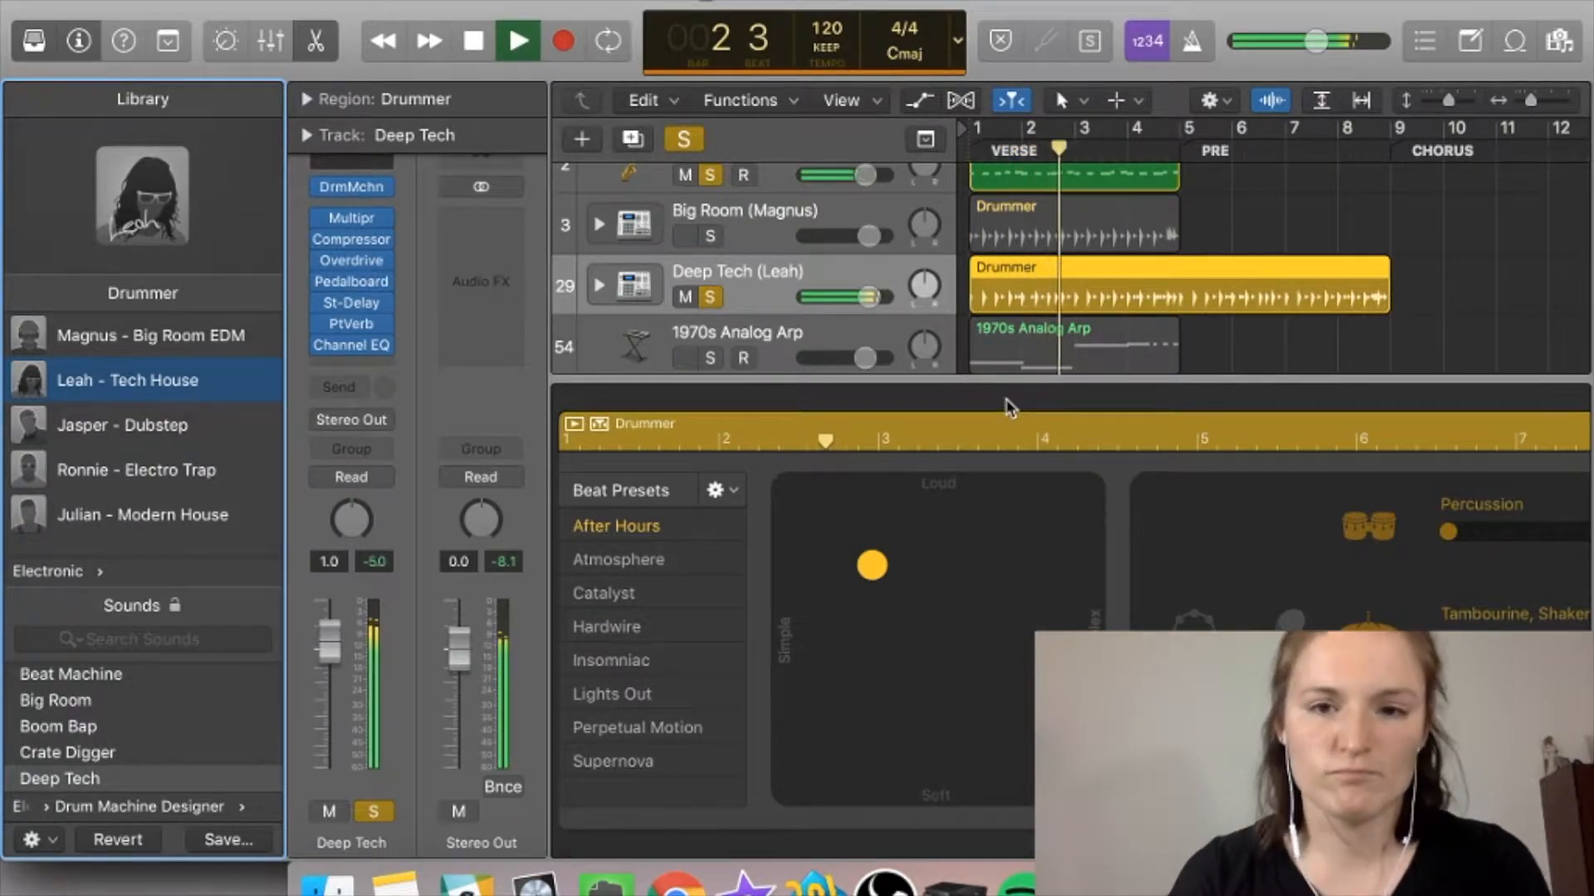
{"action": "key", "text": "space"}
Step: Delete the Drummer region from the Deep Tech (Leah) track
{"action": "scroll", "coordinate": [823, 762], "scroll_direction": "right", "scroll_amount": 10}
{"action": "scroll", "coordinate": [948, 670], "scroll_direction": "left", "scroll_amount": 5}
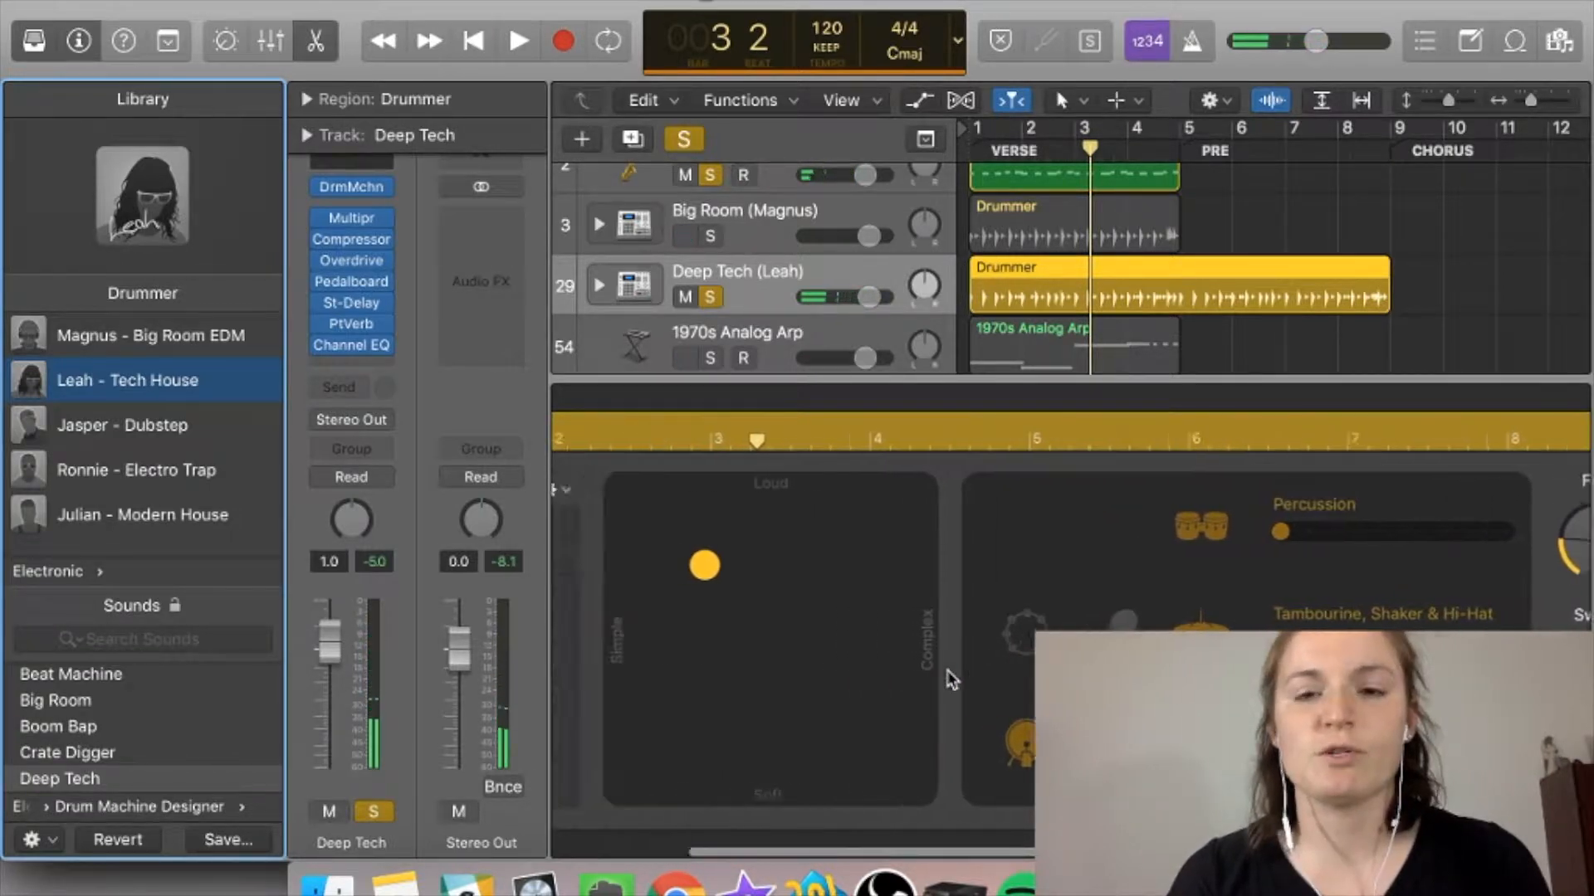
{"action": "left_click", "coordinate": [1130, 267]}
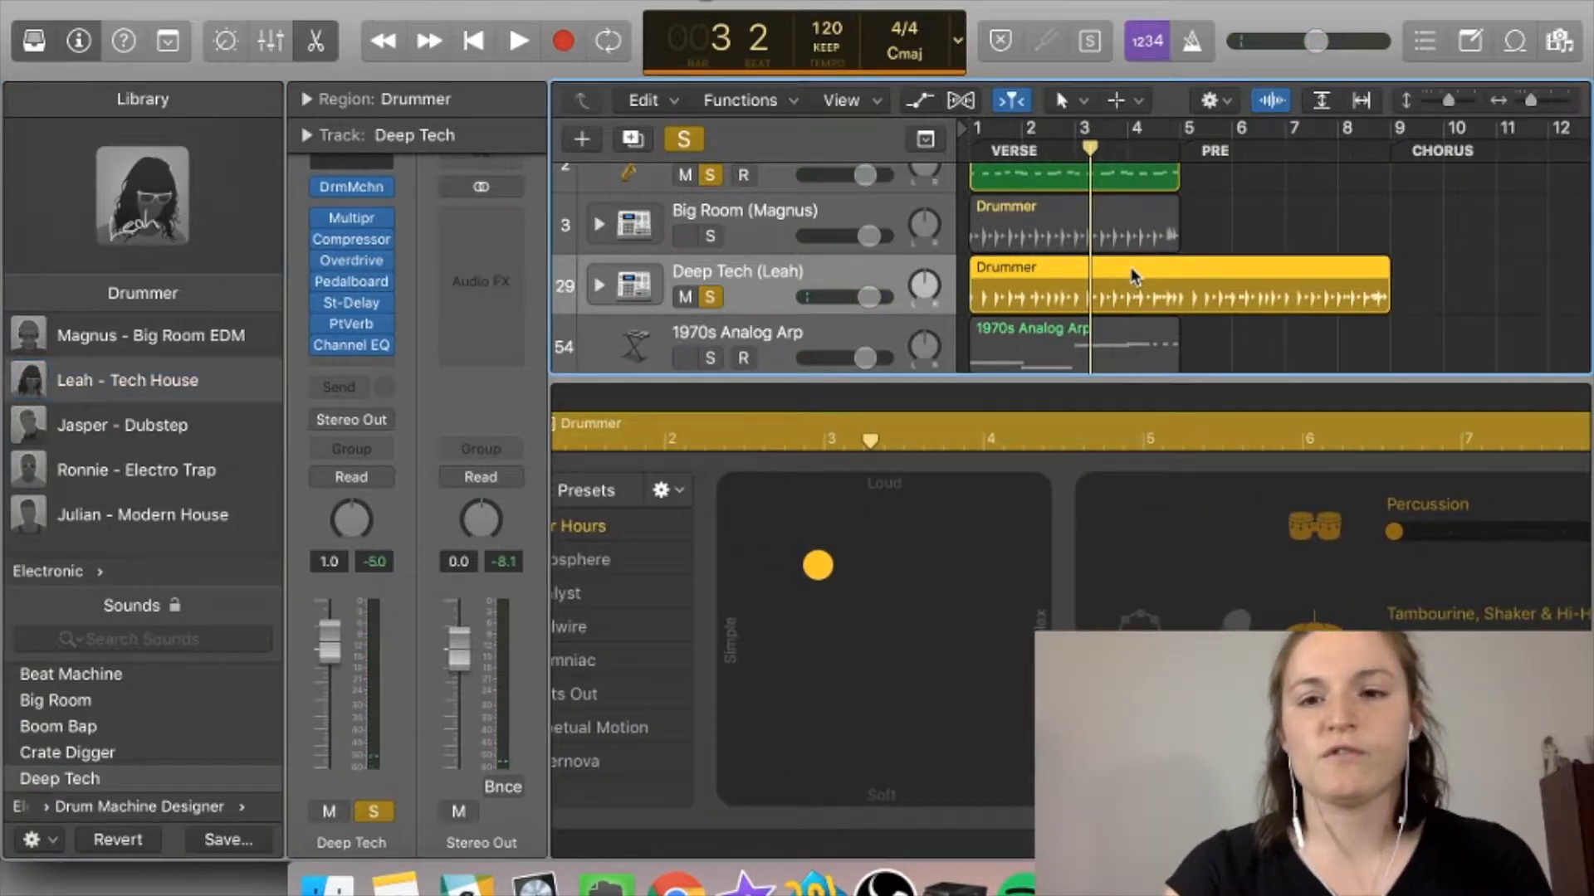
{"action": "key", "text": "Delete"}
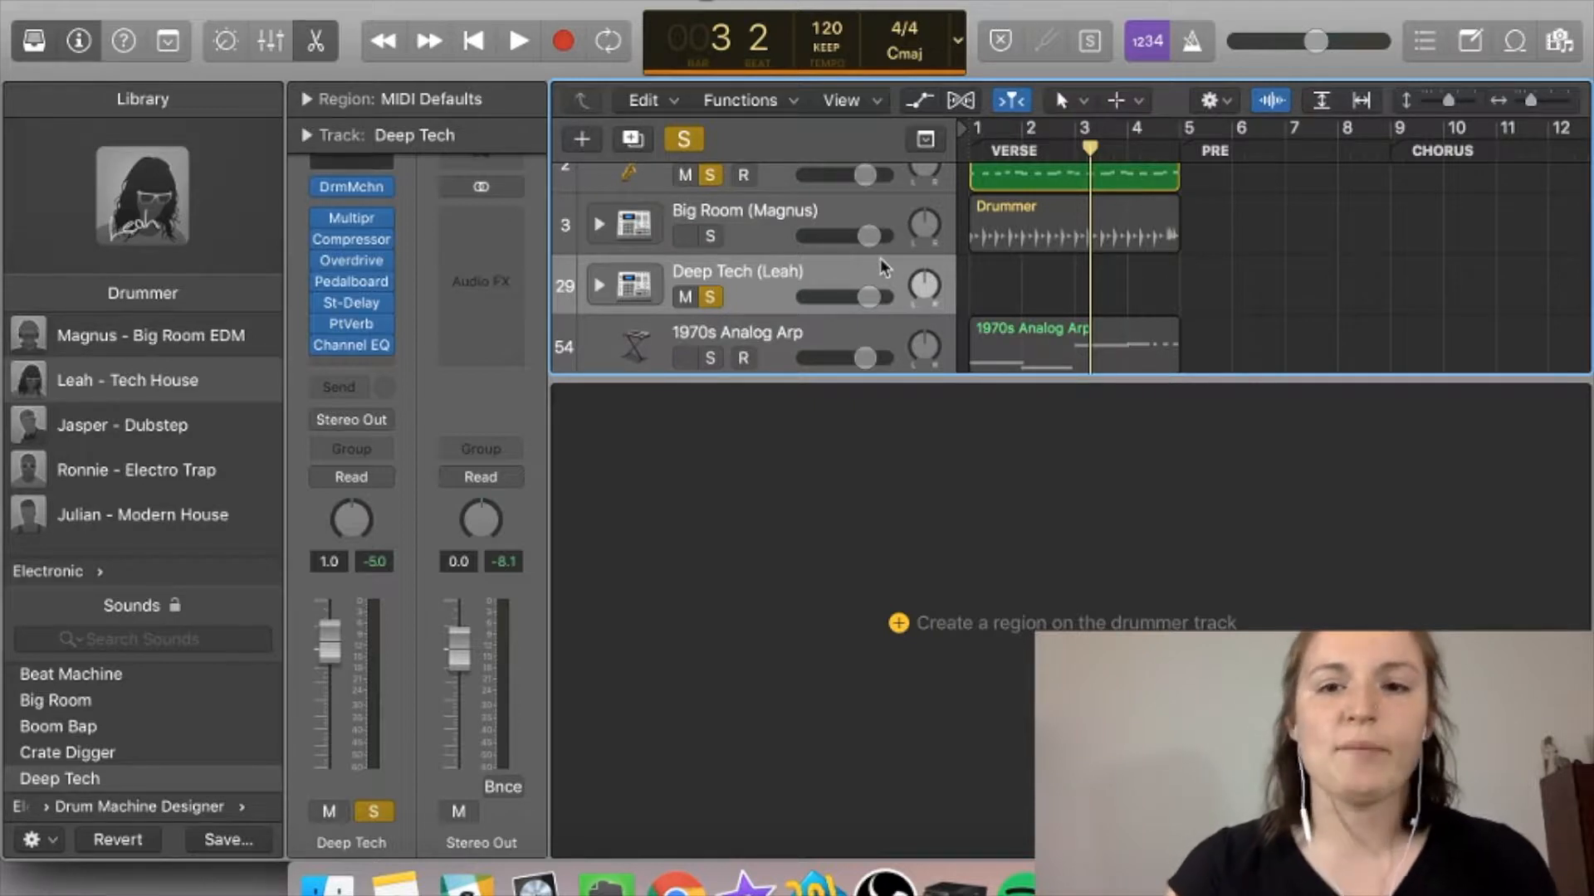
Step: Delete the Deep Tech (Leah) track and play the soloed Big Room (Magnus) drums with the sax from bar 1
{"action": "key", "text": "super+BackSpace"}
{"action": "left_click", "coordinate": [712, 241]}
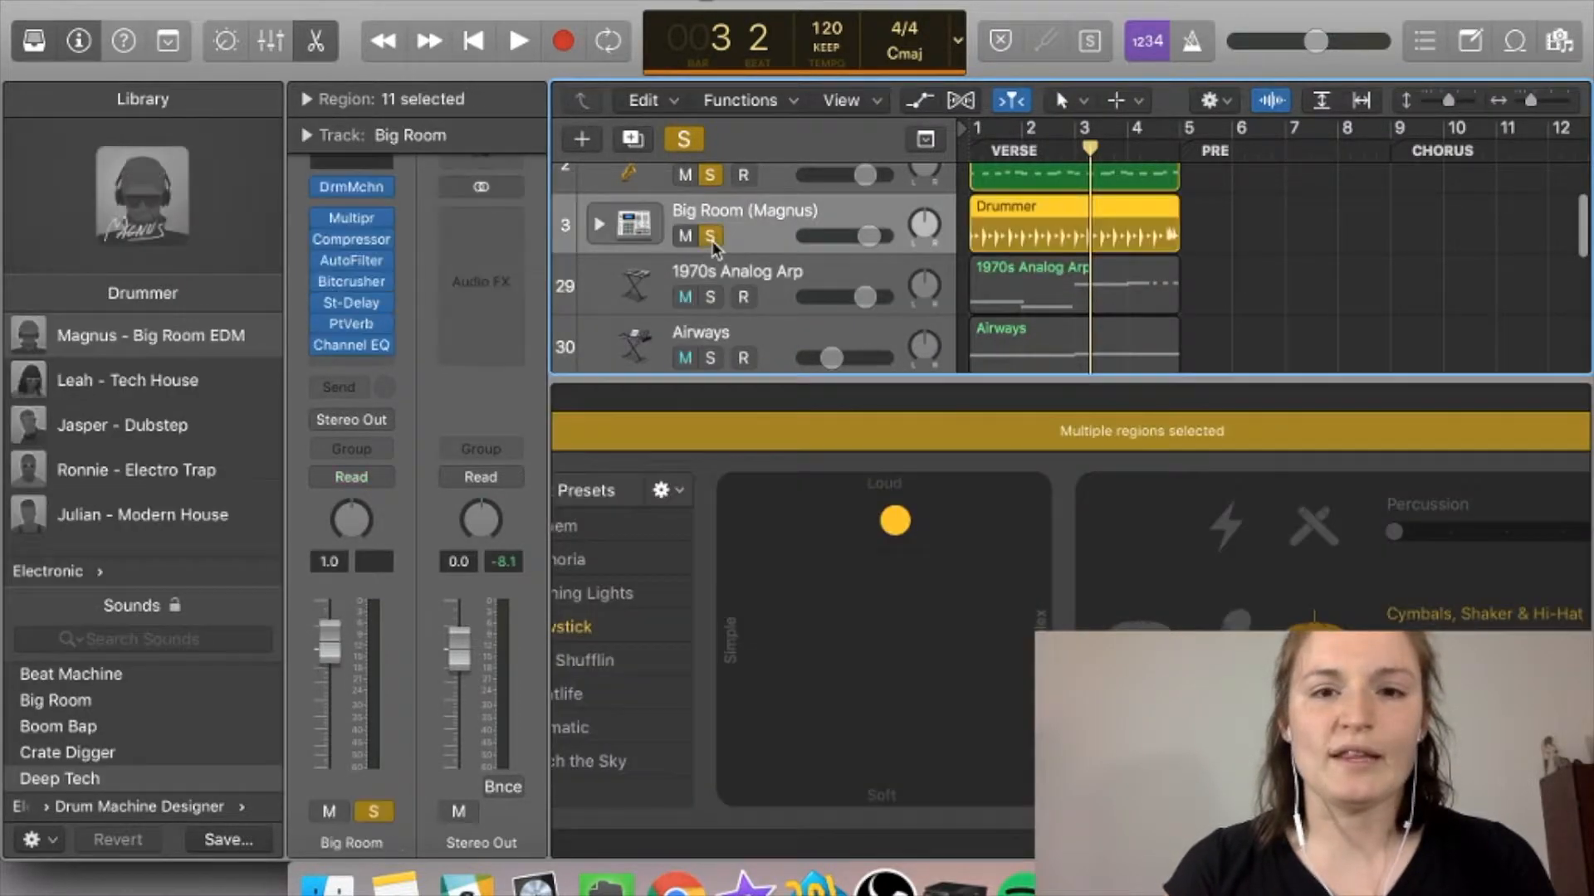
{"action": "scroll", "coordinate": [835, 244], "scroll_direction": "up", "scroll_amount": 3}
{"action": "key", "text": "Return"}
{"action": "key", "text": "space"}
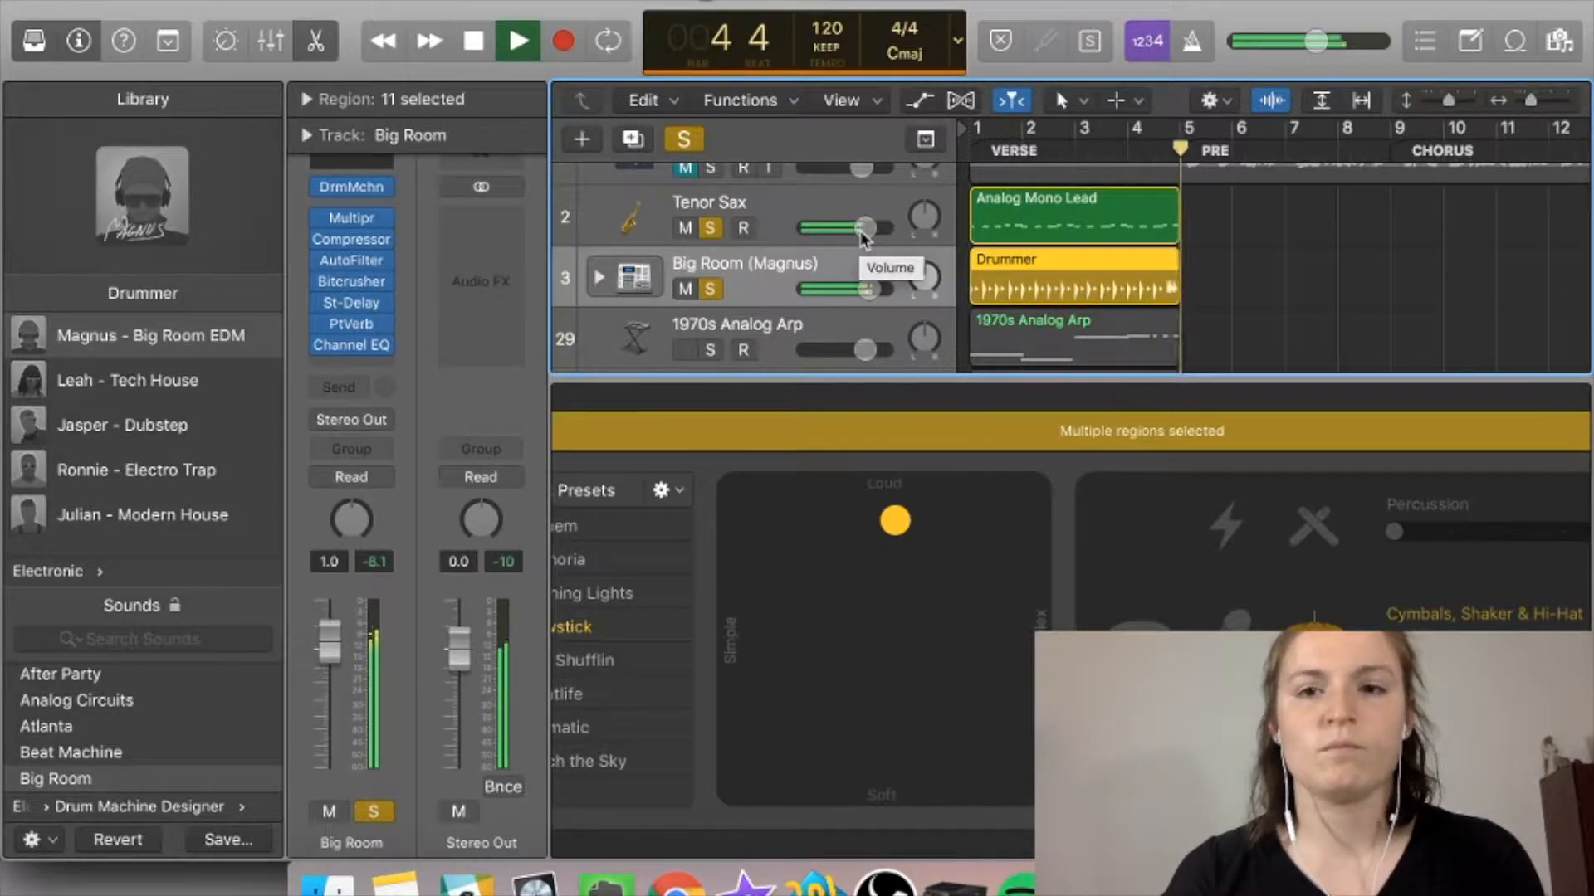
{"action": "key", "text": "space"}
Step: Add the 1970s Analog Arp track to the soloed sax and drums and play them together from bar 1
{"action": "scroll", "coordinate": [1101, 368], "scroll_direction": "down", "scroll_amount": 2}
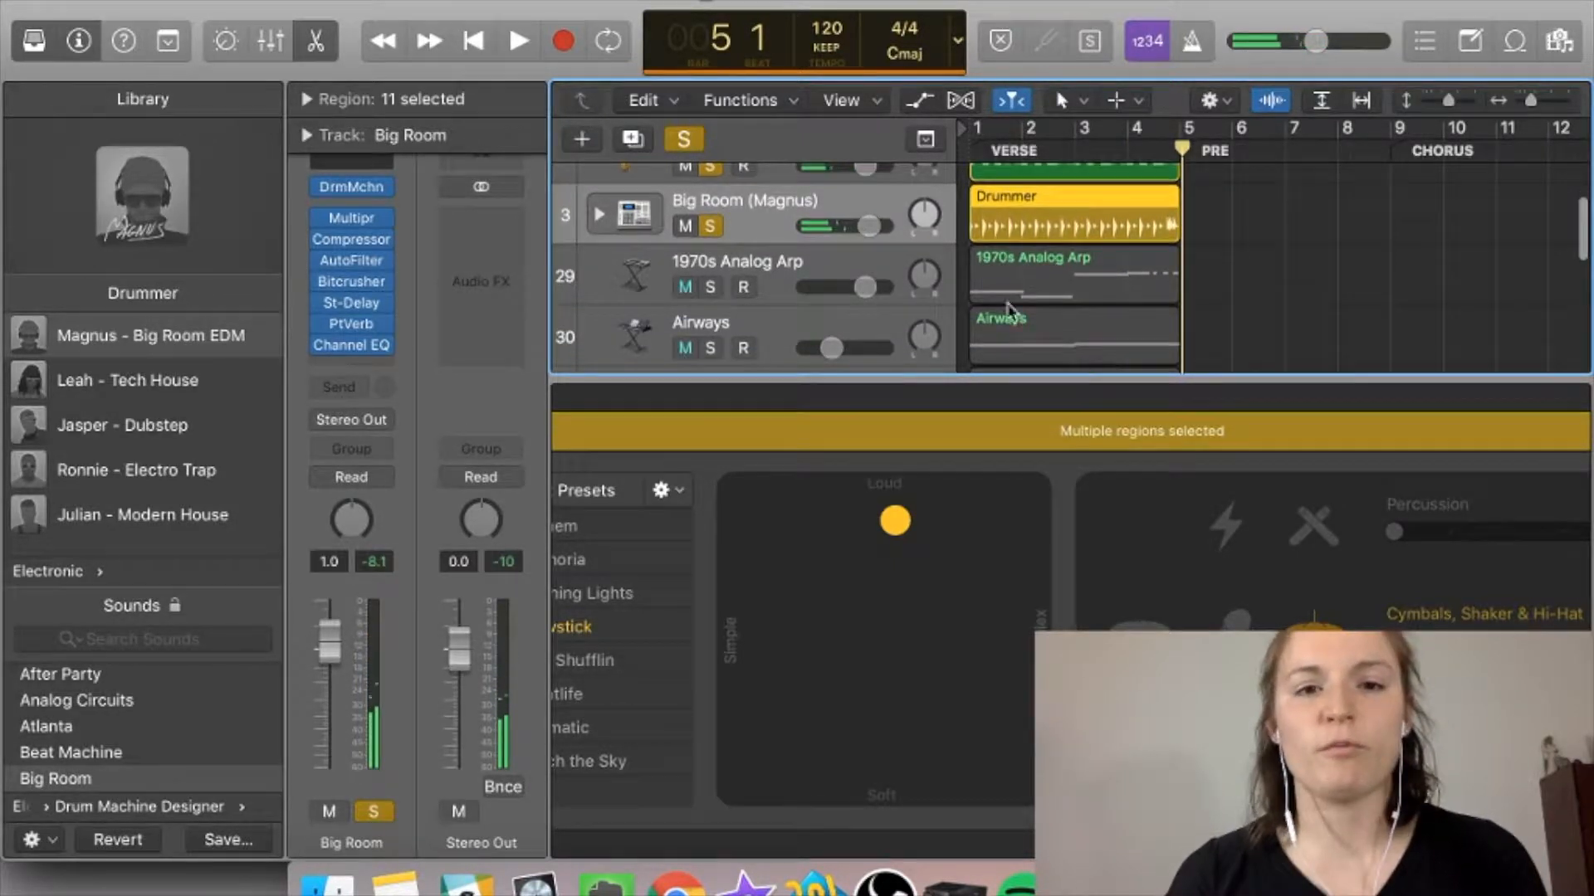
{"action": "scroll", "coordinate": [964, 266], "scroll_direction": "up", "scroll_amount": 2}
{"action": "left_click", "coordinate": [792, 313]}
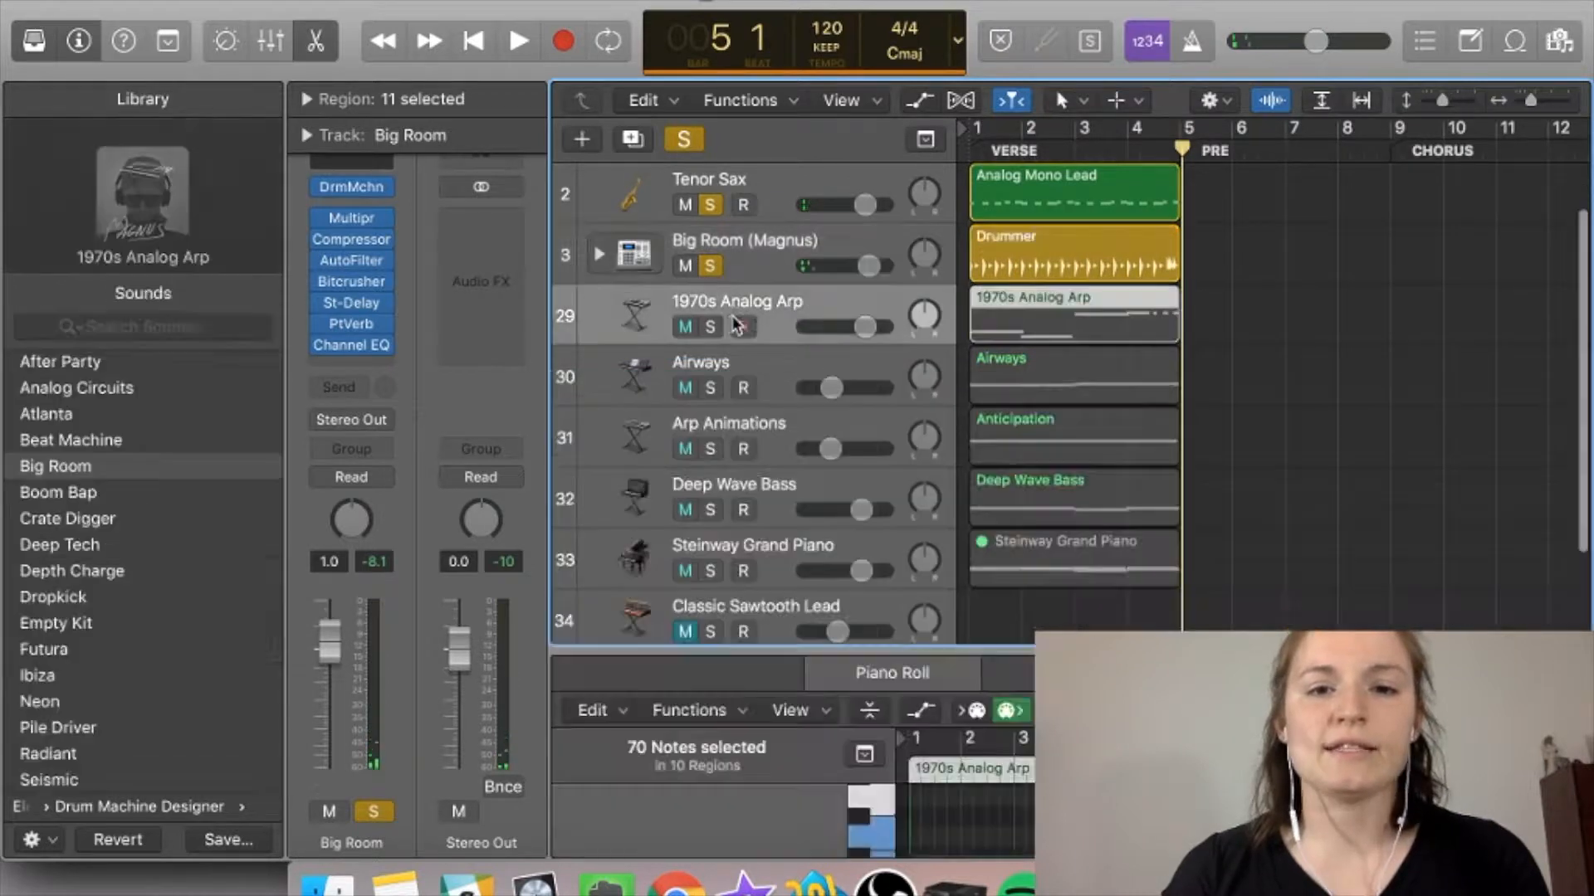
{"action": "left_click", "coordinate": [712, 326]}
{"action": "key", "text": "Return"}
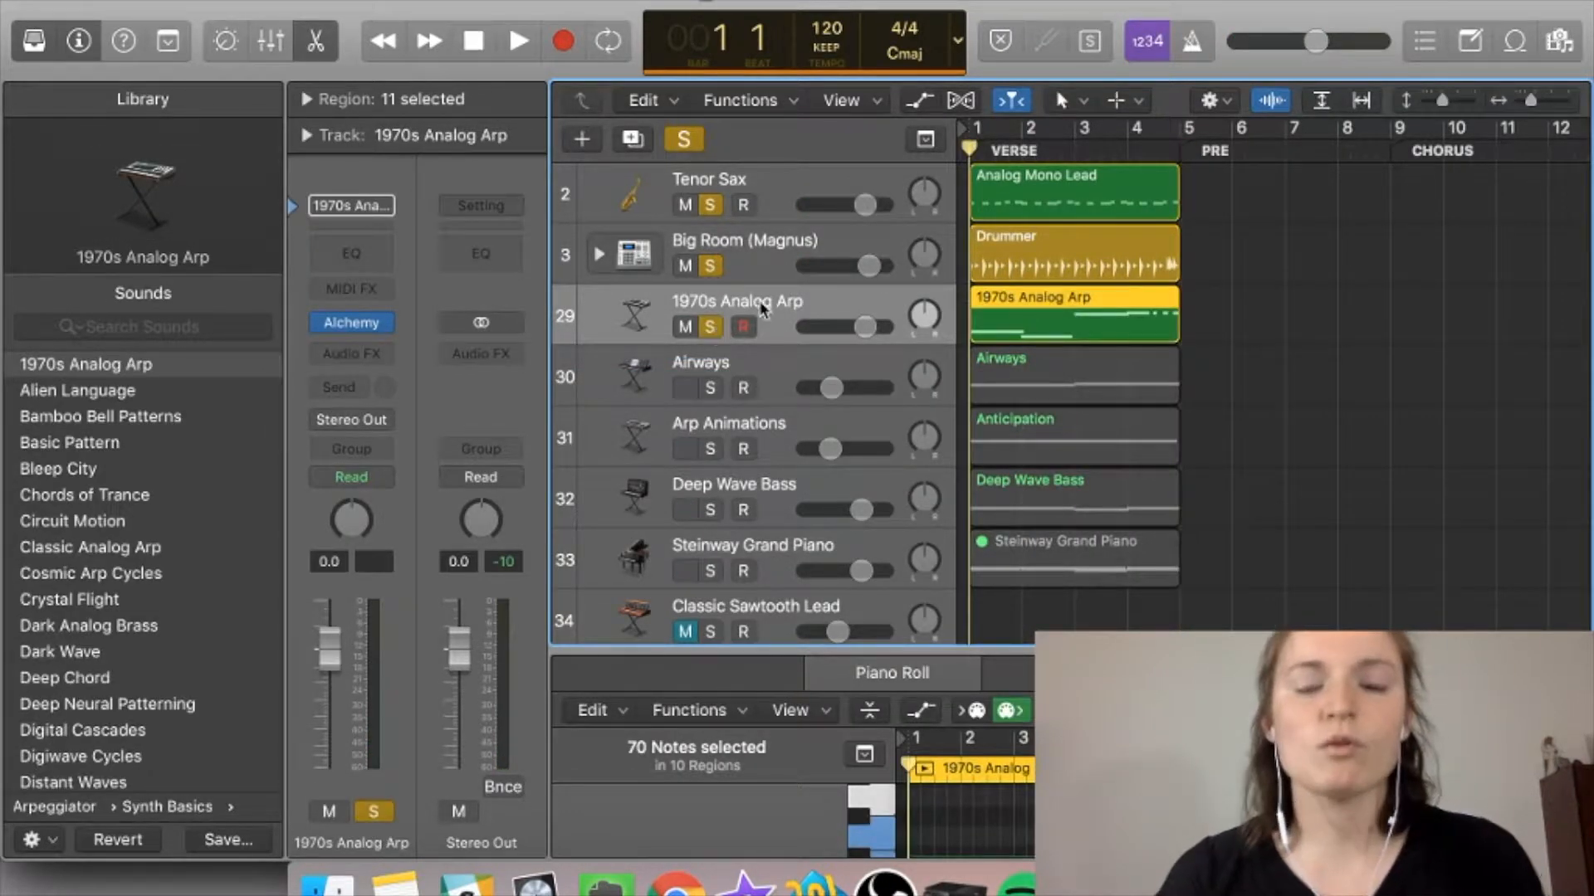
{"action": "key", "text": "space"}
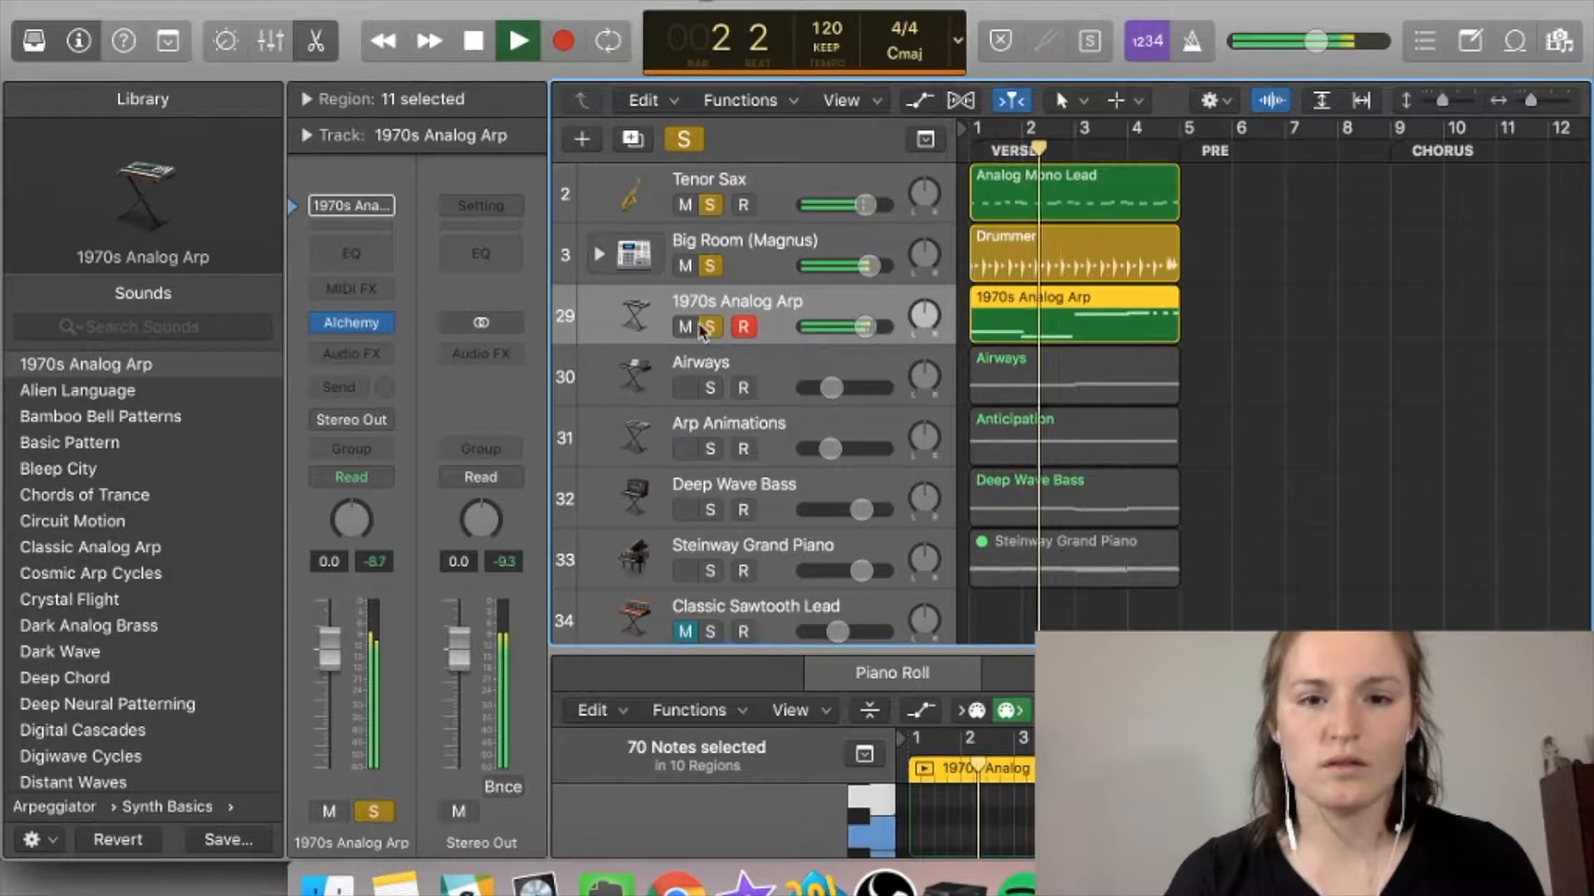
Step: Unsolo Big Room and Tenor Sax during playback to hear the 1970s Analog Arp alone, and stop playback
{"action": "left_click", "coordinate": [710, 266]}
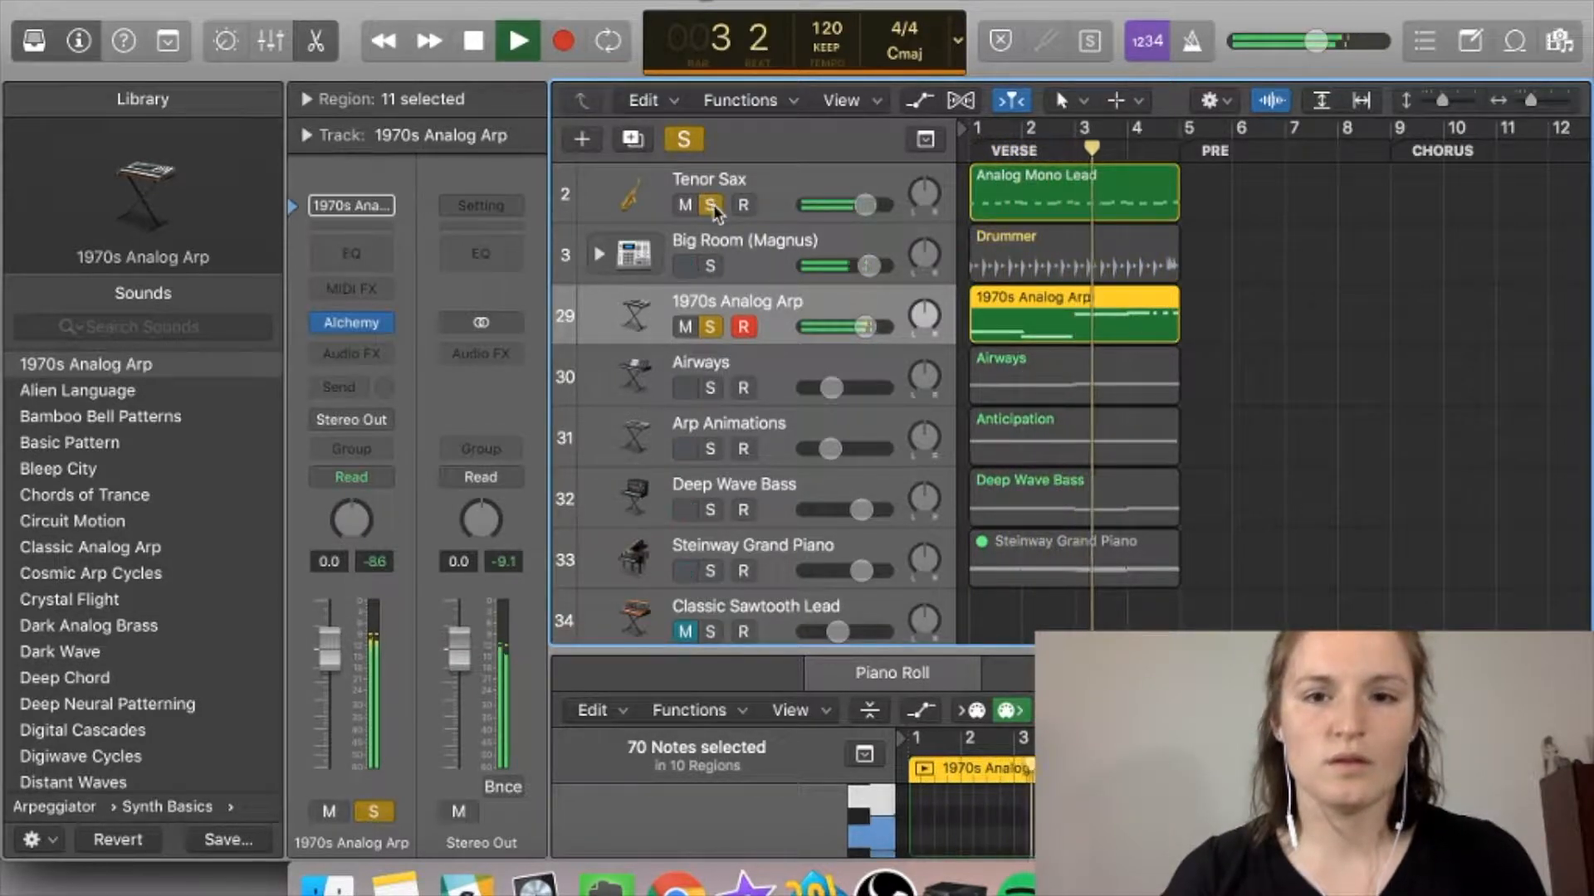
{"action": "left_click", "coordinate": [711, 206]}
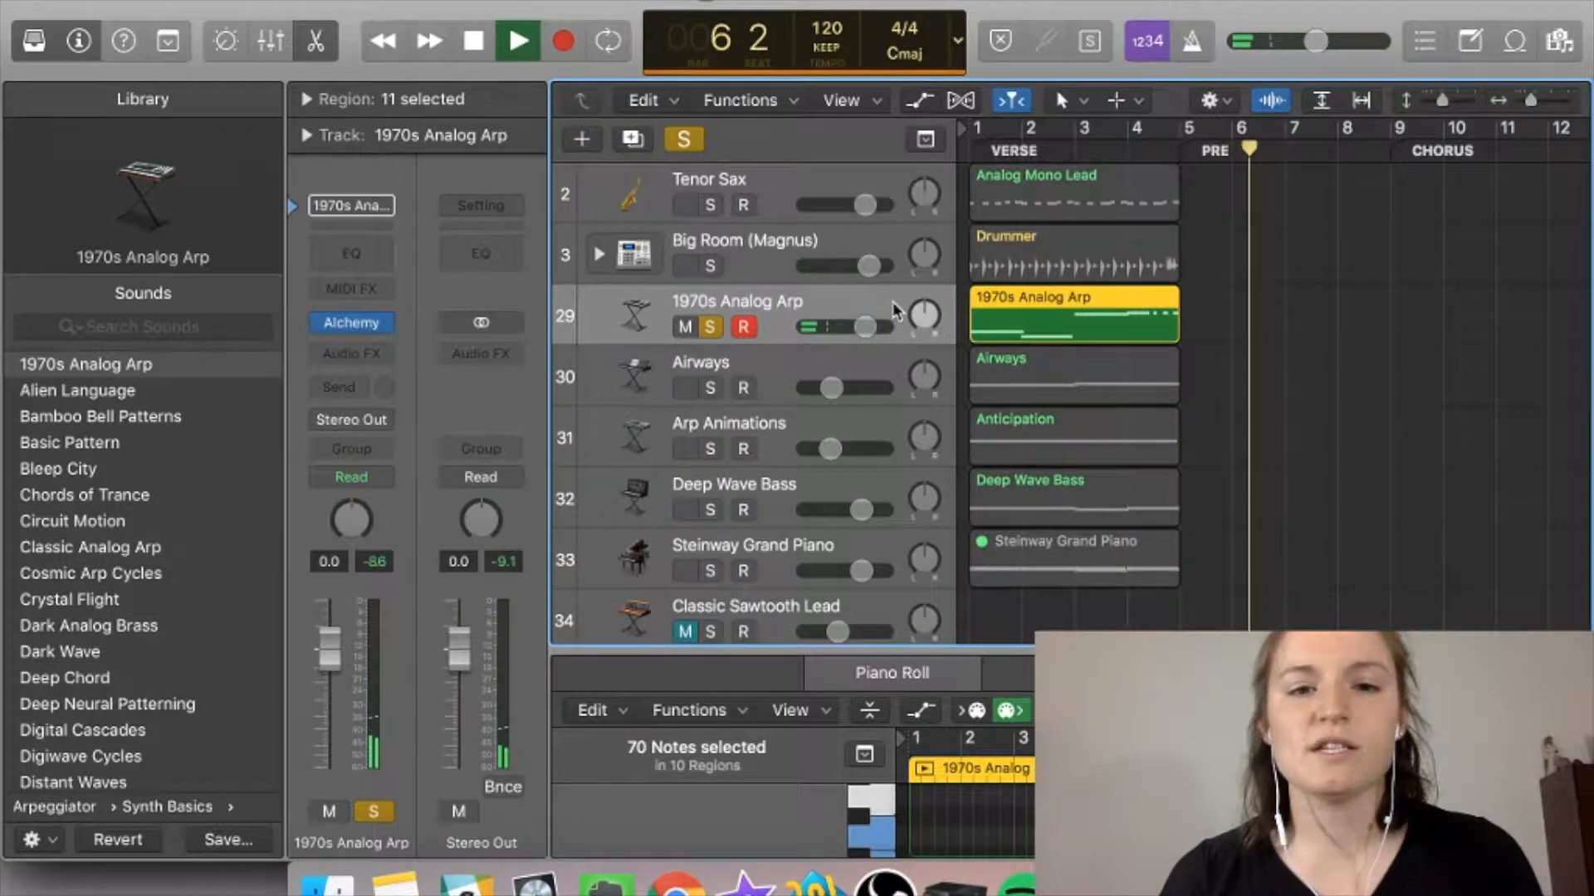
{"action": "key", "text": "space"}
{"action": "key", "text": "z"}
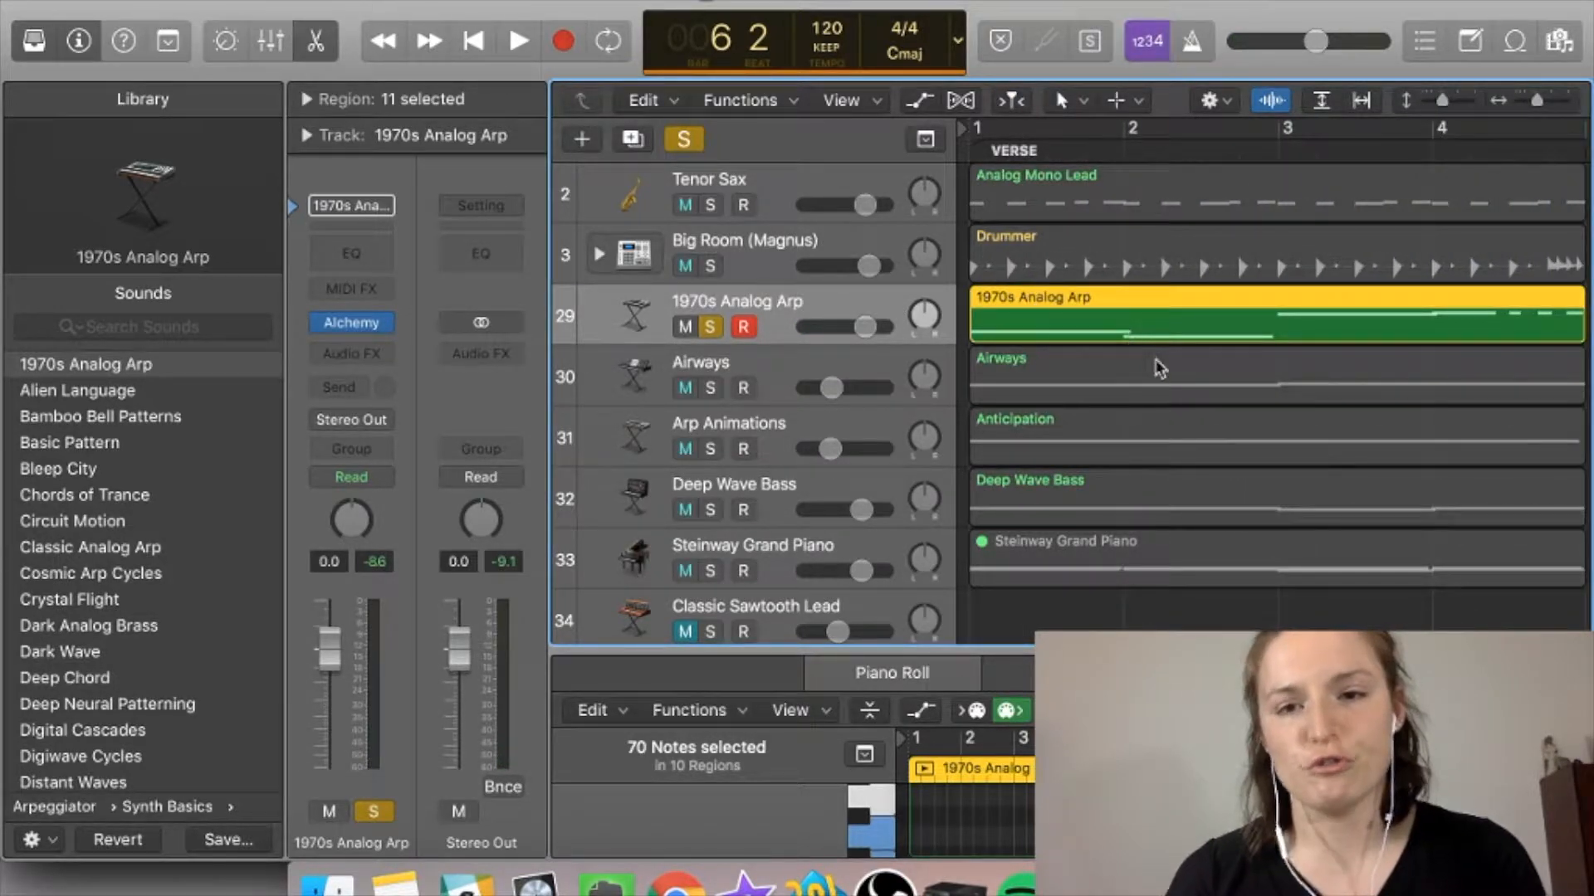
{"action": "scroll", "coordinate": [1452, 324], "scroll_direction": "right", "scroll_amount": 3}
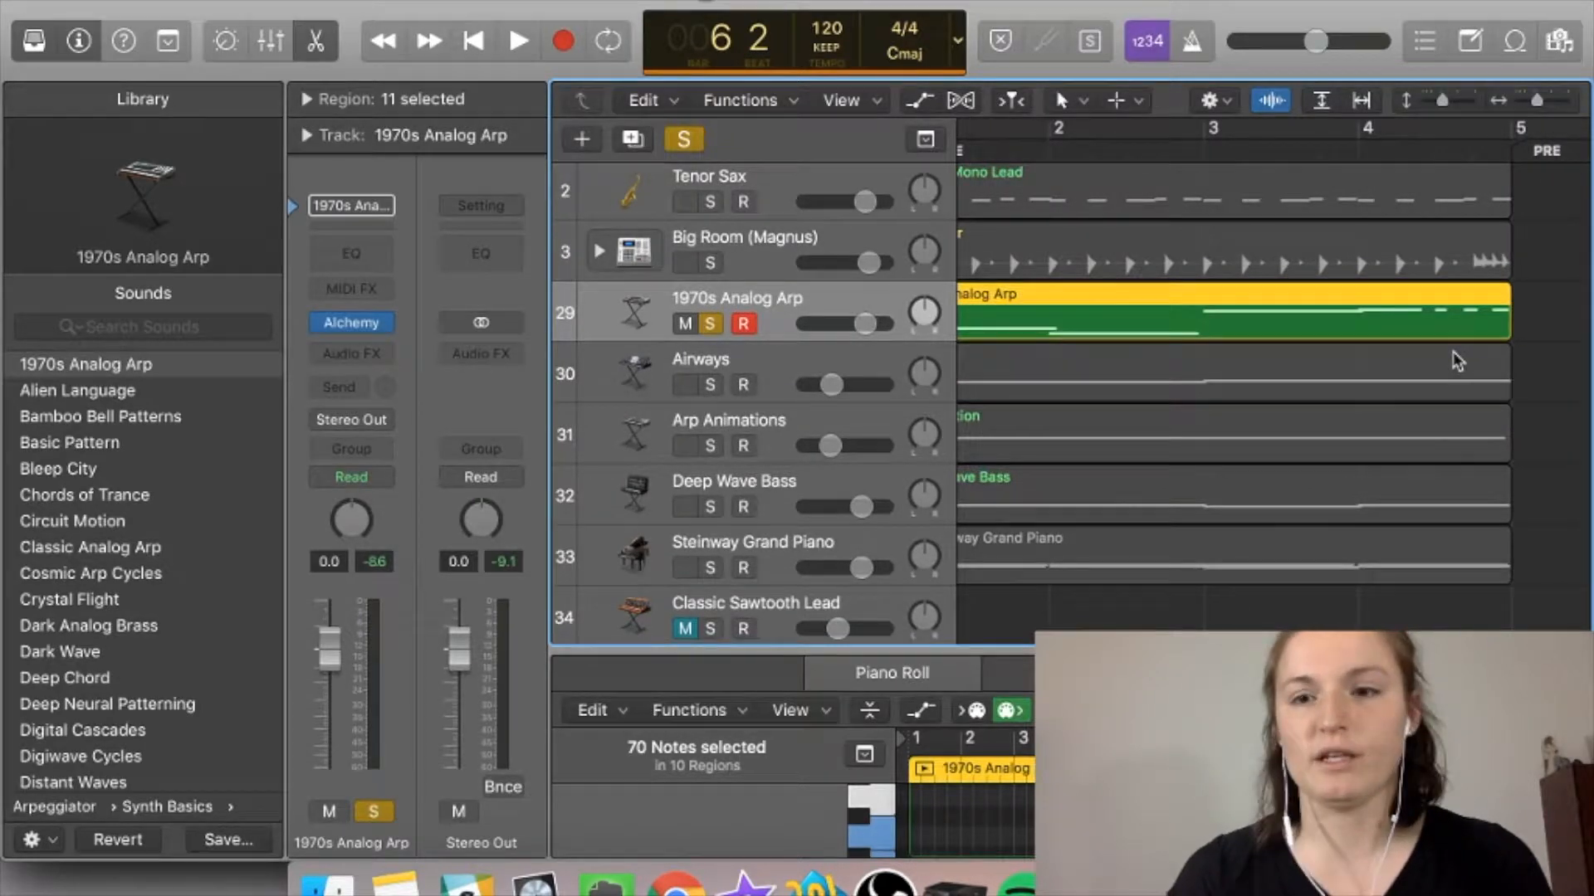
Step: Return to the start and solo the 1970s Analog Arp, Big Room and Tenor Sax tracks together
{"action": "key", "text": "Return"}
{"action": "left_click", "coordinate": [715, 327]}
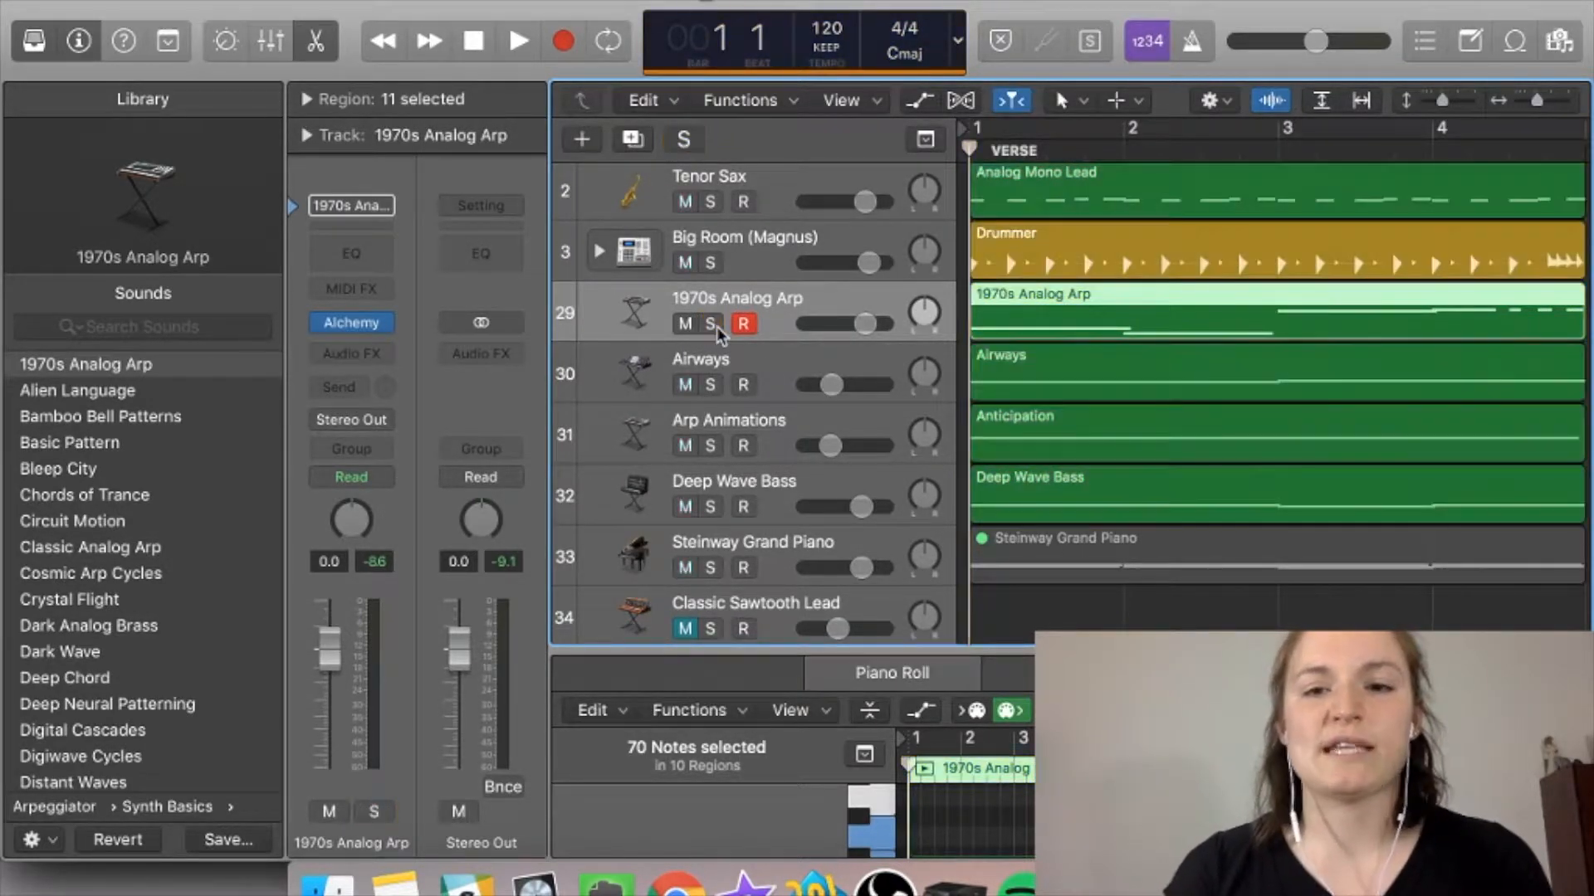
{"action": "left_click", "coordinate": [712, 322]}
{"action": "left_click", "coordinate": [713, 263]}
{"action": "left_click", "coordinate": [714, 202]}
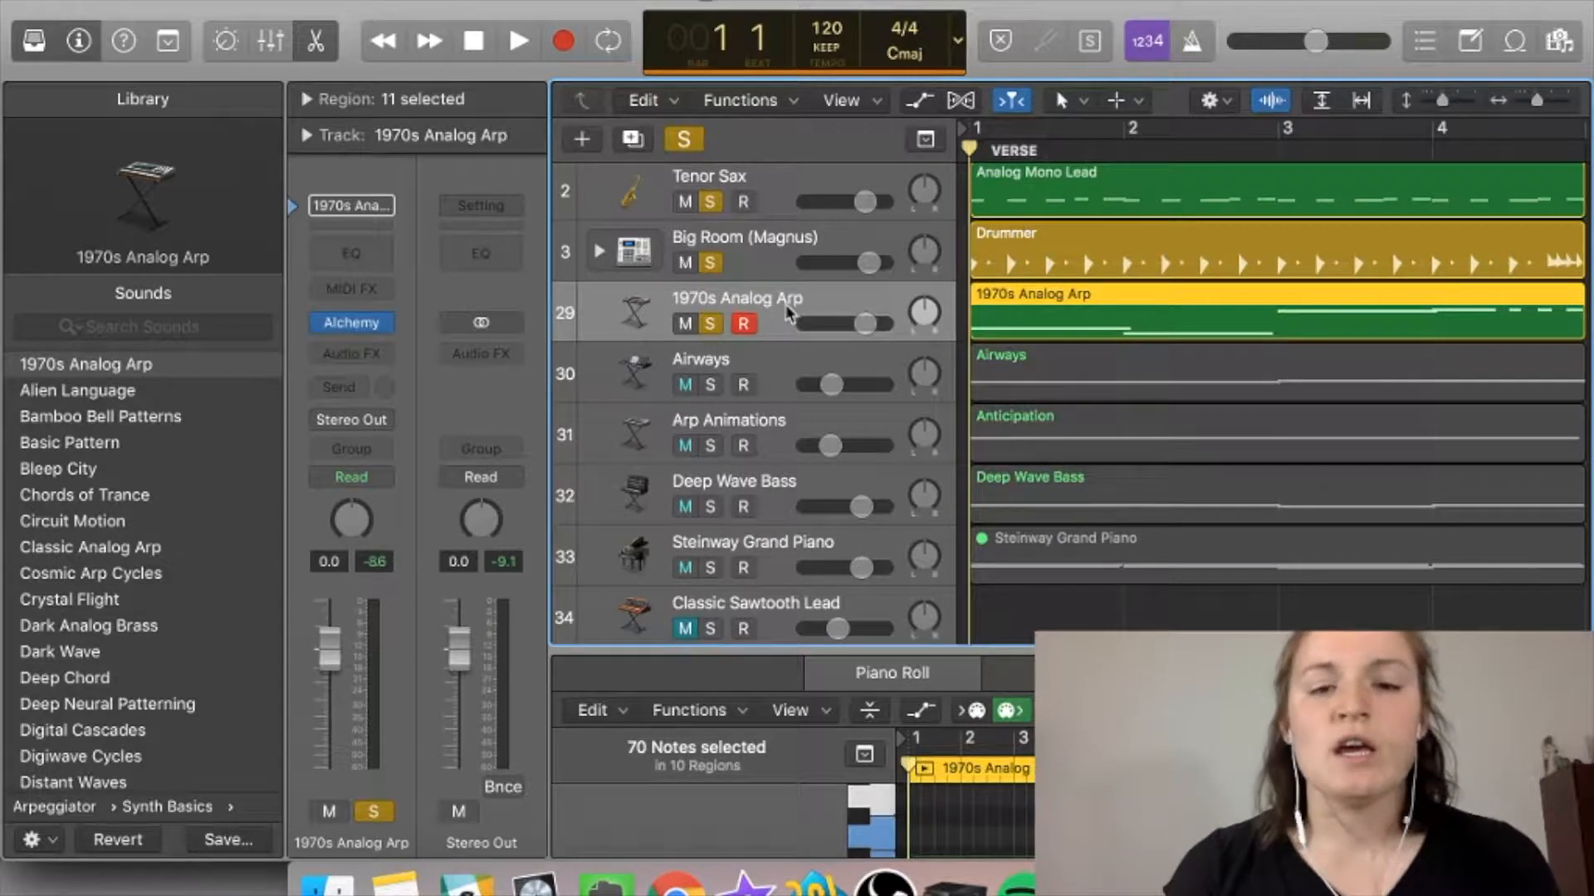
Step: Add the Airways track to the soloed sax, drums and arp and play the combination
{"action": "scroll", "coordinate": [781, 308], "scroll_direction": "down", "scroll_amount": 1}
{"action": "scroll", "coordinate": [752, 303], "scroll_direction": "up", "scroll_amount": 3}
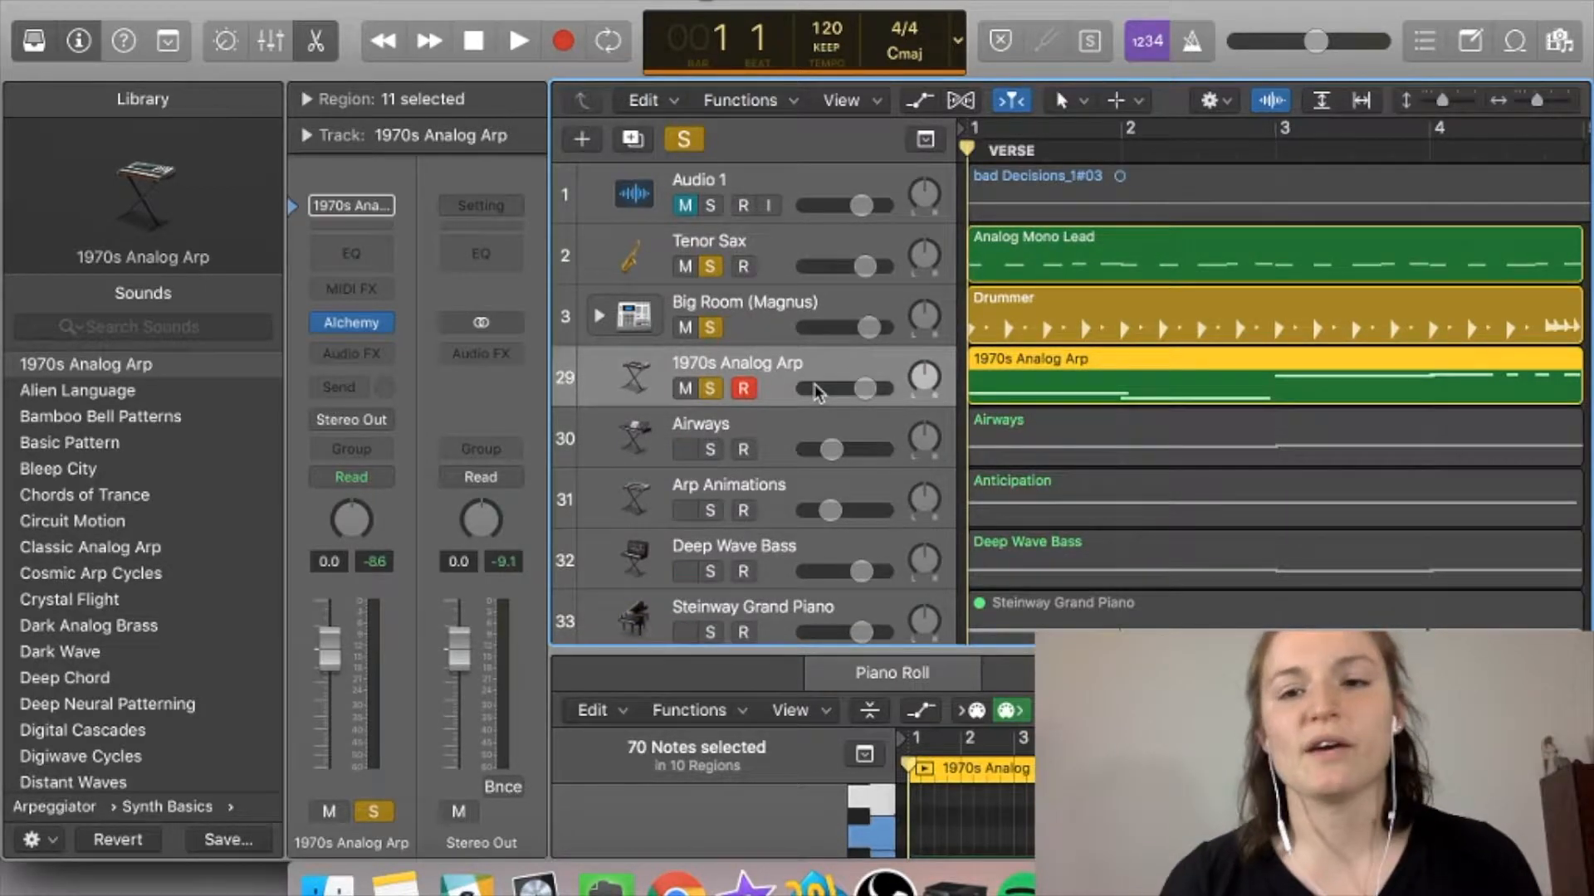
{"action": "scroll", "coordinate": [880, 502], "scroll_direction": "down", "scroll_amount": 1}
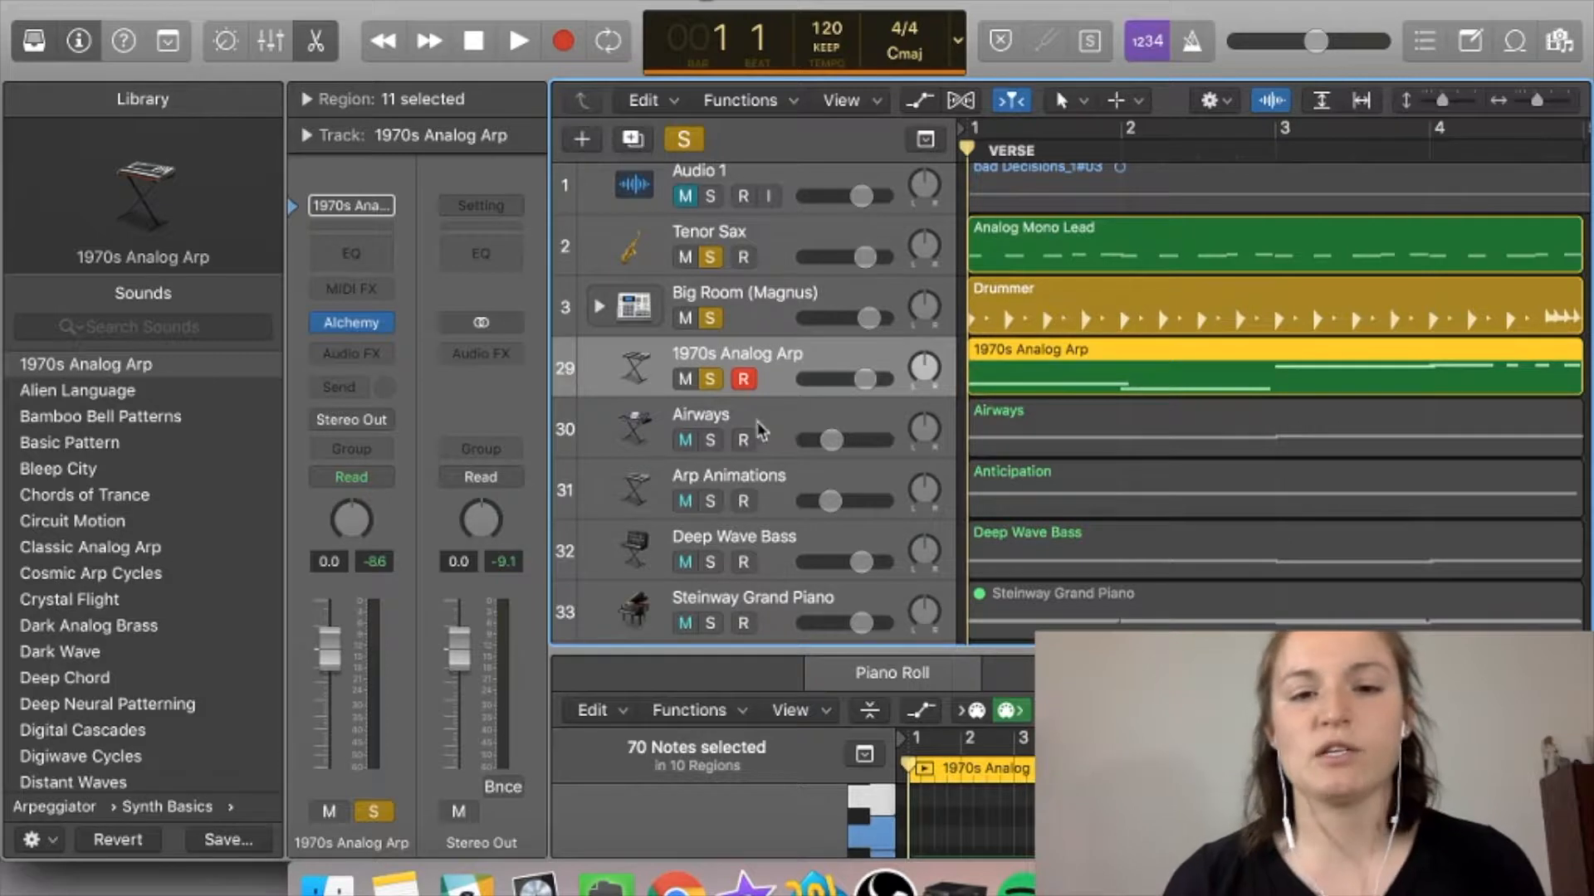
{"action": "left_click", "coordinate": [711, 441]}
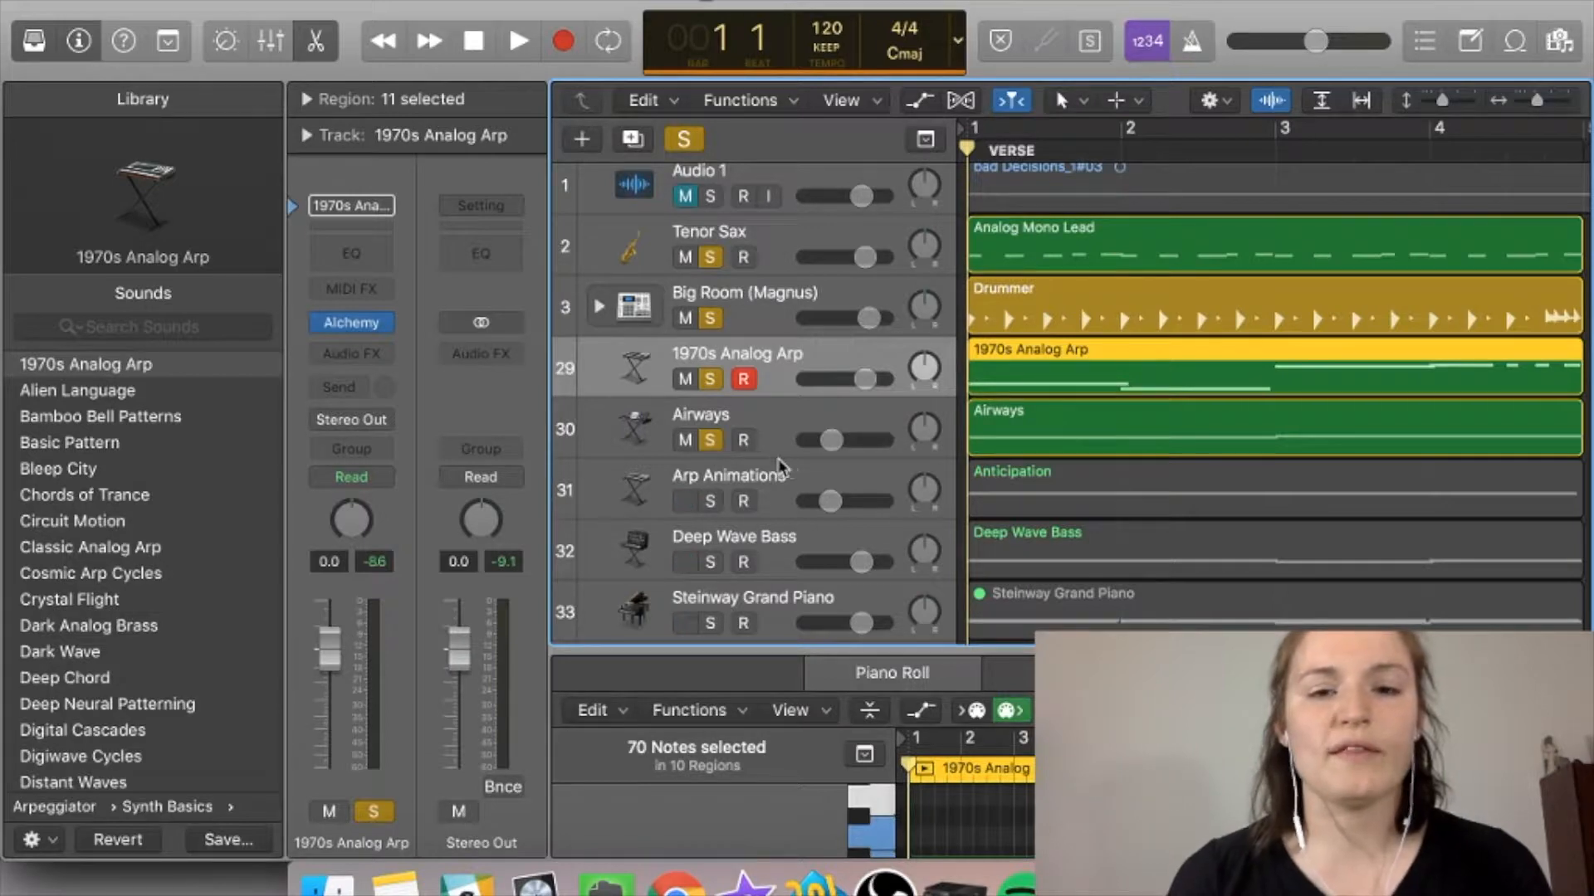
{"action": "scroll", "coordinate": [772, 466], "scroll_direction": "down", "scroll_amount": 3}
{"action": "key", "text": "space"}
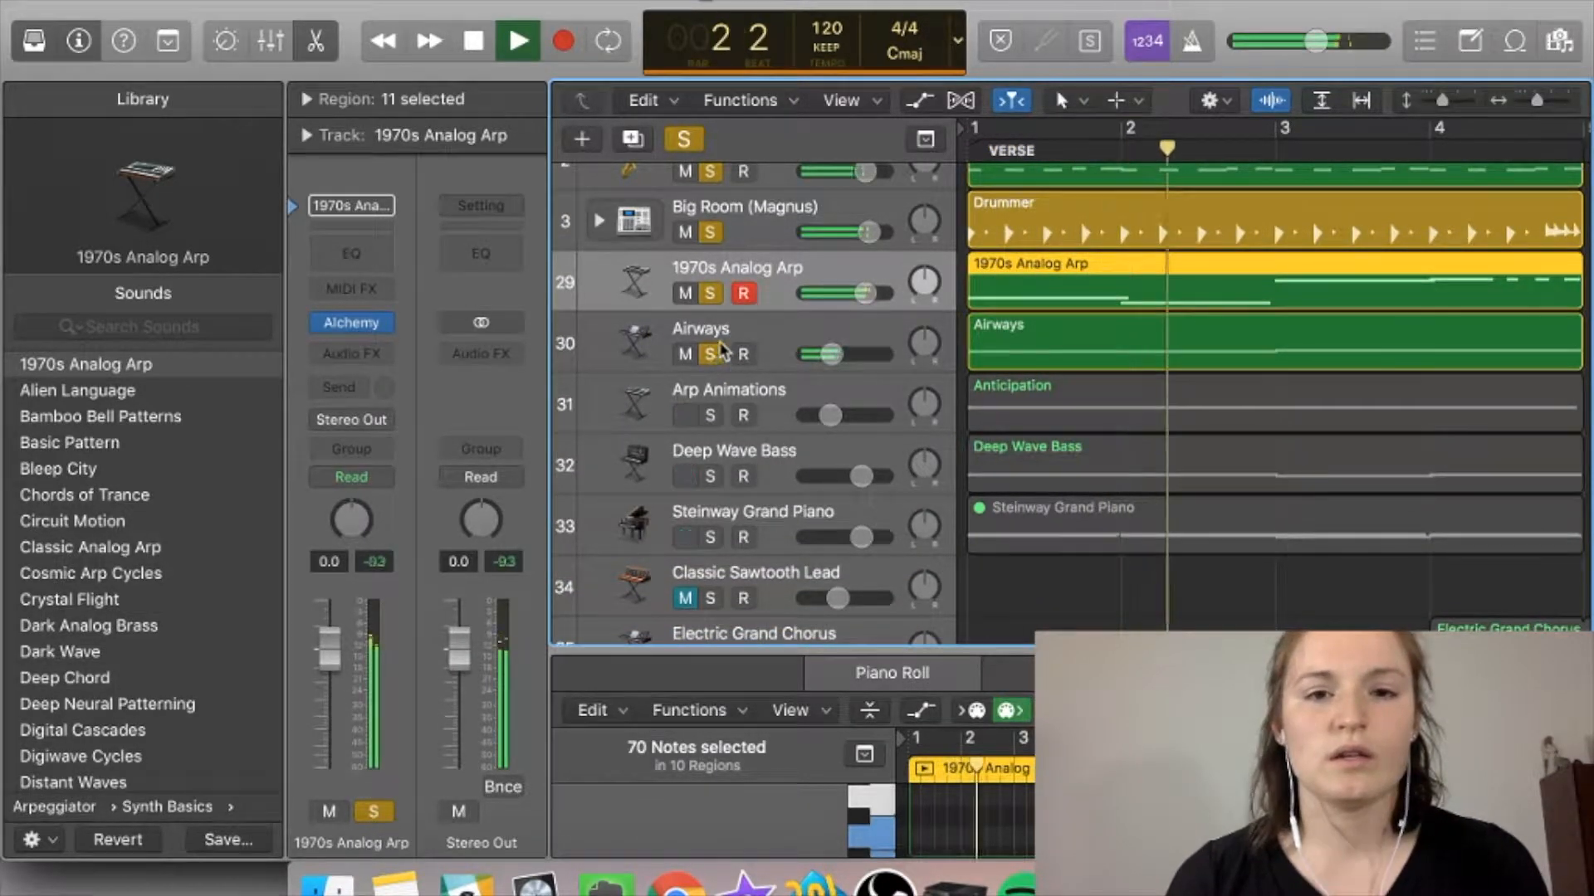
Step: Unsolo the 1970s Analog Arp, Big Room and Tenor Sax during playback to isolate Airways, and stop playback
{"action": "left_click", "coordinate": [710, 293]}
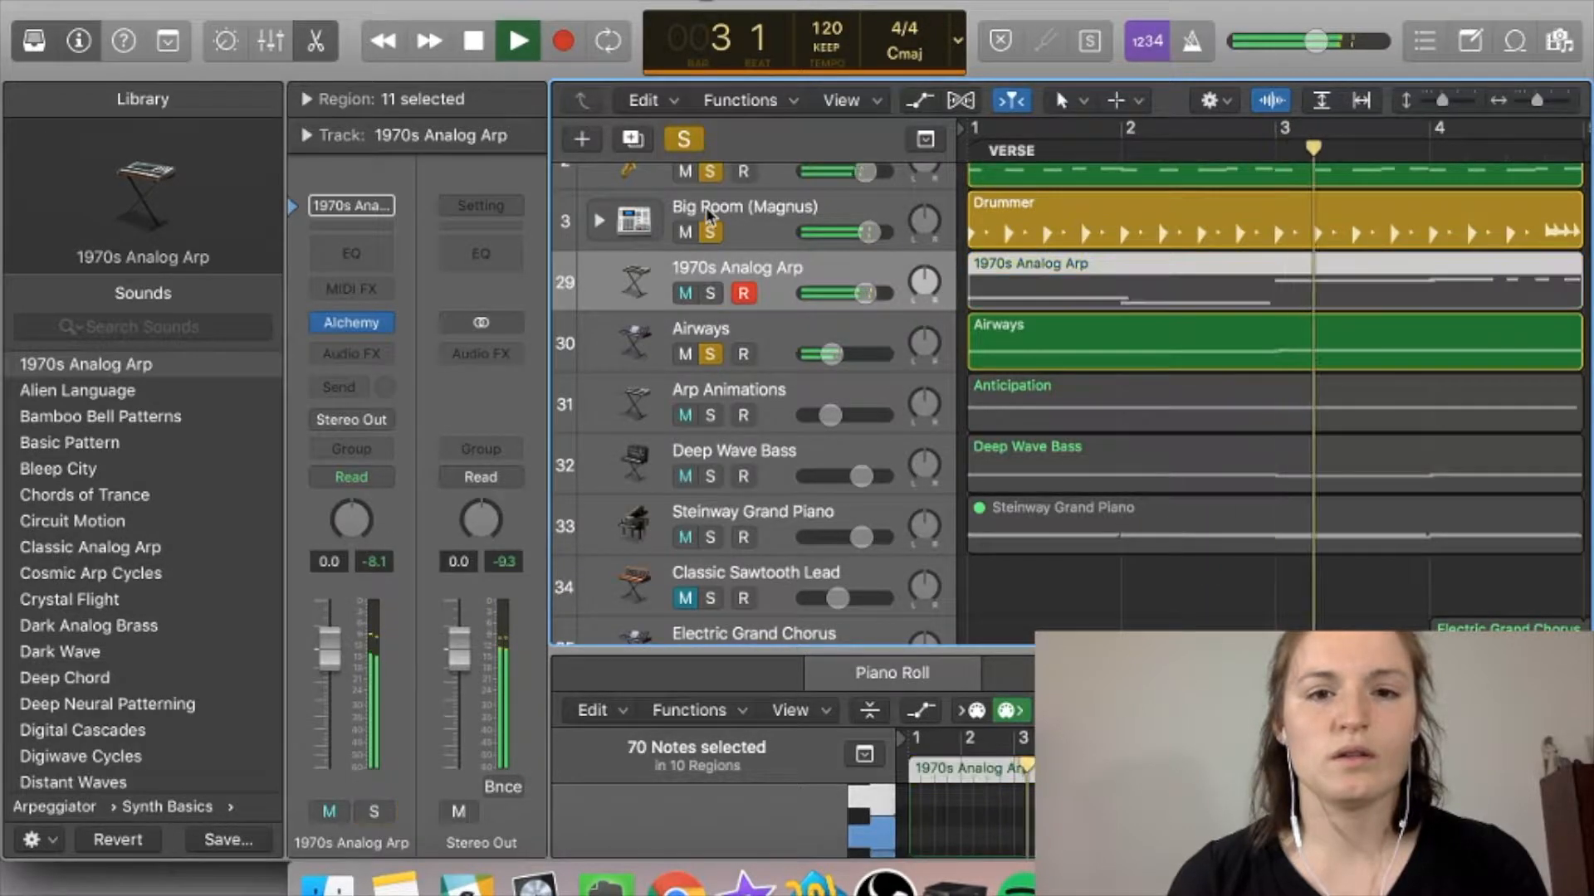
{"action": "left_click", "coordinate": [710, 232]}
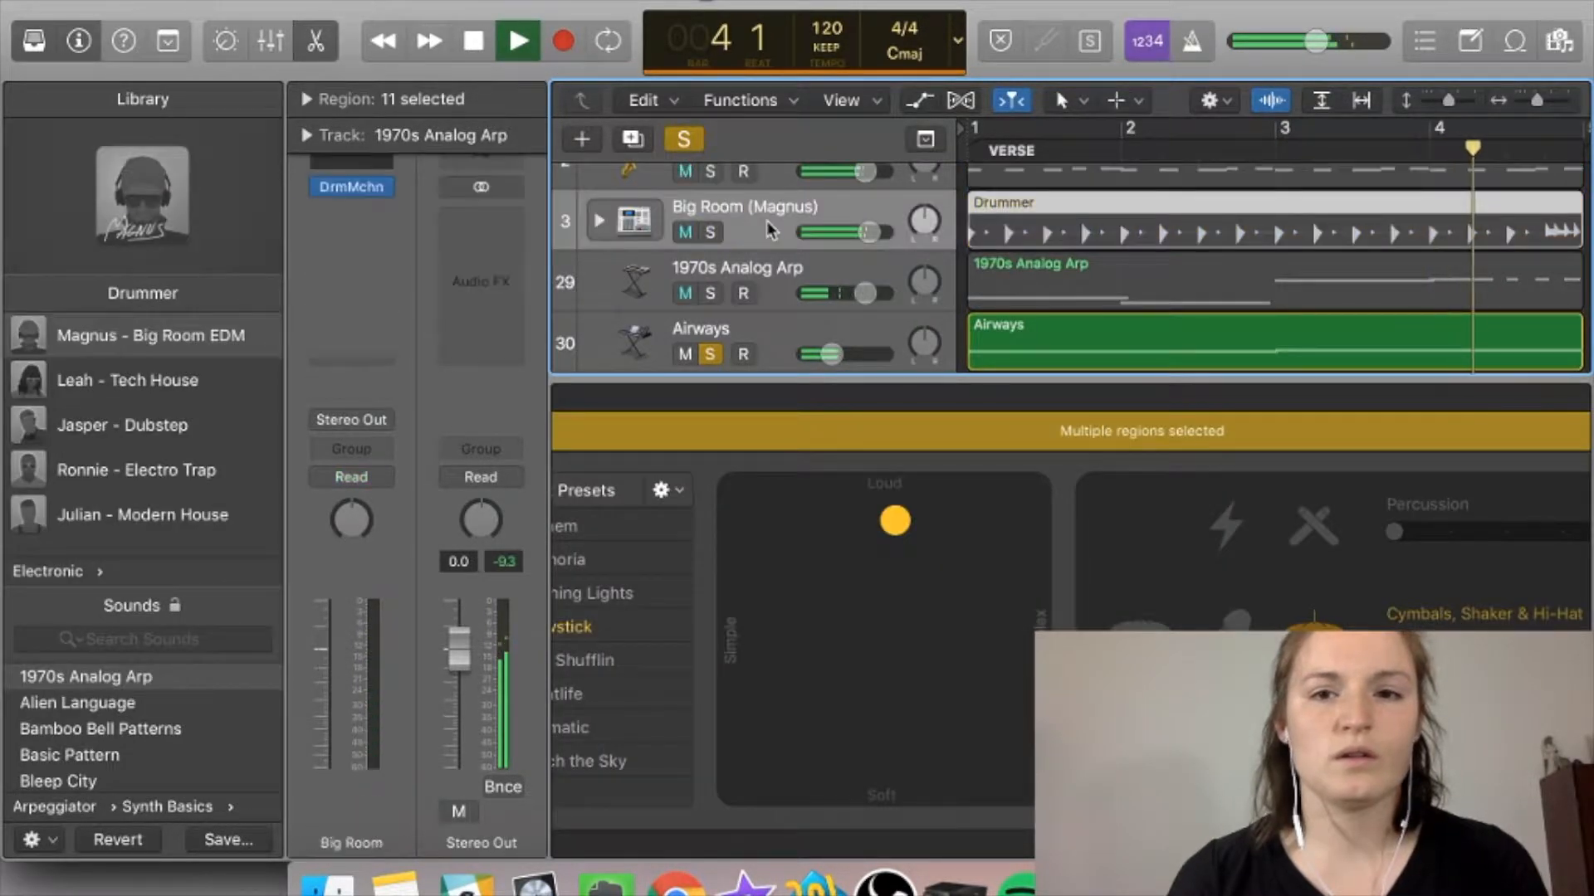
{"action": "scroll", "coordinate": [767, 230], "scroll_direction": "down", "scroll_amount": 1}
{"action": "key", "text": "space"}
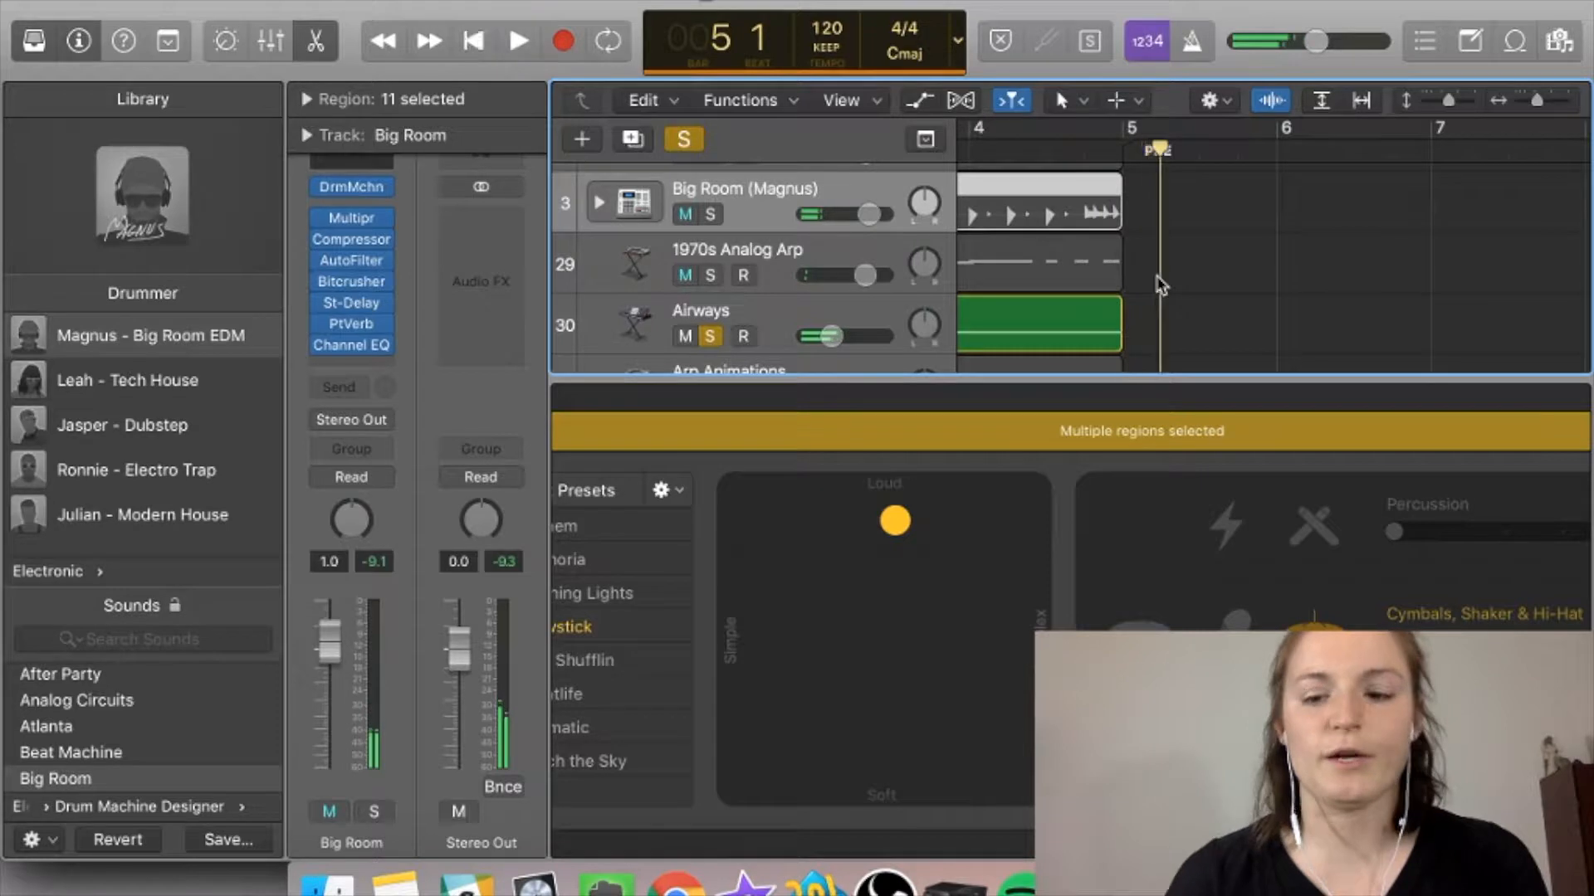
Step: Replay the isolated Airways track from bar 1 and stop playback
{"action": "key", "text": "Return"}
{"action": "key", "text": "space"}
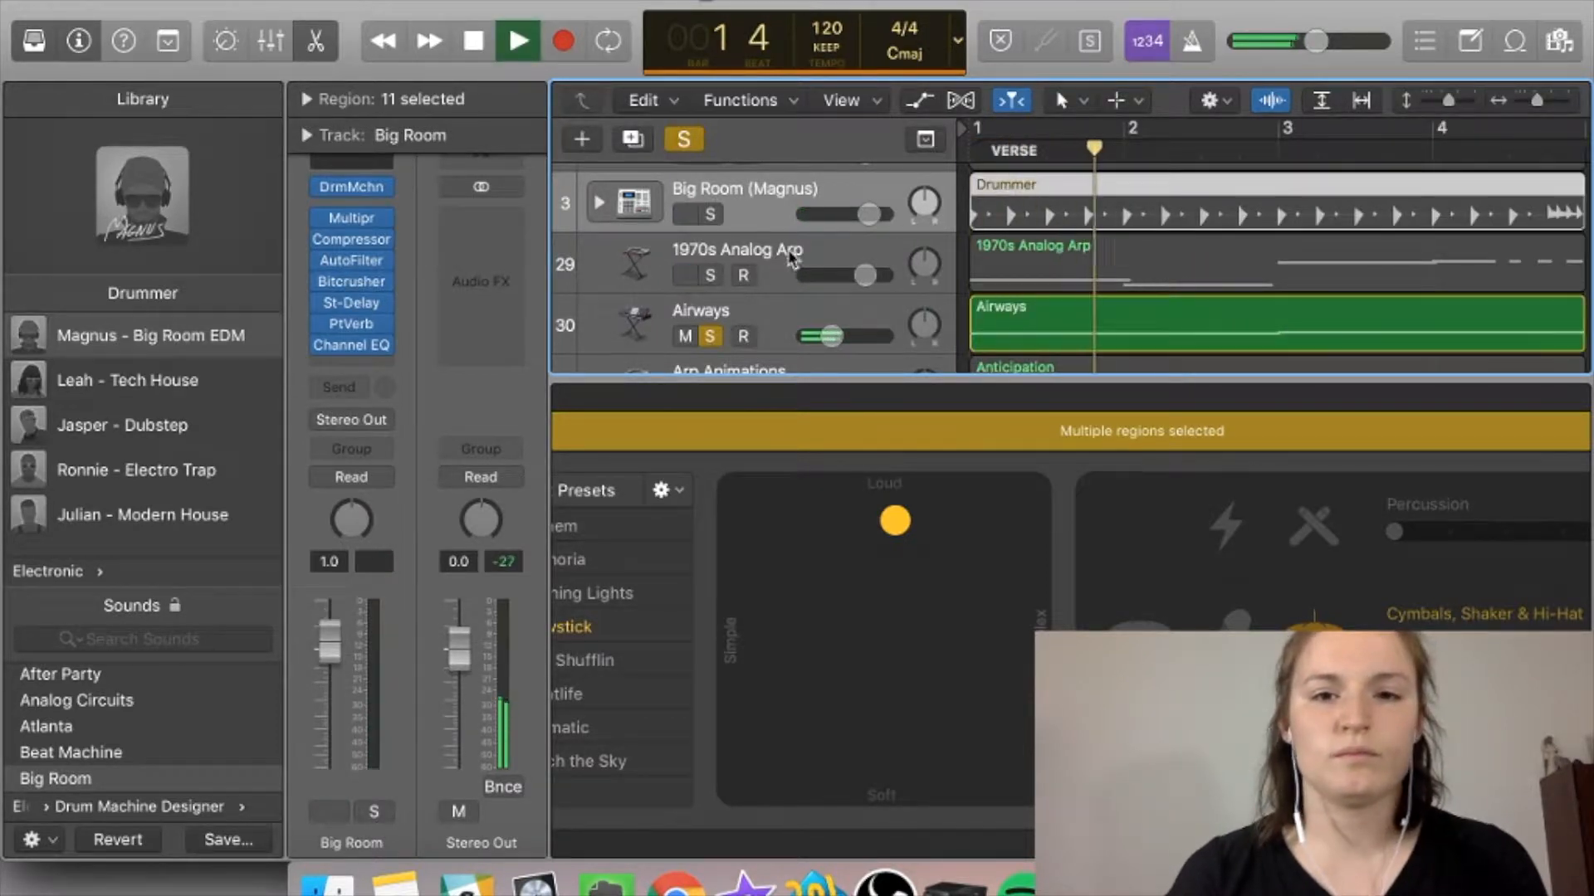
{"action": "key", "text": "space"}
{"action": "scroll", "coordinate": [713, 311], "scroll_direction": "up", "scroll_amount": 1}
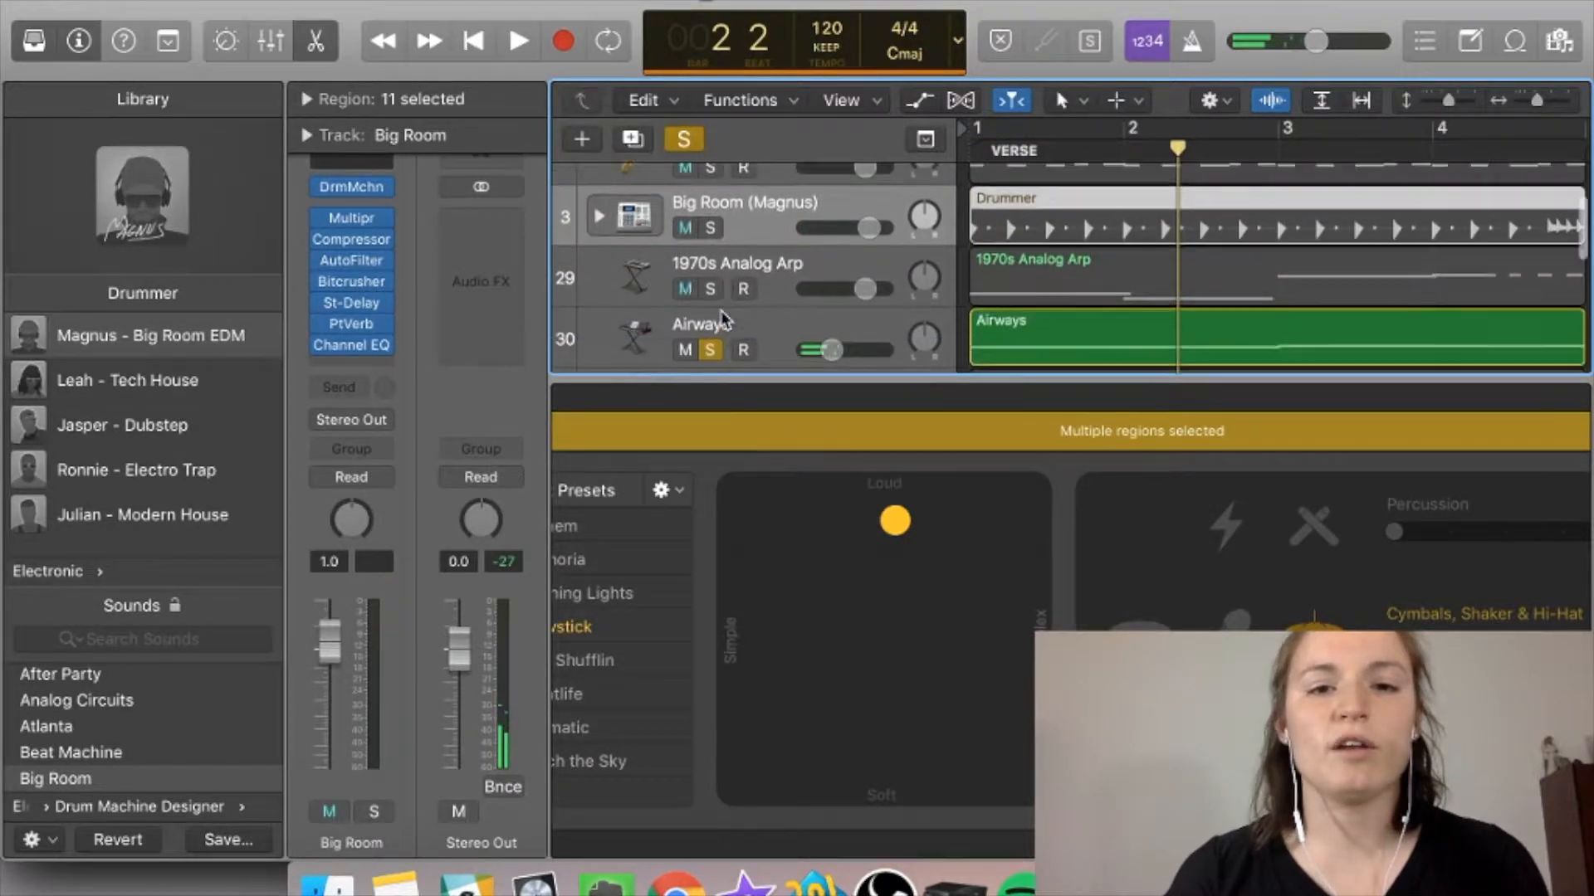
Step: Switch the solo from Airways to Tenor Sax and briefly play the sax melody alone
{"action": "left_click", "coordinate": [711, 350]}
{"action": "scroll", "coordinate": [731, 315], "scroll_direction": "up", "scroll_amount": 5}
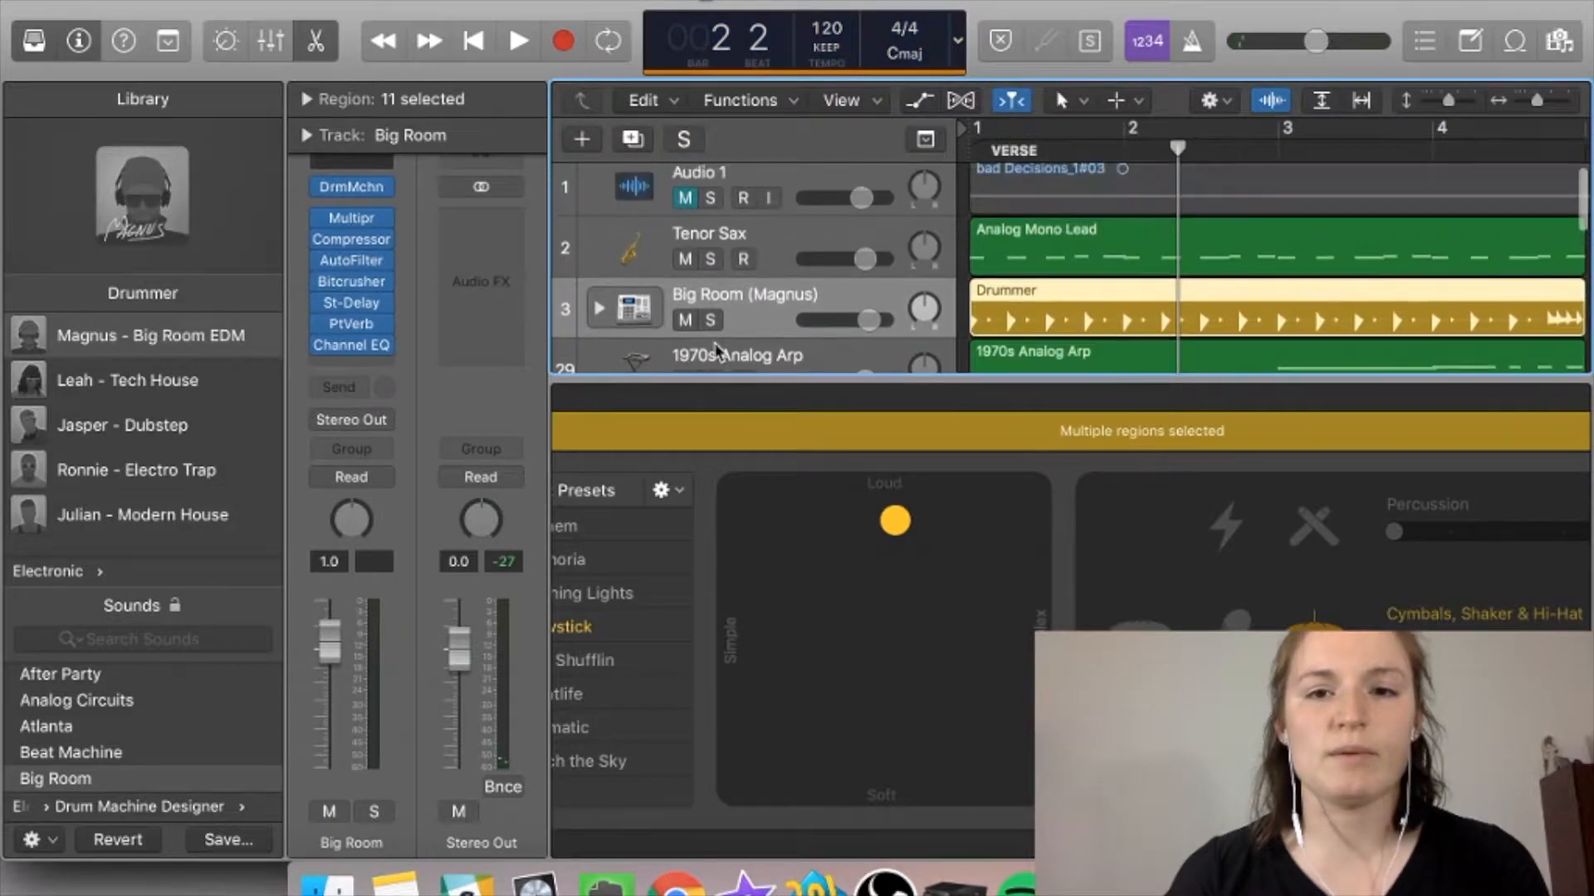
{"action": "left_click", "coordinate": [711, 266]}
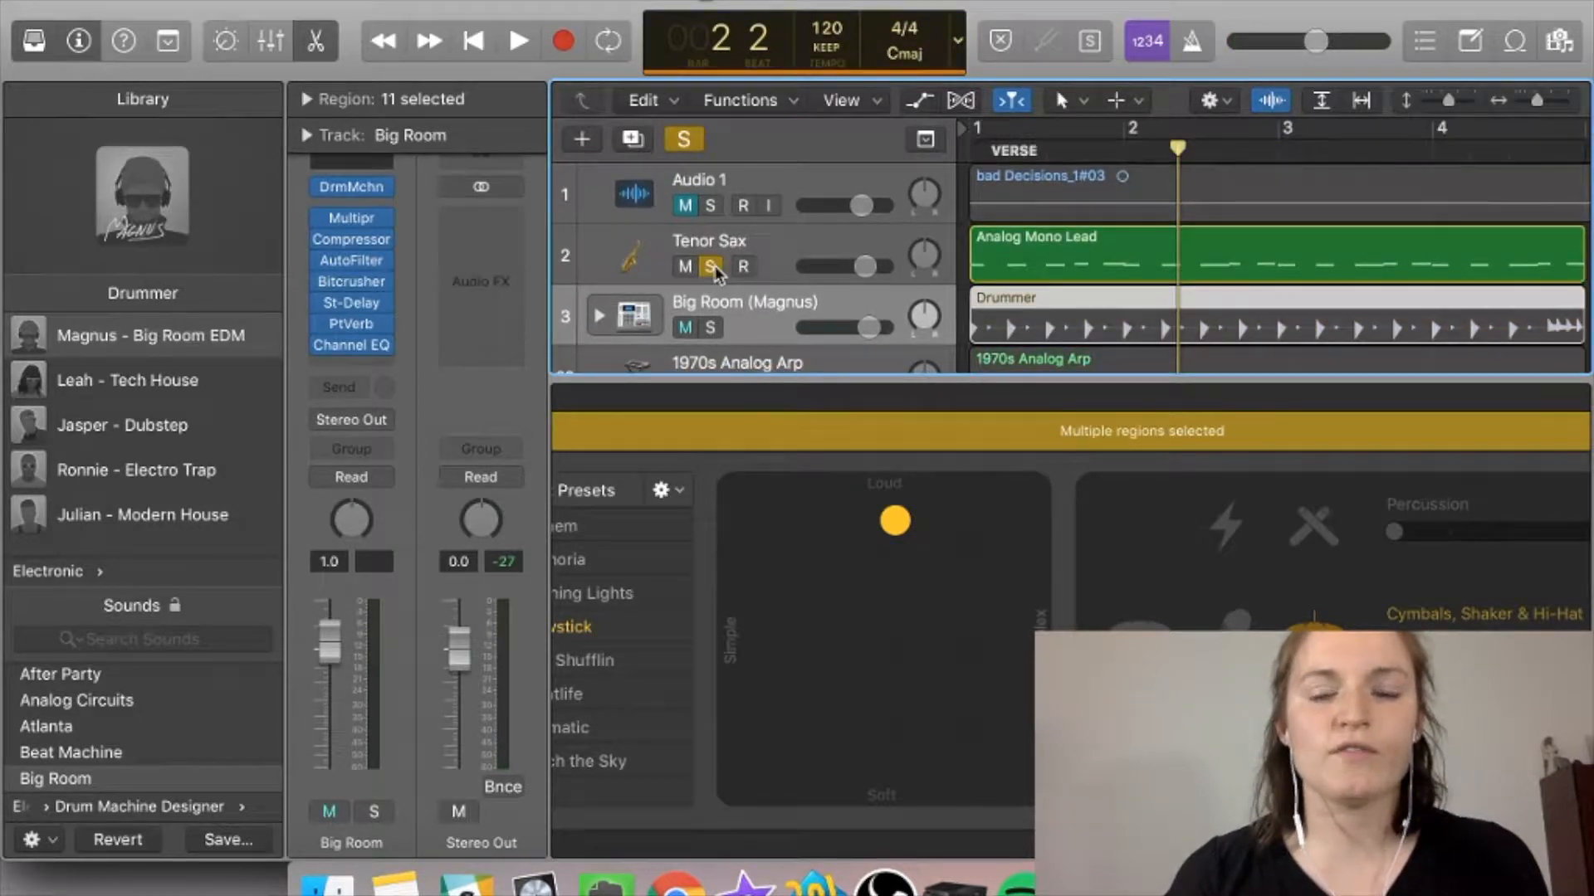
{"action": "key", "text": "space"}
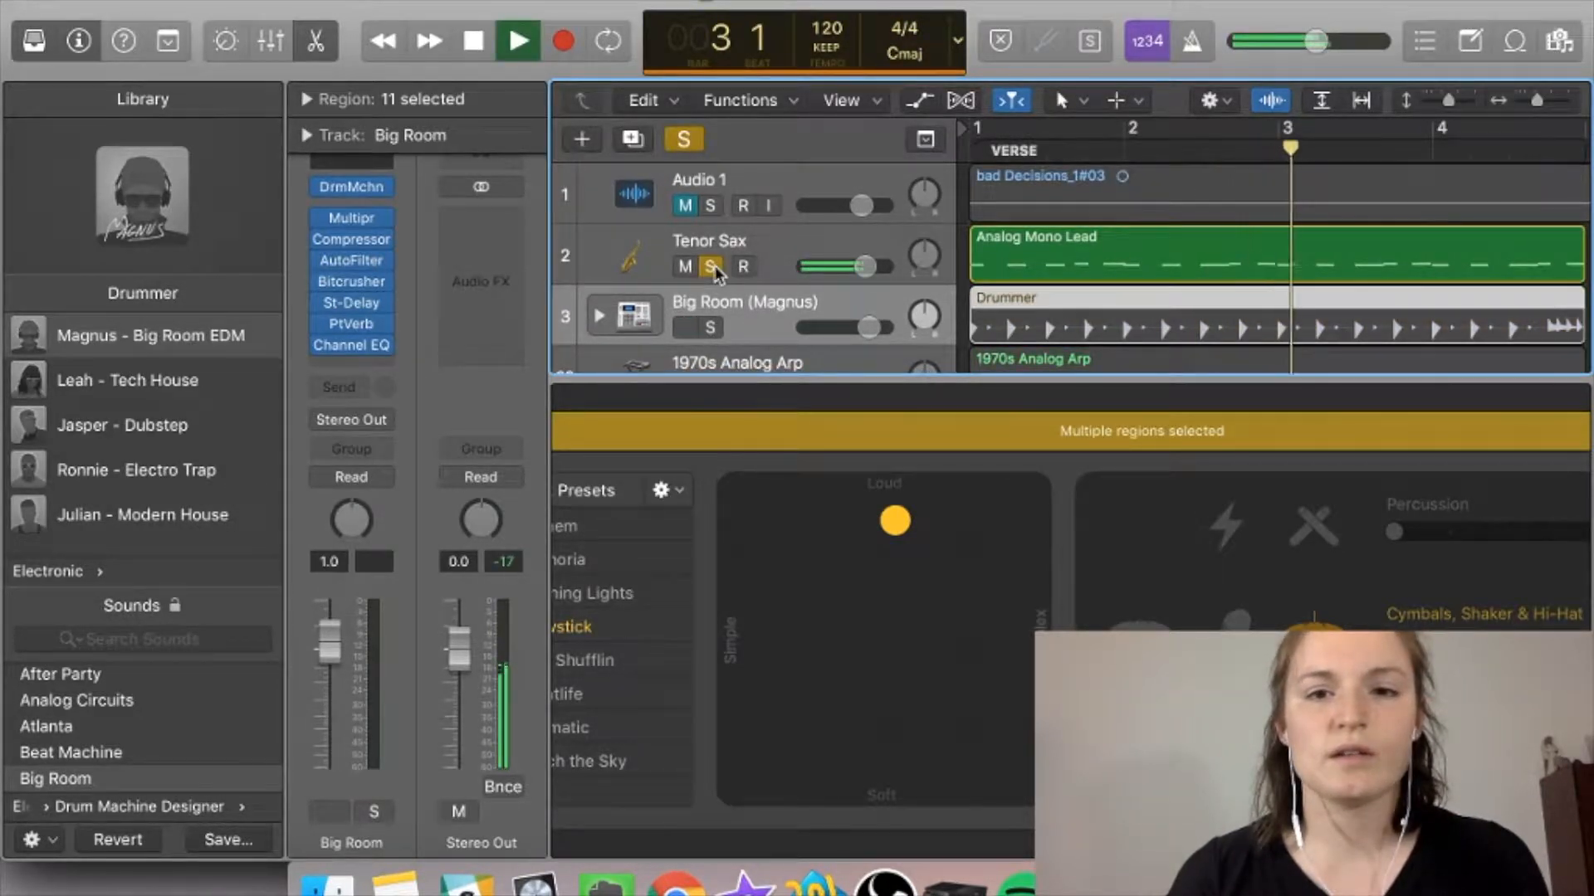
{"action": "key", "text": "space"}
Step: Solo the Big Room, 1970s Analog Arp and Airways tracks alongside the Tenor Sax
{"action": "scroll", "coordinate": [710, 249], "scroll_direction": "down", "scroll_amount": 2}
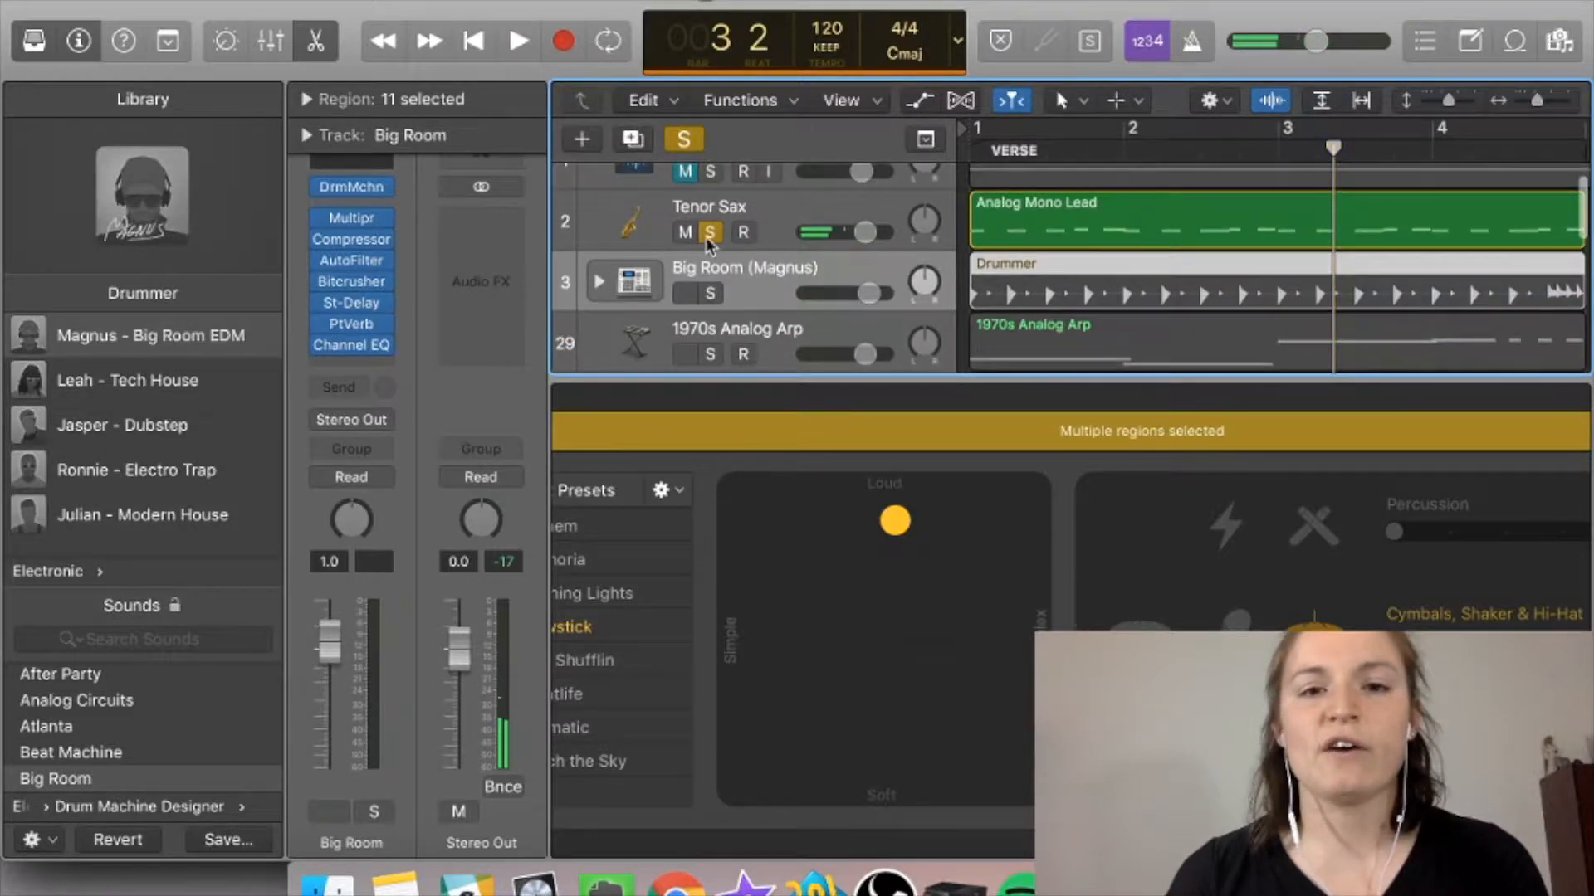
{"action": "left_click", "coordinate": [710, 293]}
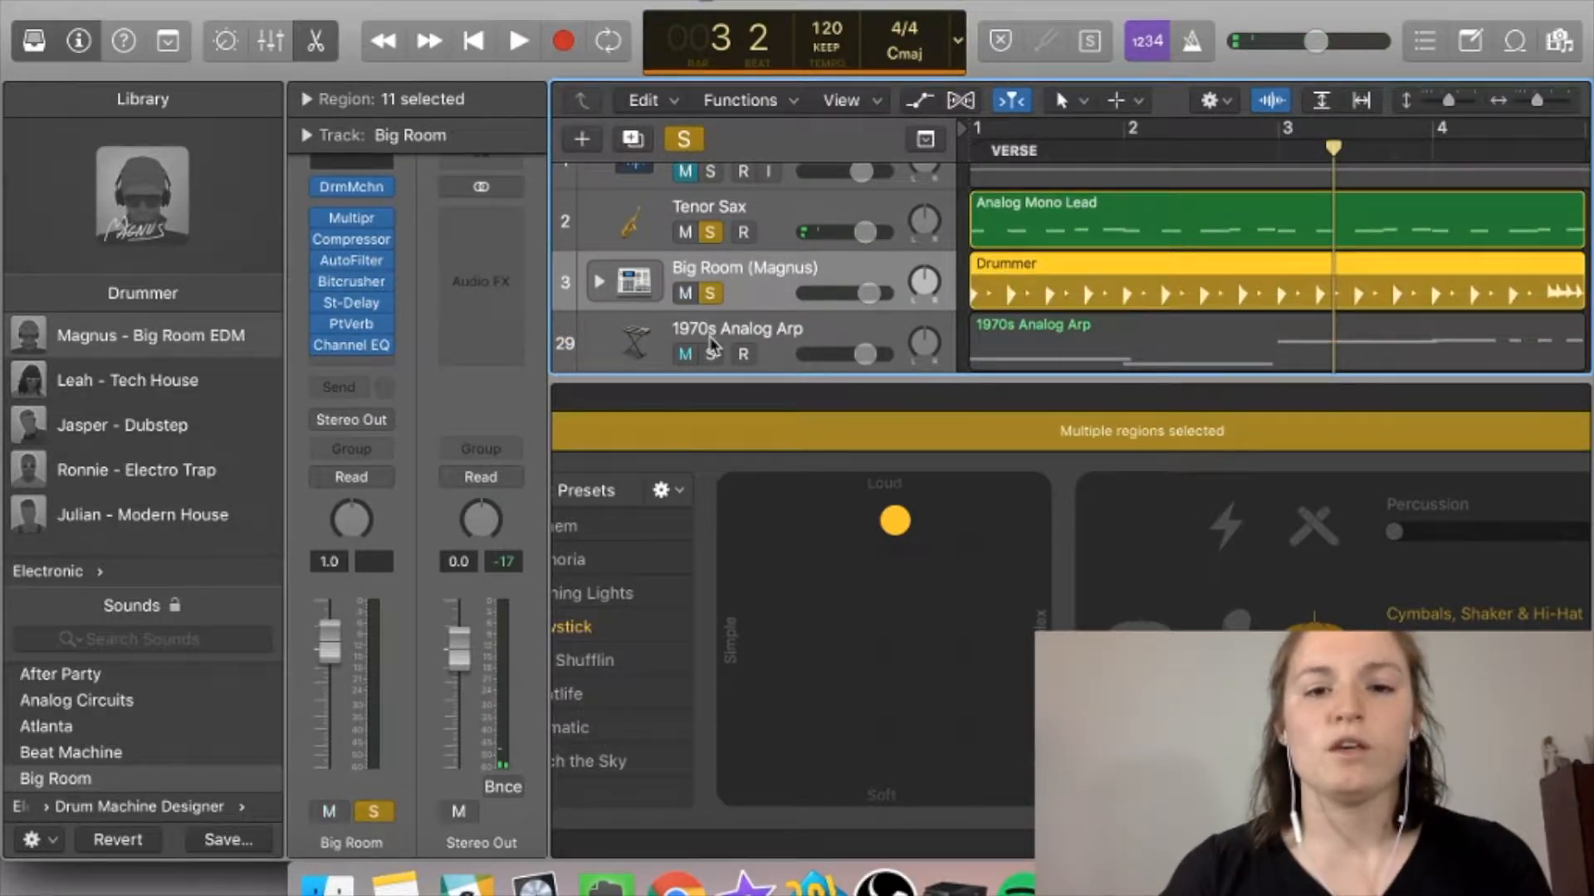
{"action": "left_click", "coordinate": [710, 353]}
{"action": "scroll", "coordinate": [713, 365], "scroll_direction": "down", "scroll_amount": 1}
{"action": "left_click", "coordinate": [719, 385]}
{"action": "scroll", "coordinate": [689, 394], "scroll_direction": "down", "scroll_amount": 1}
Step: Add the Arp Animations track to the soloed group and play all five tracks from bar 1
{"action": "key", "text": "Return"}
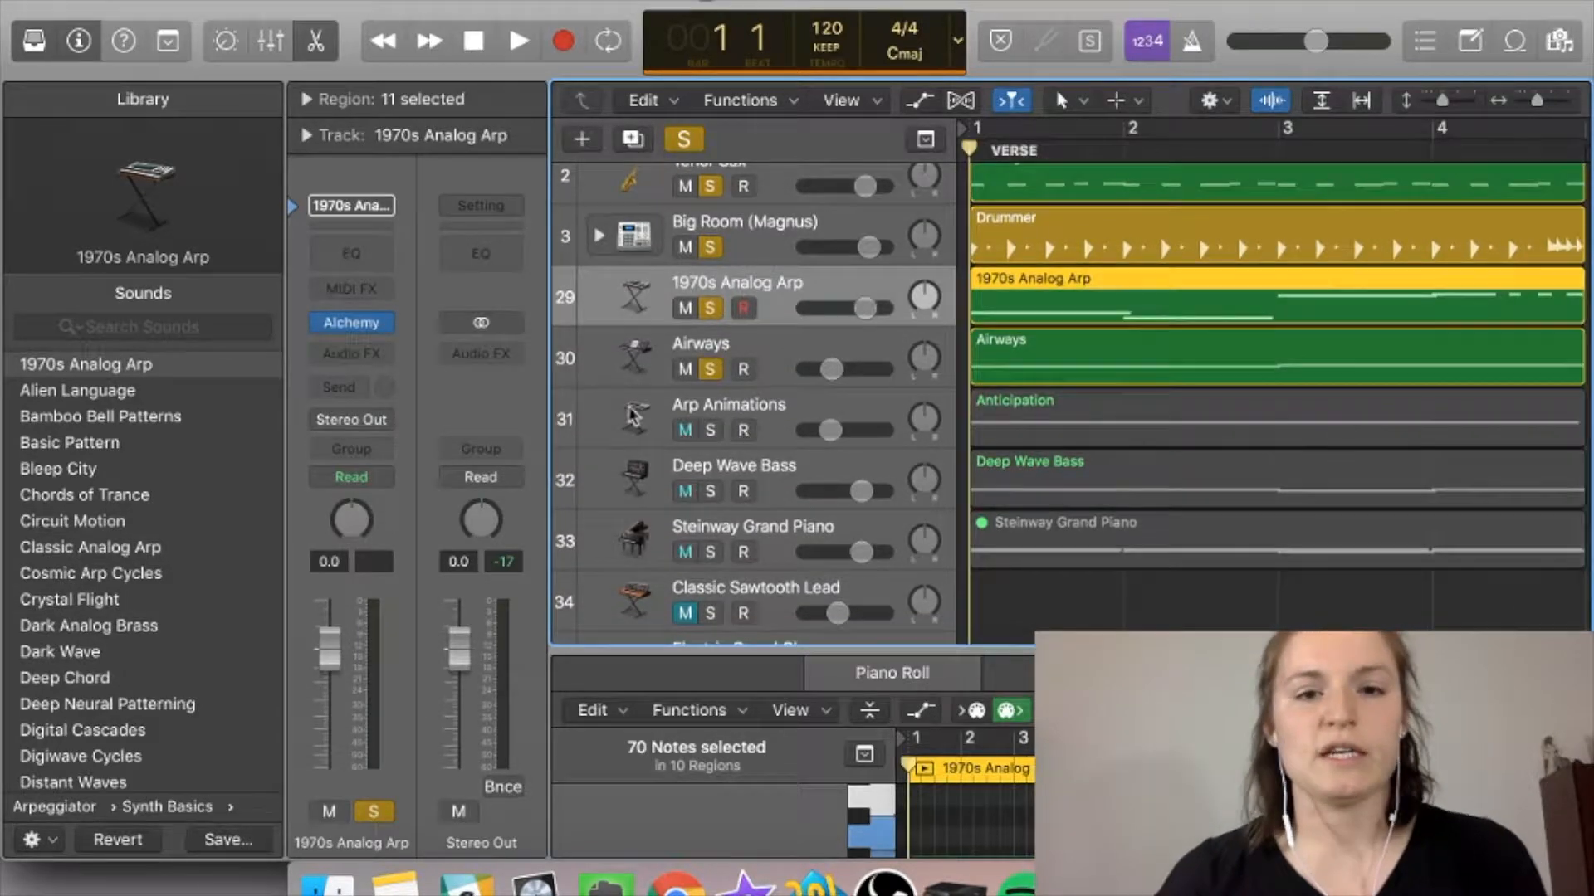
{"action": "left_click", "coordinate": [711, 431]}
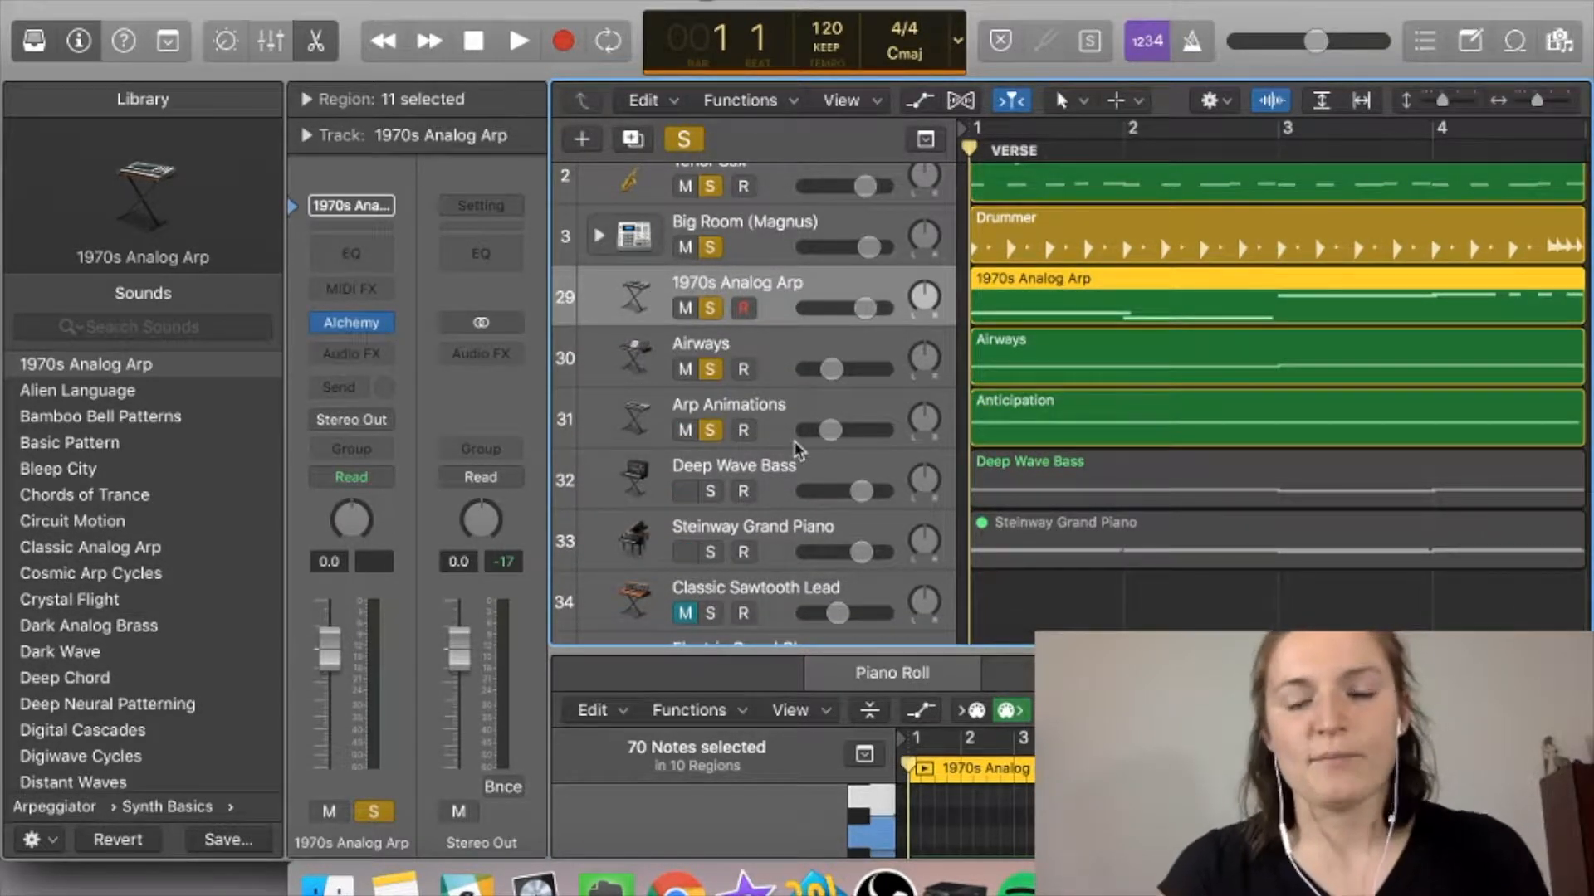
{"action": "key", "text": "space"}
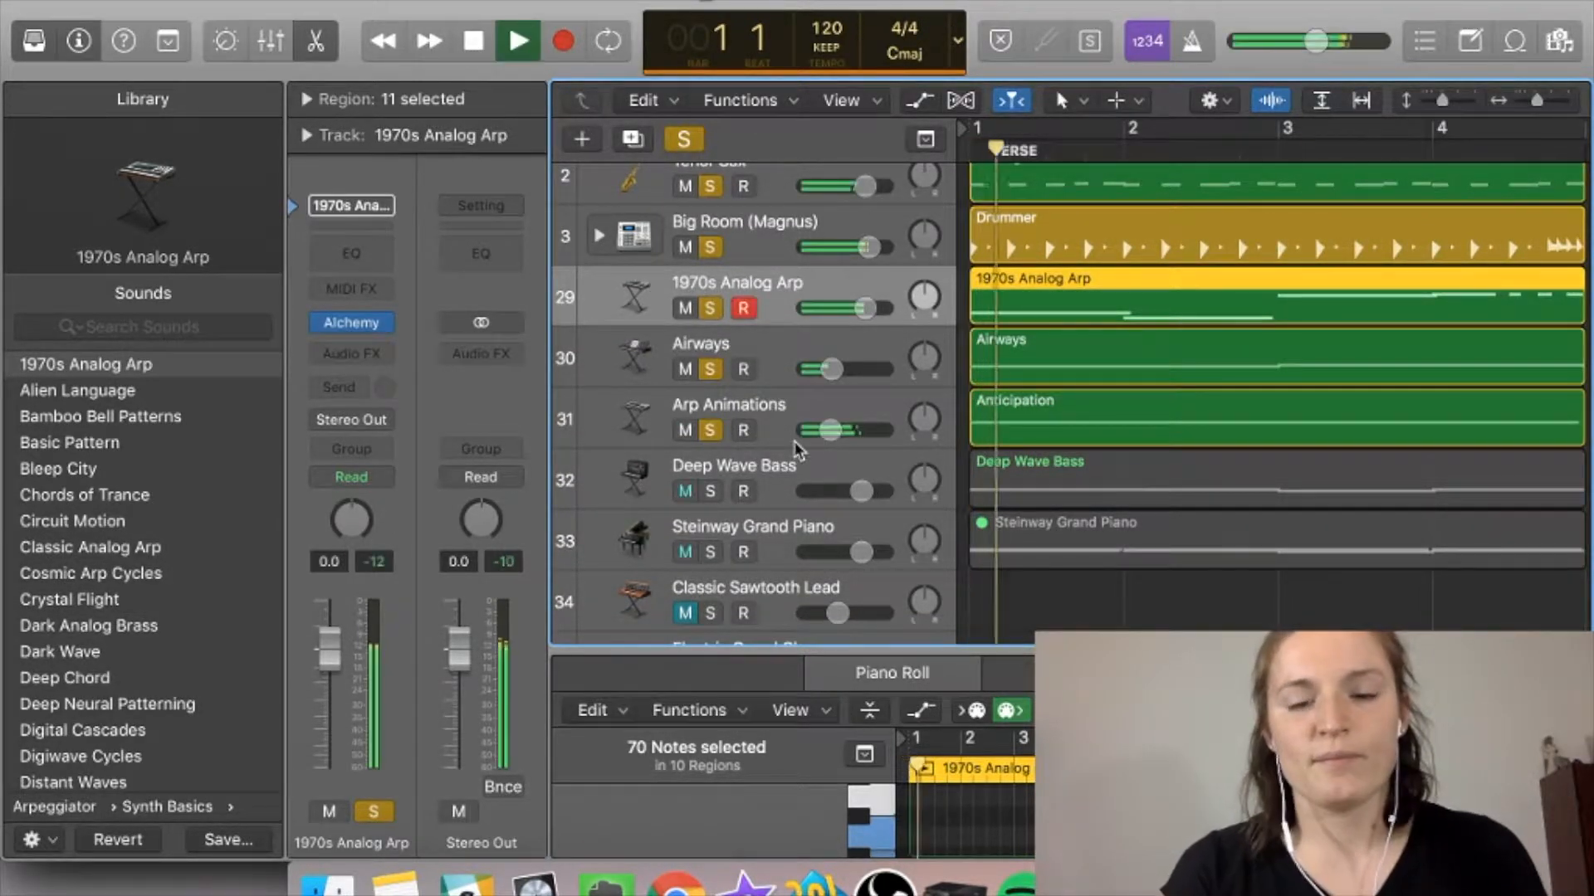
Step: Unsolo Airways, 1970s Analog Arp, Tenor Sax and Big Room during playback to isolate Arp Animations, and stop playback
{"action": "left_click", "coordinate": [709, 370]}
{"action": "left_click", "coordinate": [710, 308]}
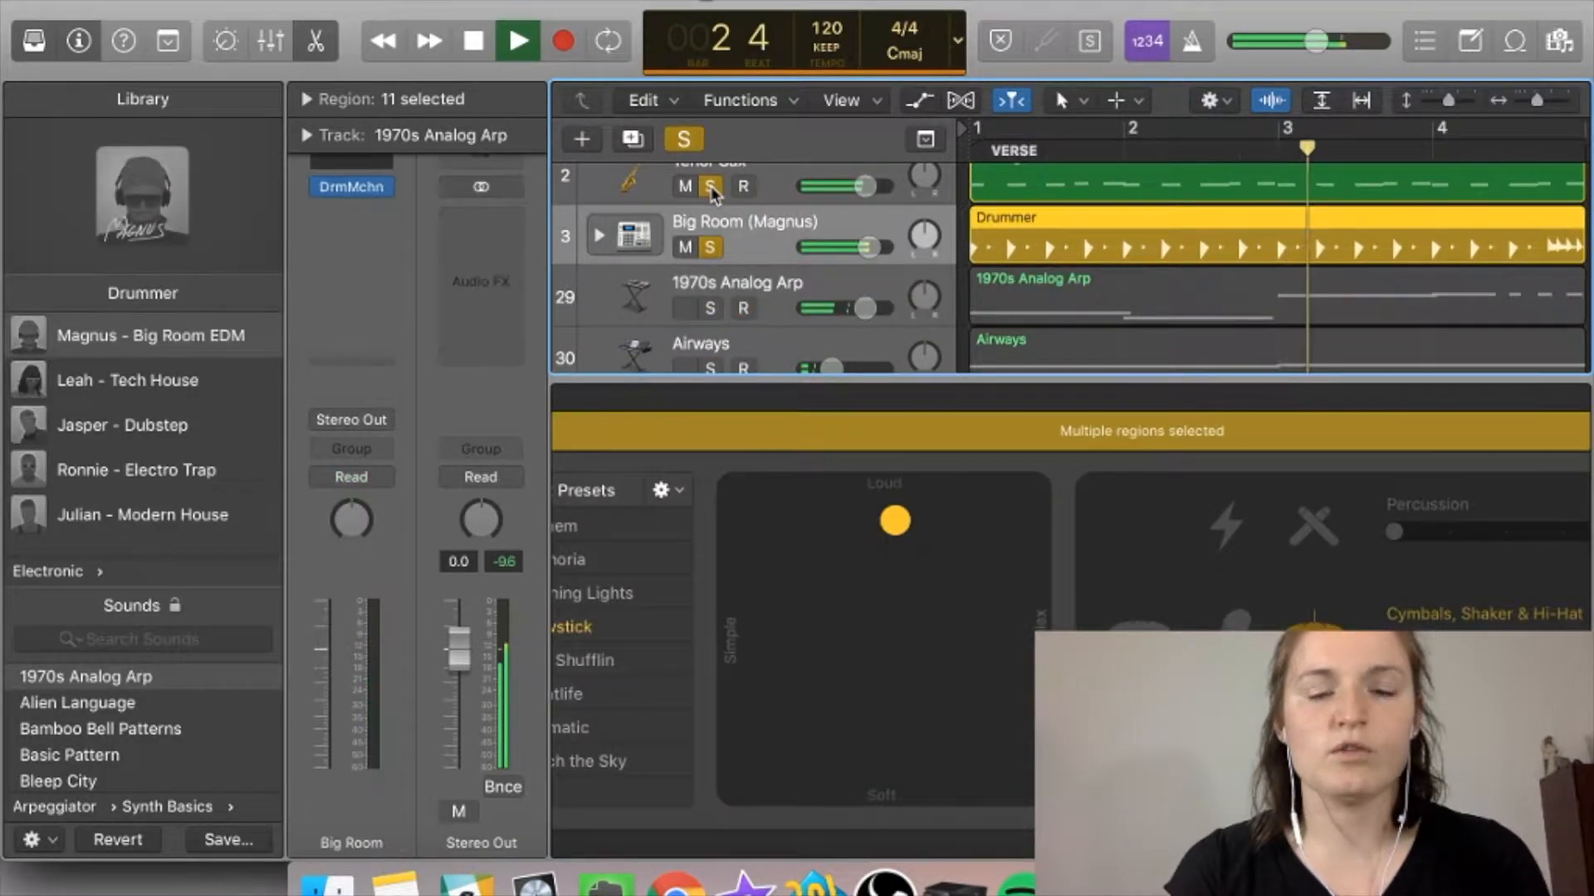
{"action": "left_click", "coordinate": [711, 186]}
{"action": "left_click", "coordinate": [712, 248]}
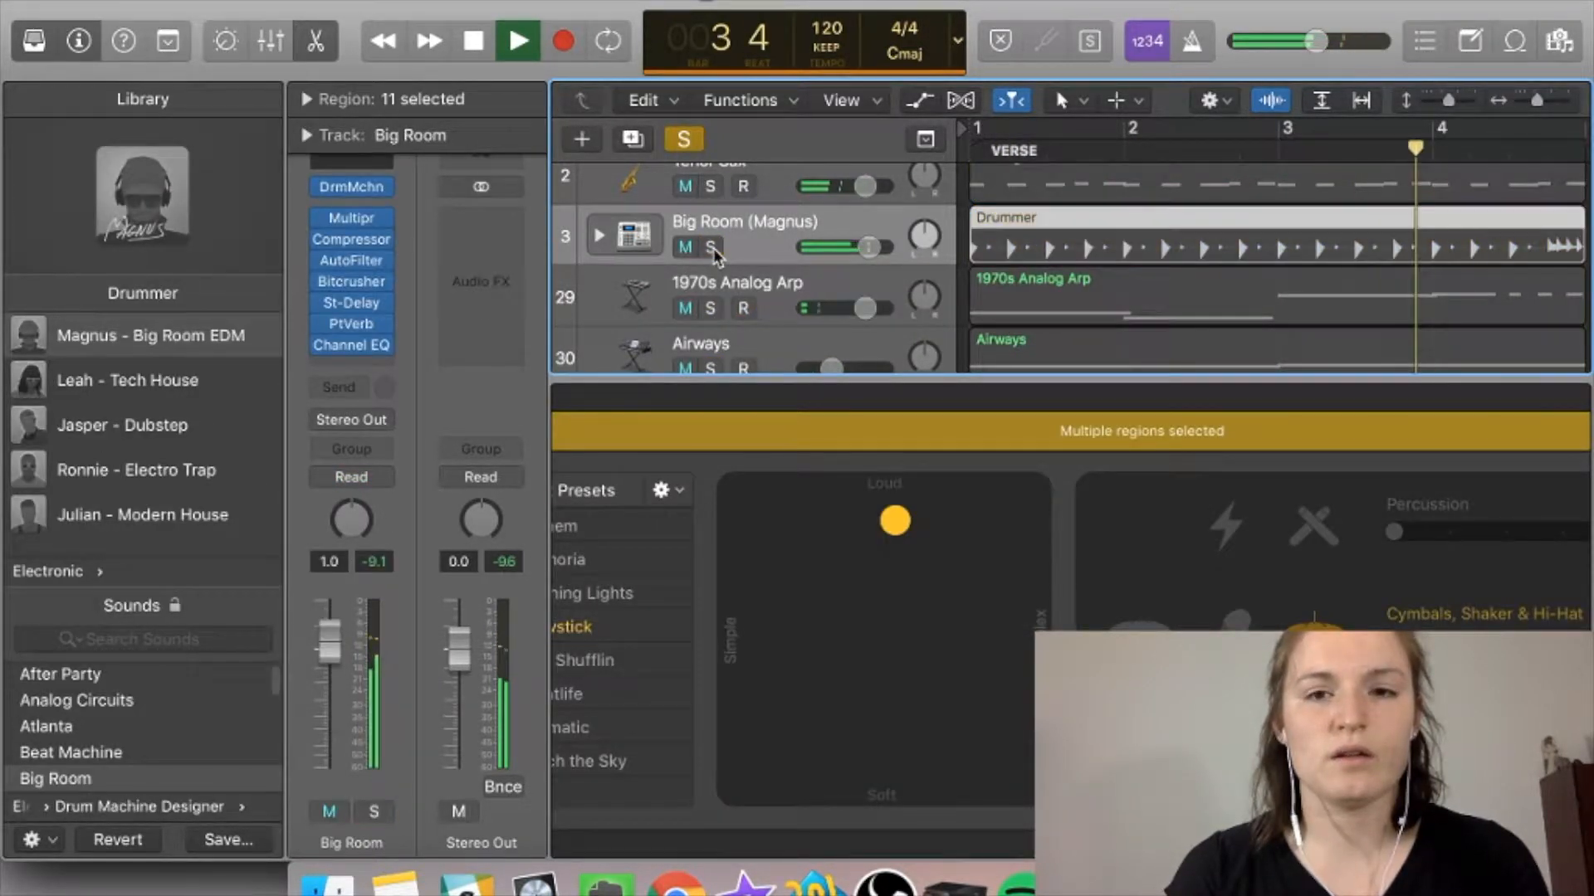
{"action": "scroll", "coordinate": [744, 251], "scroll_direction": "down", "scroll_amount": 5}
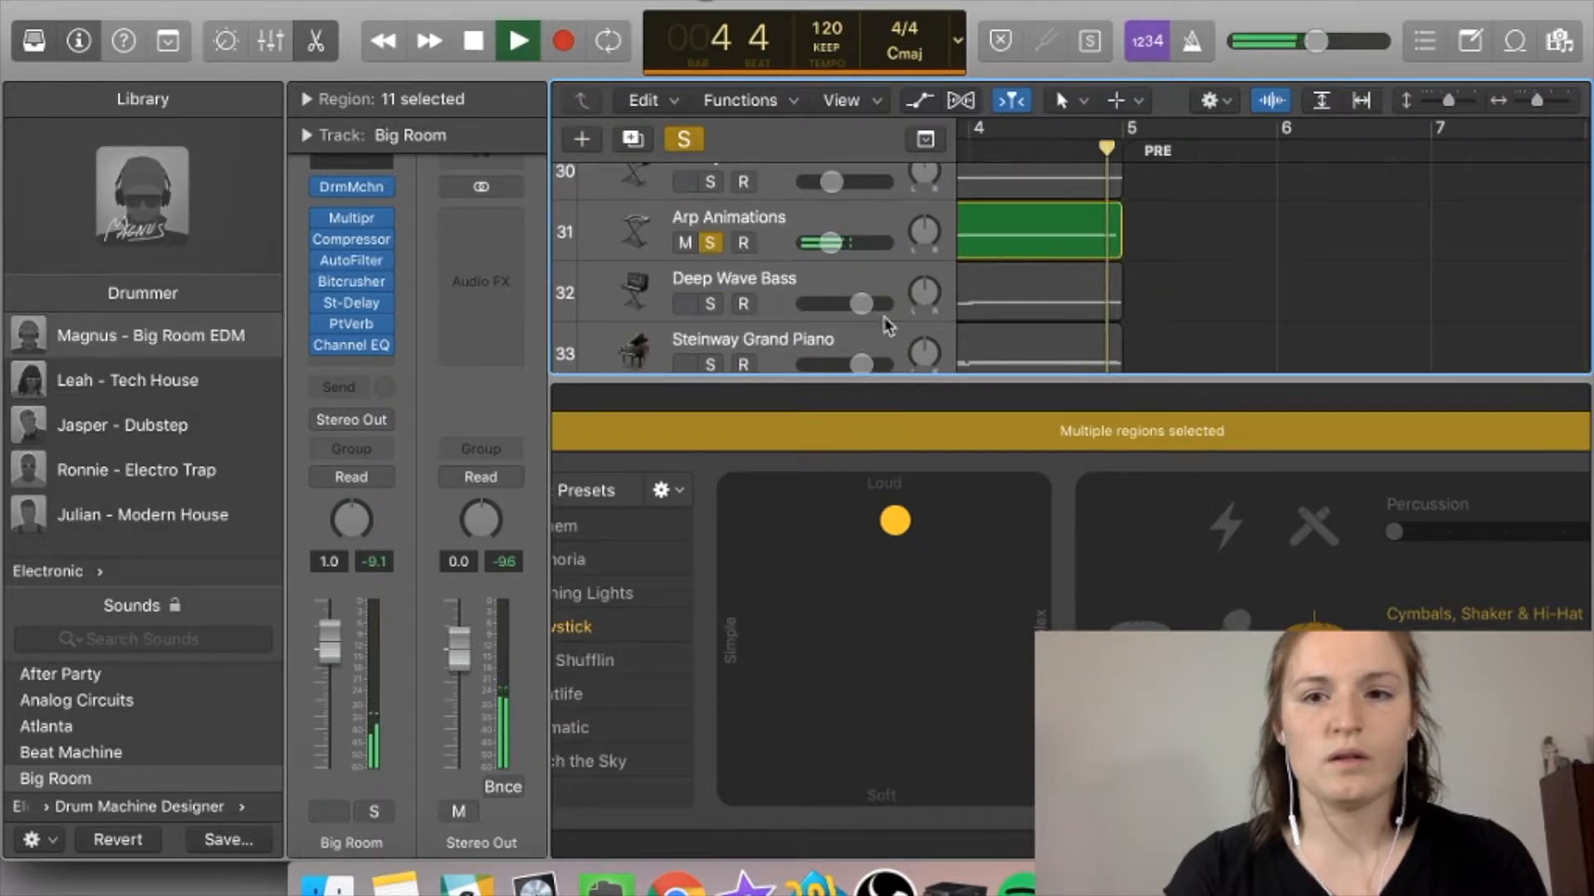
{"action": "key", "text": "space"}
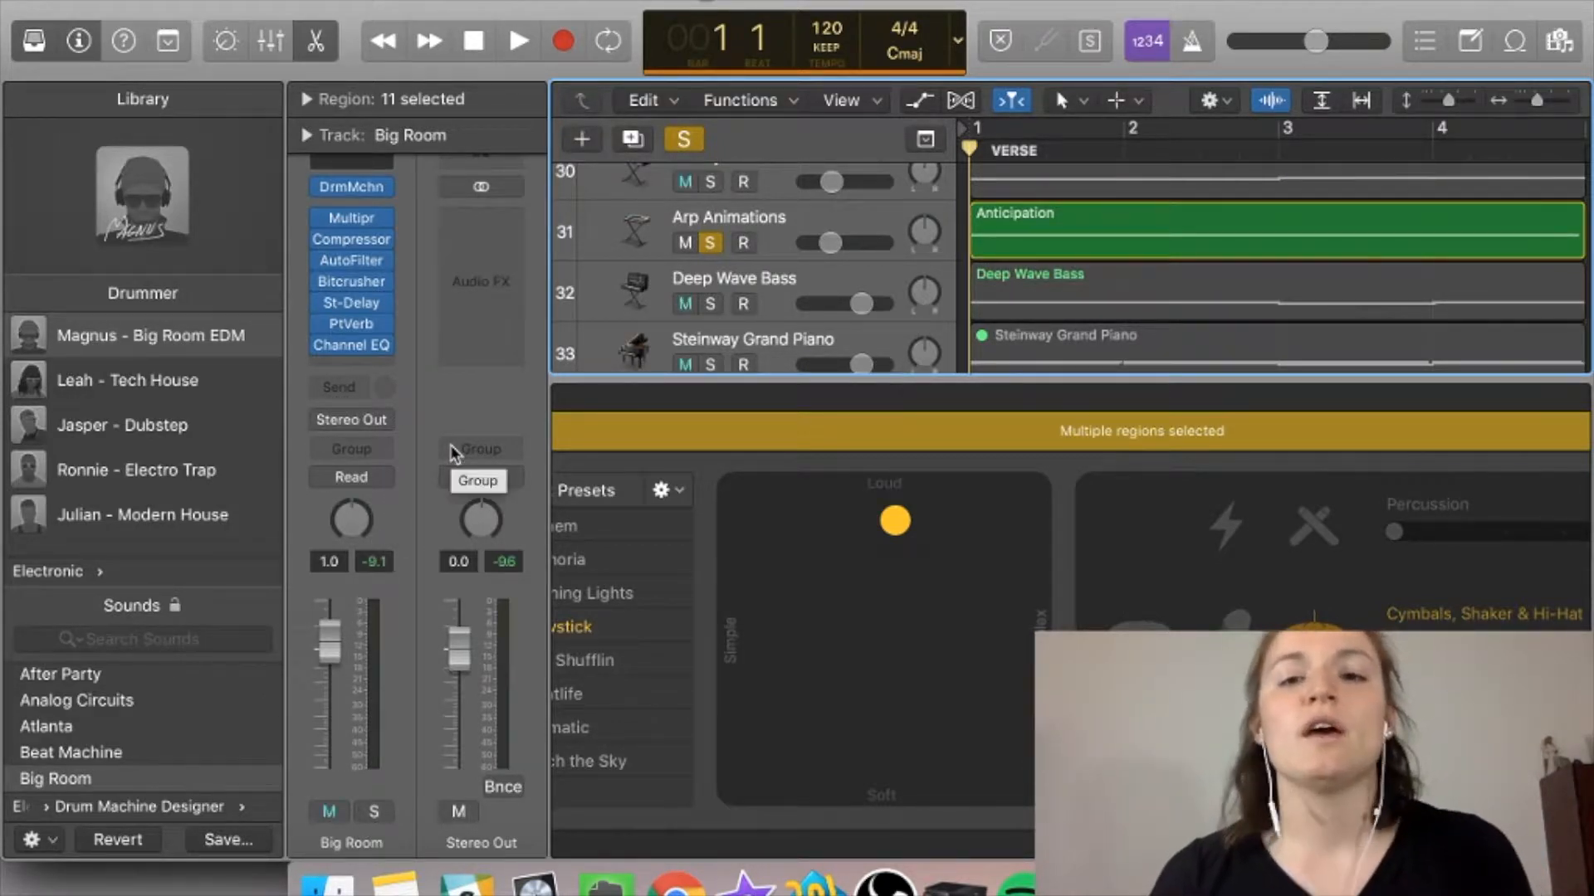
Step: Replay the isolated Arp Animations track from bar 1 and stop playback
{"action": "key", "text": "space"}
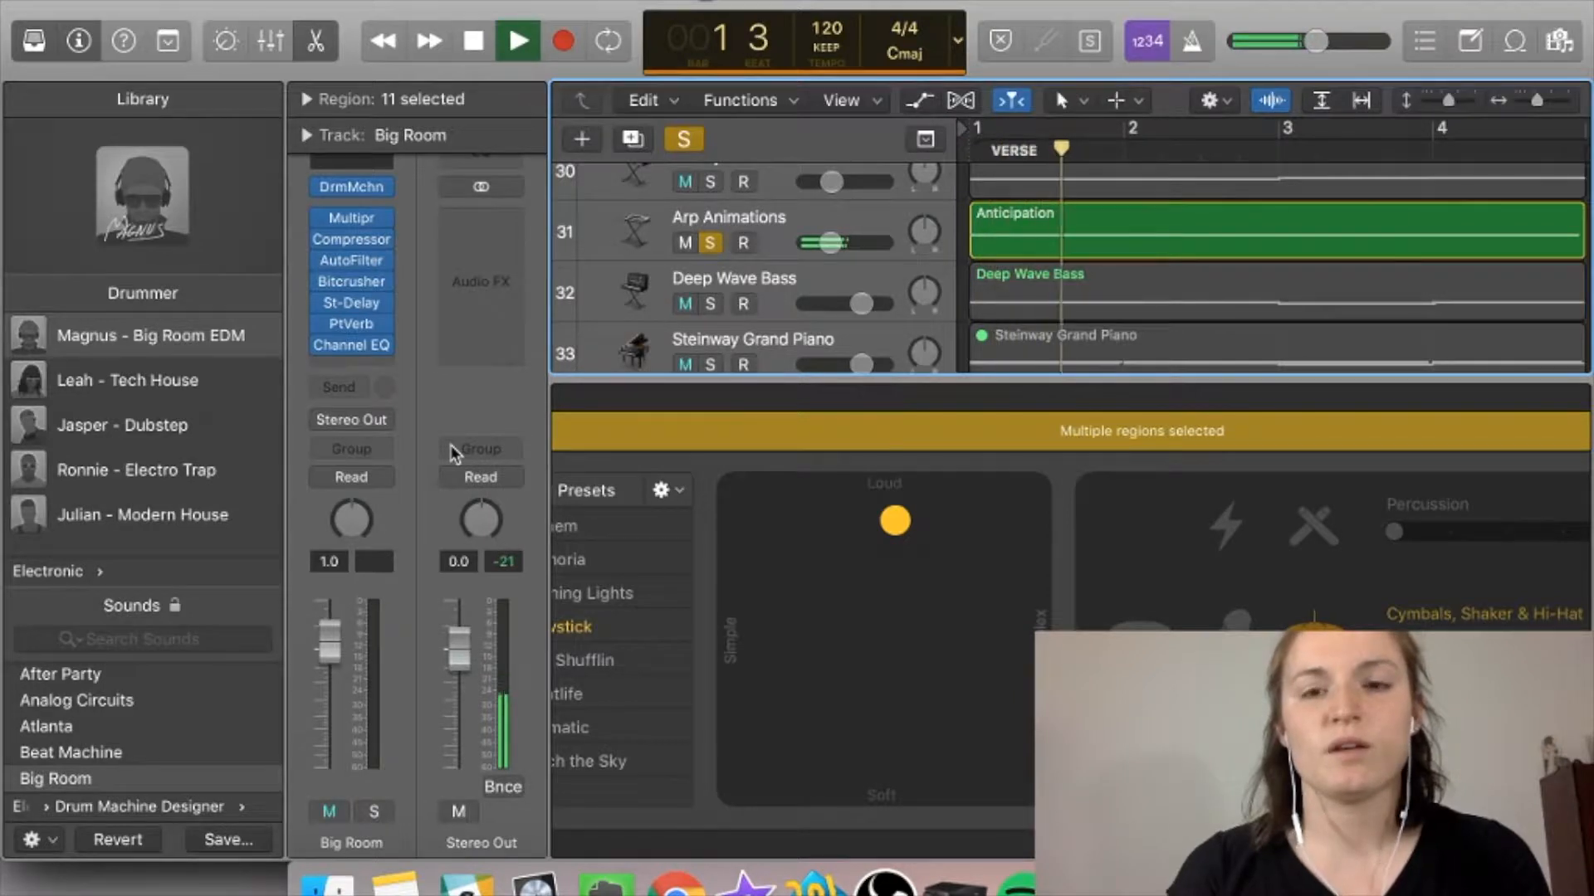
{"action": "key", "text": "space"}
{"action": "scroll", "coordinate": [819, 322], "scroll_direction": "up", "scroll_amount": 5}
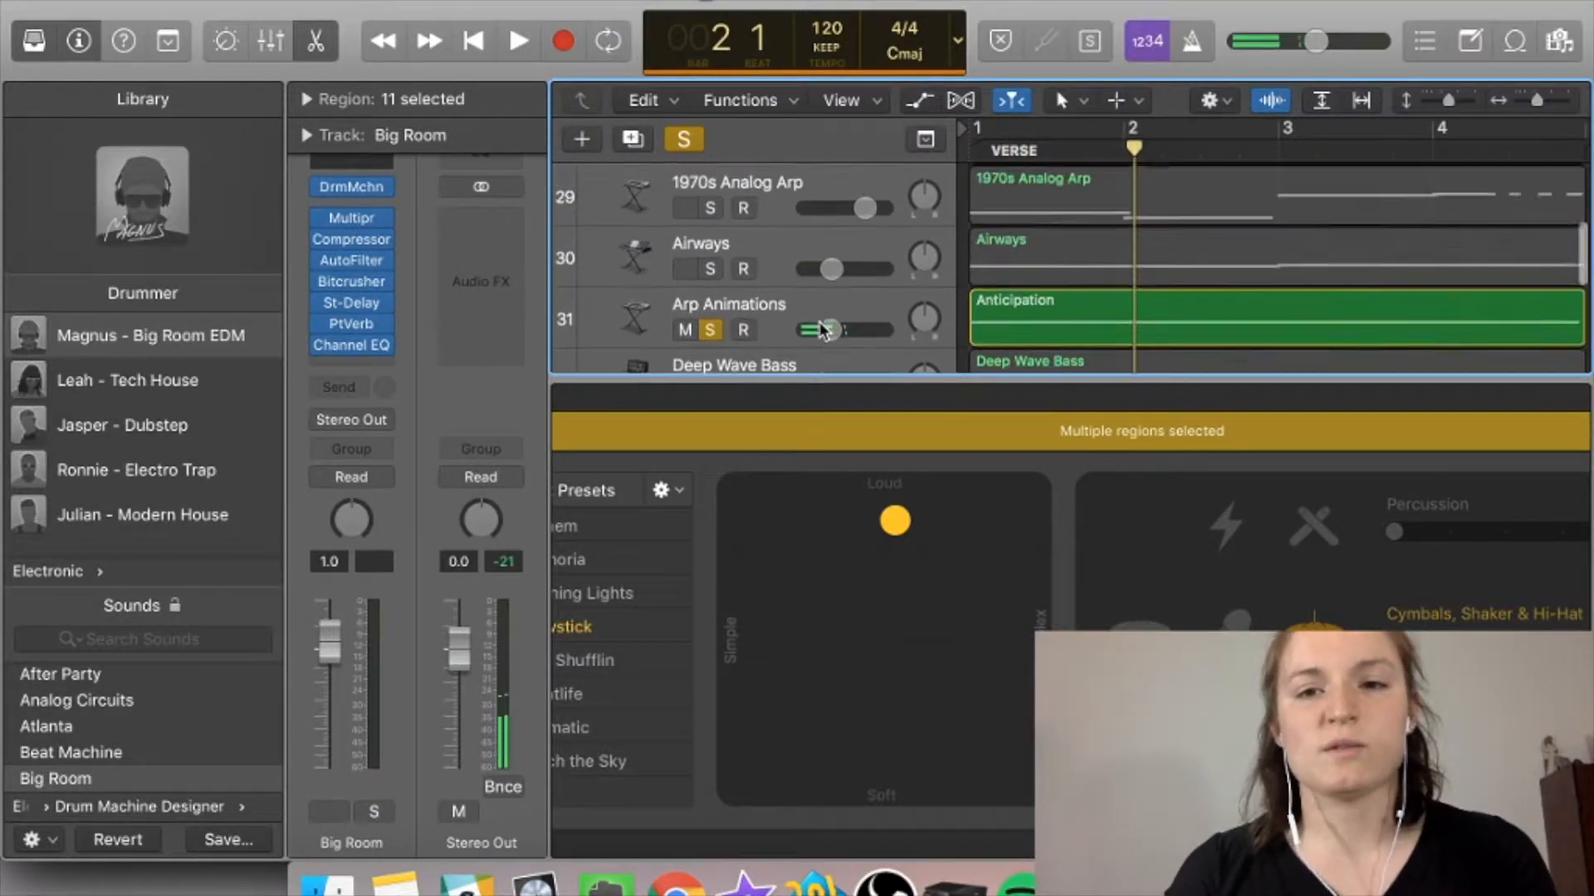
Step: Solo Airways, 1970s Analog Arp, Big Room, Tenor Sax and Deep Wave Bass alongside Arp Animations, and return the playhead to bar 1
{"action": "scroll", "coordinate": [819, 322], "scroll_direction": "down", "scroll_amount": 5}
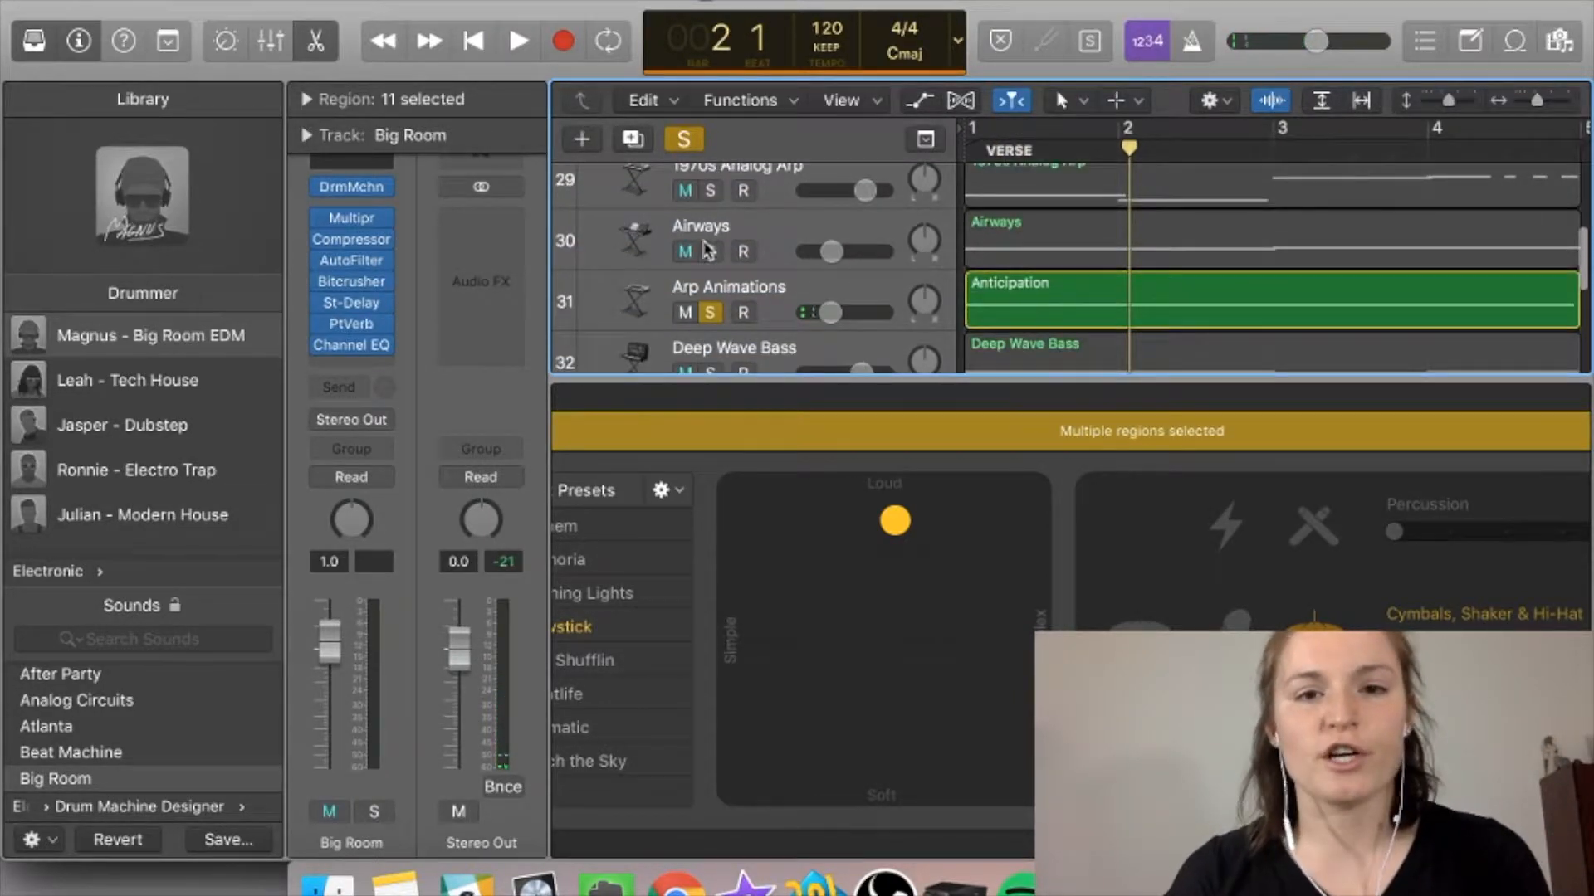
{"action": "left_click", "coordinate": [711, 250]}
{"action": "left_click", "coordinate": [712, 191]}
{"action": "scroll", "coordinate": [719, 198], "scroll_direction": "up", "scroll_amount": 3}
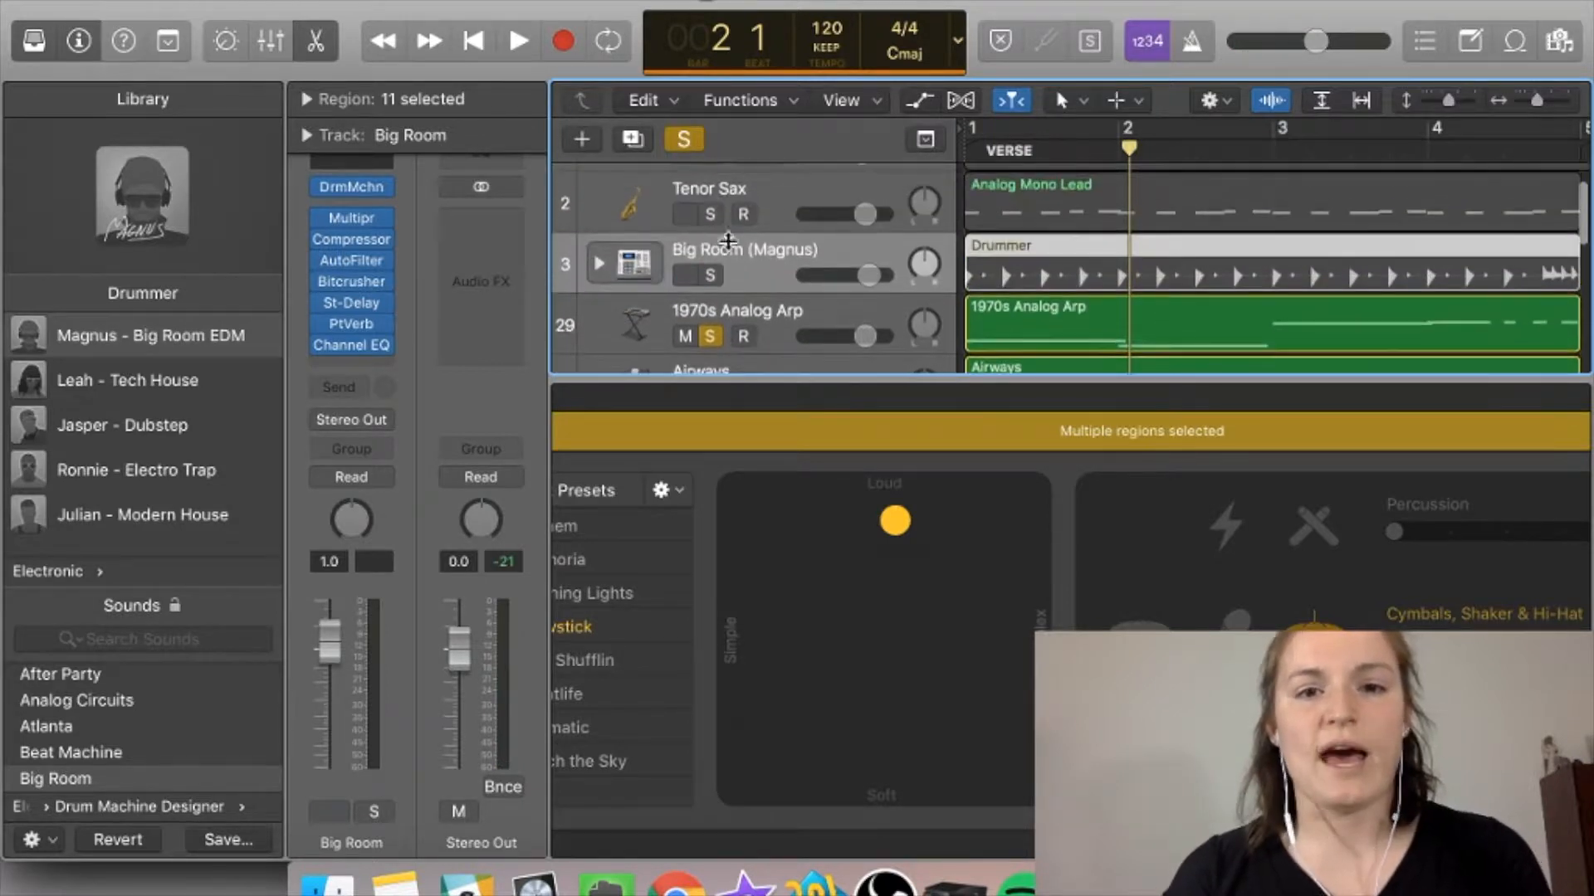
{"action": "left_click", "coordinate": [711, 276]}
{"action": "left_click", "coordinate": [715, 219]}
{"action": "scroll", "coordinate": [715, 217], "scroll_direction": "up", "scroll_amount": 2}
{"action": "scroll", "coordinate": [715, 218], "scroll_direction": "down", "scroll_amount": 8}
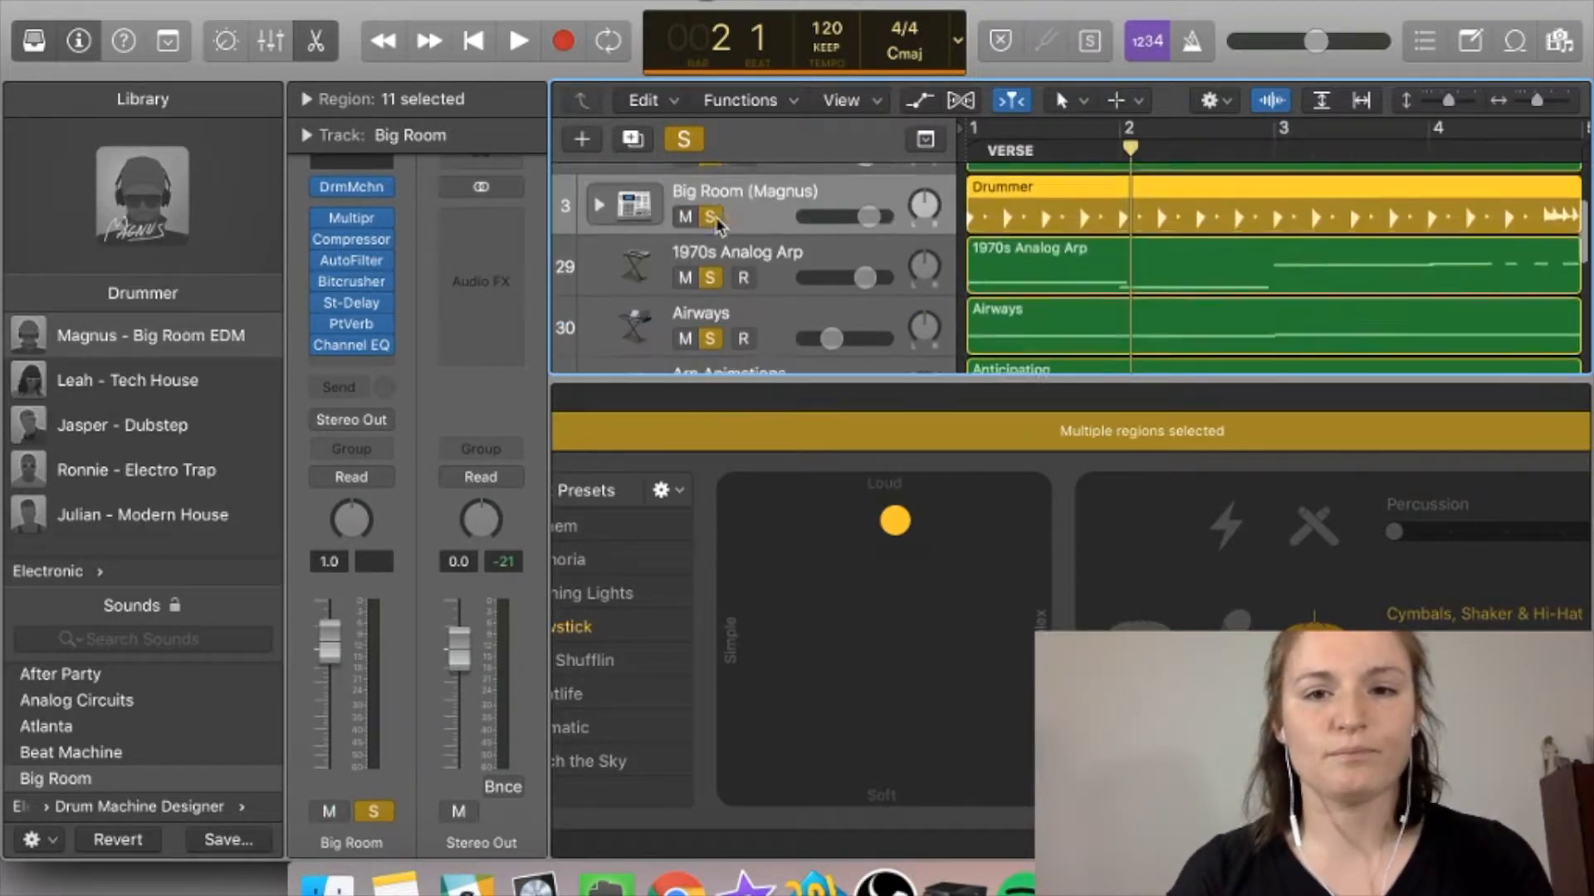
{"action": "scroll", "coordinate": [716, 218], "scroll_direction": "up", "scroll_amount": 2}
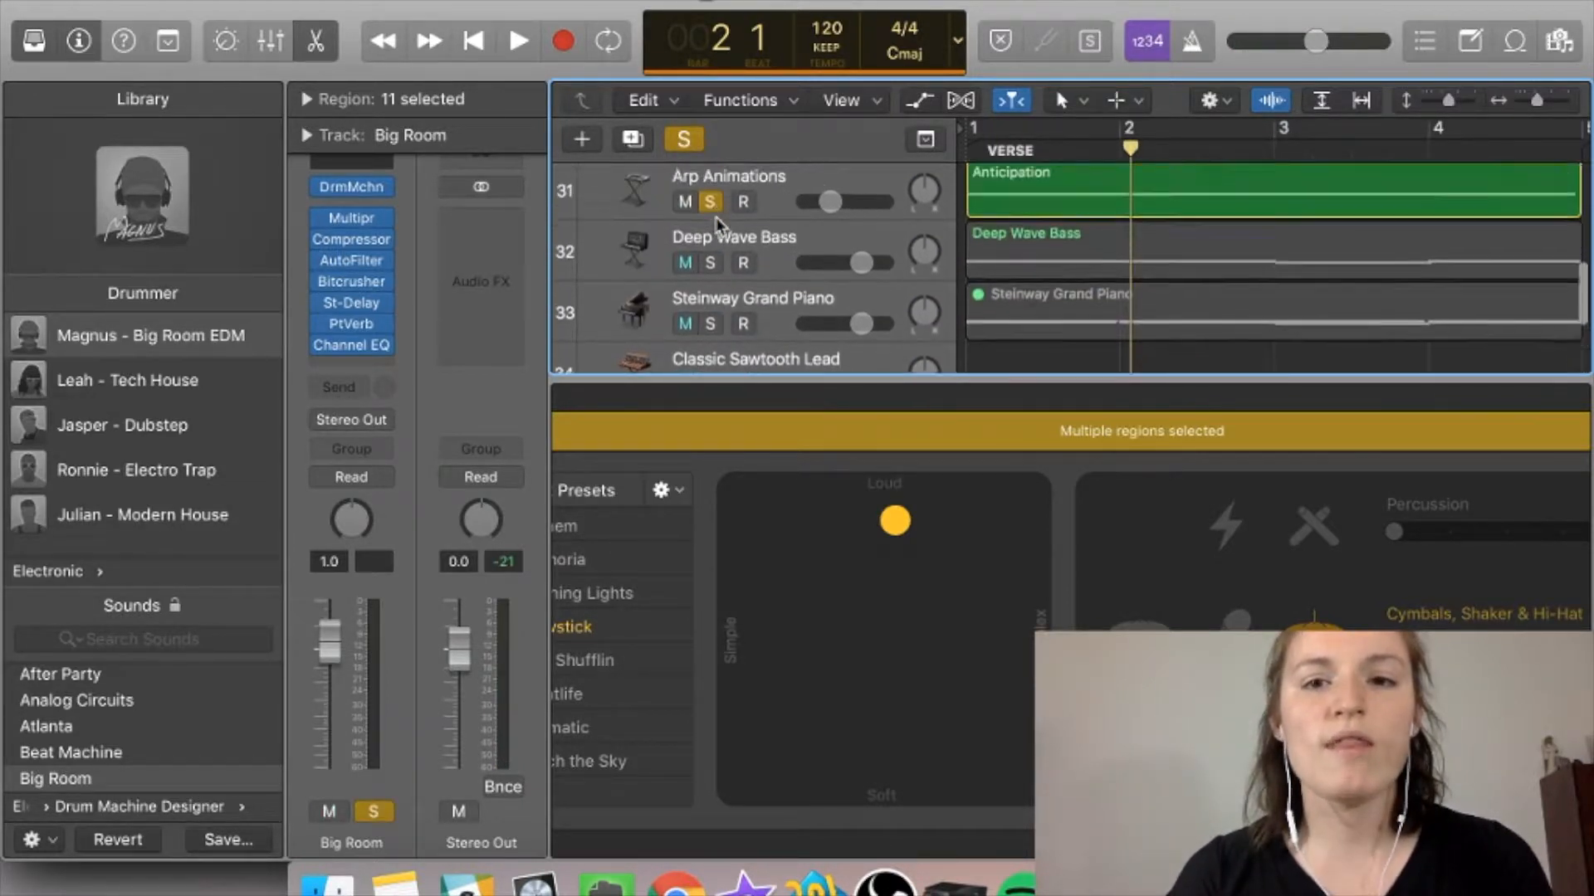
{"action": "left_click", "coordinate": [708, 274]}
{"action": "key", "text": "Return"}
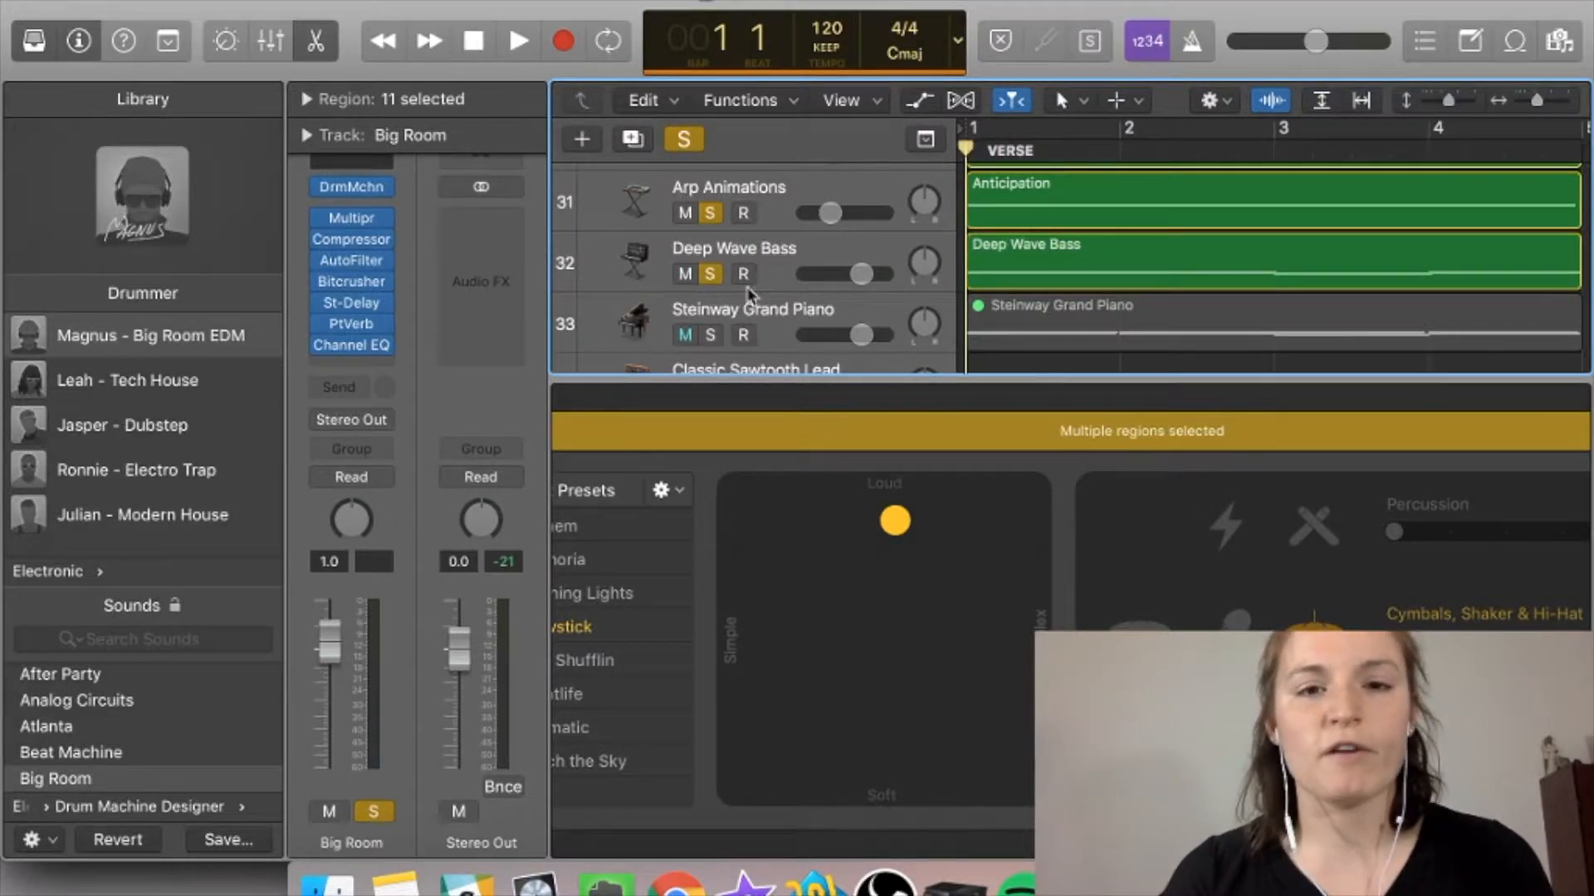
Step: Unsolo Arp Animations, Airways, 1970s Analog Arp, Big Room and Tenor Sax so only Deep Wave Bass stays soloed
{"action": "left_click", "coordinate": [710, 213]}
{"action": "scroll", "coordinate": [712, 207], "scroll_direction": "up", "scroll_amount": 3}
{"action": "left_click", "coordinate": [709, 273]}
{"action": "left_click", "coordinate": [710, 210]}
{"action": "scroll", "coordinate": [707, 217], "scroll_direction": "up", "scroll_amount": 2}
{"action": "left_click", "coordinate": [709, 262]}
{"action": "left_click", "coordinate": [709, 203]}
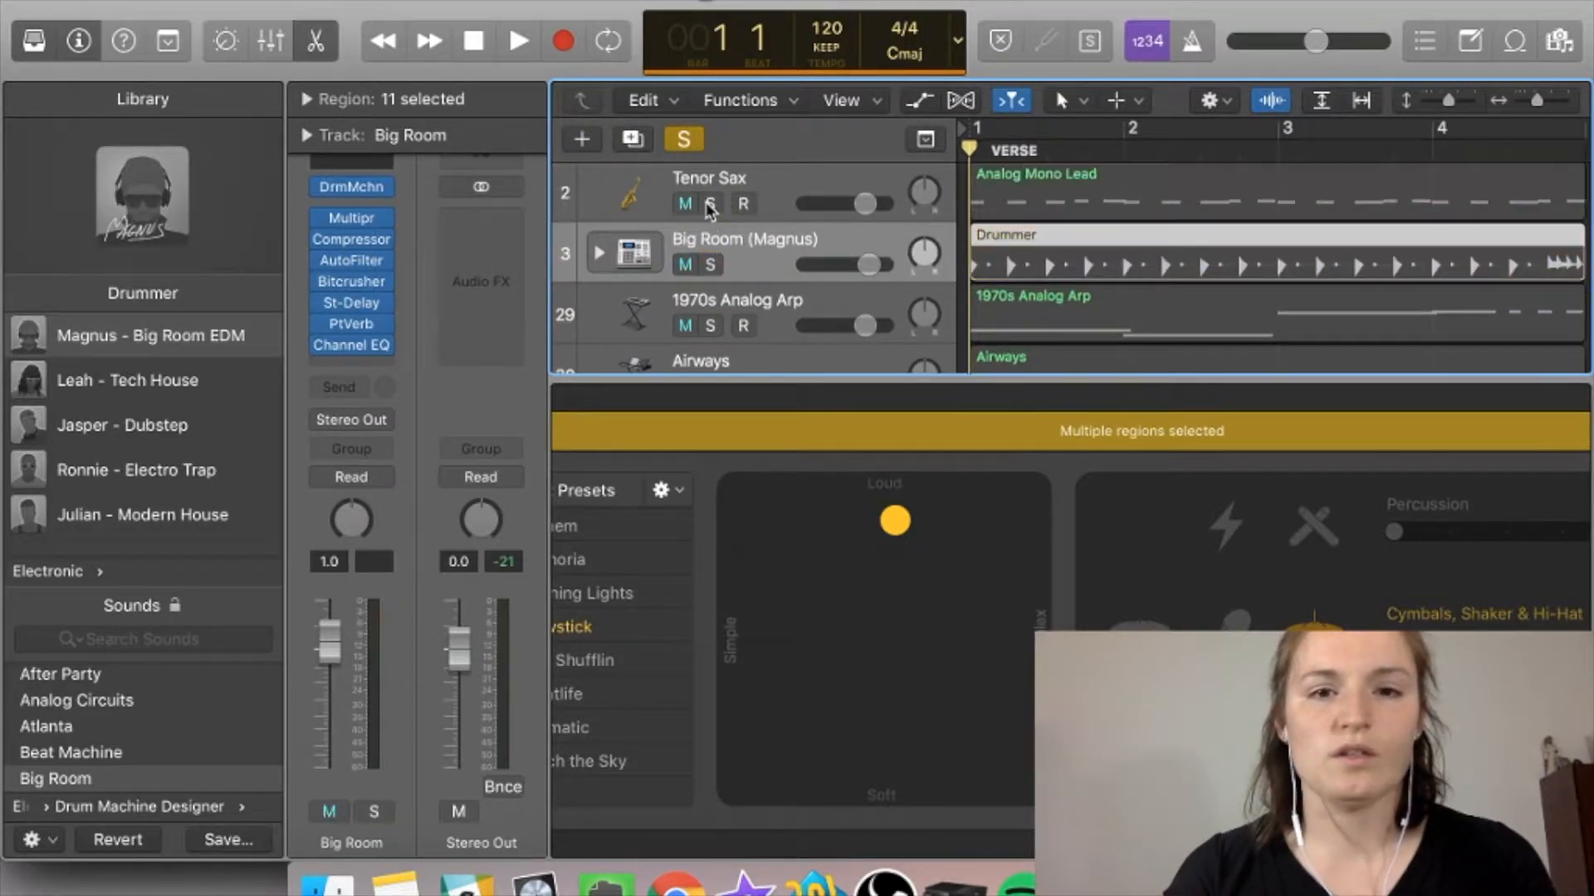
Step: Play the isolated Deep Wave Bass track through the verse, stop playback and return to bar 1
{"action": "scroll", "coordinate": [707, 208], "scroll_direction": "down", "scroll_amount": 4}
{"action": "scroll", "coordinate": [747, 218], "scroll_direction": "down", "scroll_amount": 2}
{"action": "key", "text": "space"}
{"action": "scroll", "coordinate": [872, 232], "scroll_direction": "up", "scroll_amount": 3}
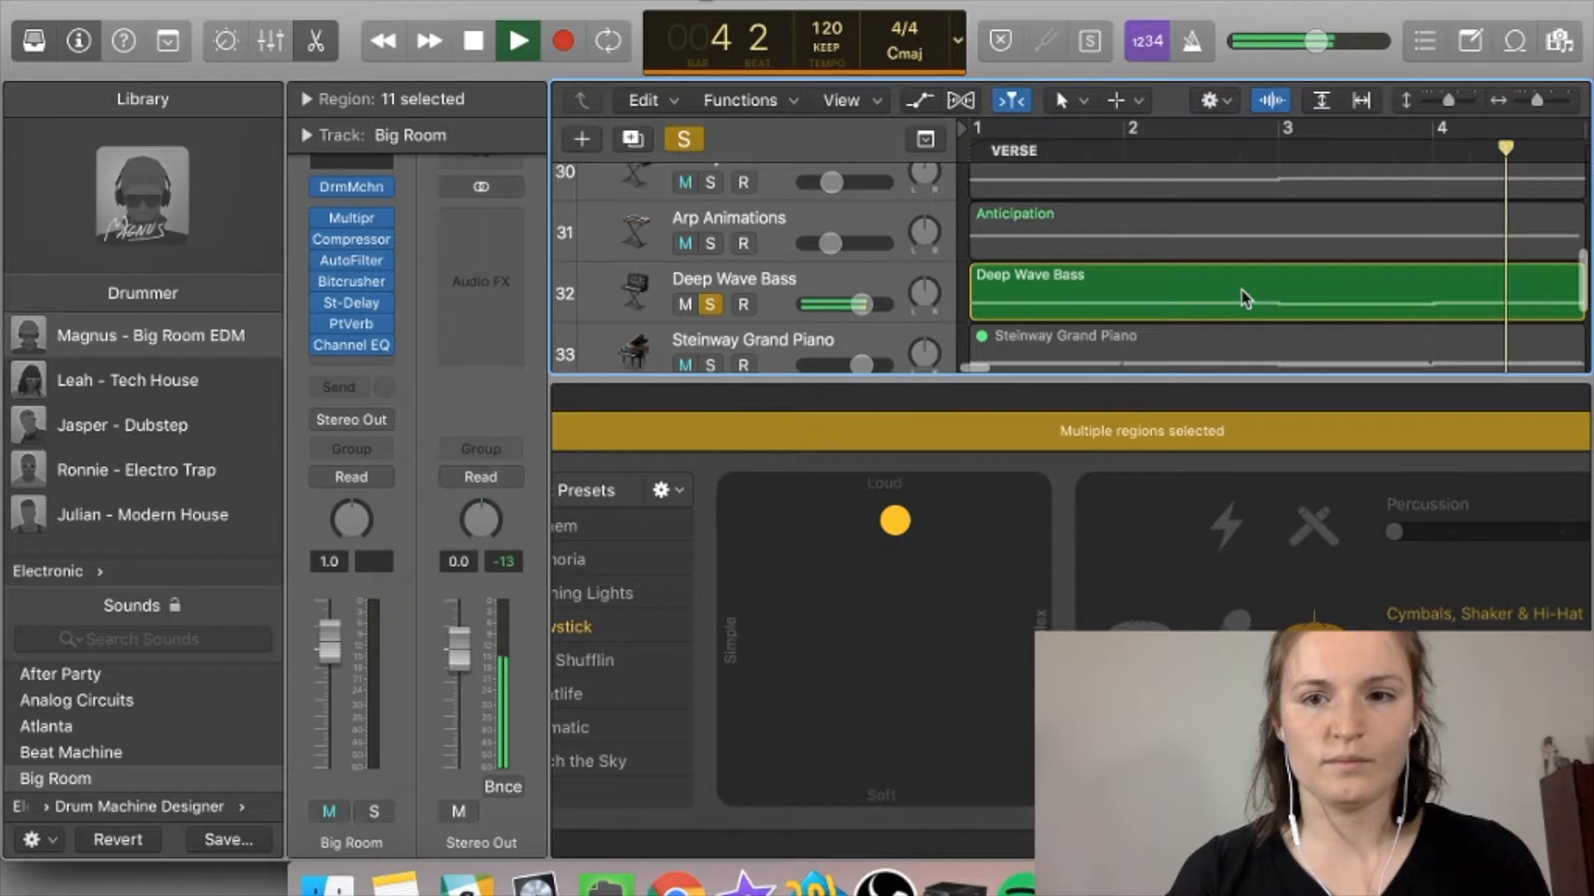
{"action": "key", "text": "space"}
{"action": "key", "text": "Return"}
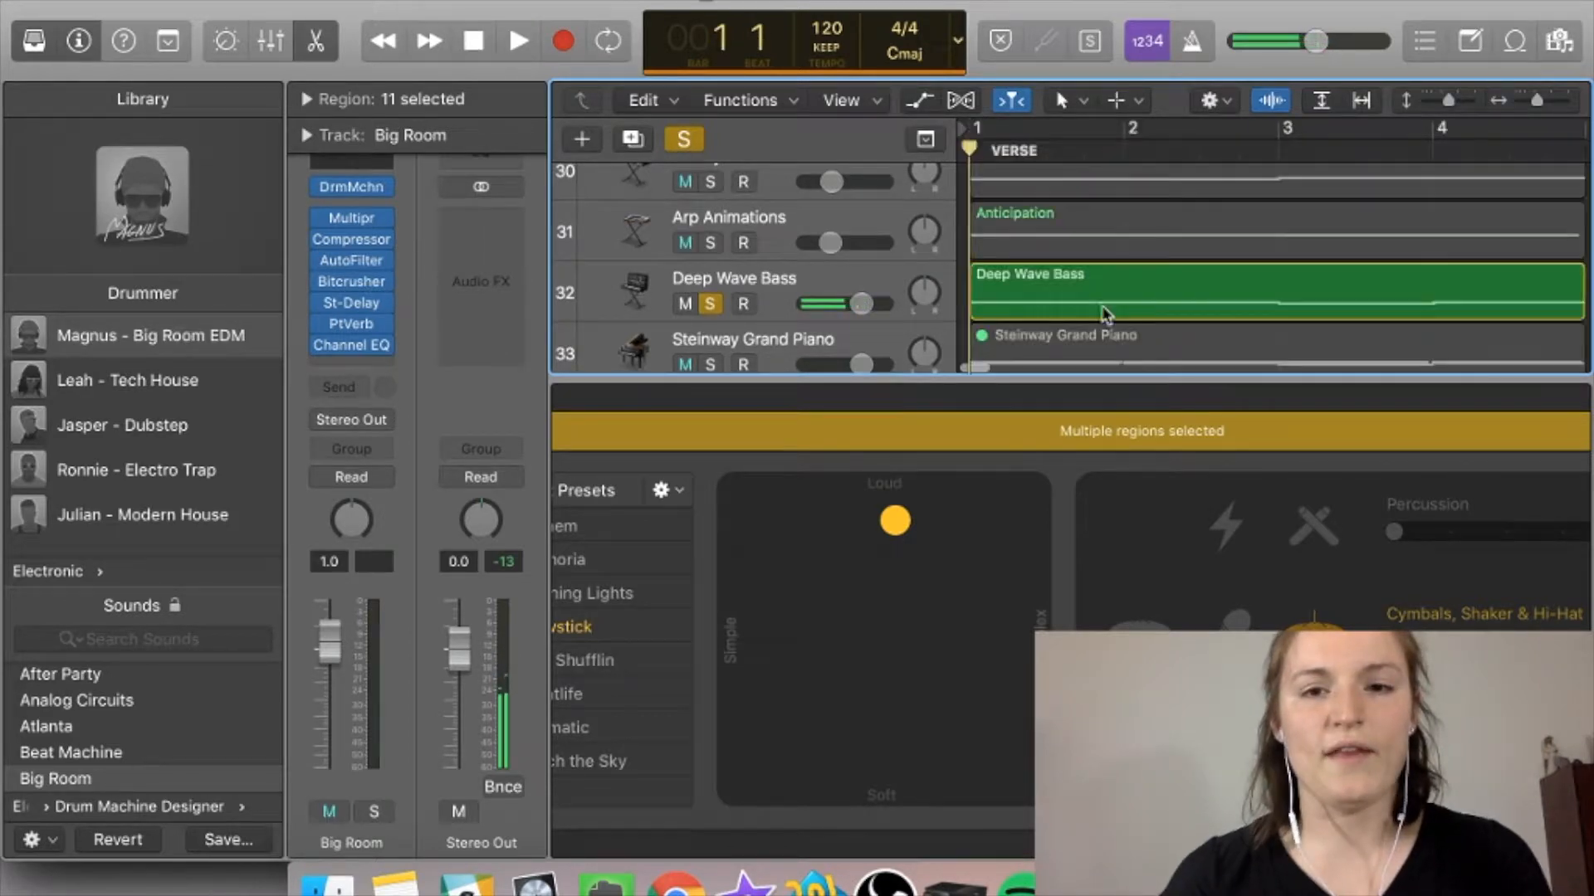
Step: Unsolo Deep Wave Bass and play the song from bar 17, briefly soloing the Steinway Grand Piano before stopping playback
{"action": "left_click", "coordinate": [711, 304]}
{"action": "scroll", "coordinate": [713, 308], "scroll_direction": "down", "scroll_amount": 5}
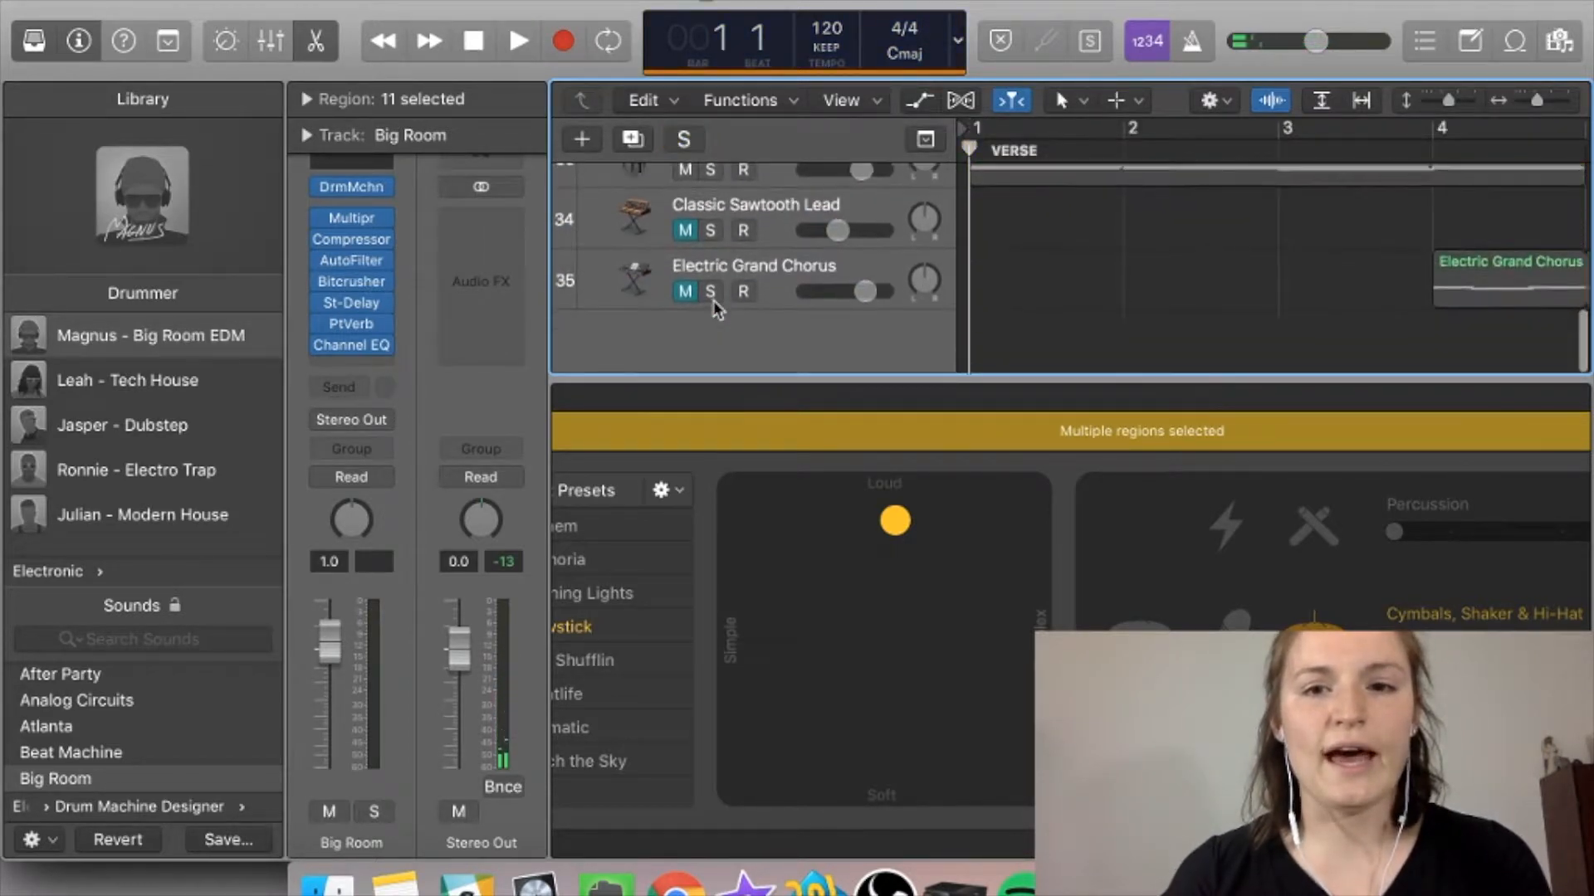
{"action": "scroll", "coordinate": [714, 300], "scroll_direction": "right", "scroll_amount": 10}
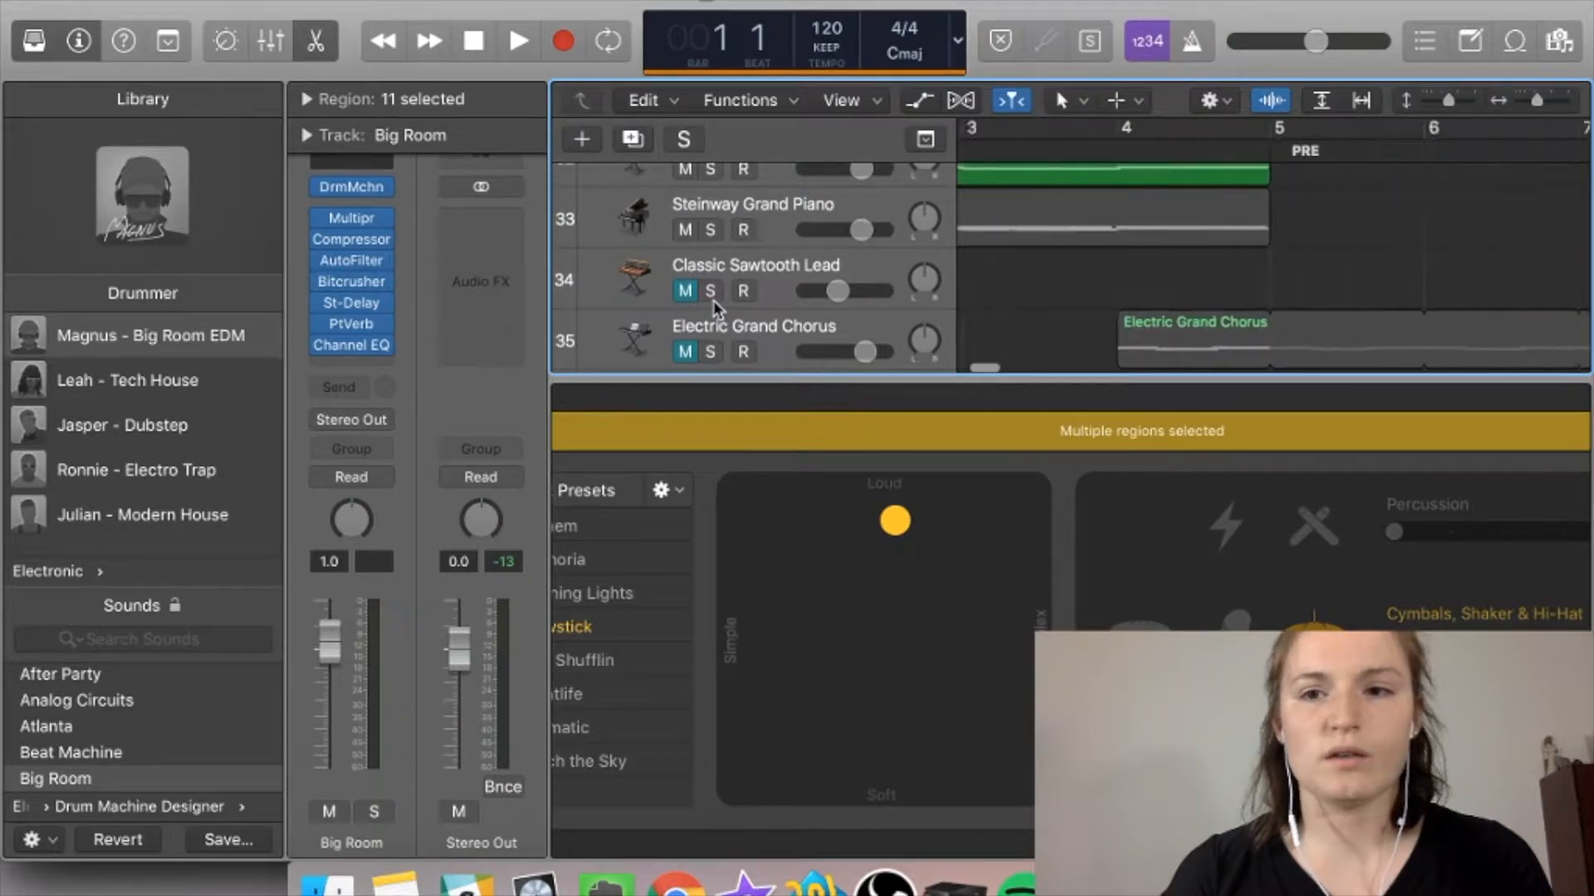
{"action": "scroll", "coordinate": [714, 301], "scroll_direction": "right", "scroll_amount": 10}
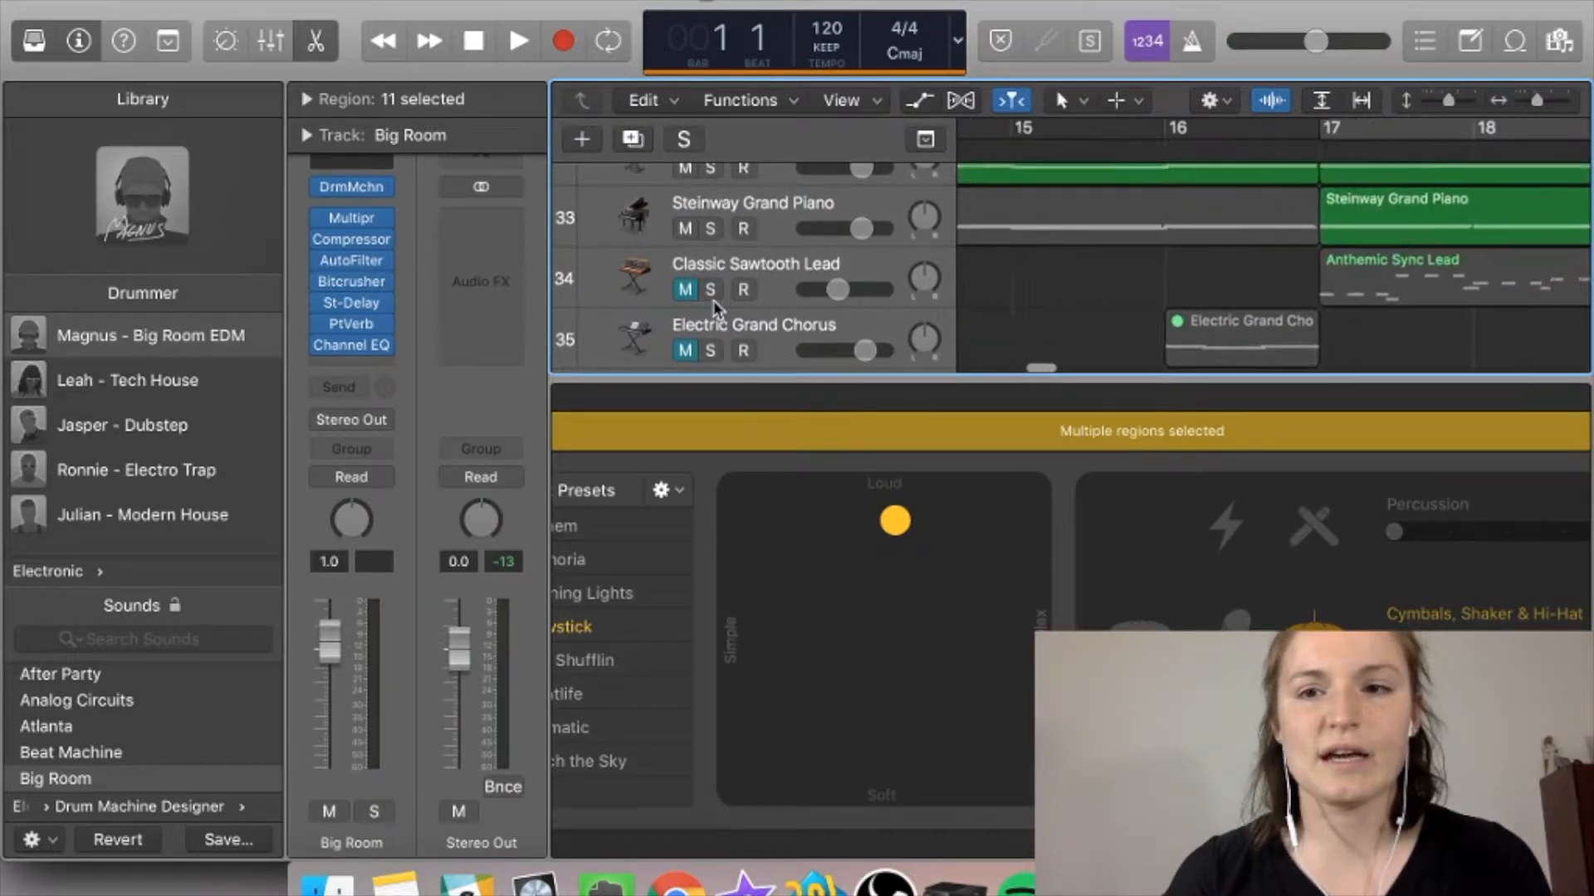
{"action": "scroll", "coordinate": [714, 300], "scroll_direction": "left", "scroll_amount": 3}
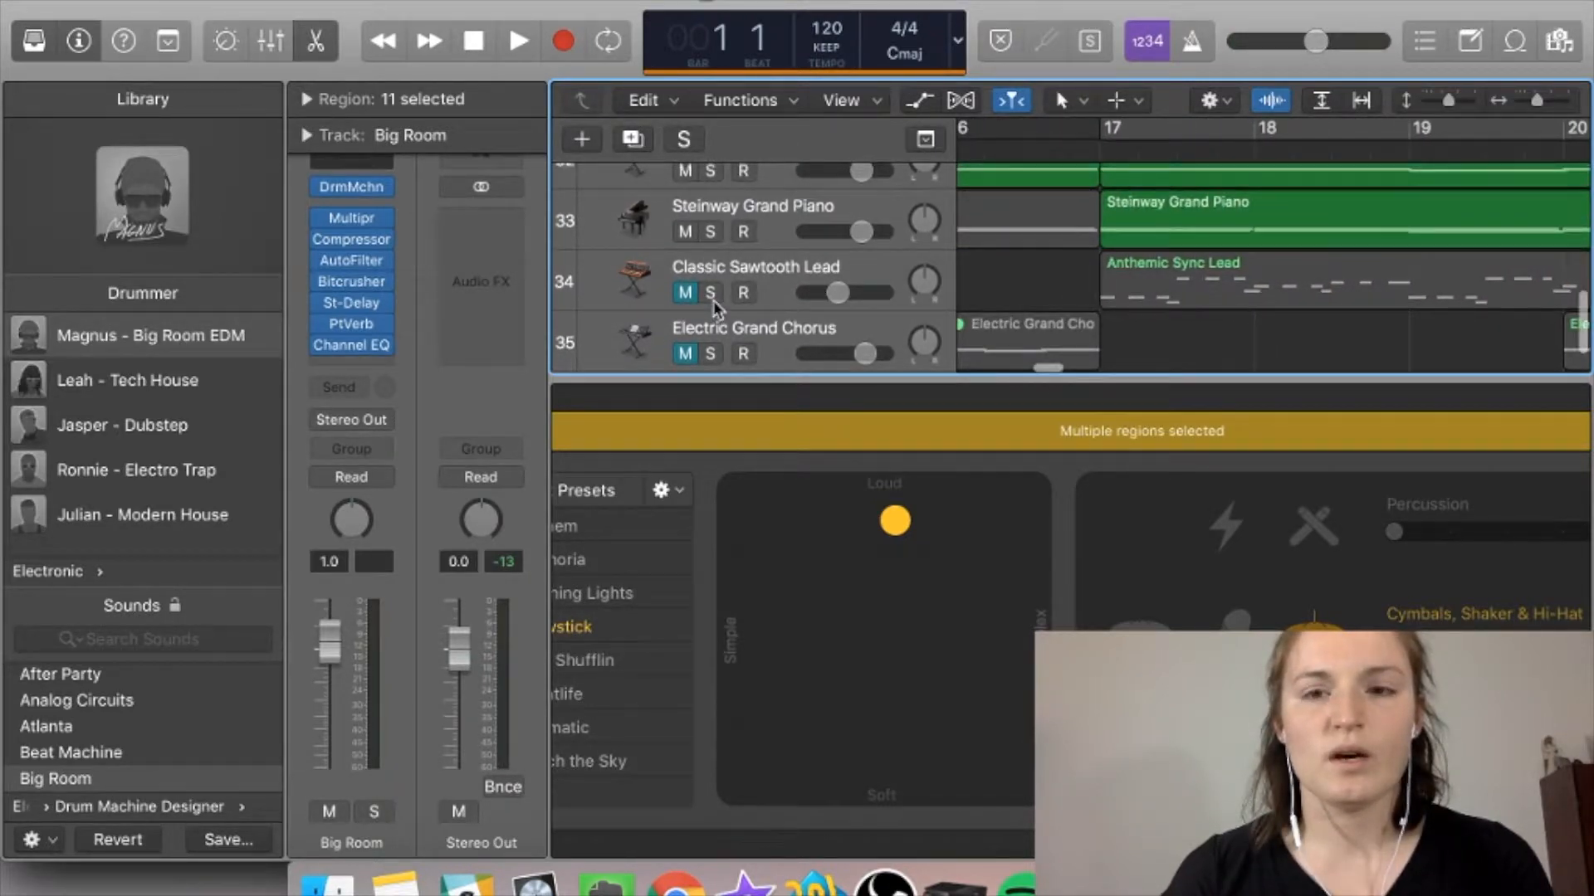
{"action": "key", "text": "space"}
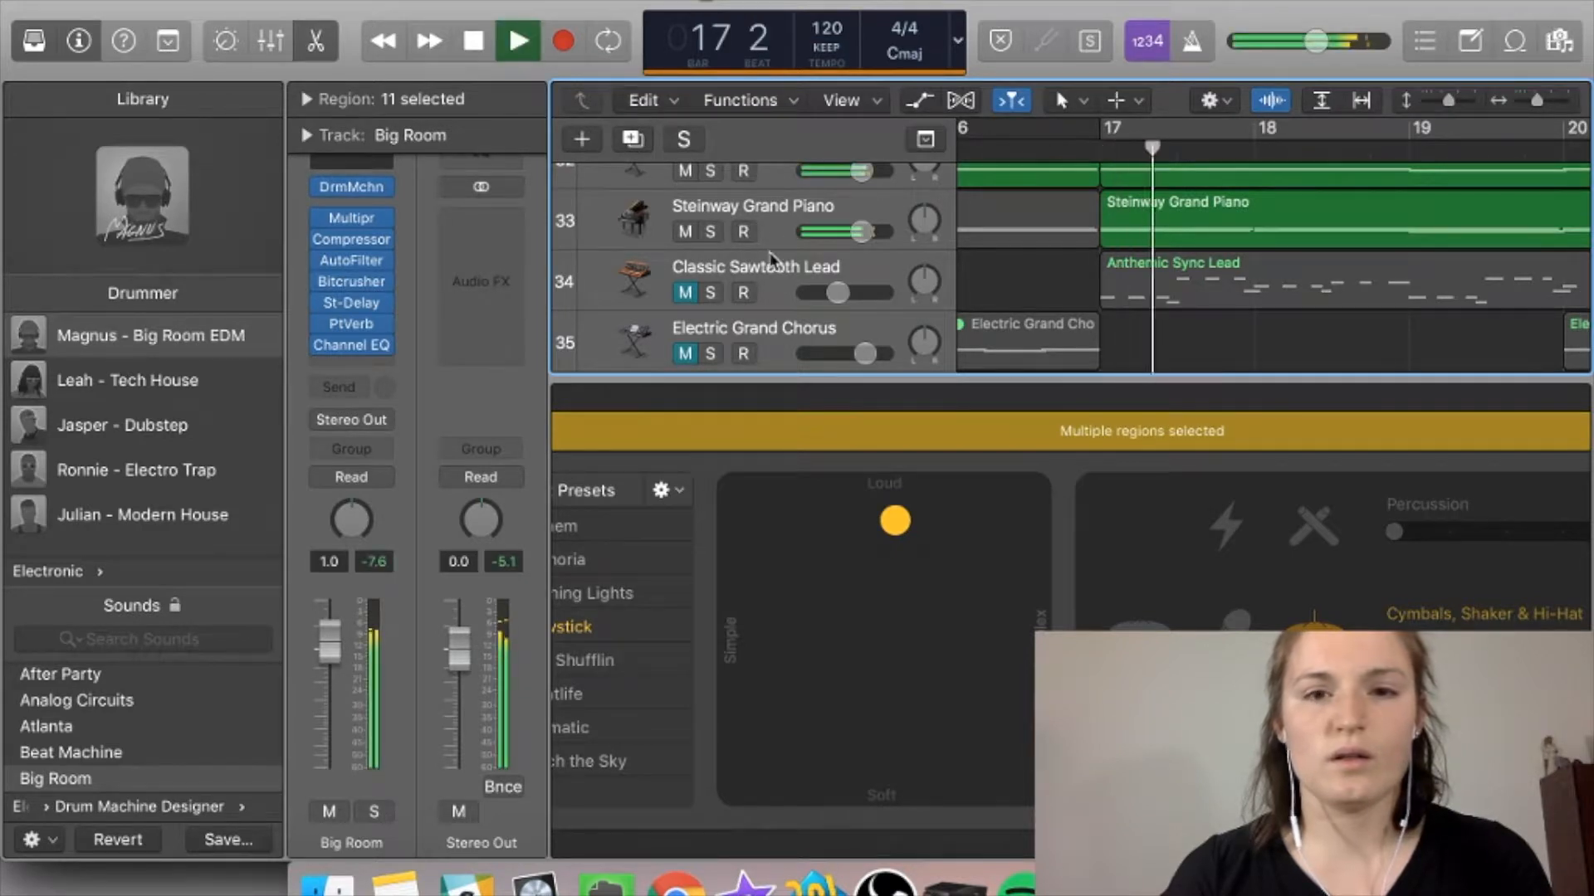
{"action": "left_click", "coordinate": [711, 232]}
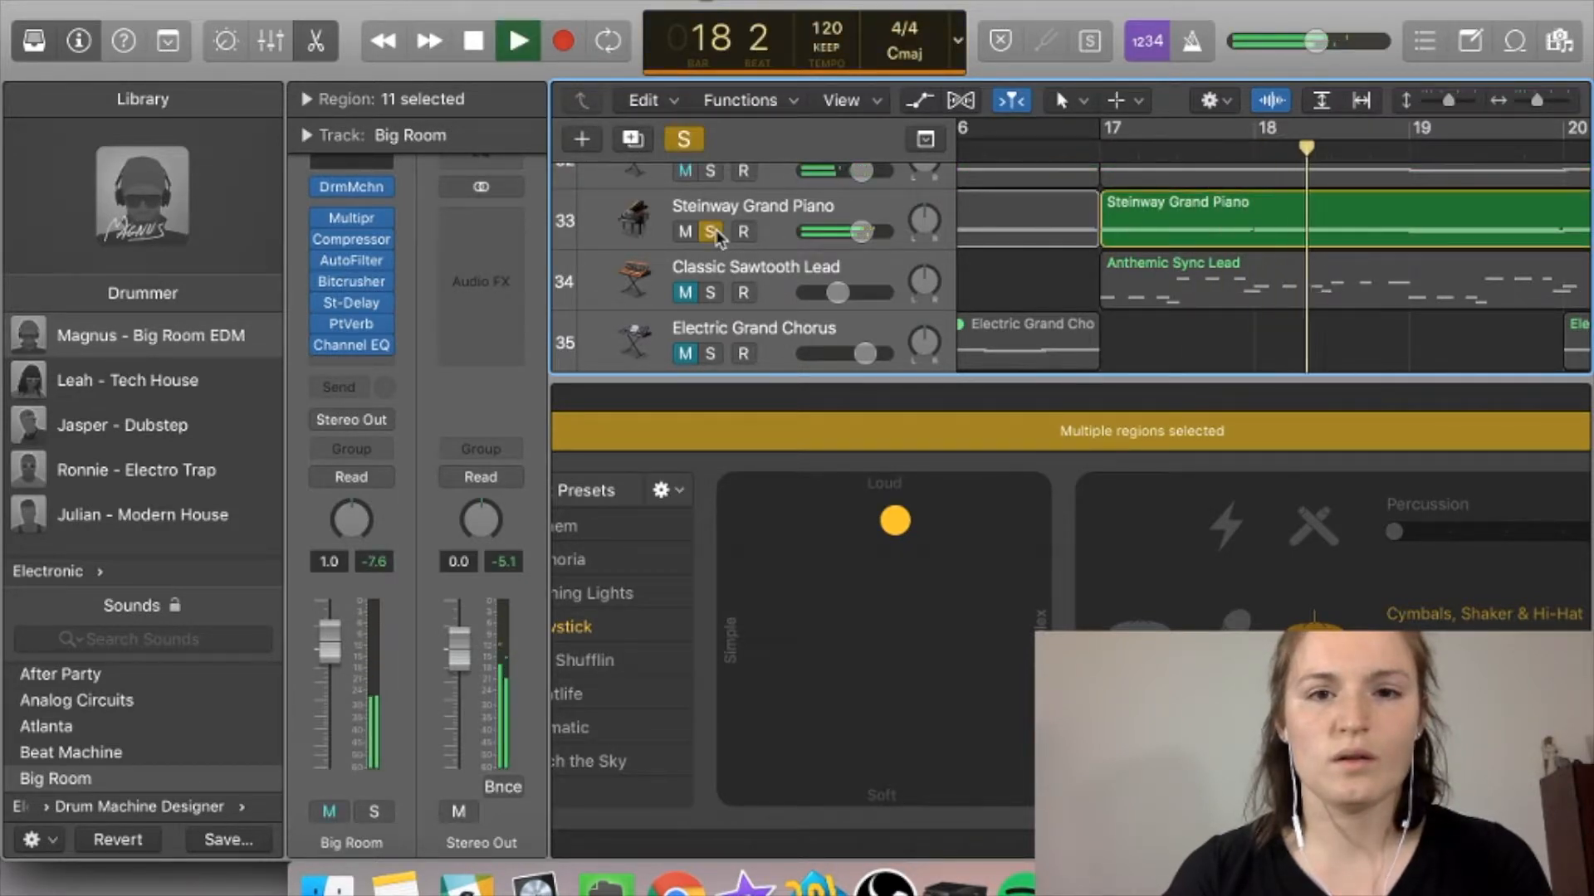
{"action": "left_click", "coordinate": [712, 232]}
{"action": "key", "text": "space"}
{"action": "scroll", "coordinate": [1245, 209], "scroll_direction": "down", "scroll_amount": 6}
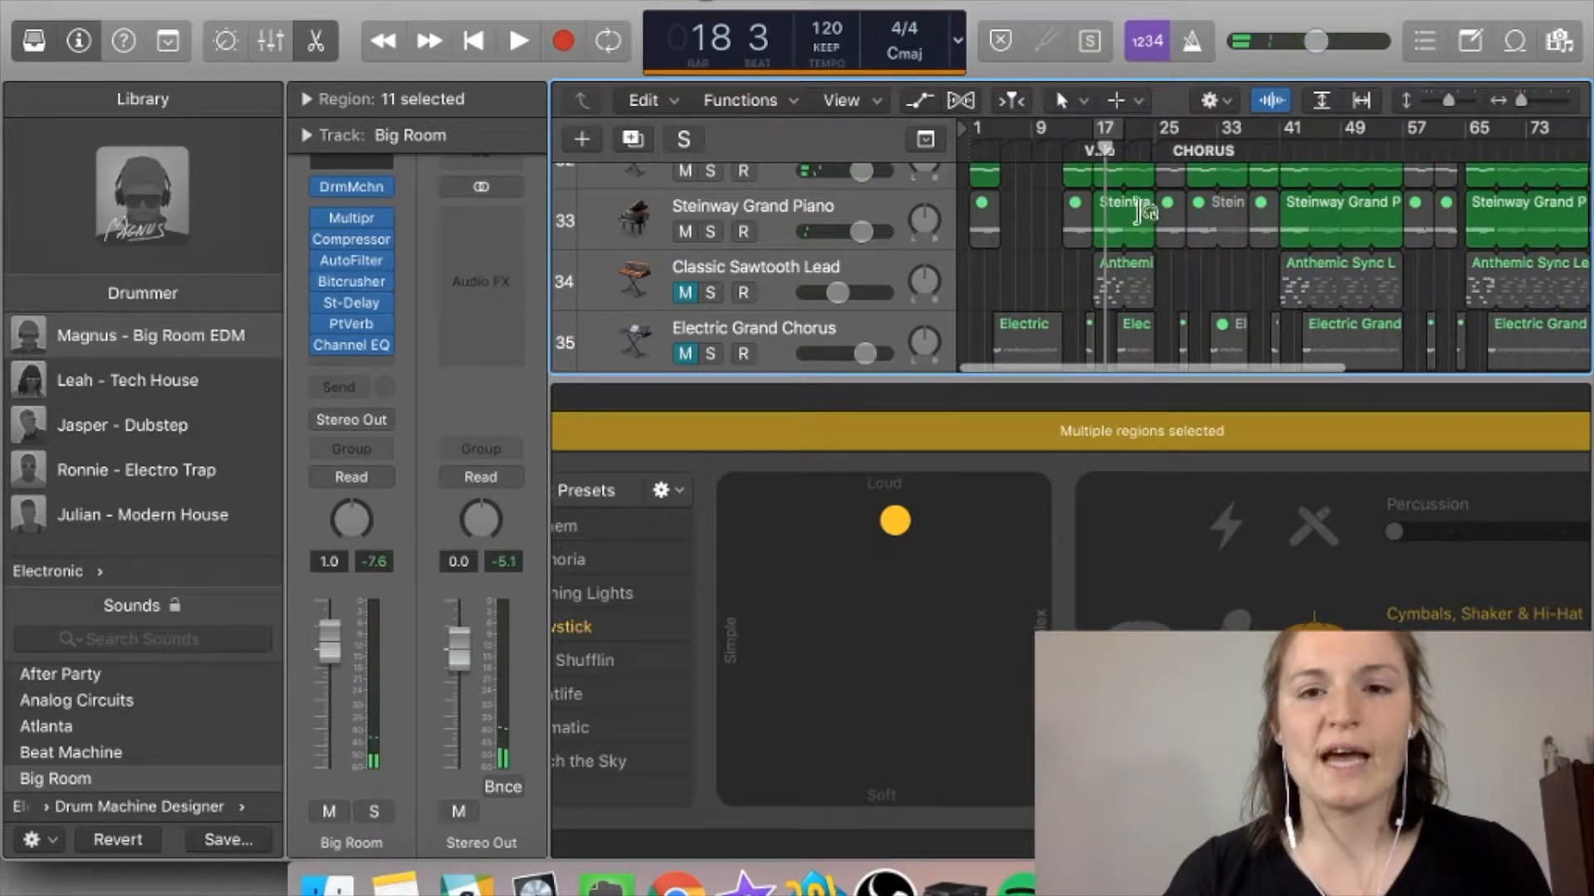
Step: Solo the Steinway Grand Piano track and unmute its verse region at bar 1
{"action": "left_click", "coordinate": [709, 235]}
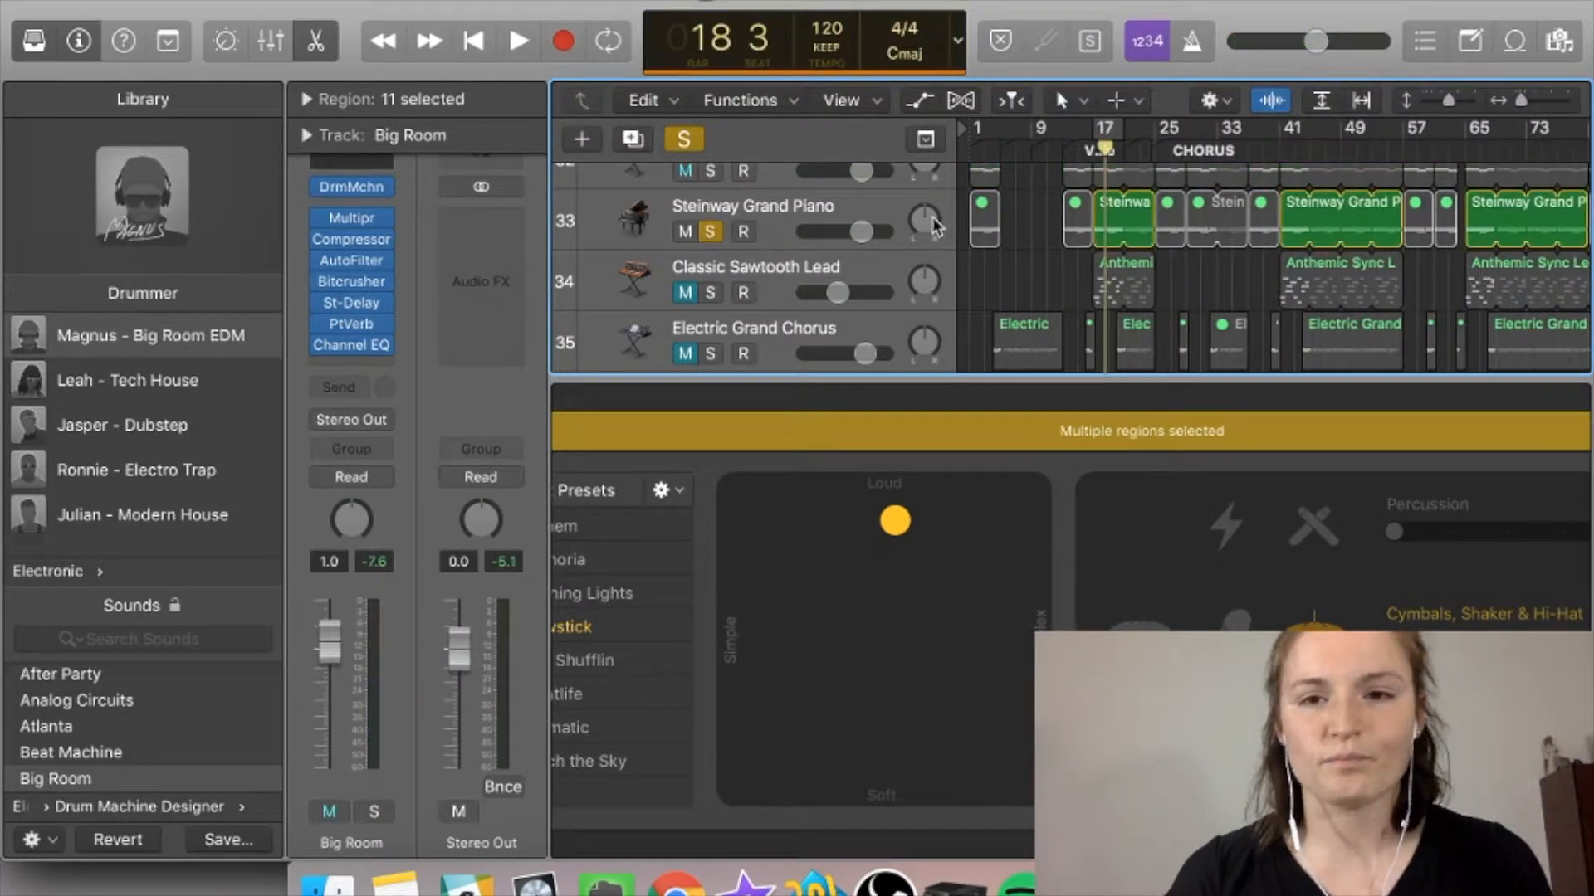
{"action": "key", "text": "Return"}
{"action": "scroll", "coordinate": [1055, 253], "scroll_direction": "up", "scroll_amount": 6}
{"action": "scroll", "coordinate": [1057, 260], "scroll_direction": "up", "scroll_amount": 3}
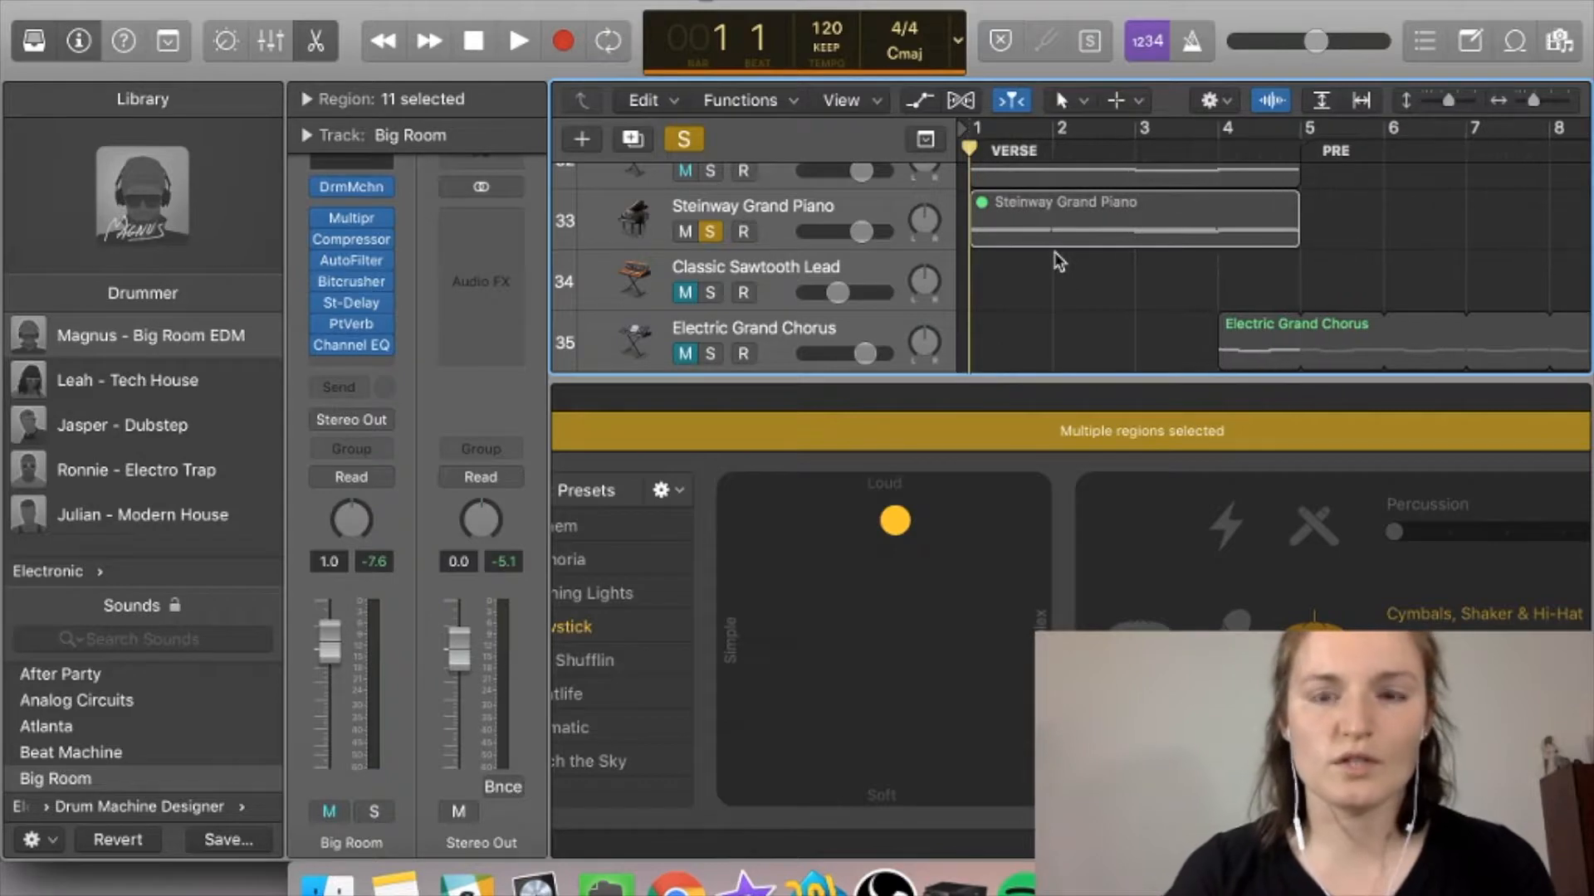
{"action": "double_click", "coordinate": [1014, 214]}
{"action": "right_click", "coordinate": [1017, 205]}
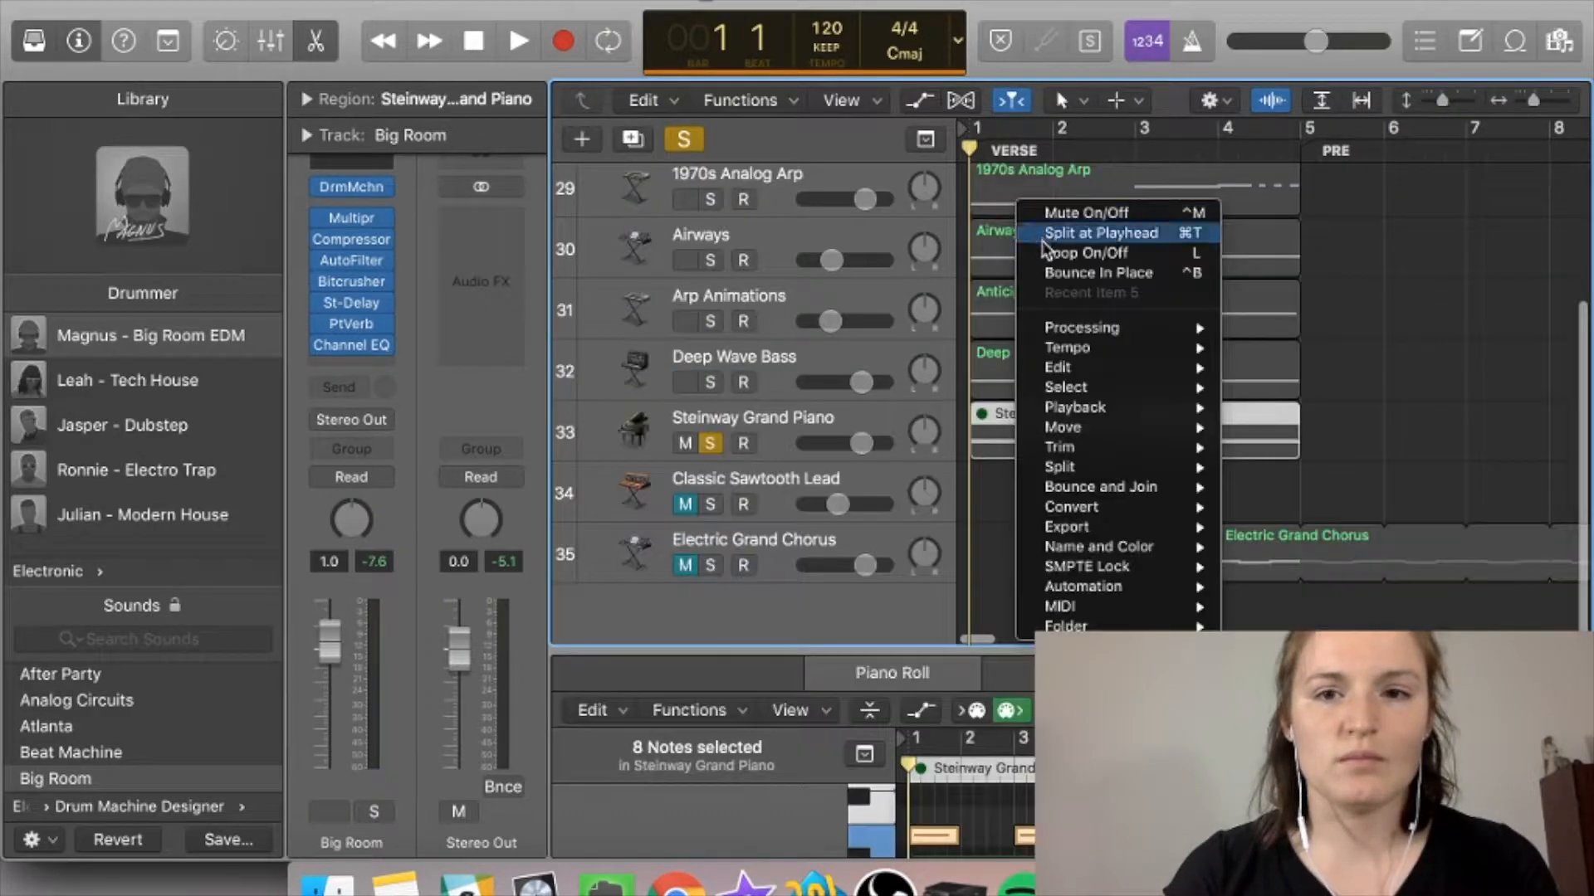
{"action": "left_click", "coordinate": [1094, 215]}
Step: Select the Steinway Grand Piano track, play it soloed from bar 1 through the verse and stop playback
{"action": "left_click", "coordinate": [861, 453]}
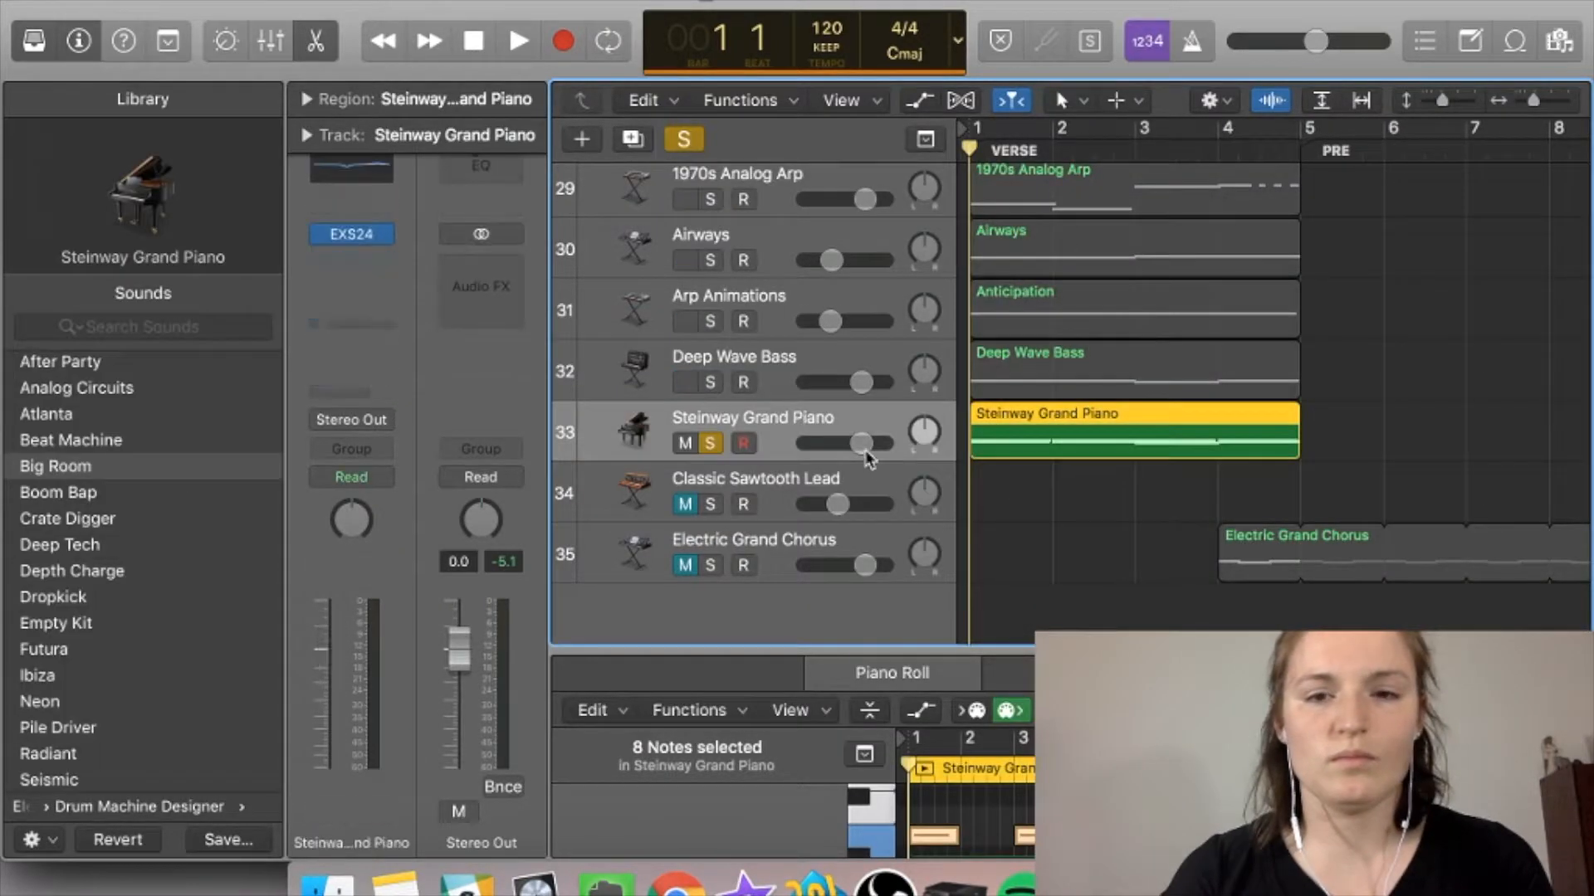
{"action": "left_click", "coordinate": [708, 446]}
{"action": "left_click", "coordinate": [710, 446]}
{"action": "key", "text": "space"}
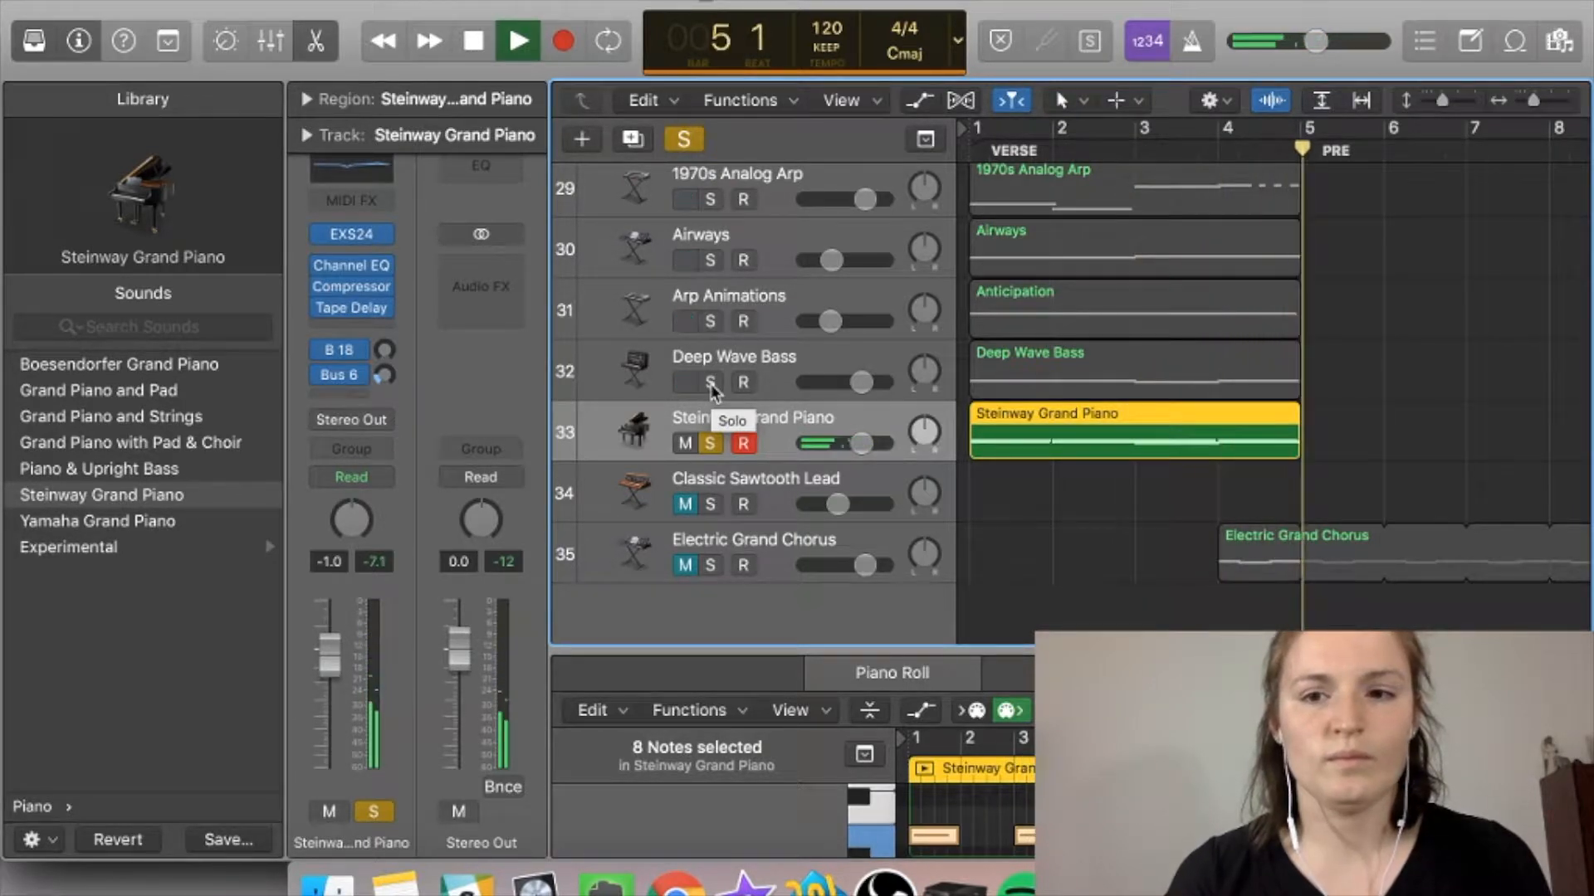
{"action": "key", "text": "space"}
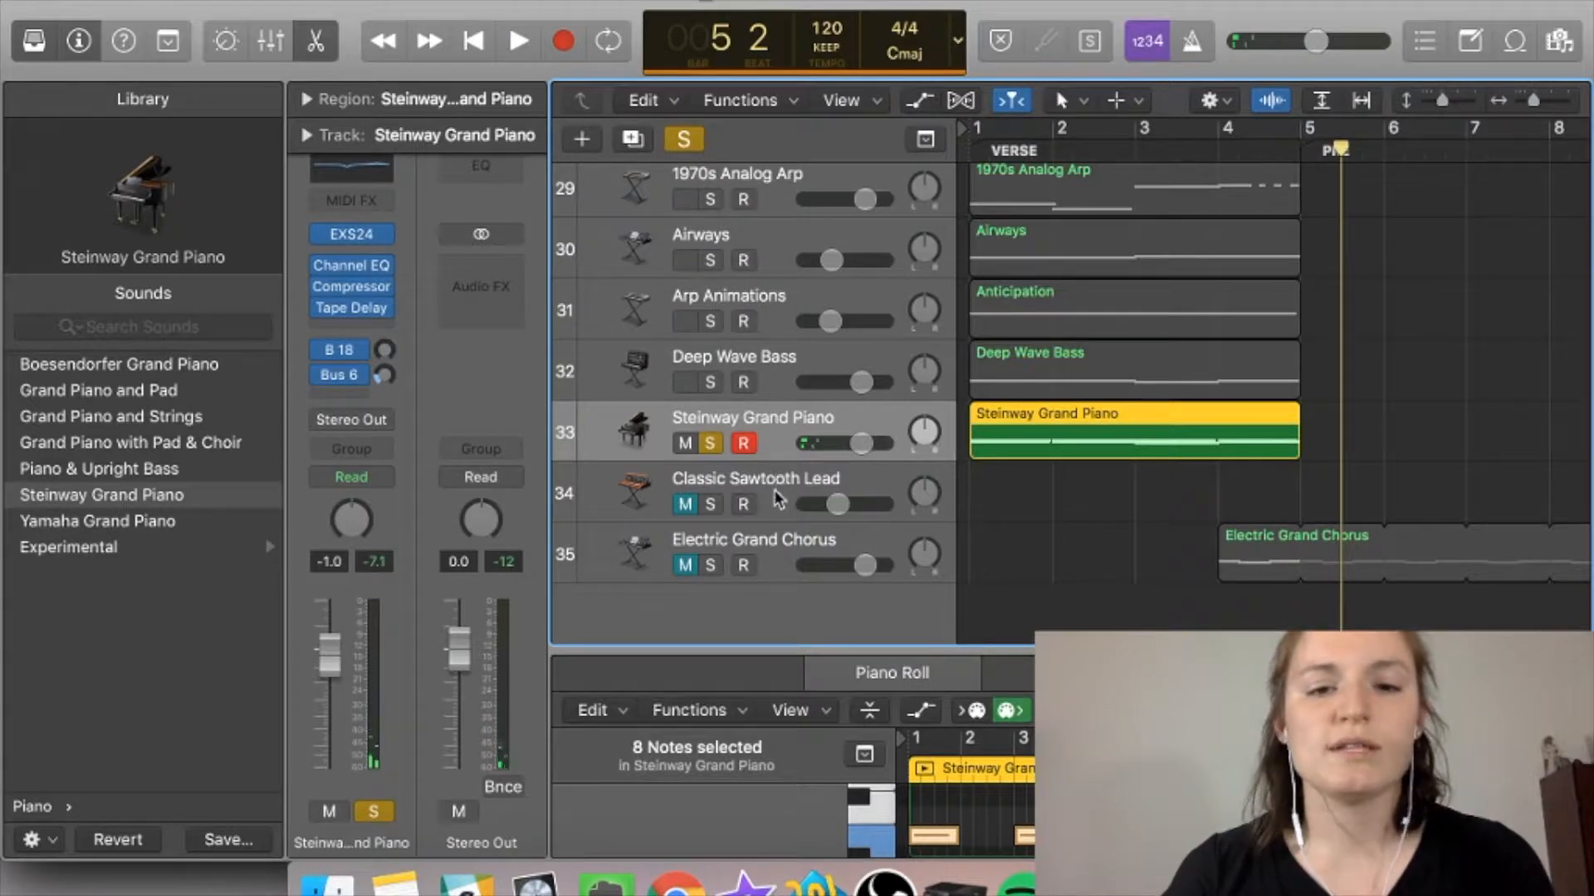
Step: Select the Electric Grand Chorus and Classic Sawtooth Lead tracks in turn and examine where their regions enter in the arrangement
{"action": "left_click", "coordinate": [774, 490]}
{"action": "left_click", "coordinate": [769, 545]}
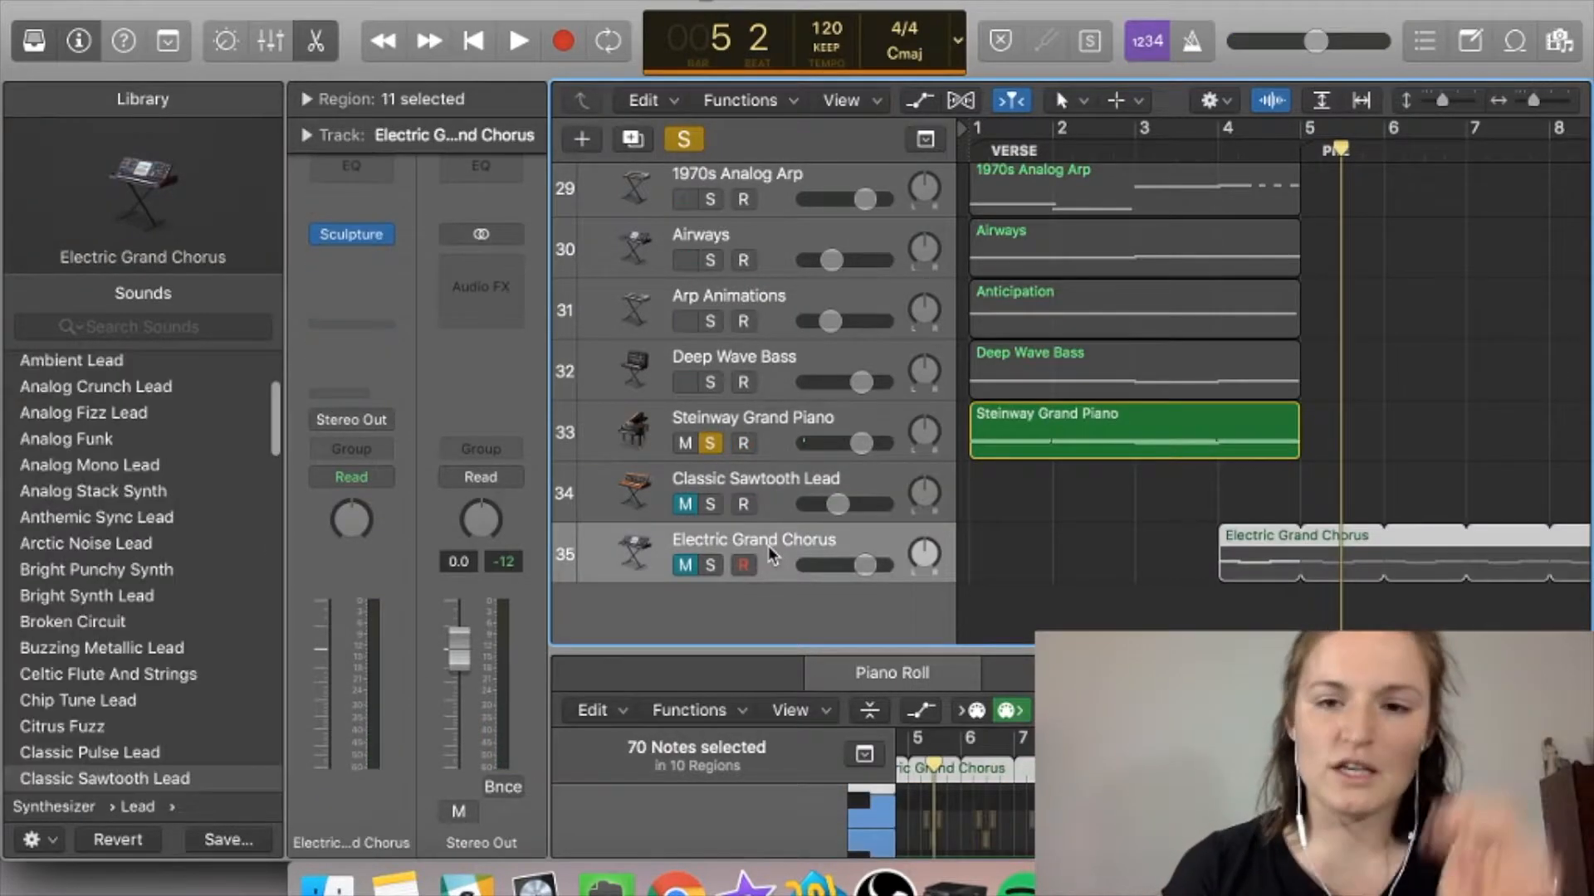
{"action": "left_click", "coordinate": [775, 475]}
{"action": "scroll", "coordinate": [981, 530], "scroll_direction": "right", "scroll_amount": 10}
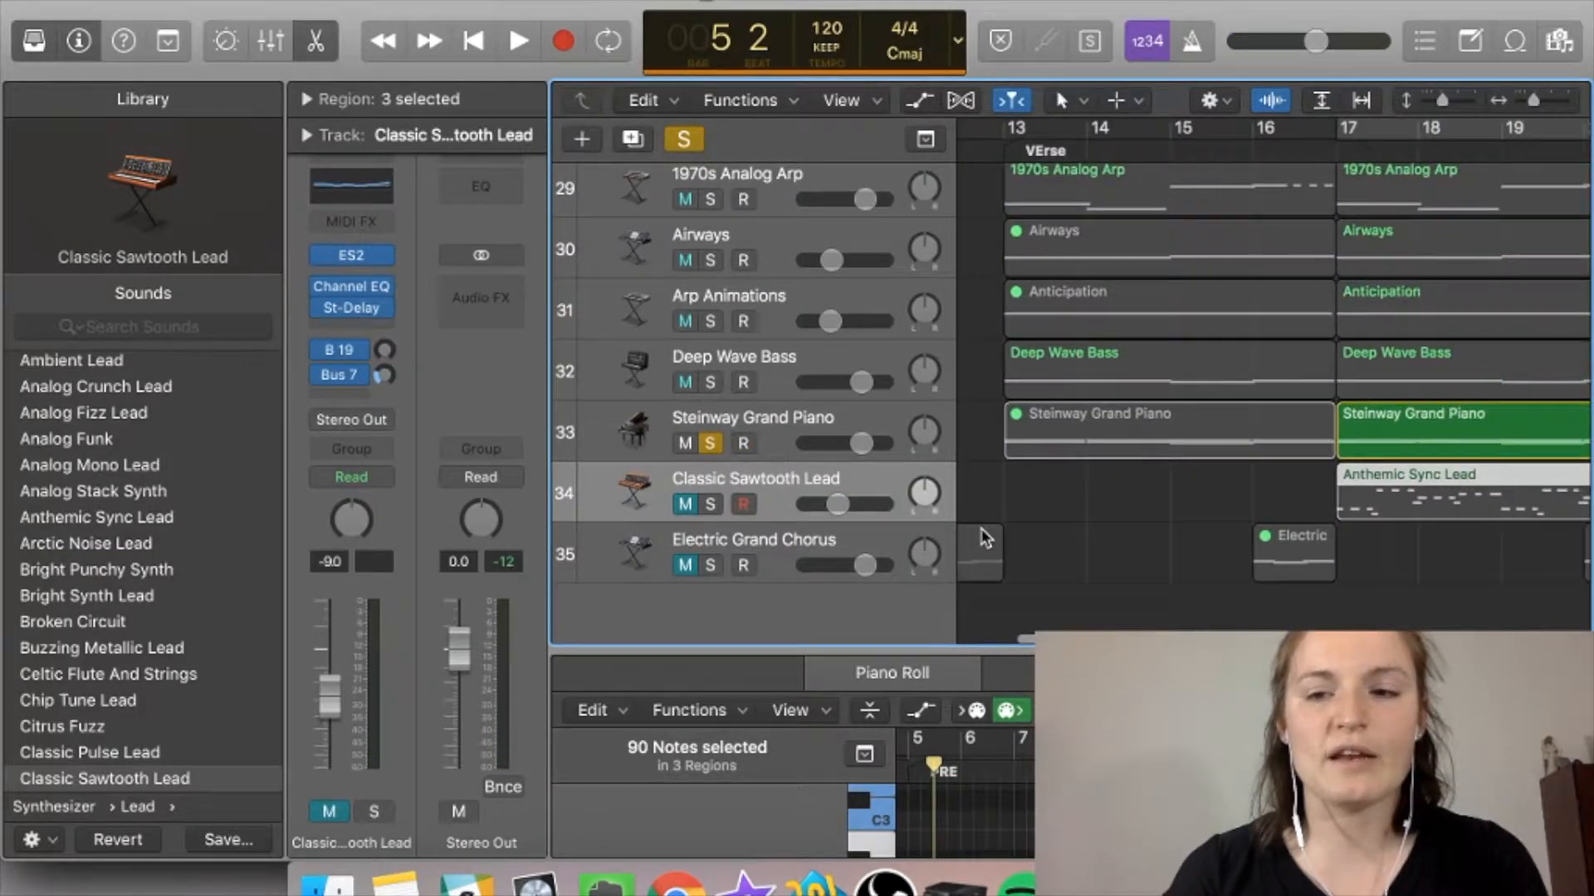
{"action": "scroll", "coordinate": [981, 529], "scroll_direction": "left", "scroll_amount": 10}
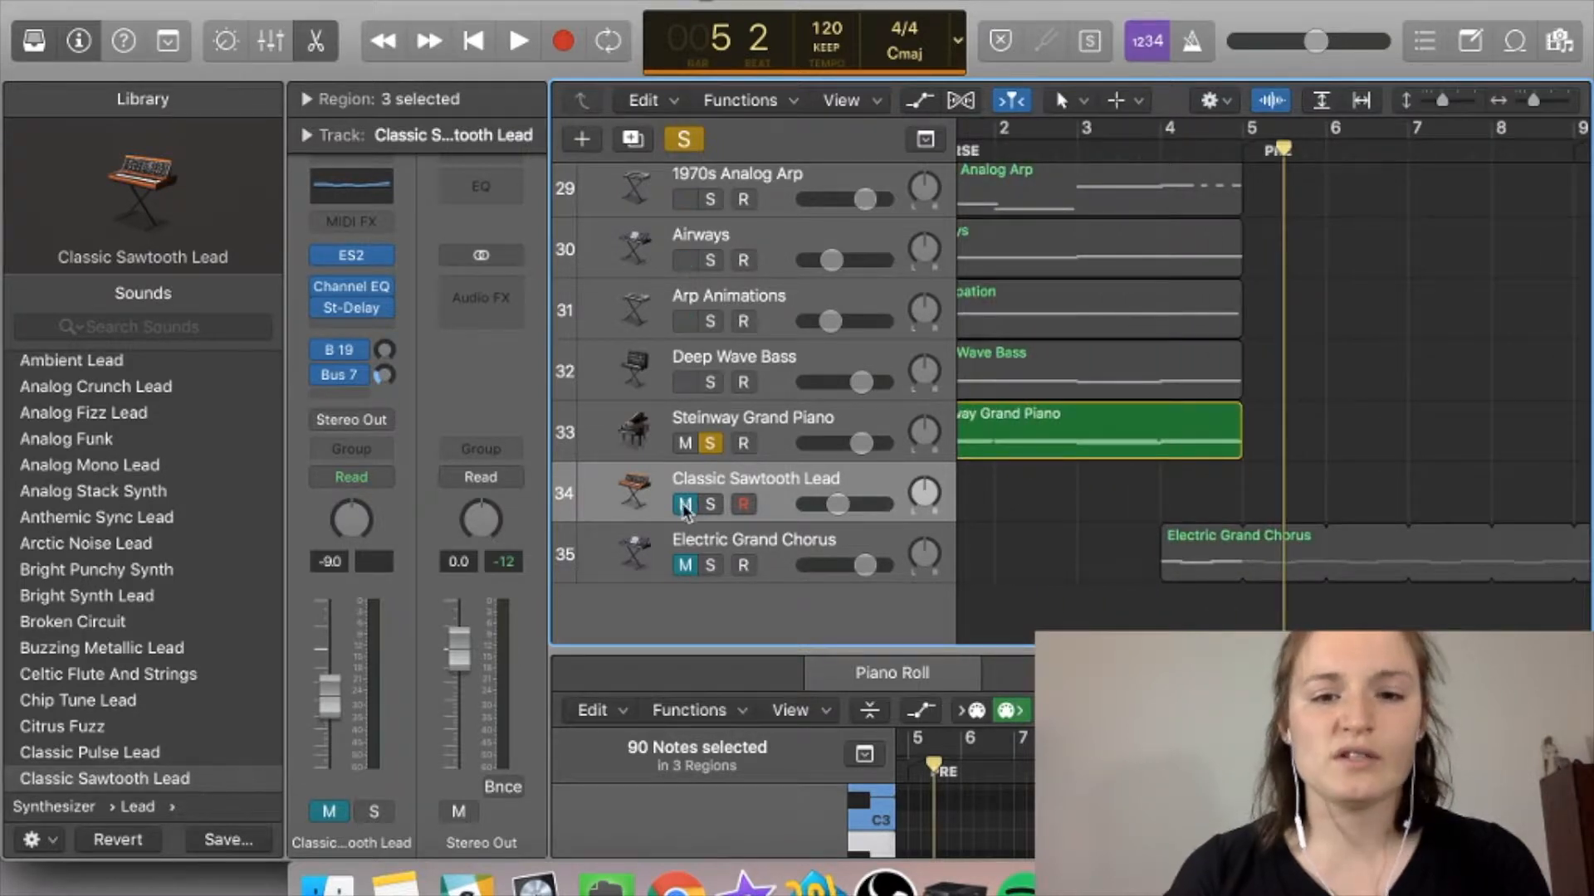
Step: Add Deep Wave Bass, Airways, Arp Animations, 1970s Analog Arp, Big Room and Tenor Sax to the soloed Steinway Grand Piano
{"action": "left_click", "coordinate": [715, 381]}
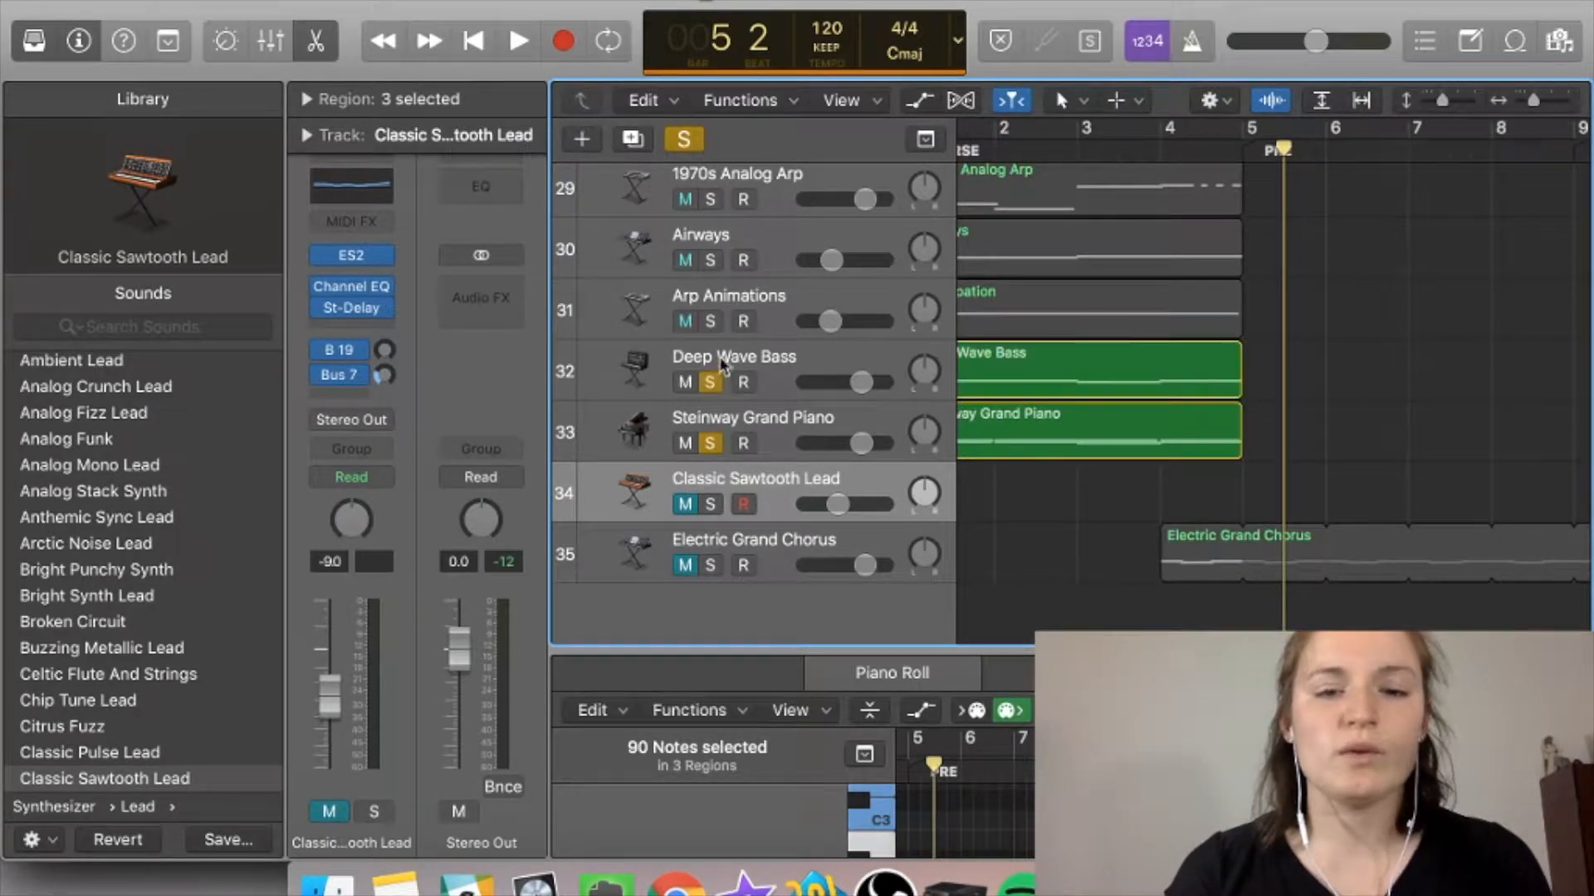
{"action": "left_click", "coordinate": [722, 317]}
{"action": "left_click", "coordinate": [712, 261]}
{"action": "left_click", "coordinate": [716, 340]}
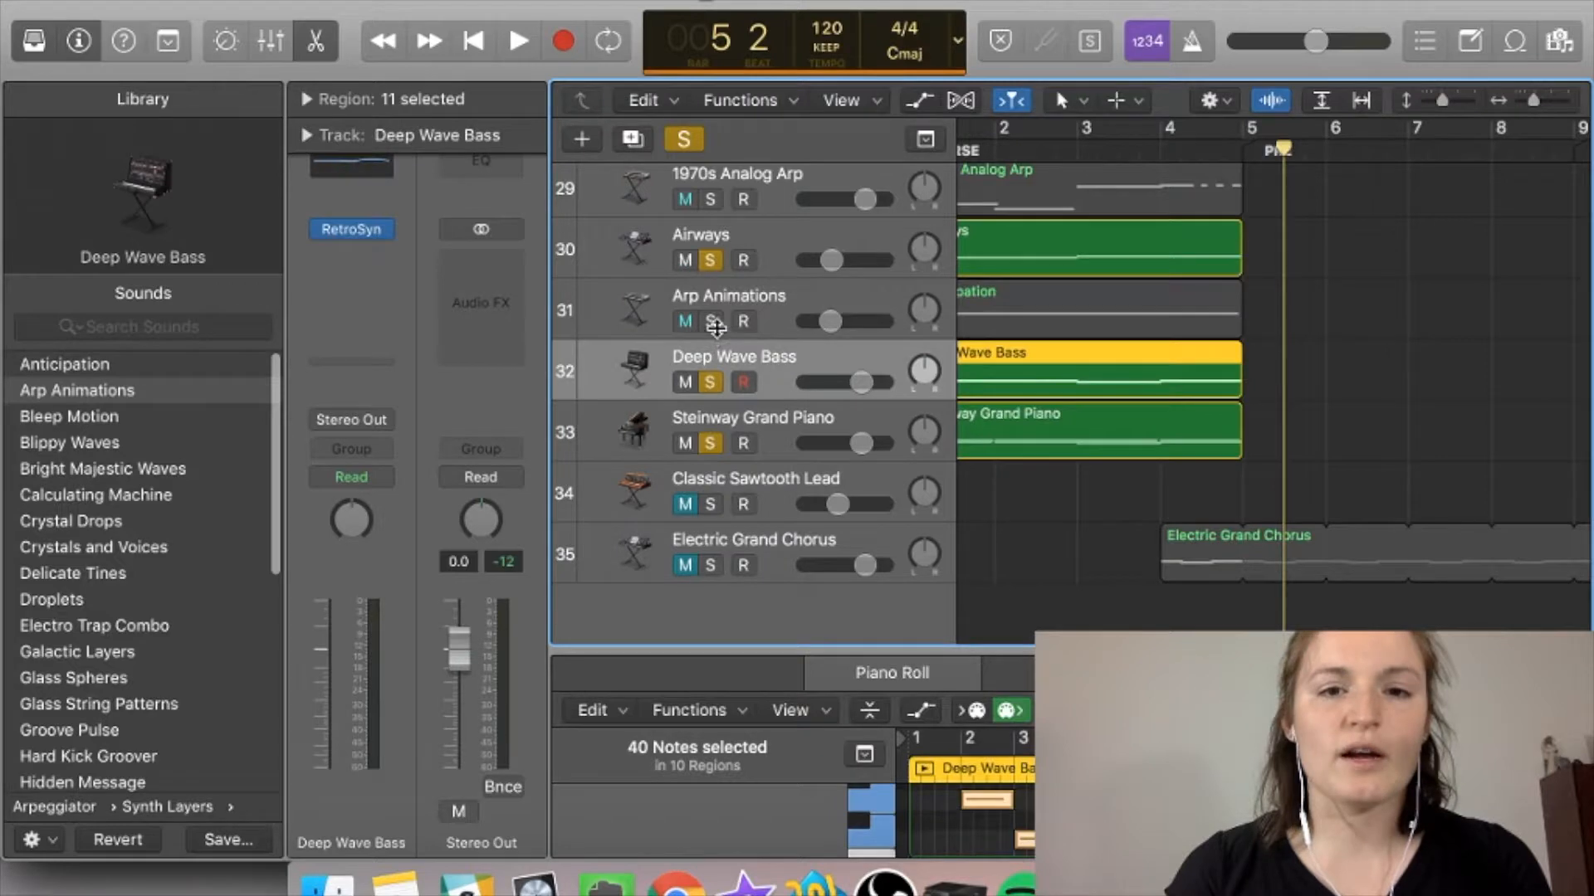
{"action": "left_click", "coordinate": [714, 322]}
{"action": "scroll", "coordinate": [719, 338], "scroll_direction": "up", "scroll_amount": 2}
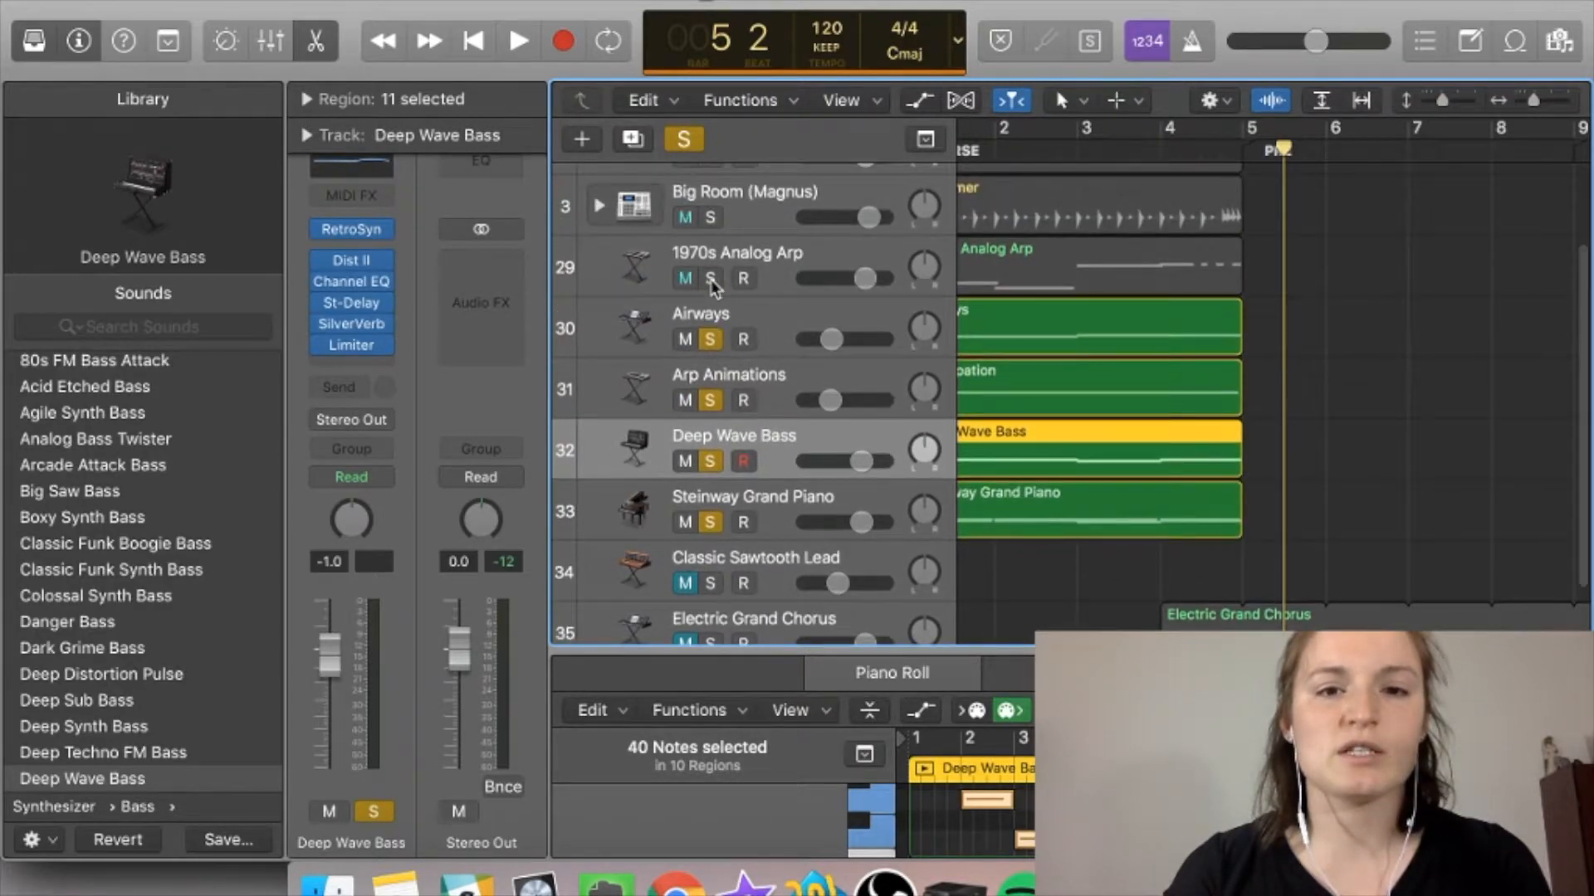
{"action": "left_click", "coordinate": [710, 278]}
{"action": "left_click", "coordinate": [711, 217]}
{"action": "scroll", "coordinate": [719, 211], "scroll_direction": "up", "scroll_amount": 2}
{"action": "left_click", "coordinate": [711, 266]}
Step: Play all seven soloed tracks from bar 1 through the verse, stop playback and return to the beginning
{"action": "key", "text": "Return"}
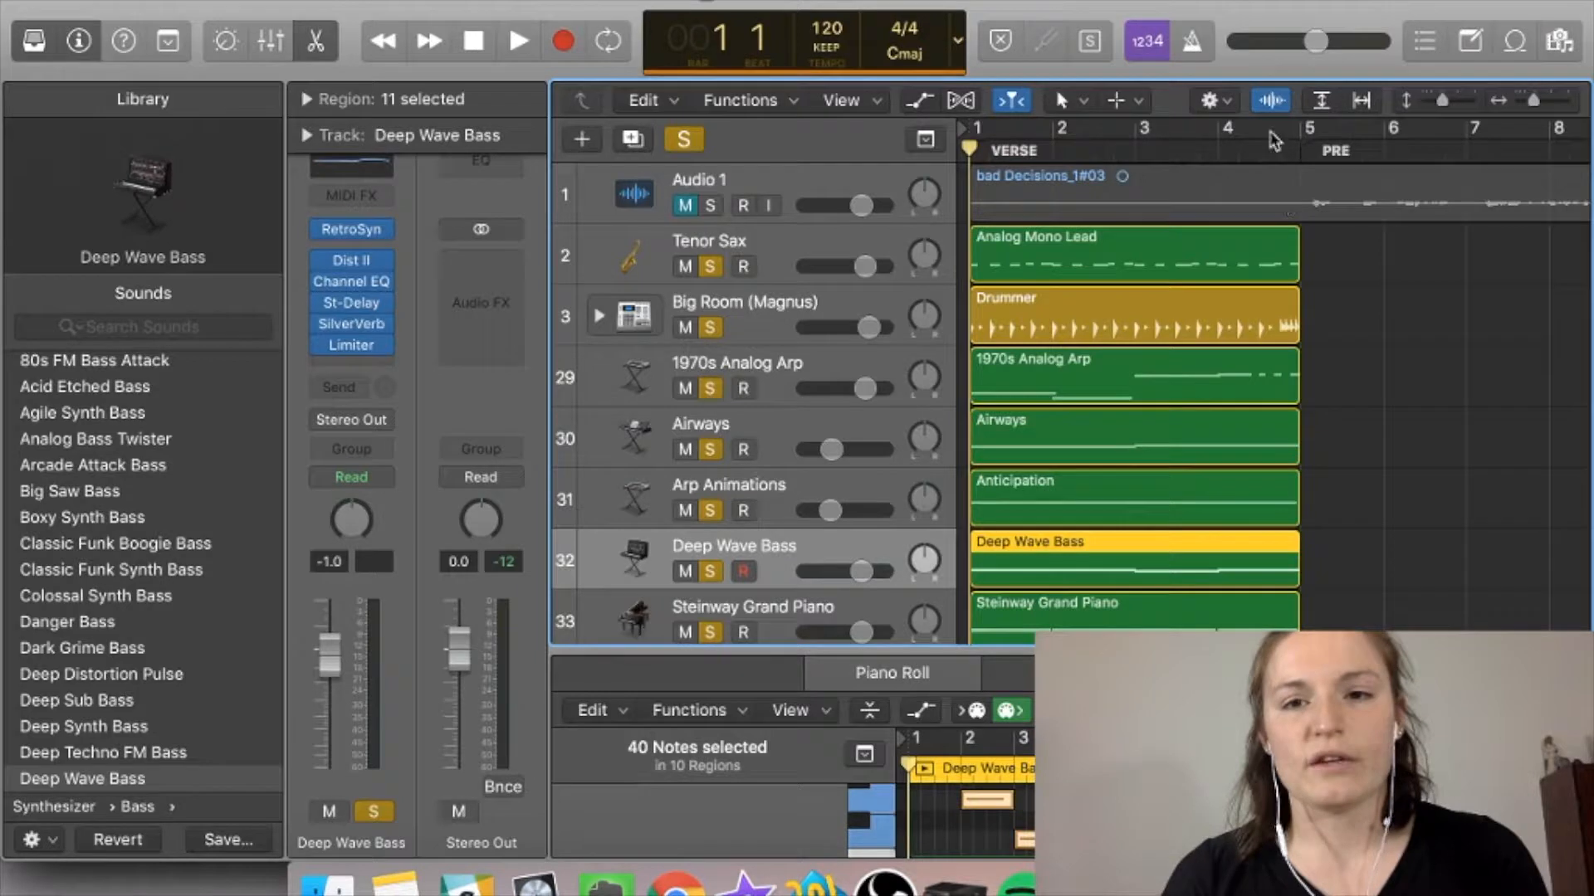
{"action": "key", "text": "space"}
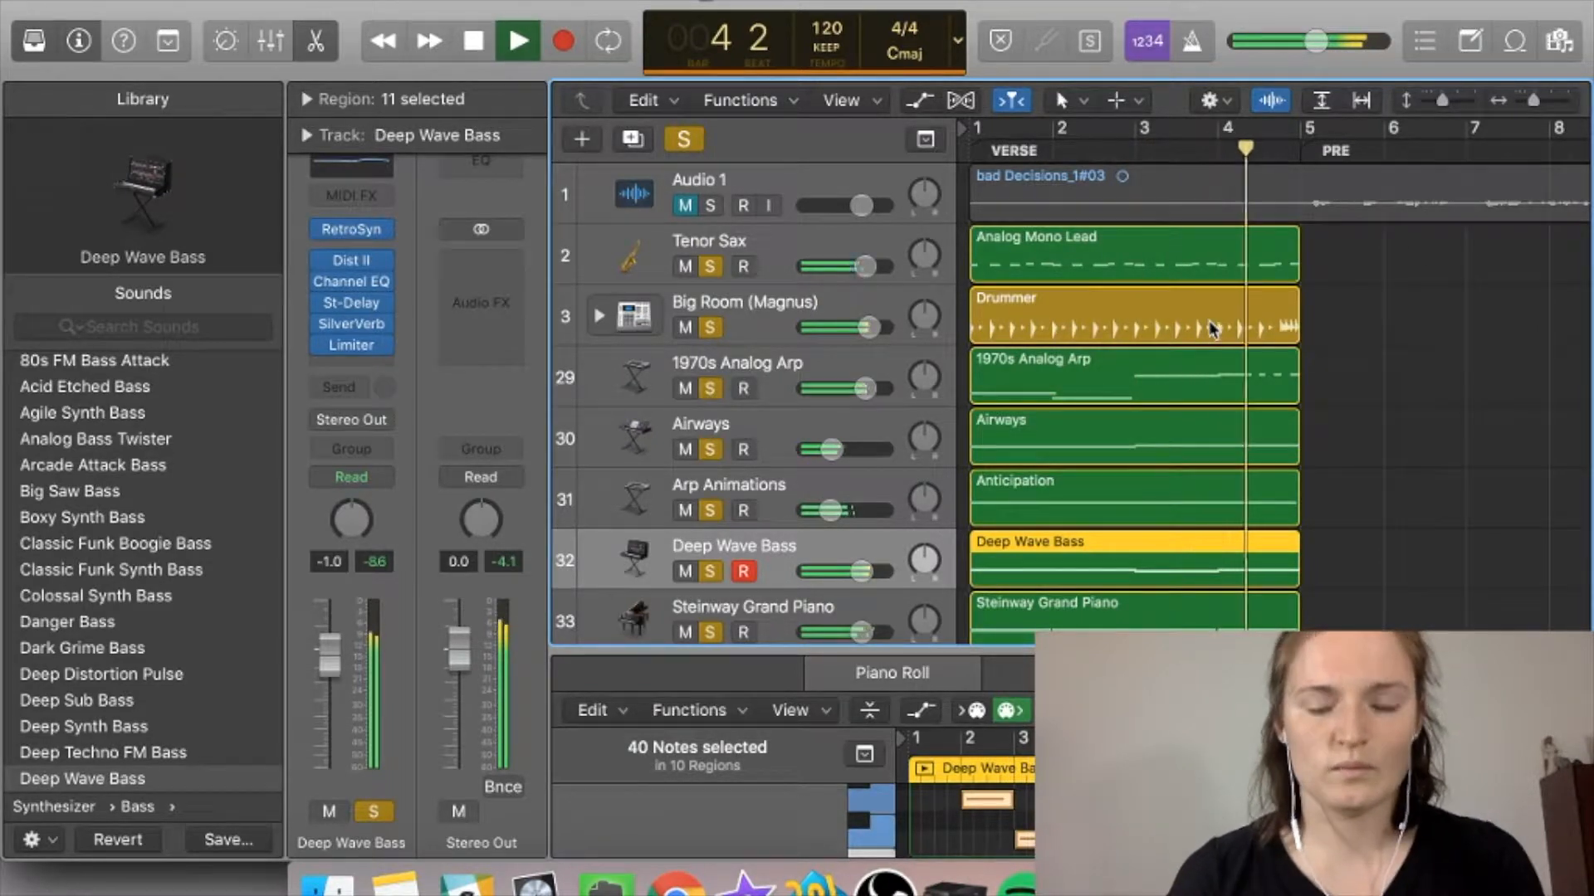
{"action": "key", "text": "space"}
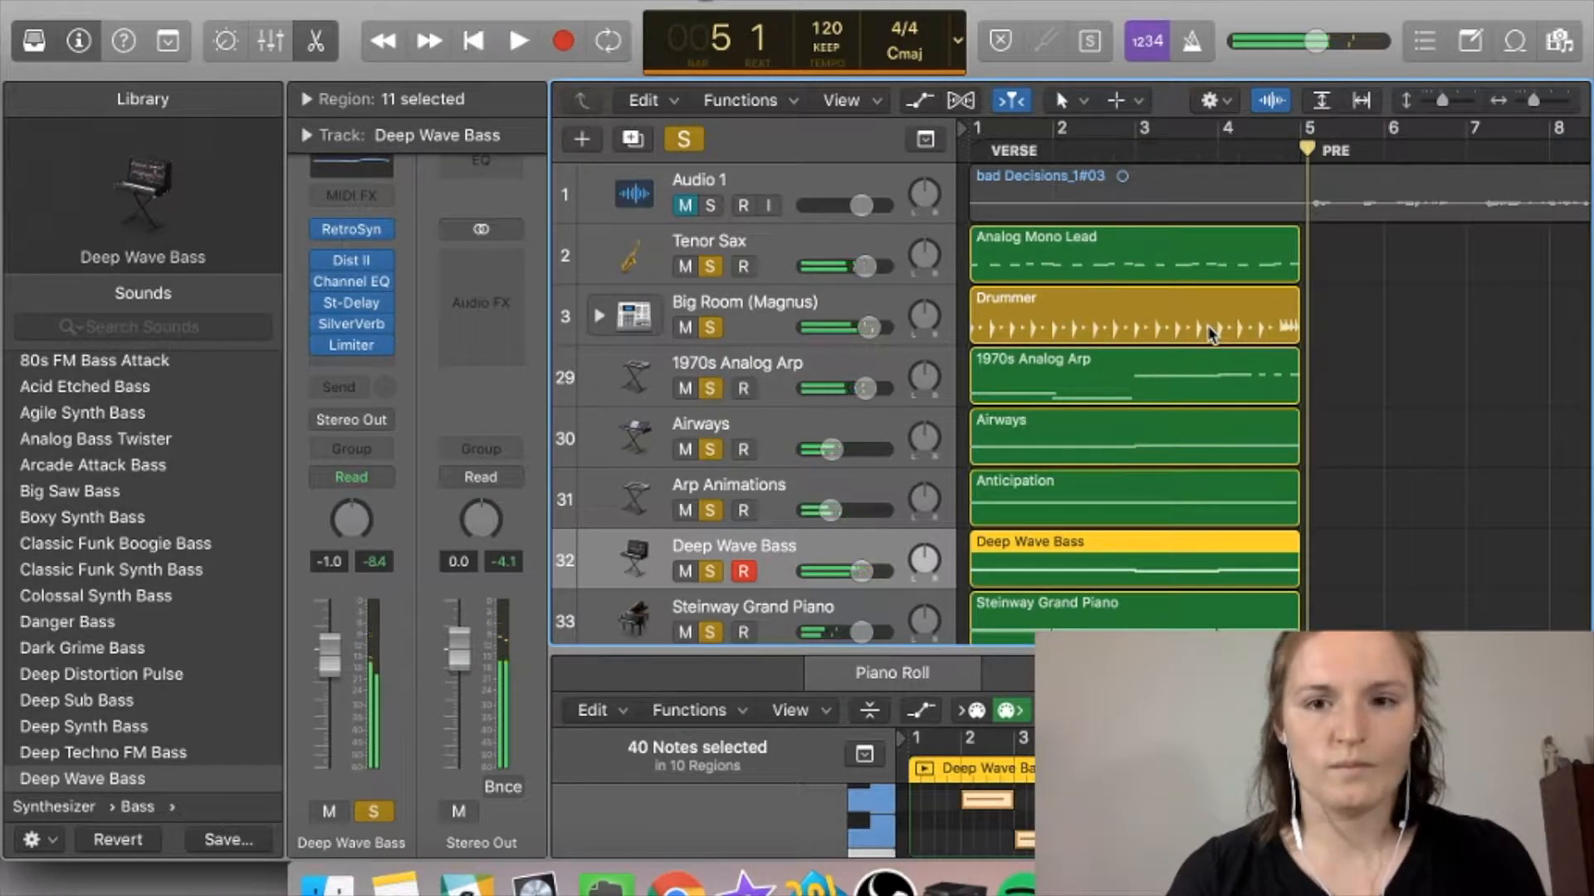
{"action": "key", "text": "Return"}
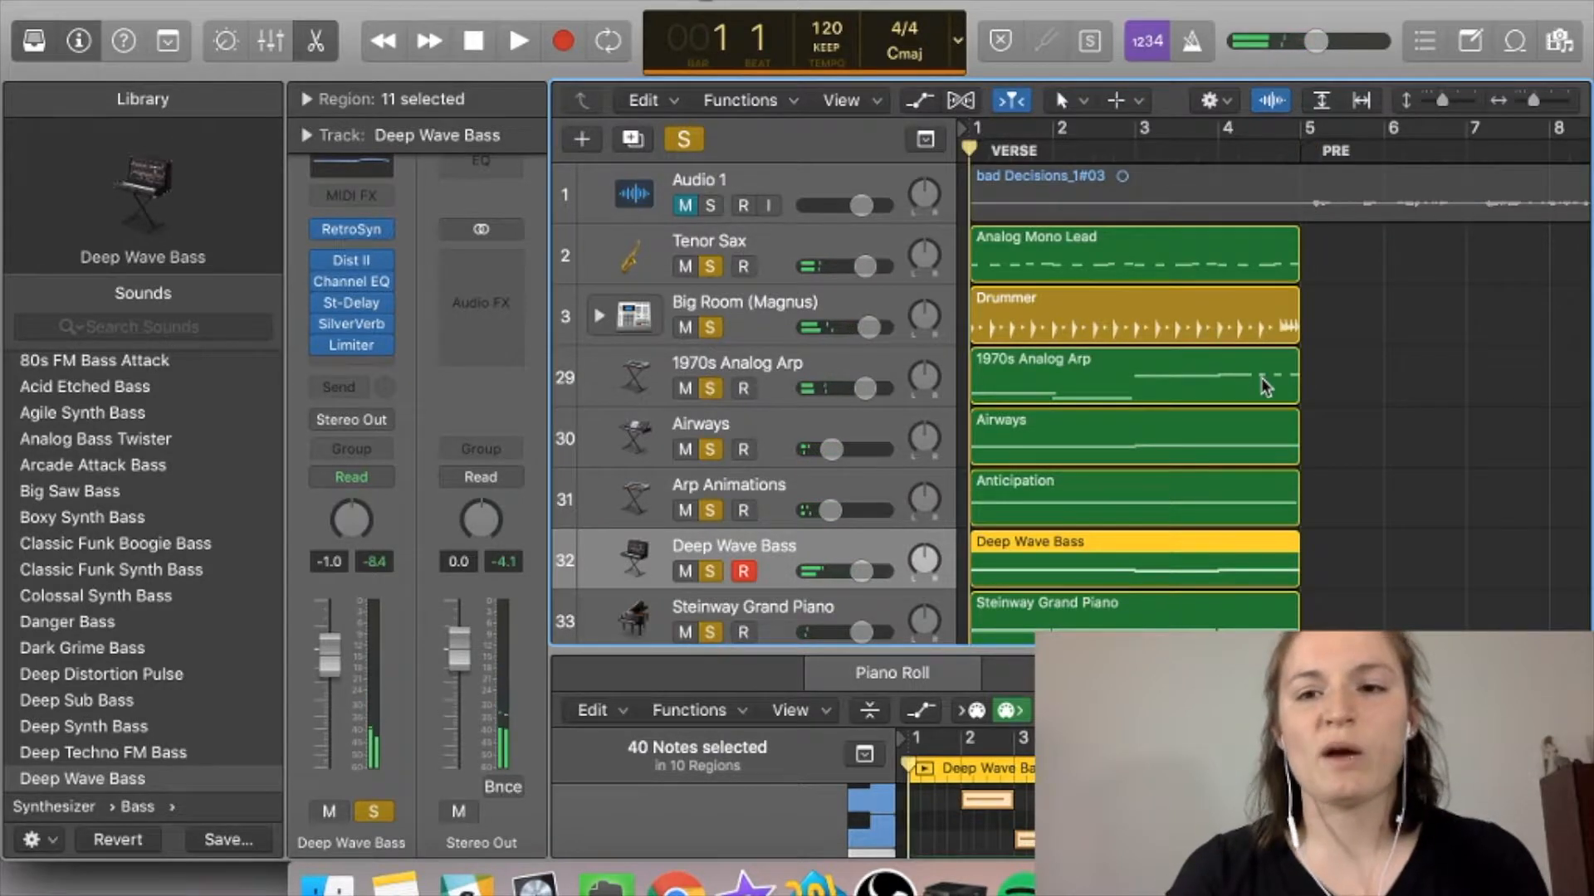
Step: Examine the whole song arrangement, followed by the soloed tracks across the verse, pre and chorus sections
{"action": "key", "text": "z"}
{"action": "key", "text": "super+Left"}
{"action": "scroll", "coordinate": [1193, 361], "scroll_direction": "down", "scroll_amount": 3}
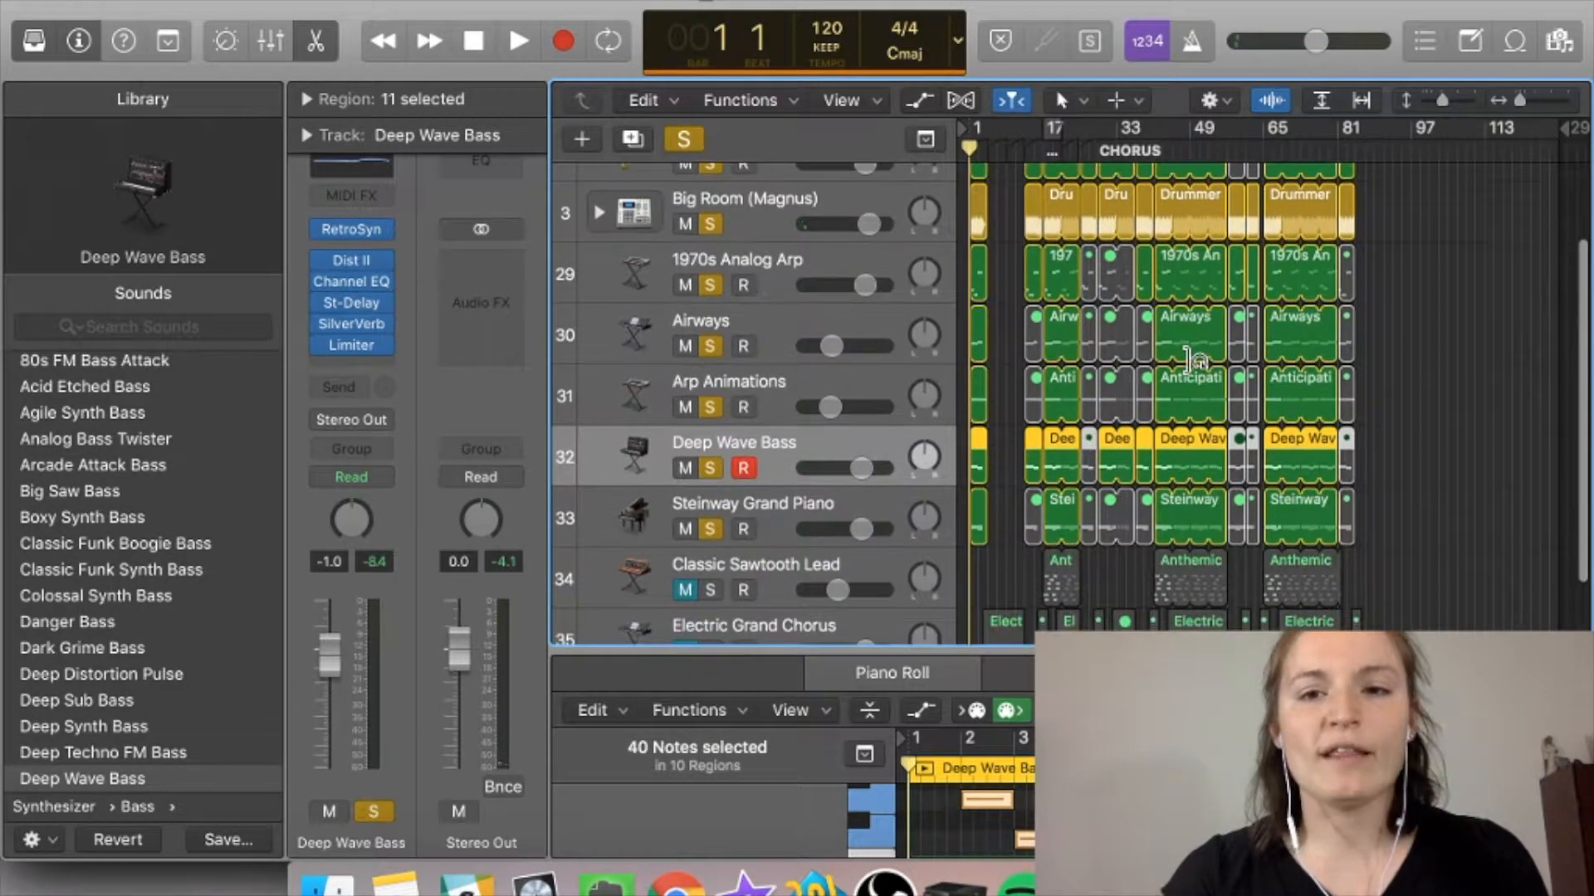
{"action": "key", "text": "super+Right"}
{"action": "key", "text": "super+Right"}
{"action": "key", "text": "super+Right"}
{"action": "key", "text": "super+Right"}
{"action": "key", "text": "super+Right"}
{"action": "key", "text": "super+Right"}
{"action": "key", "text": "super+Right"}
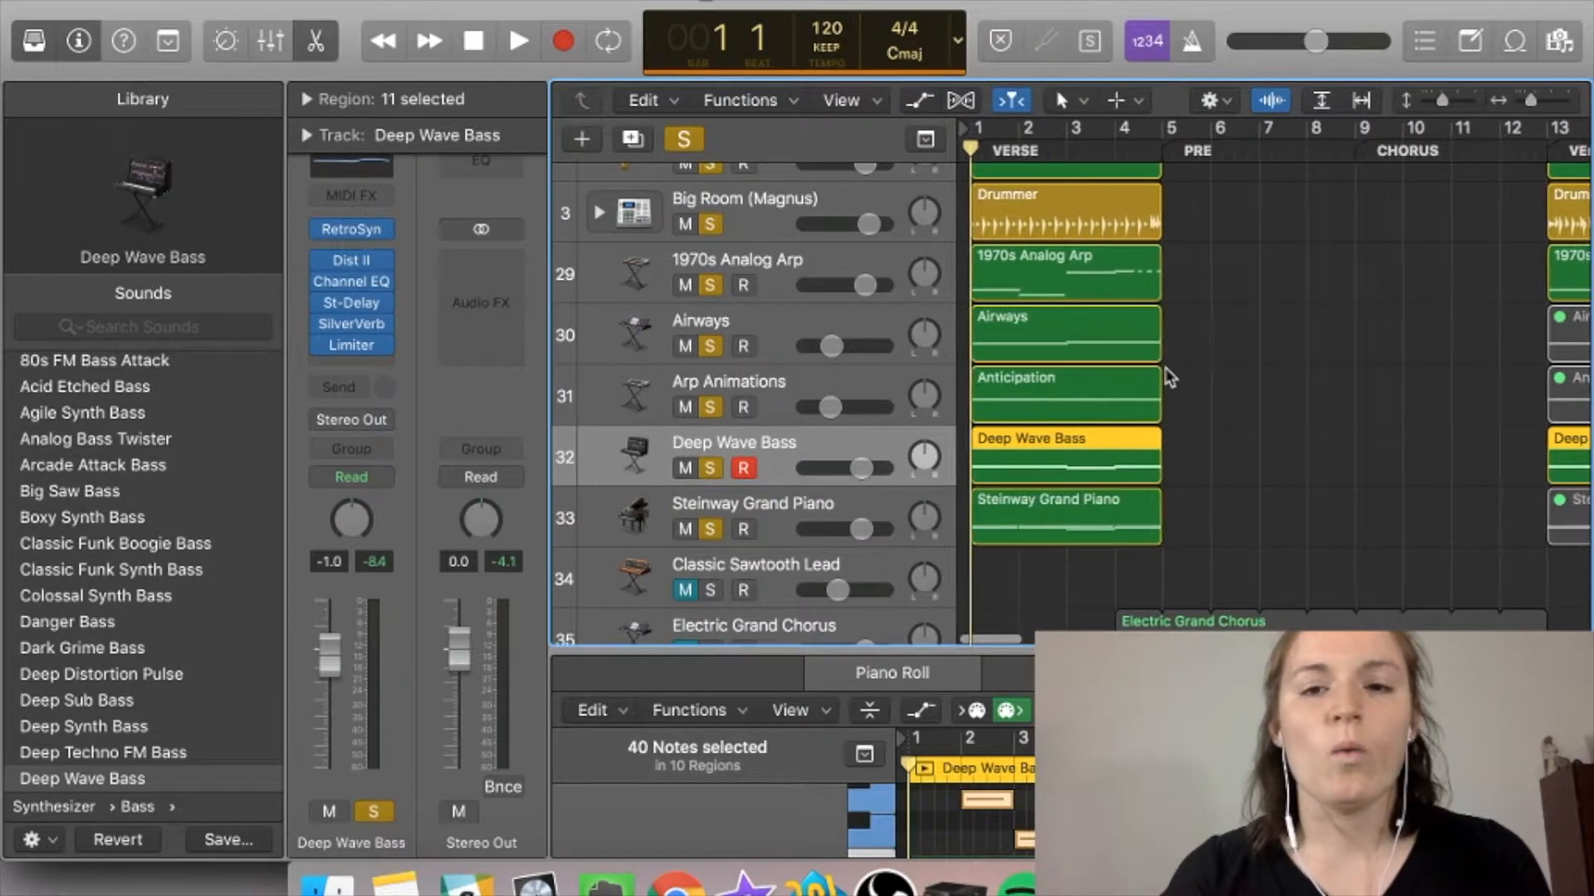
{"action": "scroll", "coordinate": [1170, 378], "scroll_direction": "up", "scroll_amount": 3}
{"action": "scroll", "coordinate": [1170, 378], "scroll_direction": "down", "scroll_amount": 1}
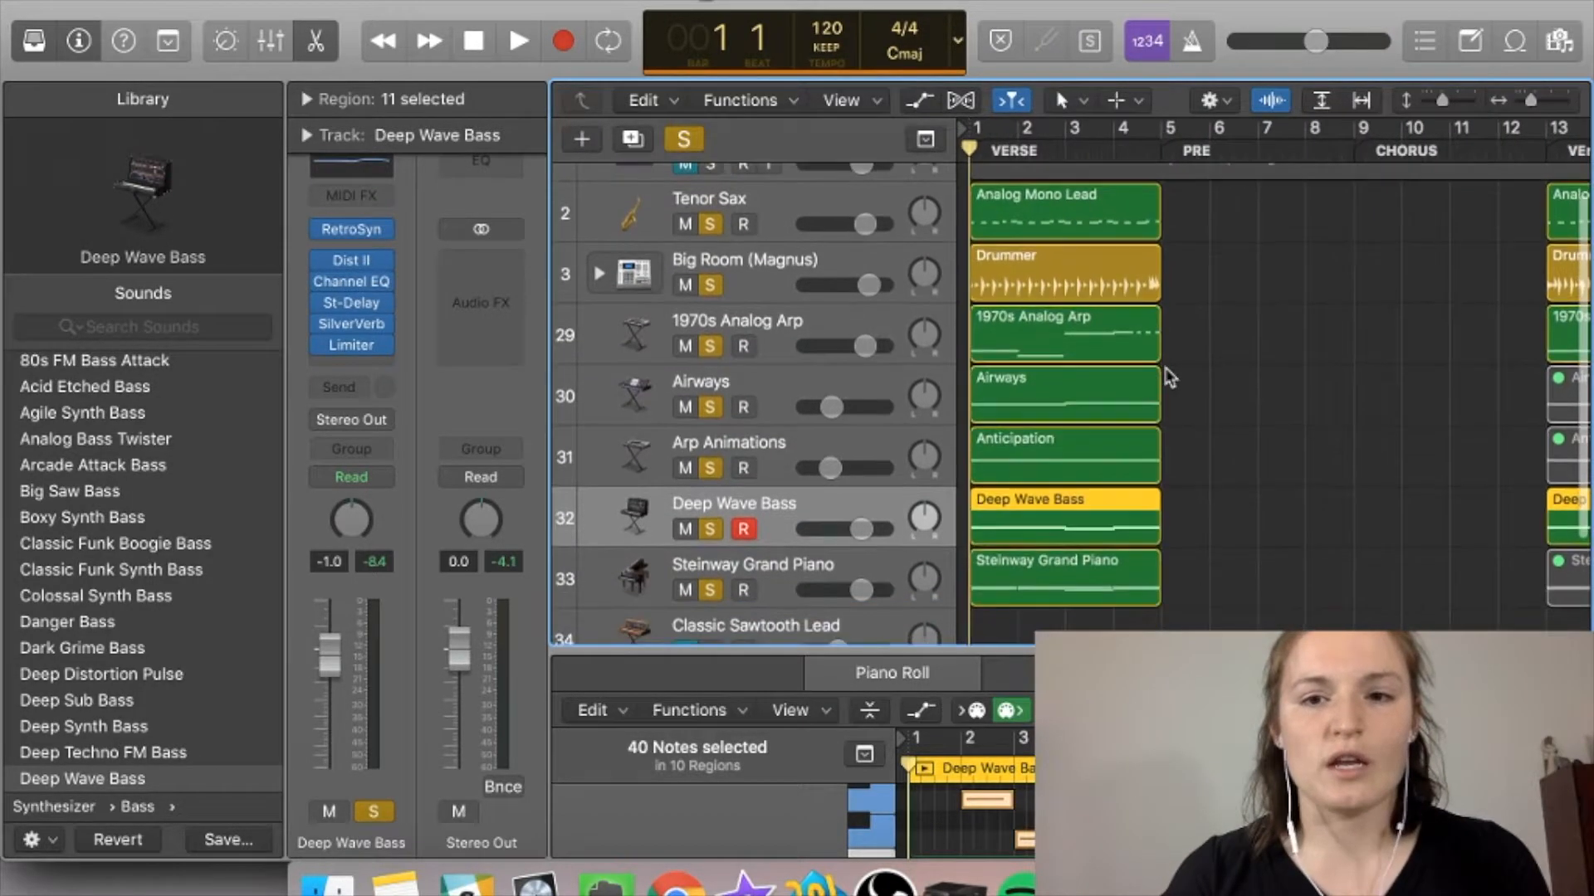
{"action": "scroll", "coordinate": [1162, 383], "scroll_direction": "down", "scroll_amount": 1}
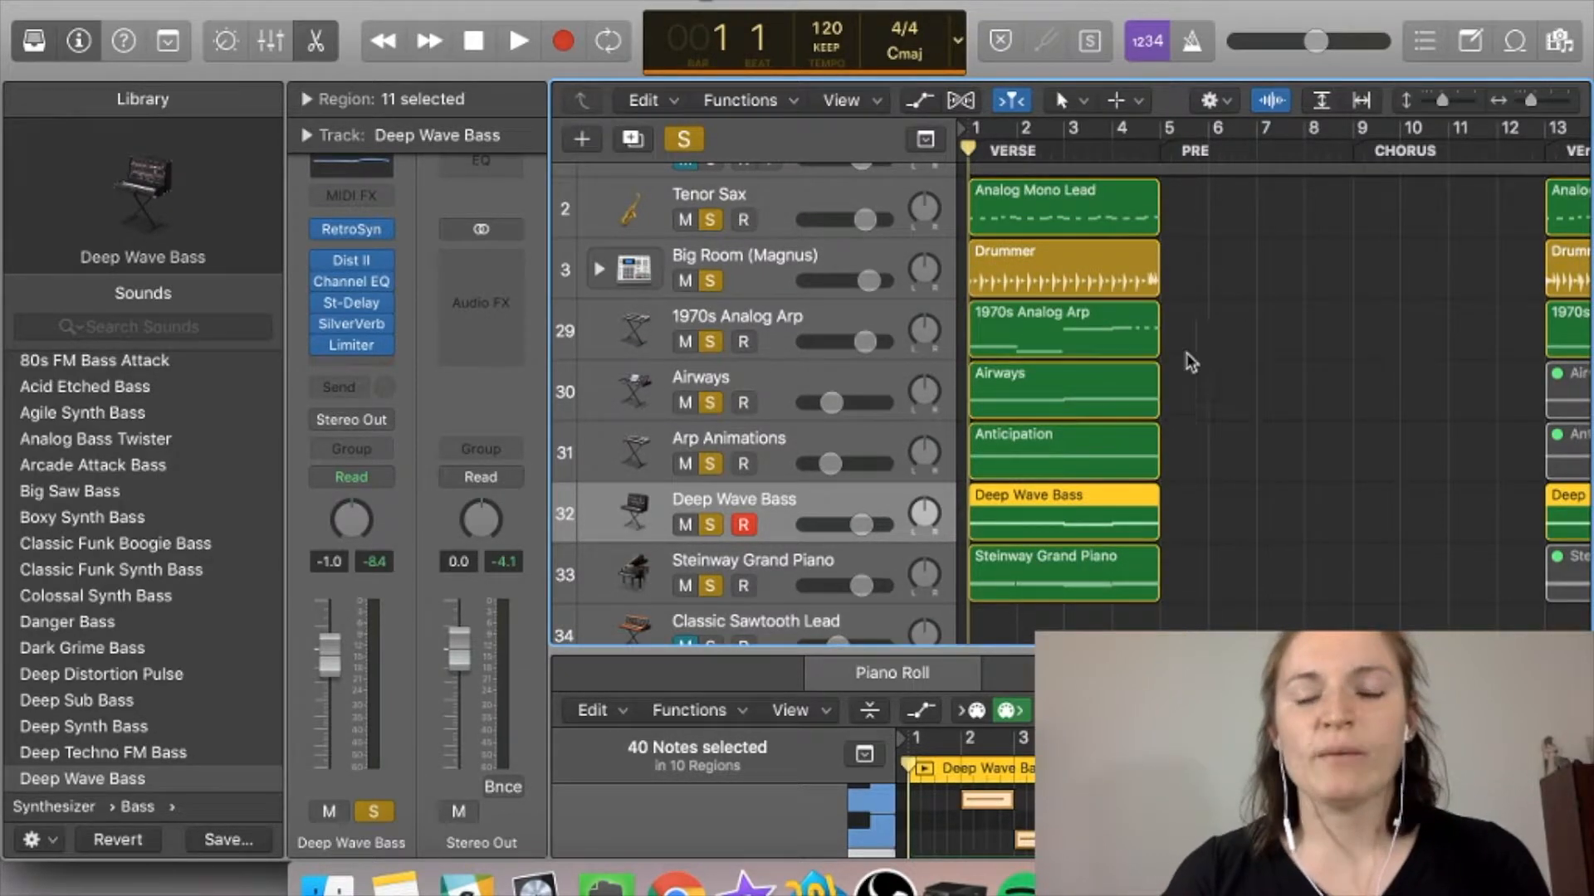
Step: Mute the 1970s Analog Arp region in the first verse, leaving its track soloed
{"action": "scroll", "coordinate": [1189, 257], "scroll_direction": "up", "scroll_amount": 1}
{"action": "scroll", "coordinate": [1189, 258], "scroll_direction": "right", "scroll_amount": 1}
{"action": "scroll", "coordinate": [1191, 266], "scroll_direction": "left", "scroll_amount": 1}
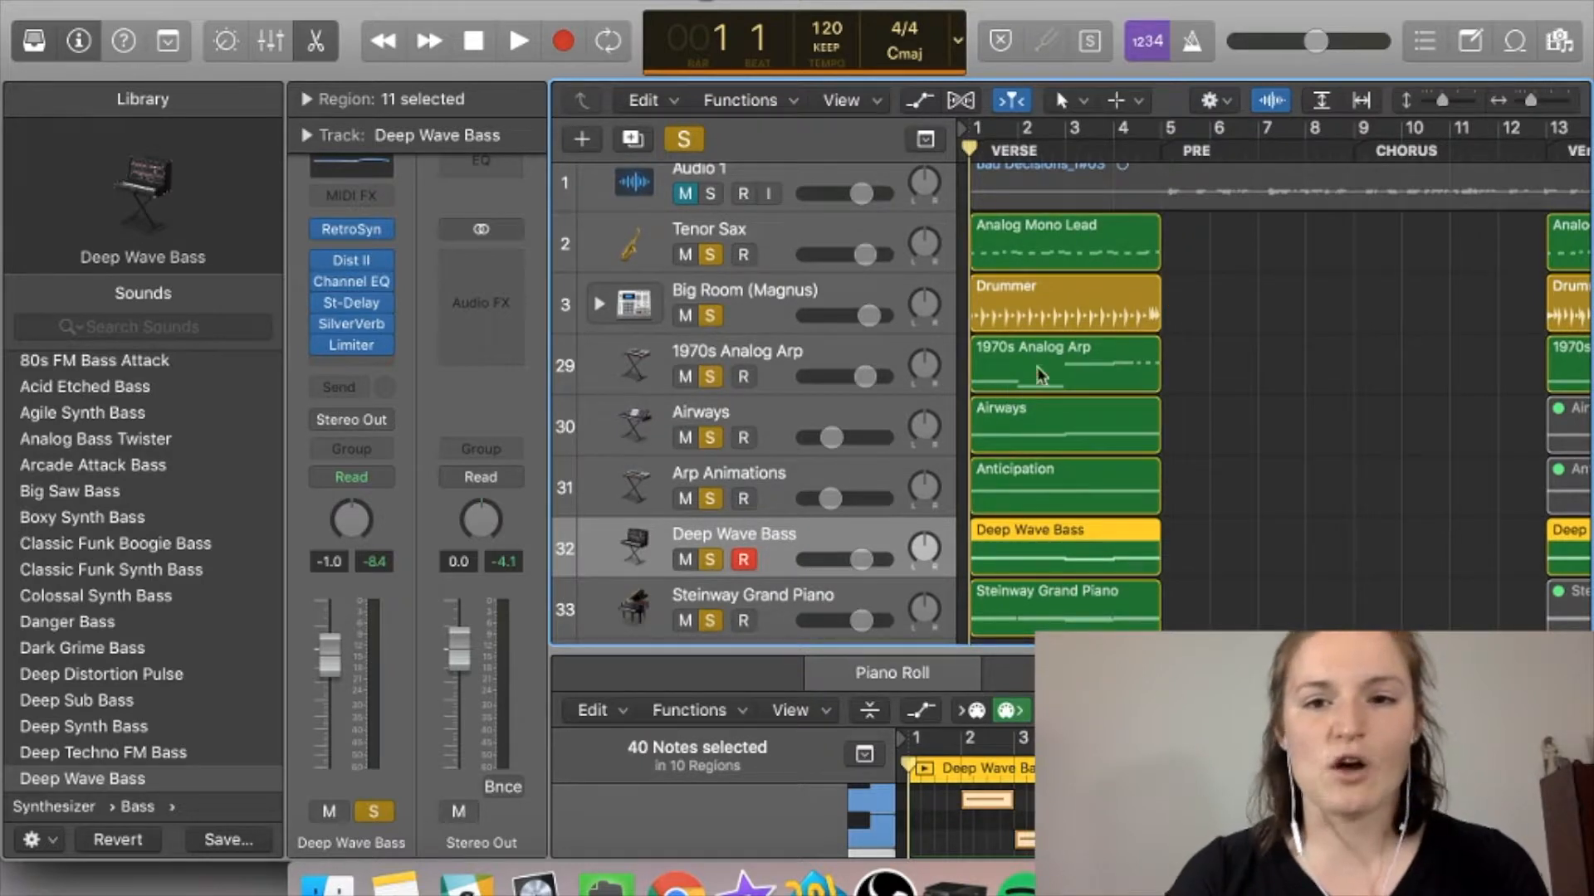
{"action": "left_click", "coordinate": [1200, 377]}
{"action": "left_click", "coordinate": [1114, 346]}
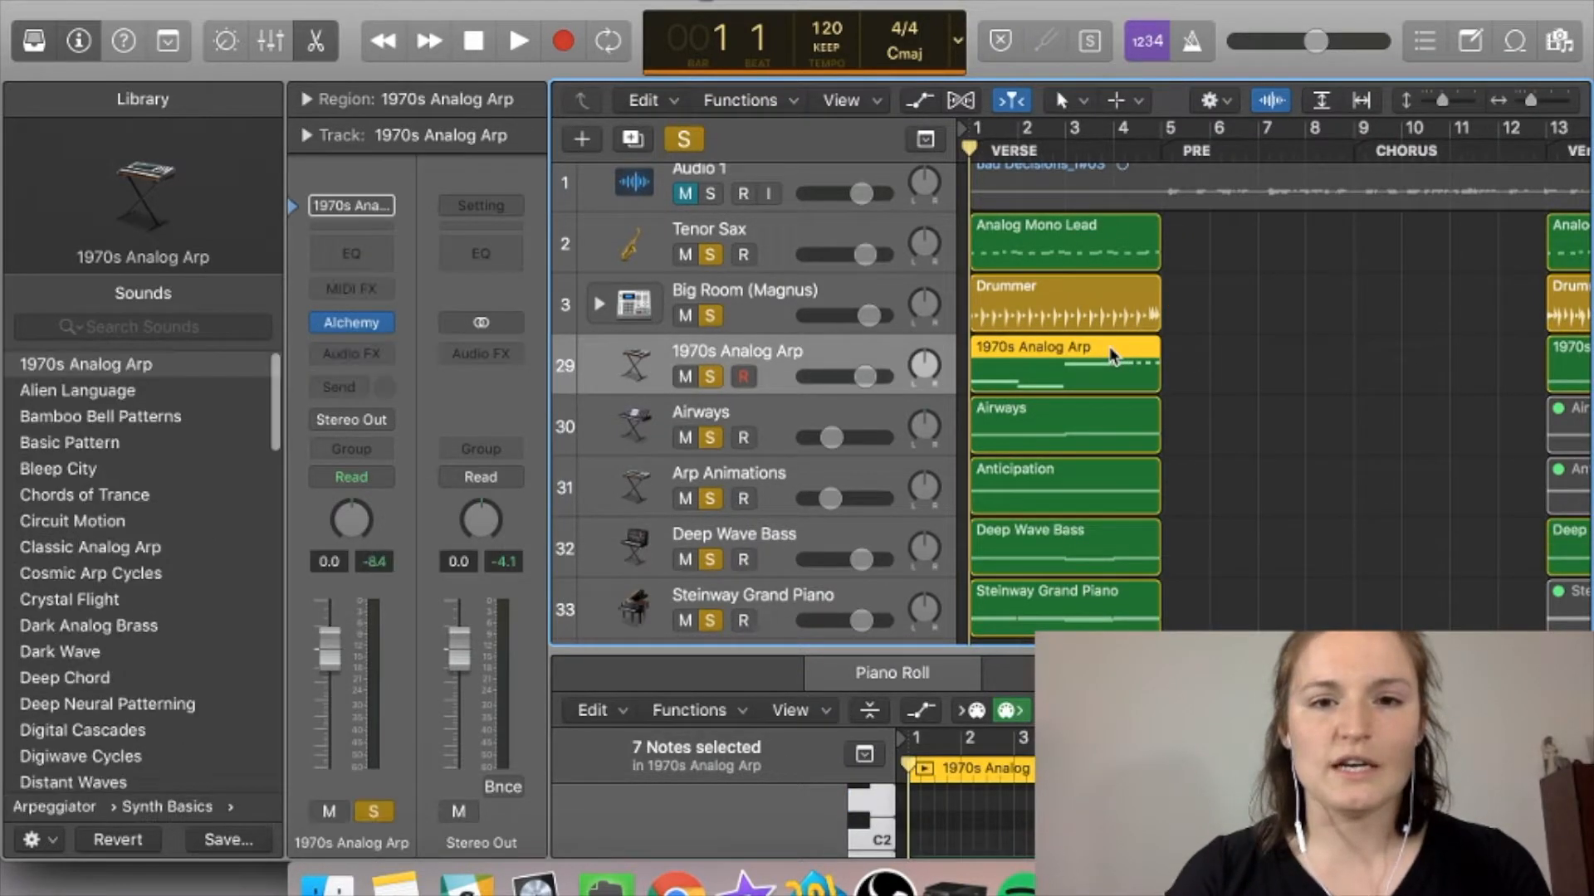
{"action": "right_click", "coordinate": [1110, 349]}
{"action": "key", "text": "Escape"}
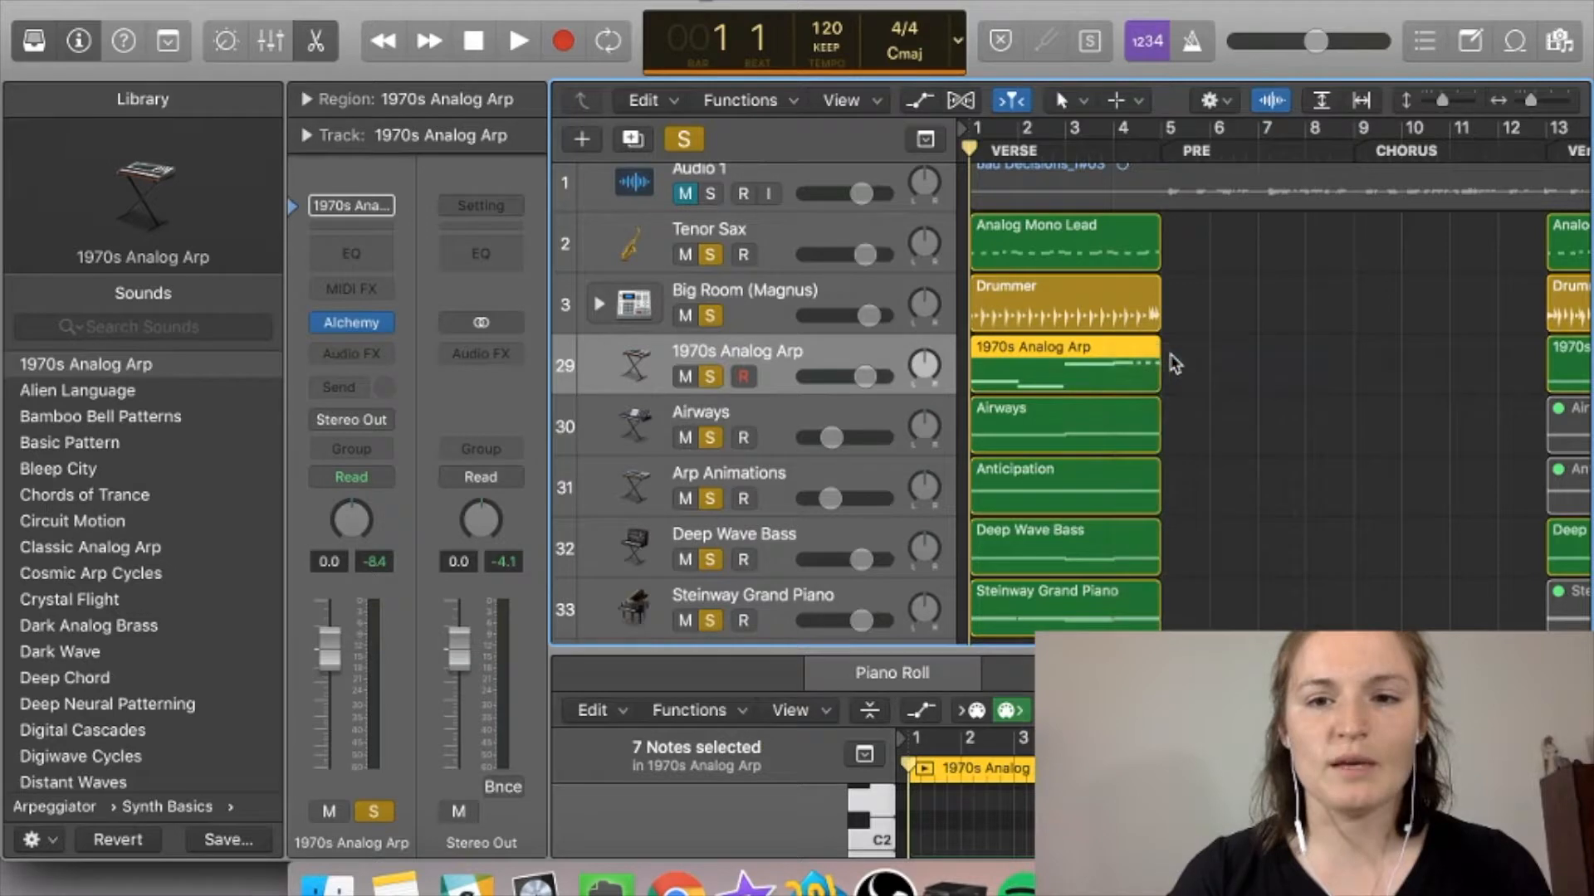
{"action": "key", "text": "ctrl+m"}
Step: Mute the Airways region and the Anticipation region on the Arp Animations track in the first verse
{"action": "right_click", "coordinate": [1088, 402]}
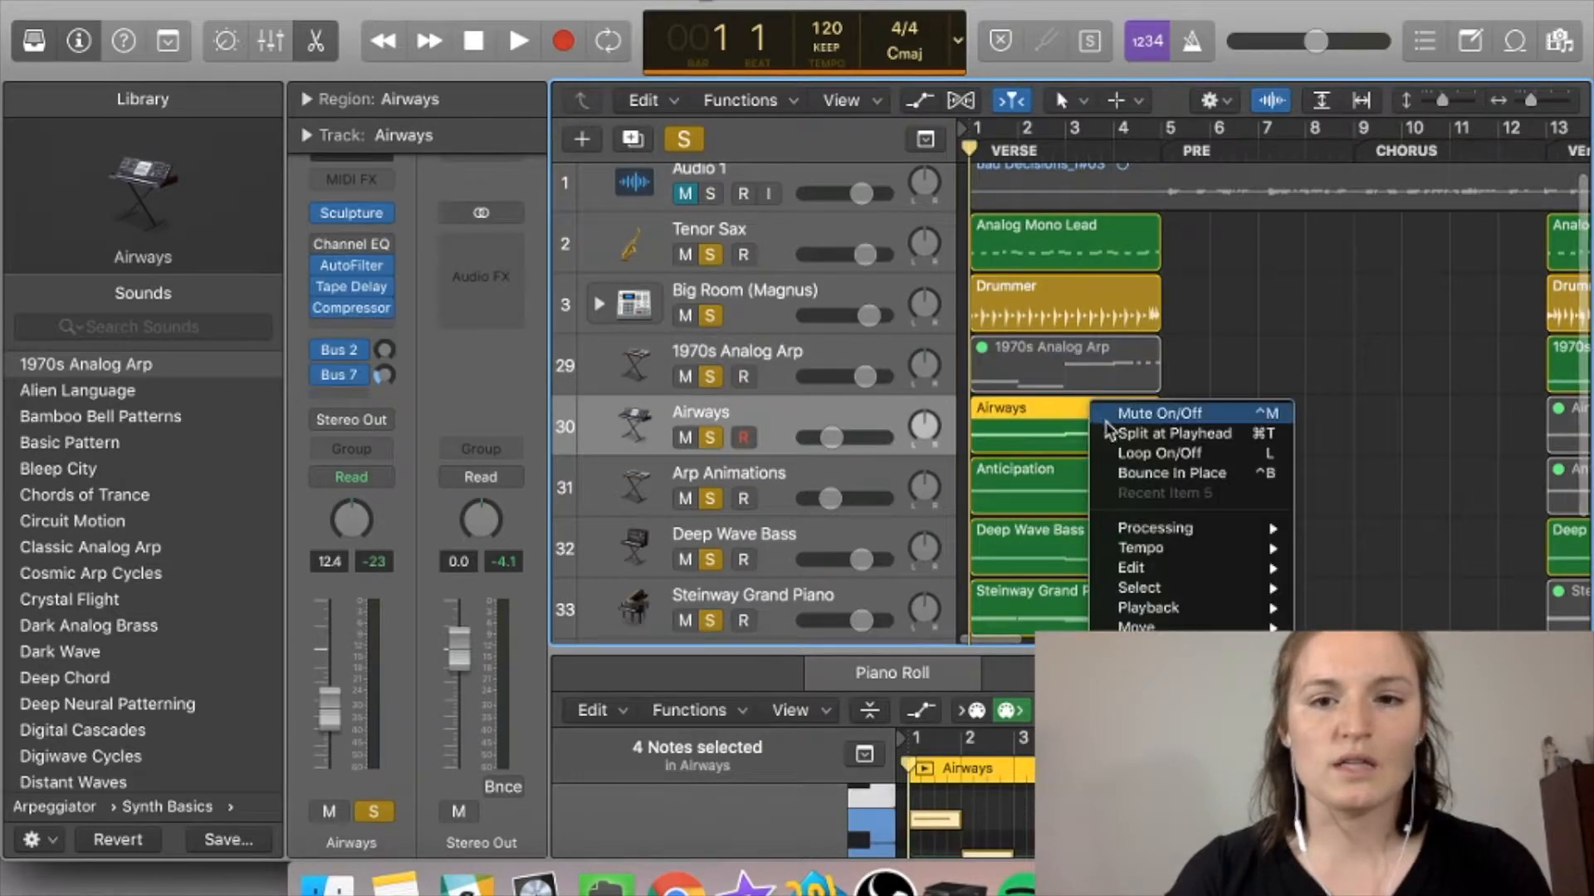
{"action": "left_click", "coordinate": [1122, 413]}
{"action": "left_click", "coordinate": [1043, 470]}
{"action": "right_click", "coordinate": [1043, 470]}
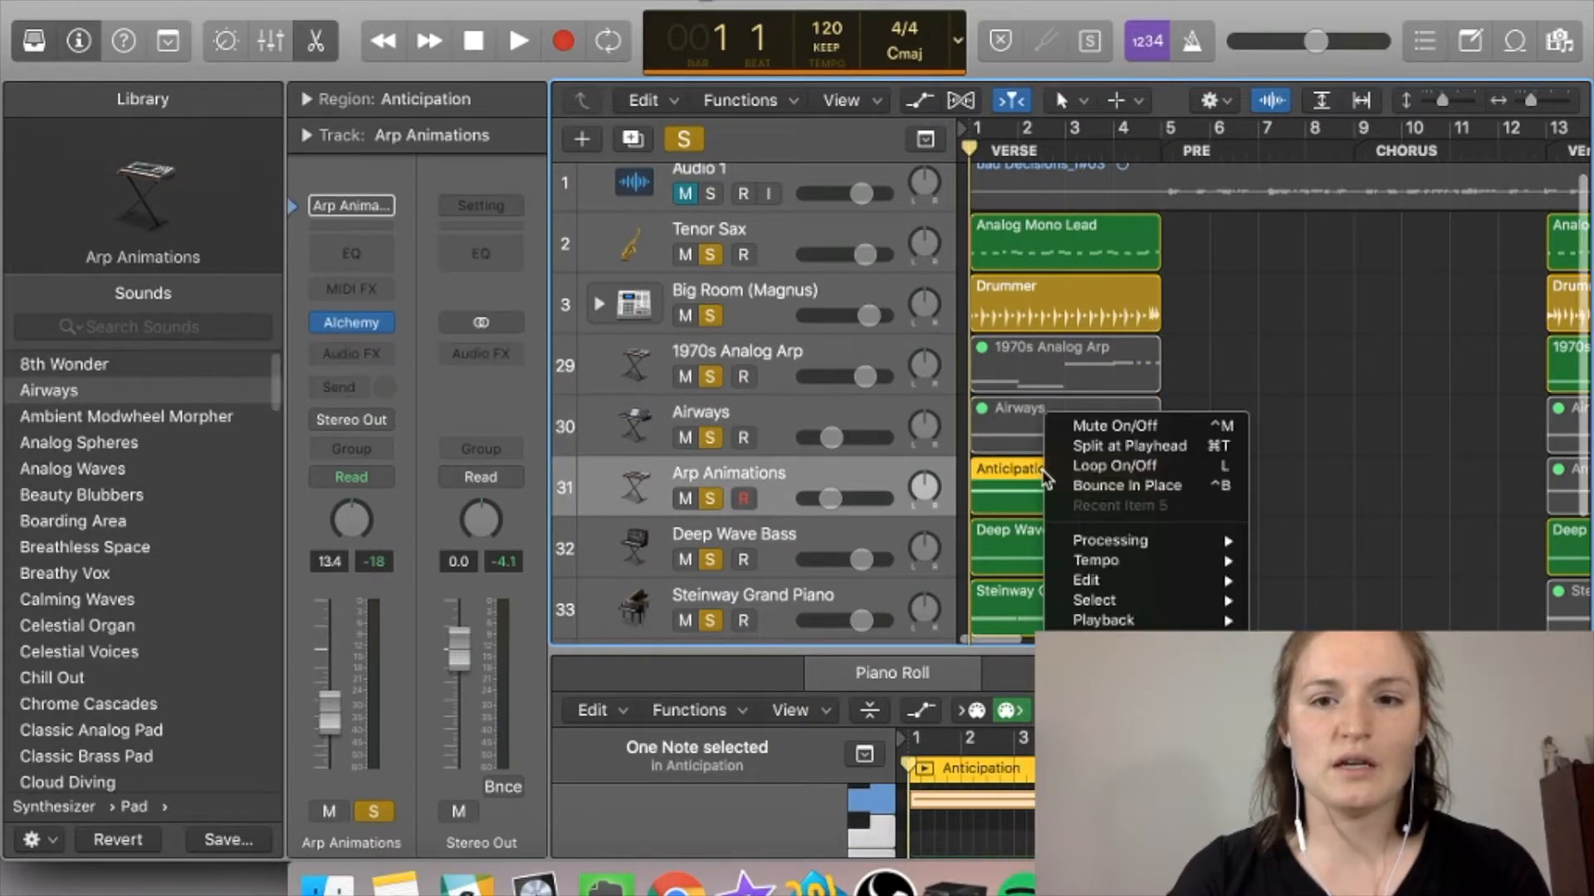
{"action": "left_click", "coordinate": [1129, 430]}
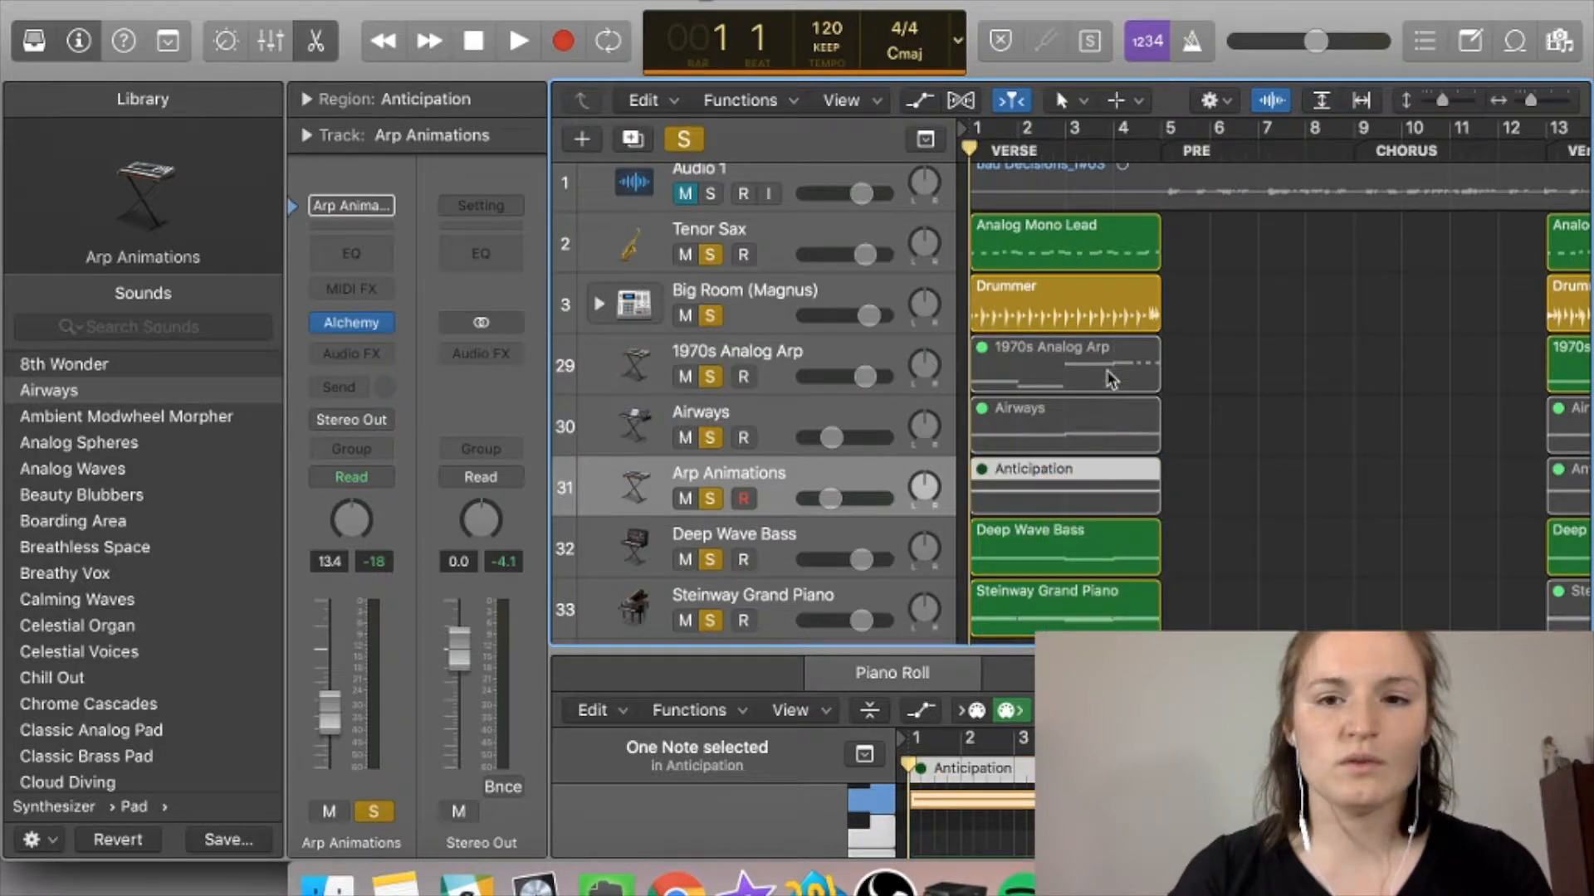
Step: Mute the Deep Wave Bass and Steinway Grand Piano regions in the first verse
{"action": "left_click", "coordinate": [1034, 541]}
{"action": "right_click", "coordinate": [1034, 541]}
{"action": "left_click", "coordinate": [1108, 424]}
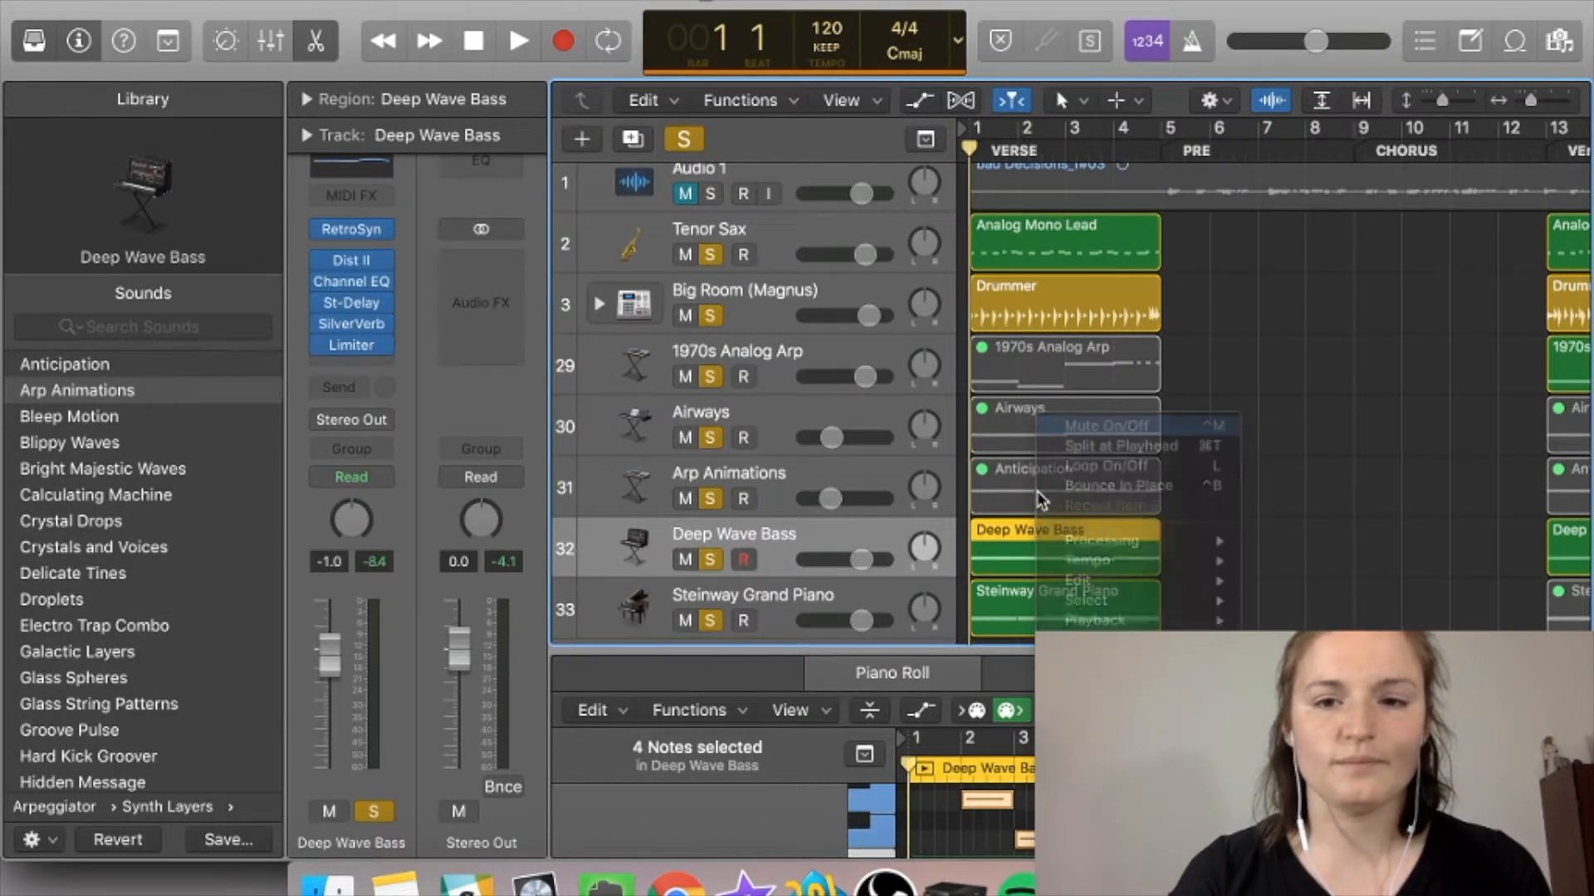
{"action": "scroll", "coordinate": [1038, 490], "scroll_direction": "down", "scroll_amount": 1}
{"action": "left_click", "coordinate": [1043, 570]}
{"action": "right_click", "coordinate": [1043, 570]}
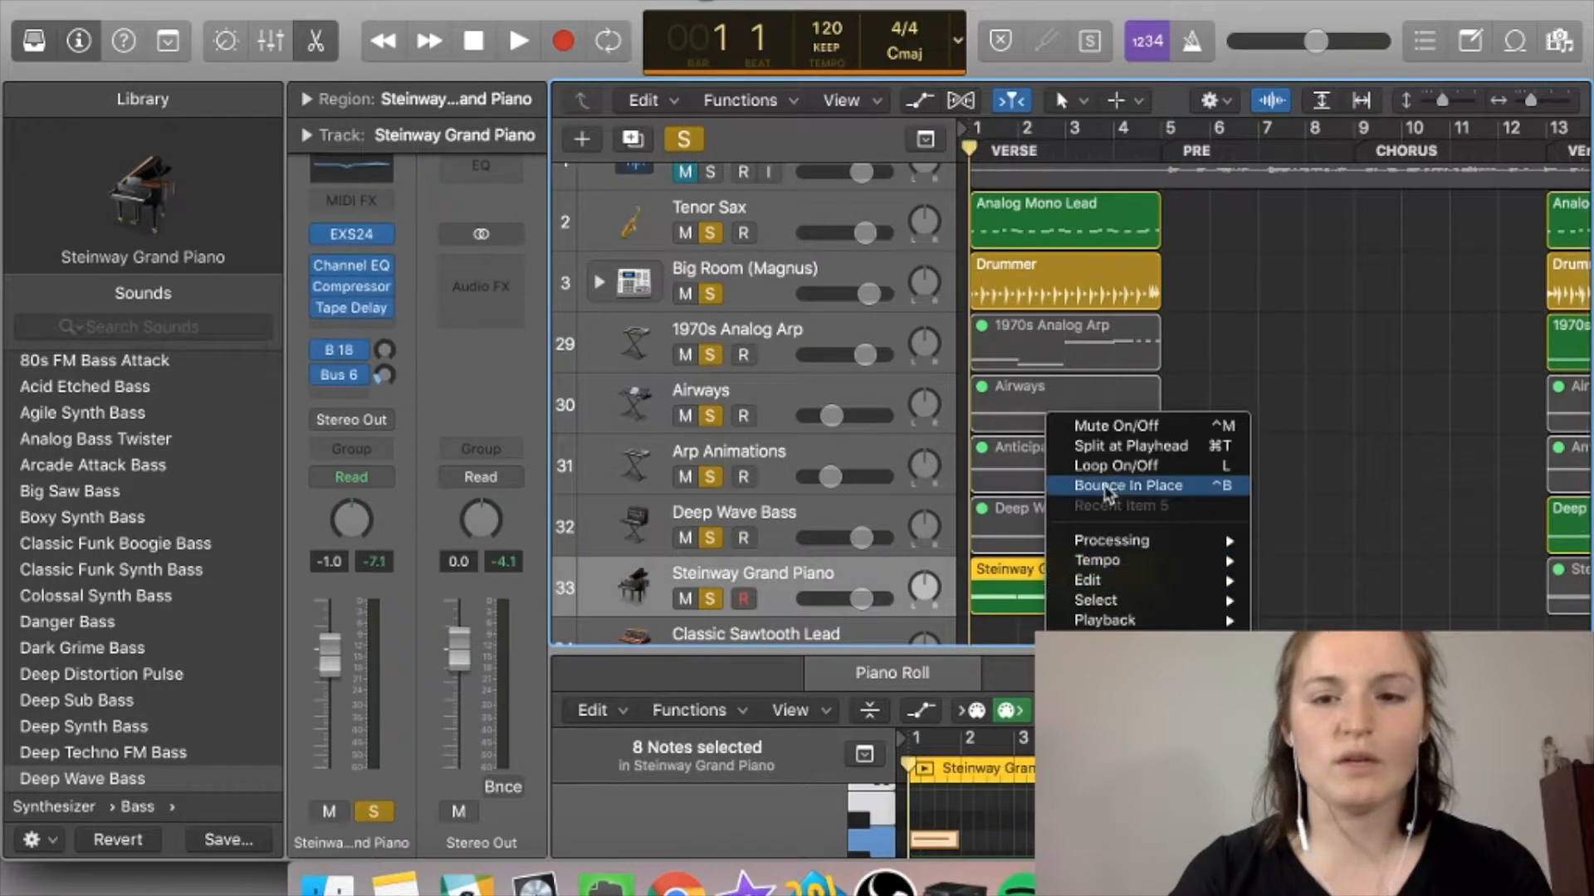
{"action": "left_click", "coordinate": [1112, 425]}
{"action": "scroll", "coordinate": [1162, 454], "scroll_direction": "up", "scroll_amount": 1}
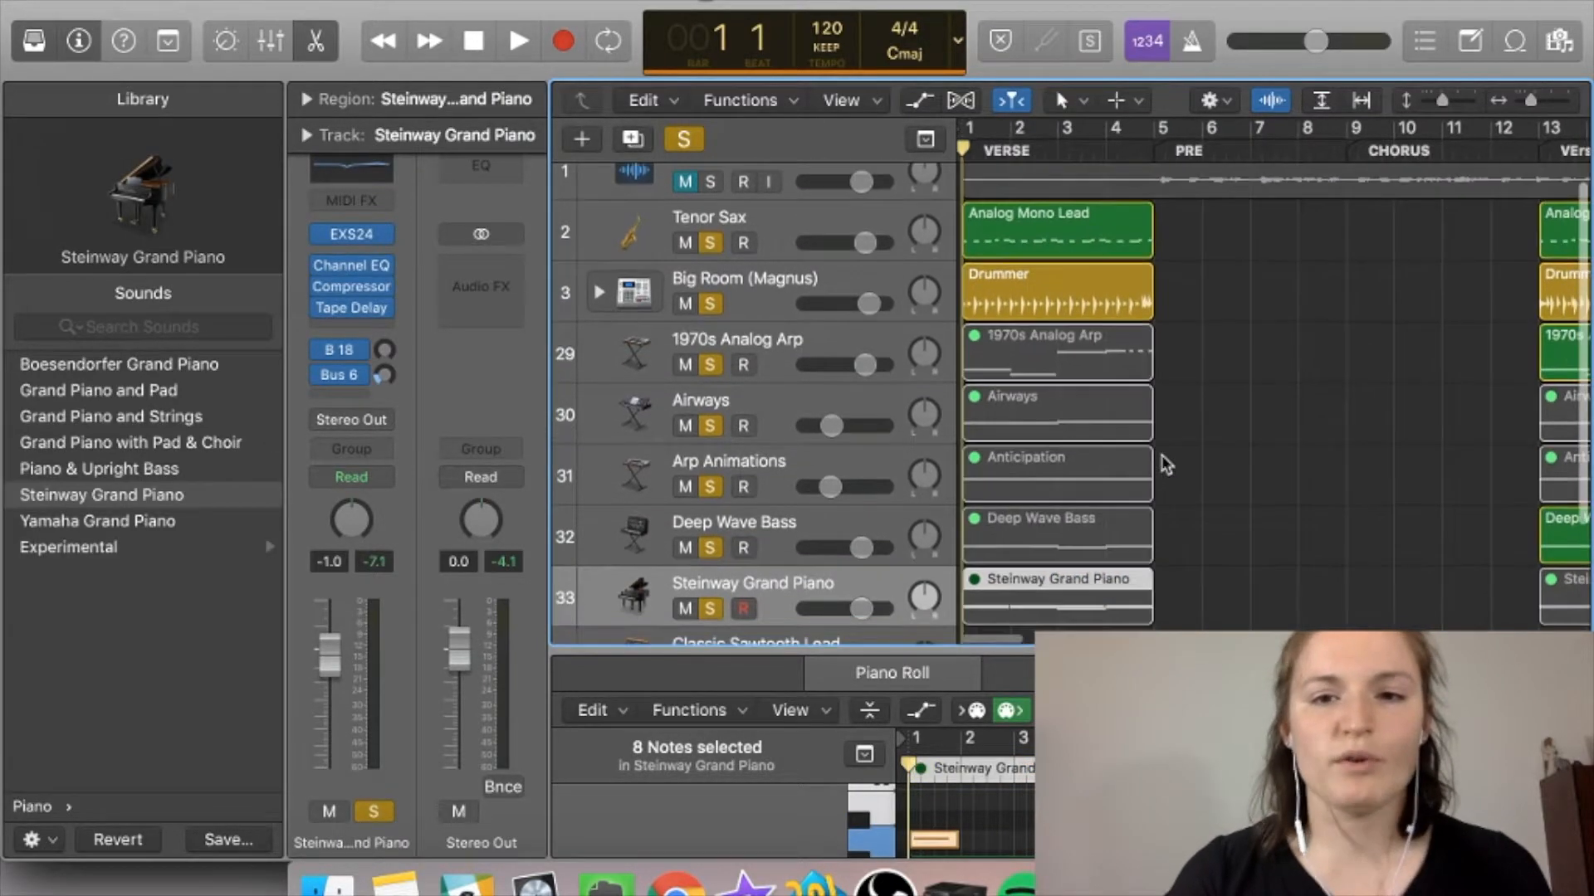
Step: Select all seven regions of the first verse and loop them through the pre and chorus up to bar 13
{"action": "left_click_drag", "start_coordinate": [1191, 615], "coordinate": [1109, 338]}
{"action": "left_click_drag", "start_coordinate": [1096, 225], "coordinate": [1521, 278]}
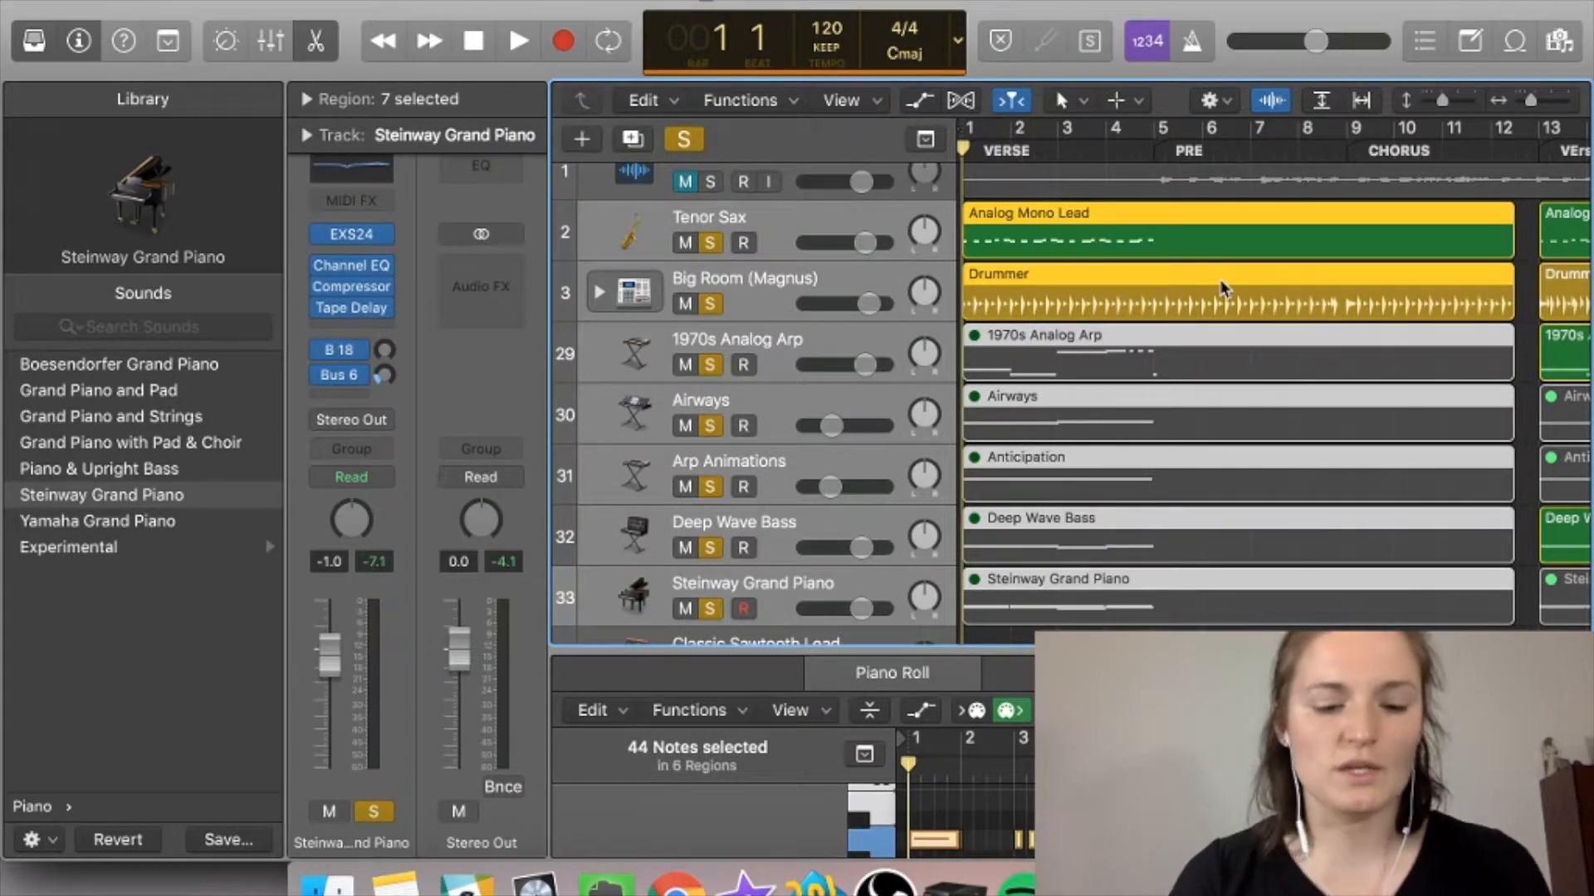
{"action": "key", "text": "super+z"}
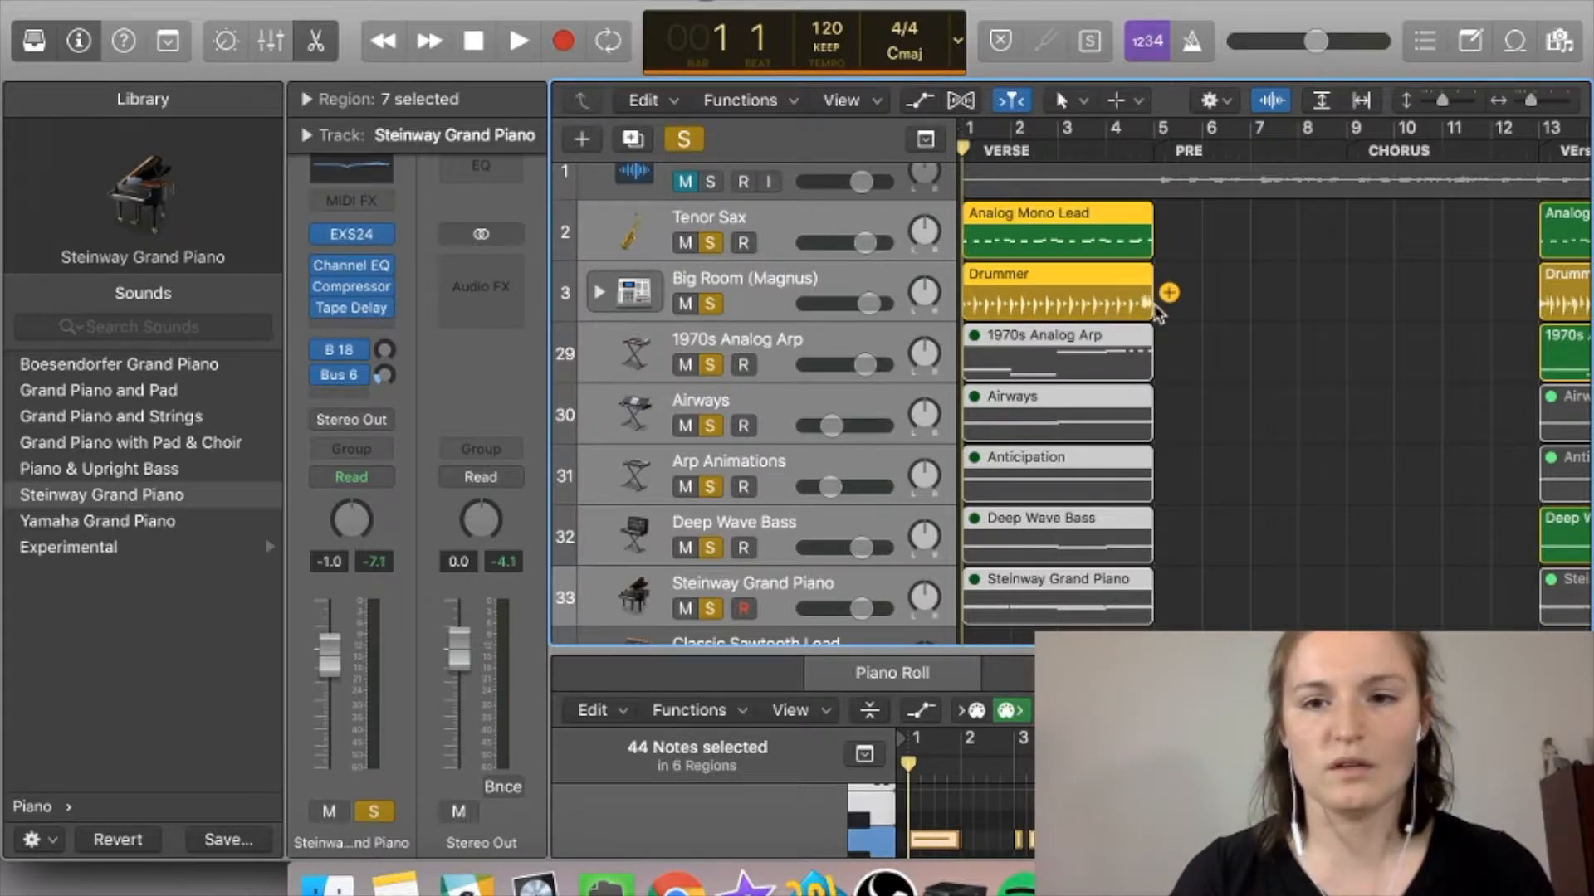
{"action": "left_click_drag", "start_coordinate": [1154, 288], "coordinate": [1534, 304]}
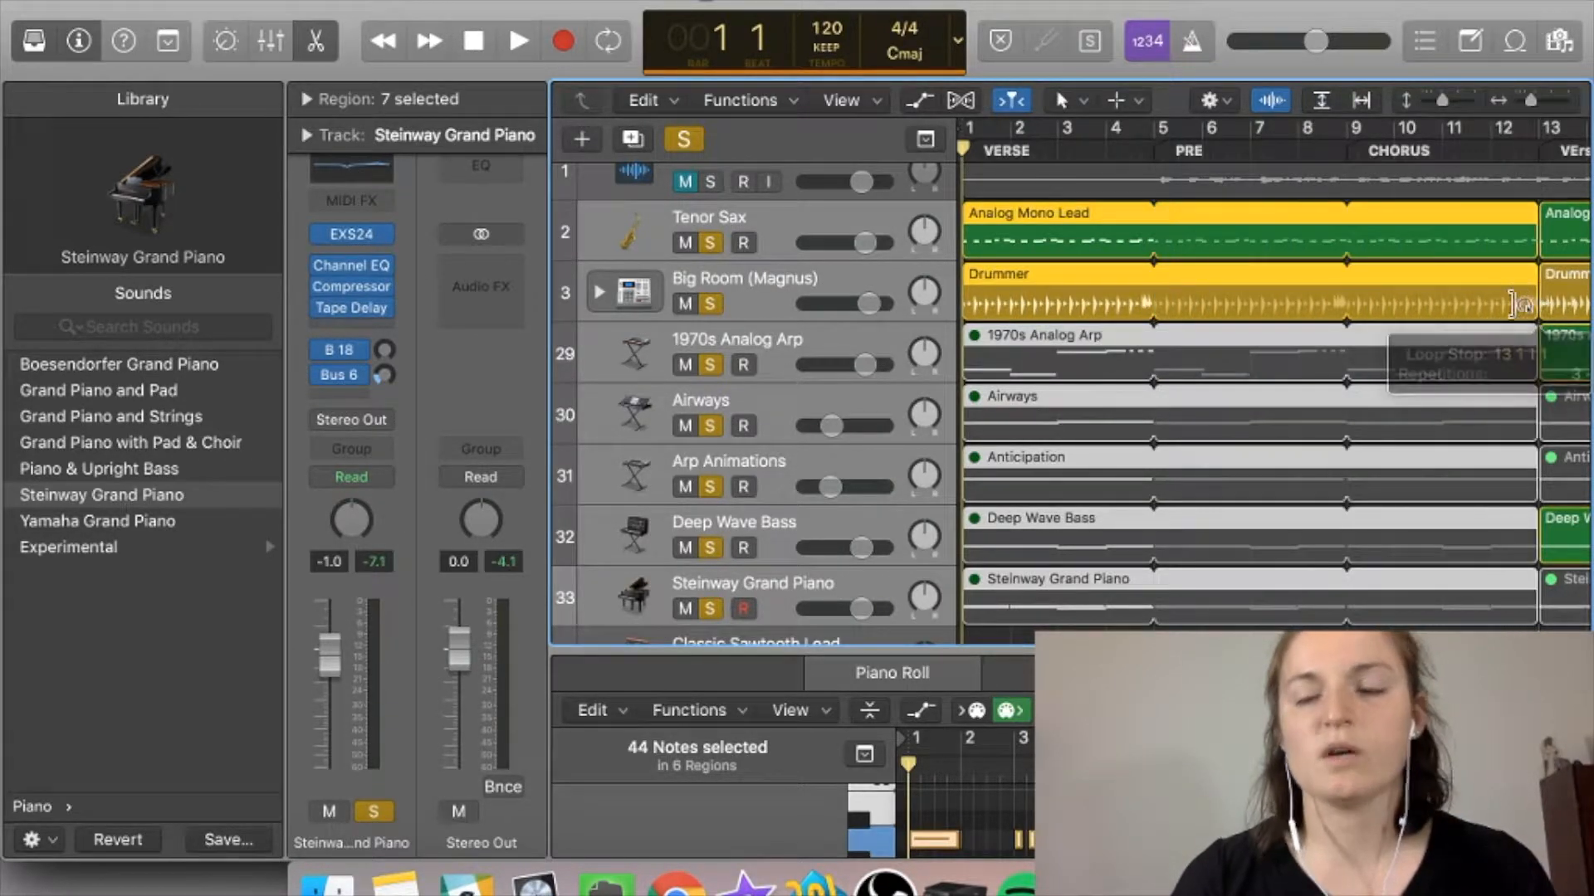
Step: Examine how the looped and muted regions line up with the second verse and the following sections
{"action": "scroll", "coordinate": [1403, 326], "scroll_direction": "down", "scroll_amount": 10}
{"action": "scroll", "coordinate": [1403, 325], "scroll_direction": "up", "scroll_amount": 8}
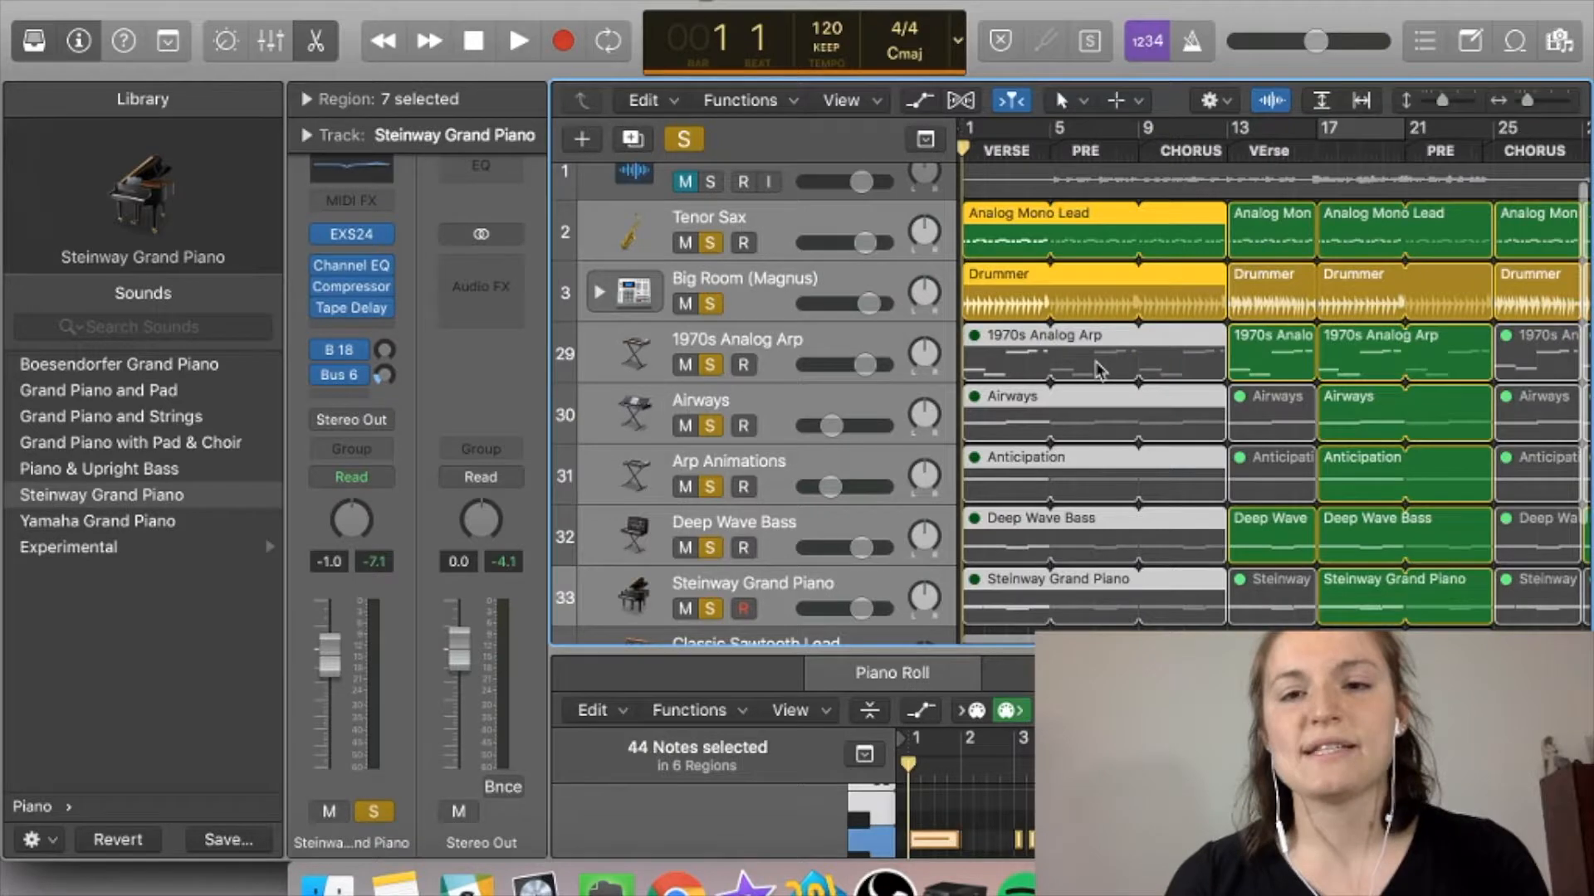
{"action": "scroll", "coordinate": [1097, 369], "scroll_direction": "up", "scroll_amount": 2}
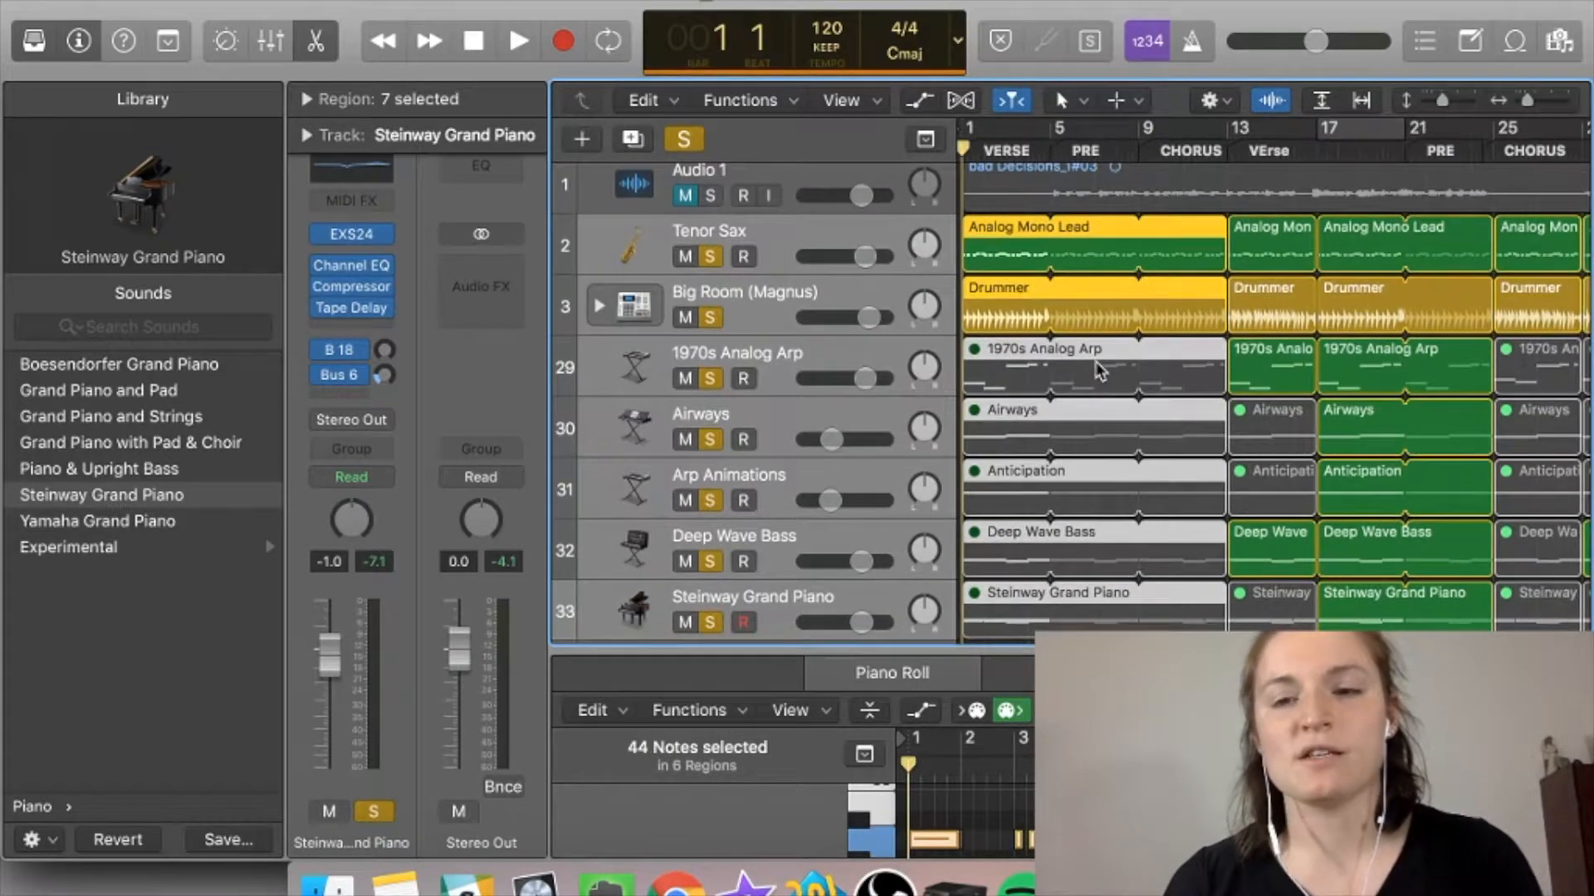
{"action": "scroll", "coordinate": [1083, 411], "scroll_direction": "left", "scroll_amount": 1}
{"action": "scroll", "coordinate": [1083, 411], "scroll_direction": "right", "scroll_amount": 5}
{"action": "scroll", "coordinate": [1083, 411], "scroll_direction": "left", "scroll_amount": 5}
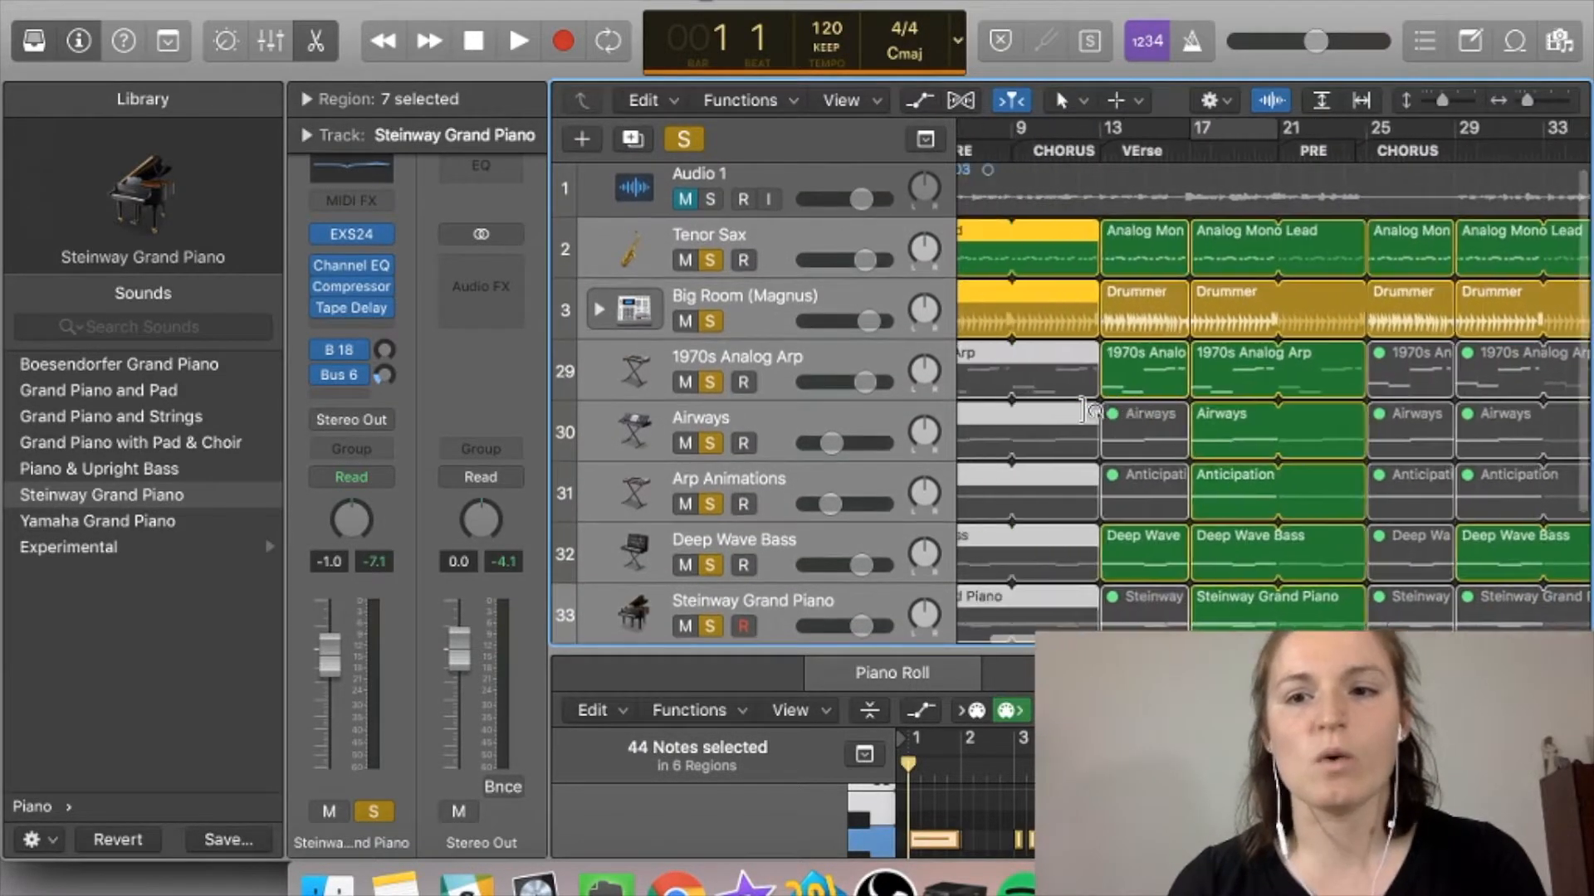
{"action": "scroll", "coordinate": [1082, 411], "scroll_direction": "down", "scroll_amount": 2}
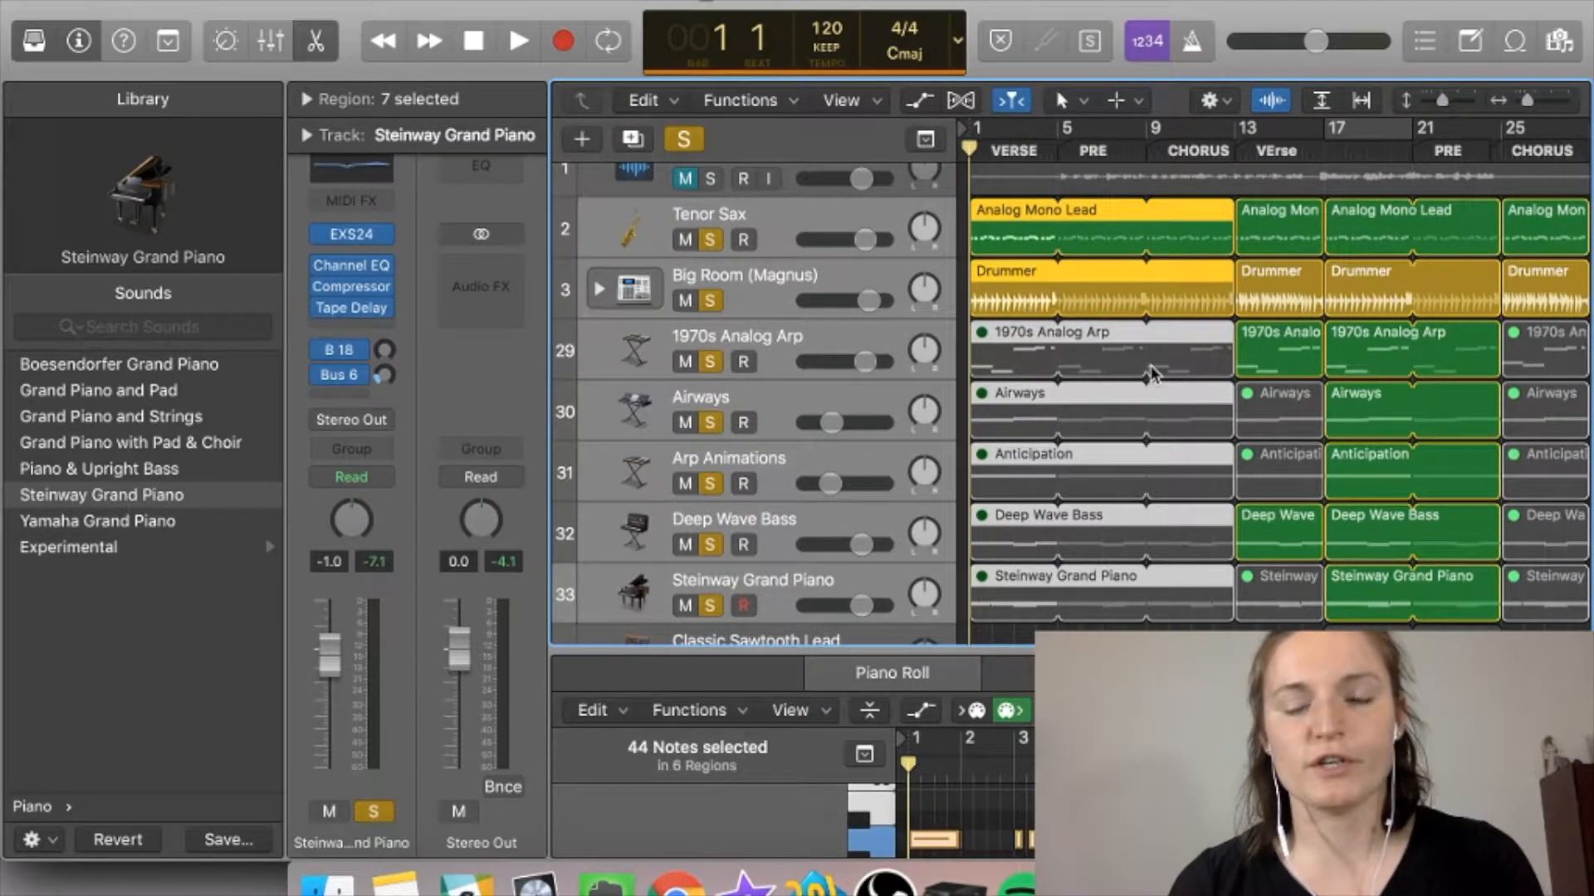
Step: Play the soloed tracks from bar 1 through the first verse and stop in the pre section
{"action": "key", "text": "space"}
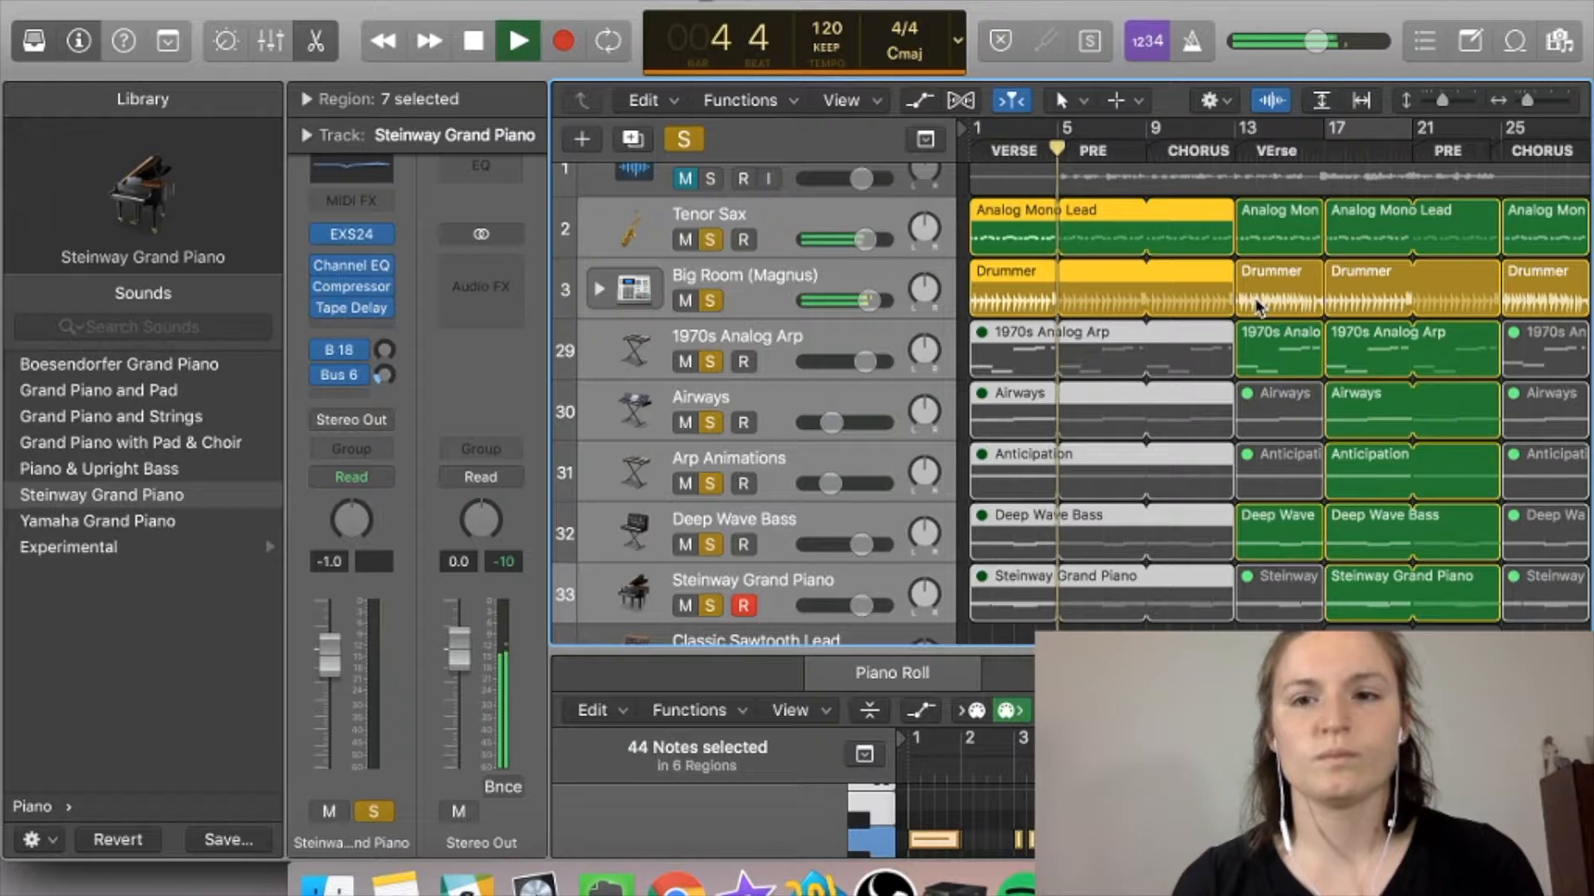
{"action": "key", "text": "space"}
{"action": "left_click", "coordinate": [1011, 153]}
{"action": "left_click", "coordinate": [1118, 155]}
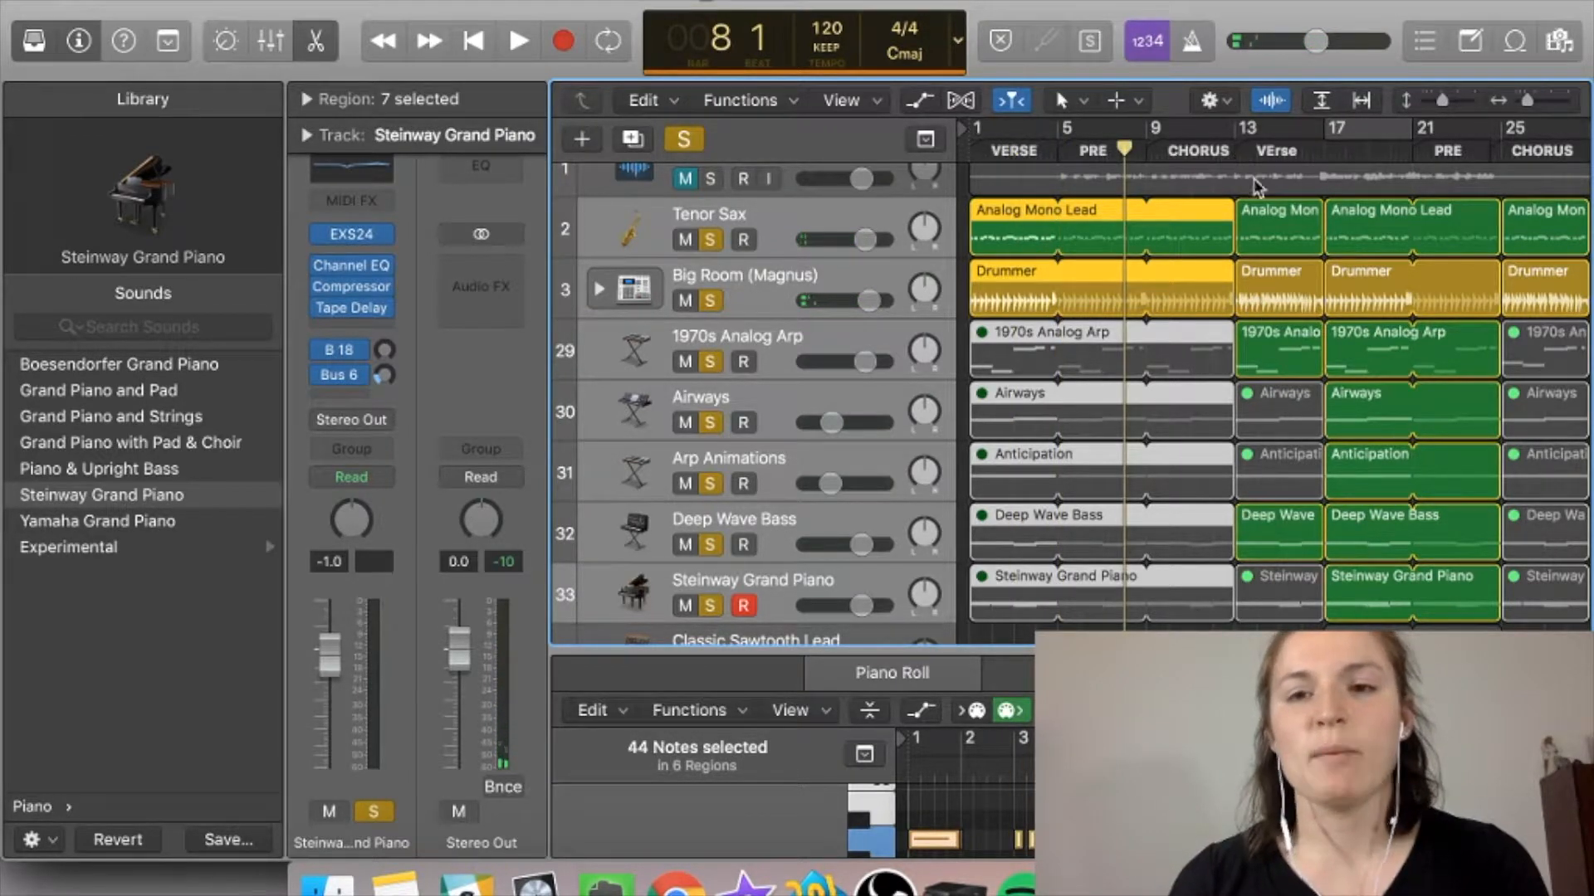
Step: Turn off all track solos and play the second verse from bar 13, briefly soloing the 1970s Analog Arp track
{"action": "left_click", "coordinate": [1234, 153]}
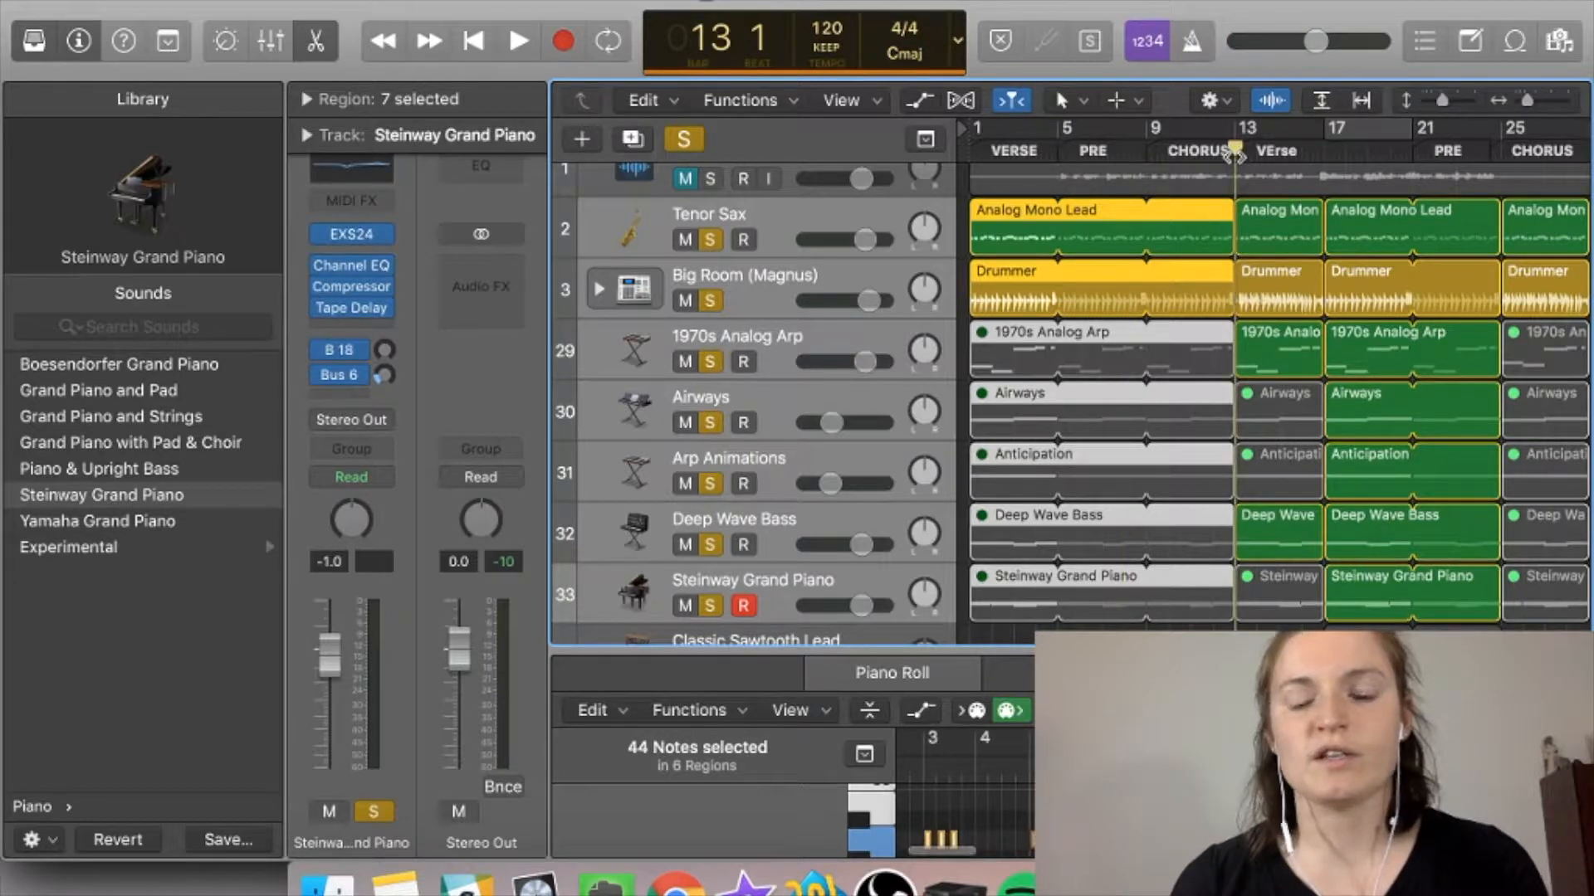
{"action": "key", "text": "super+Right"}
{"action": "key", "text": "super+Right"}
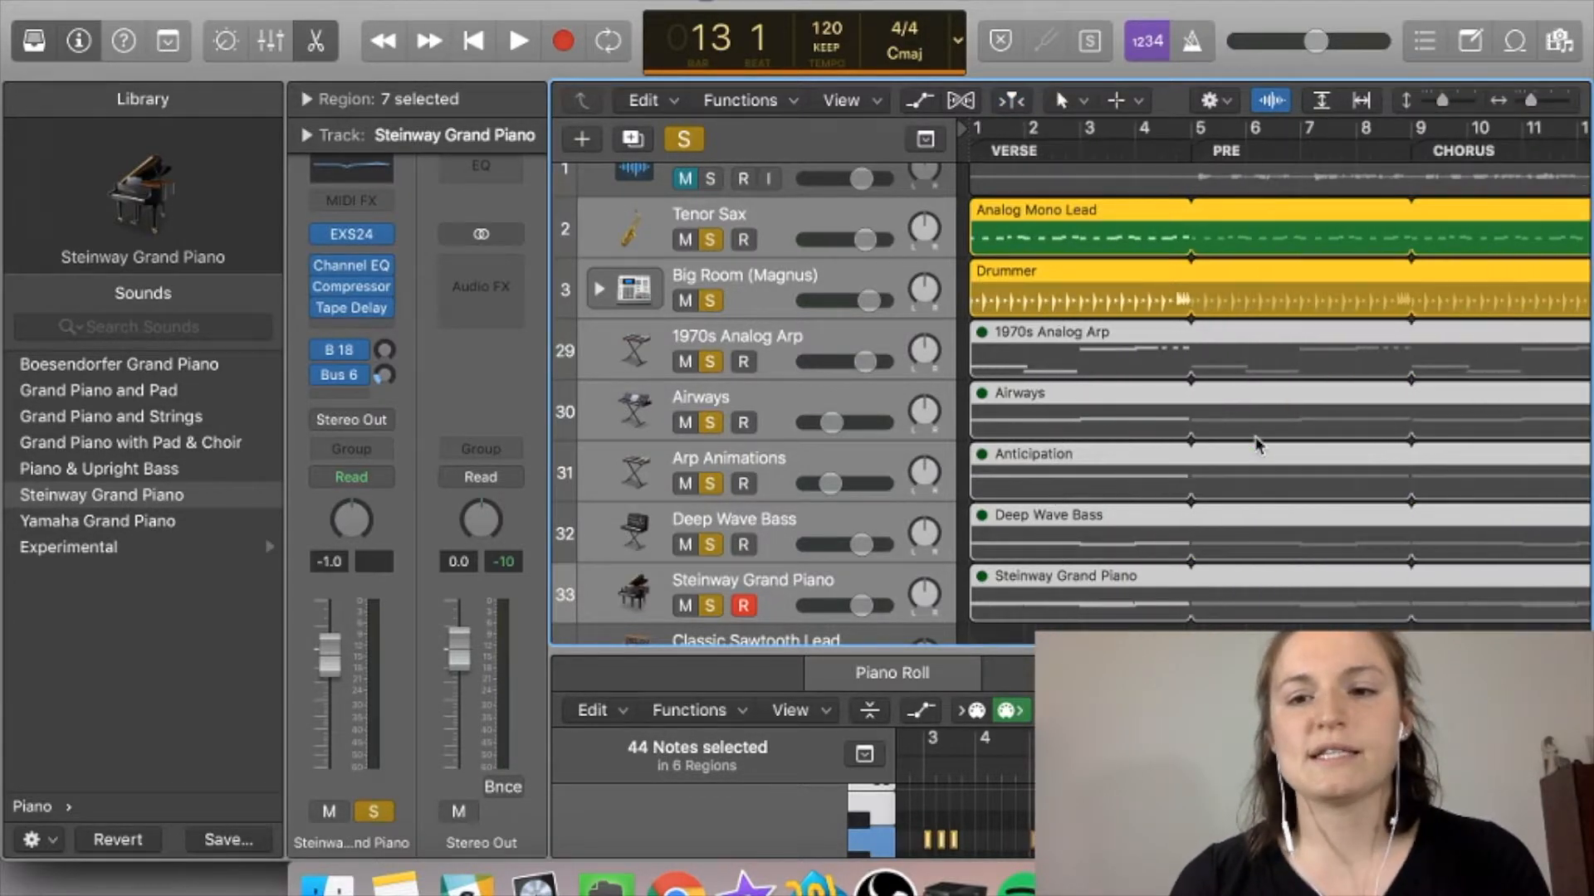
{"action": "scroll", "coordinate": [1256, 446], "scroll_direction": "right", "scroll_amount": 7}
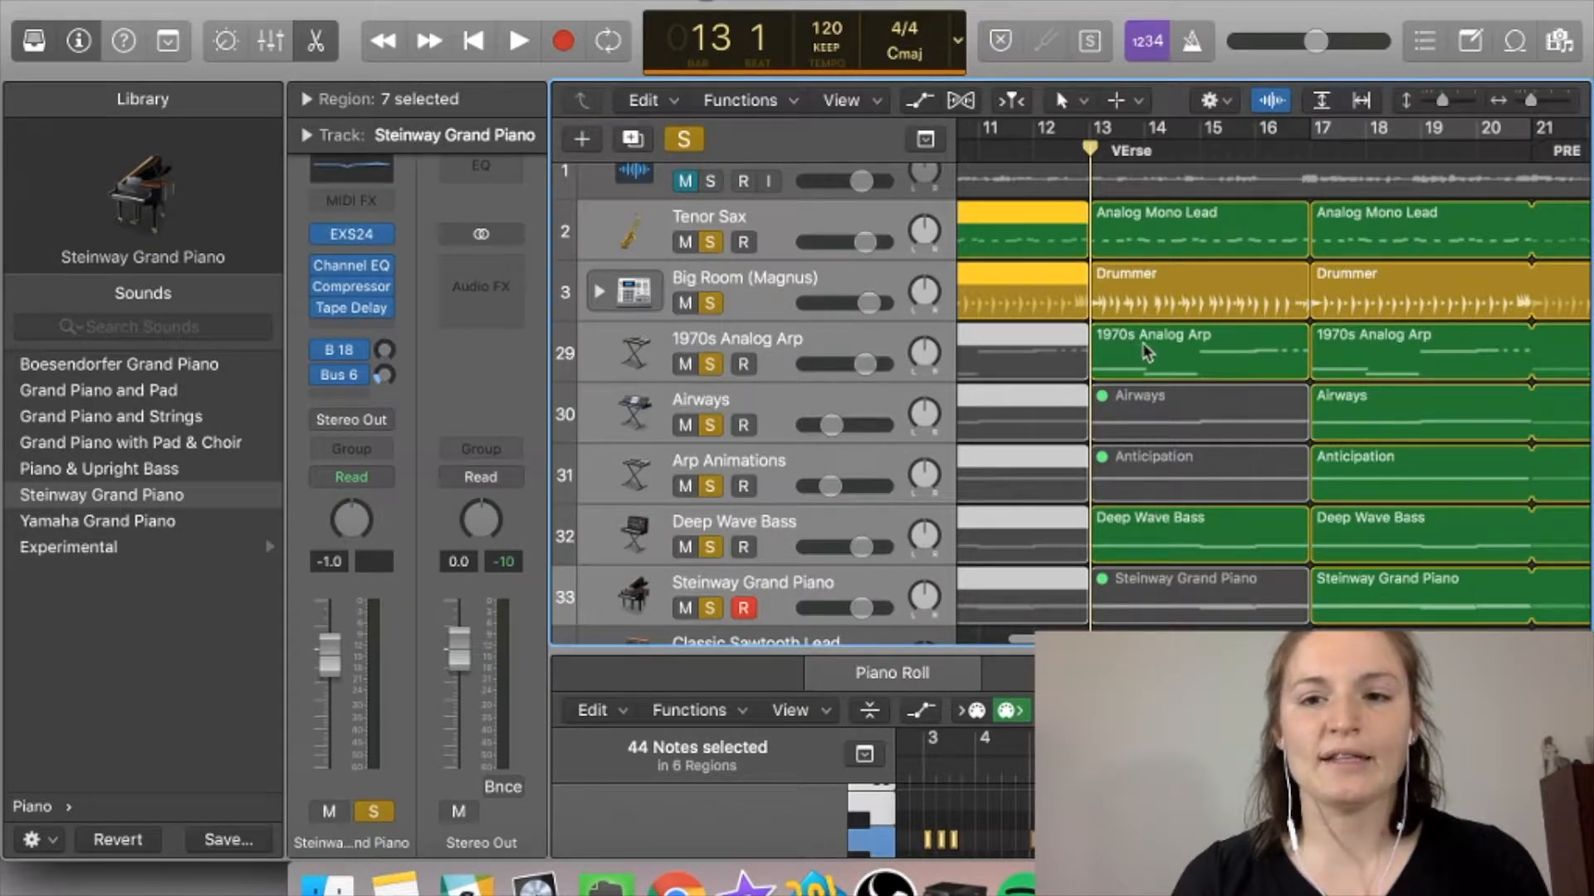
{"action": "left_click", "coordinate": [711, 364]}
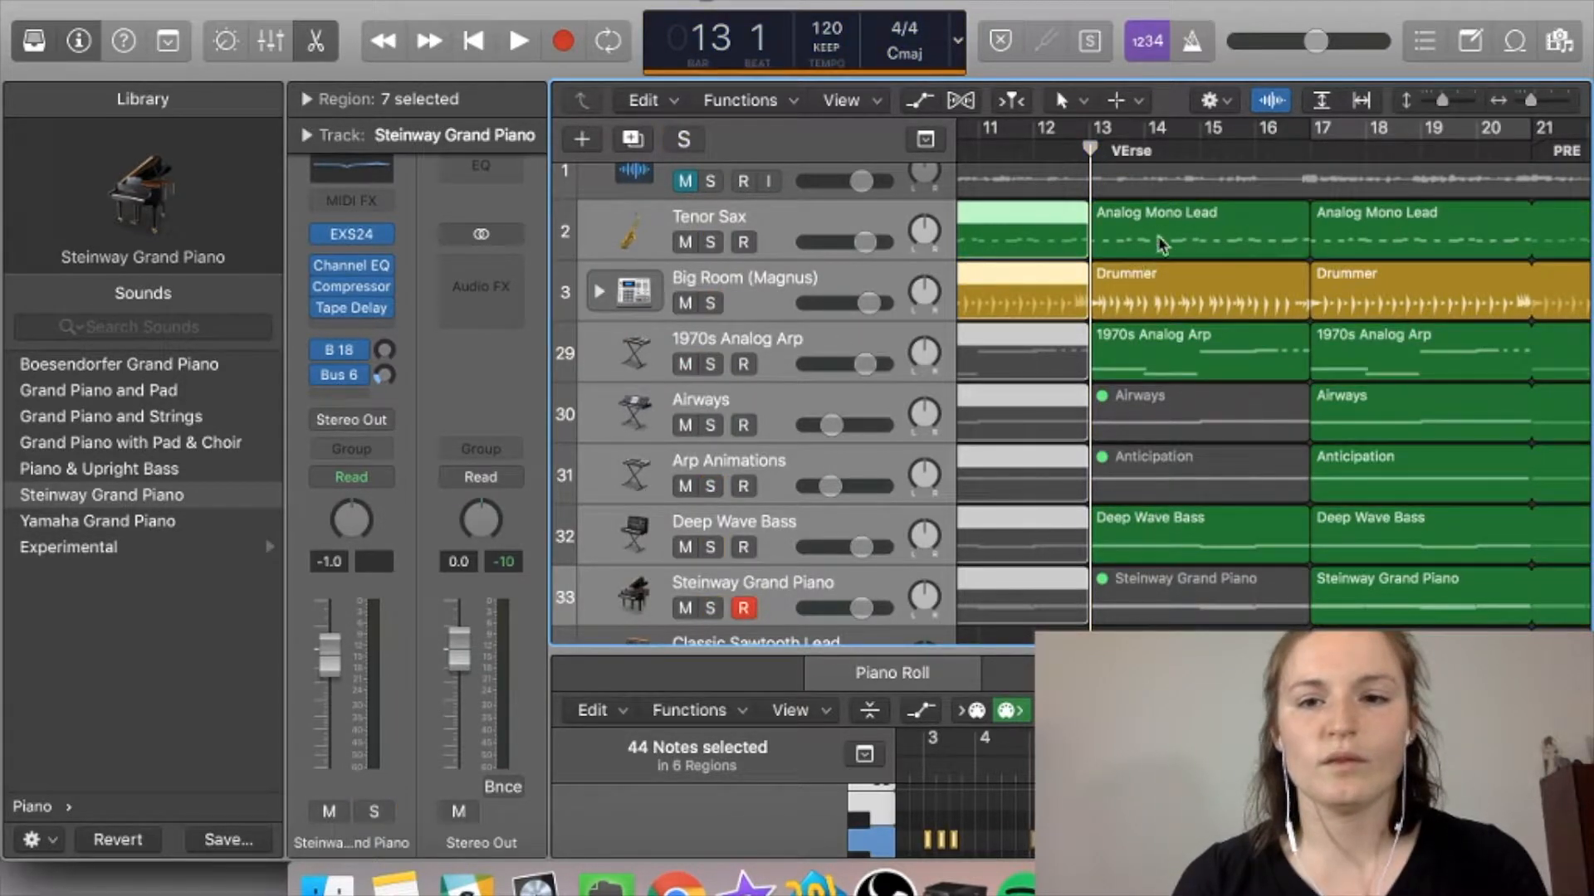
{"action": "key", "text": "space"}
{"action": "left_click", "coordinate": [711, 370]}
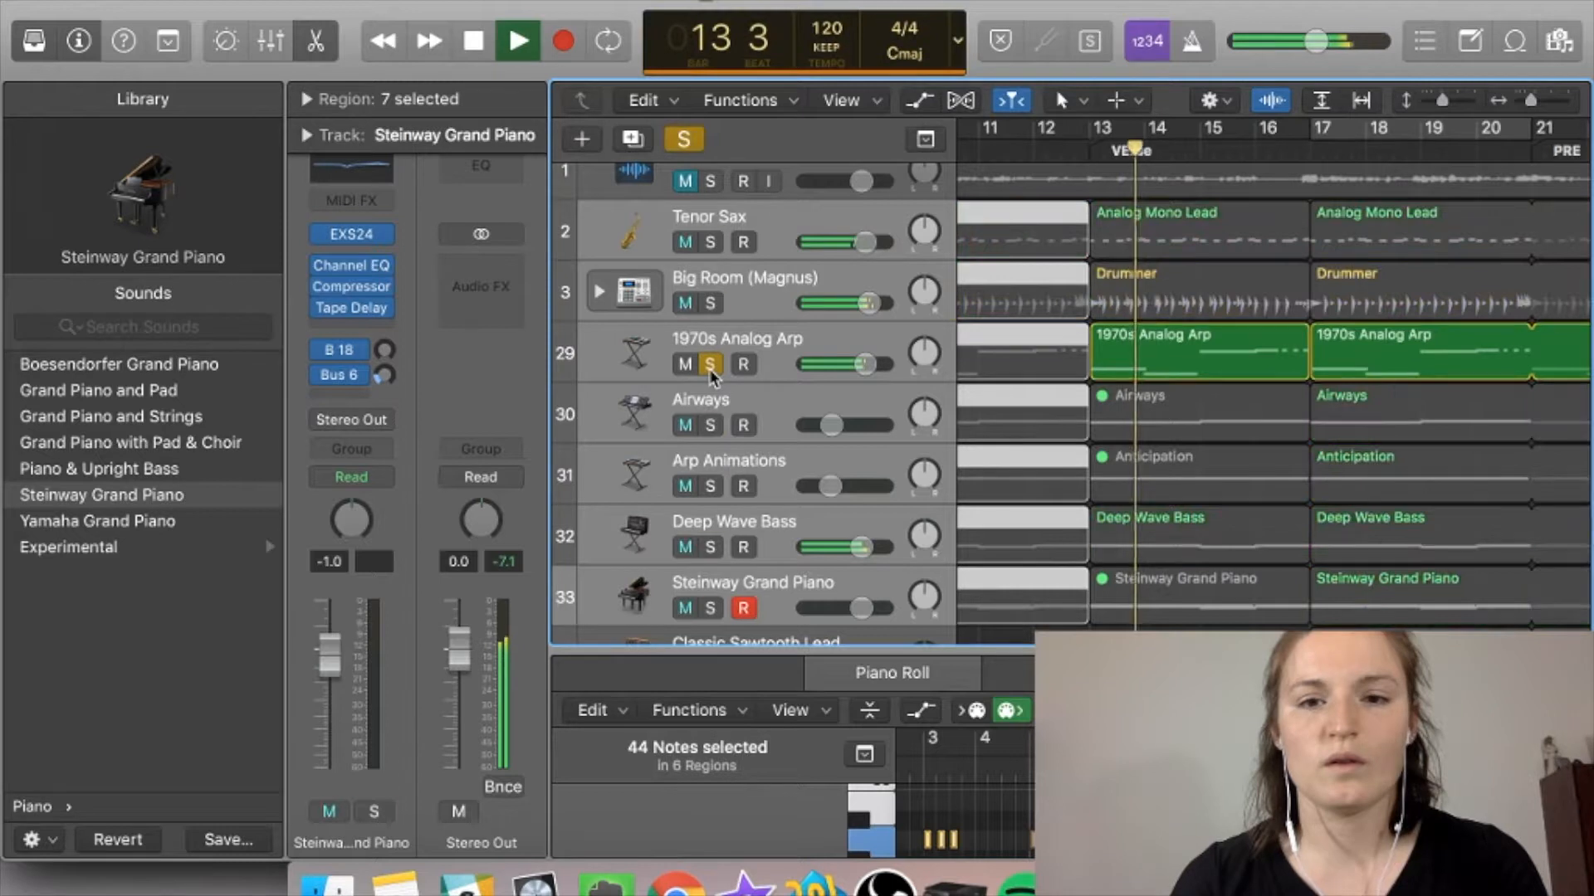
{"action": "left_click", "coordinate": [710, 365]}
{"action": "key", "text": "space"}
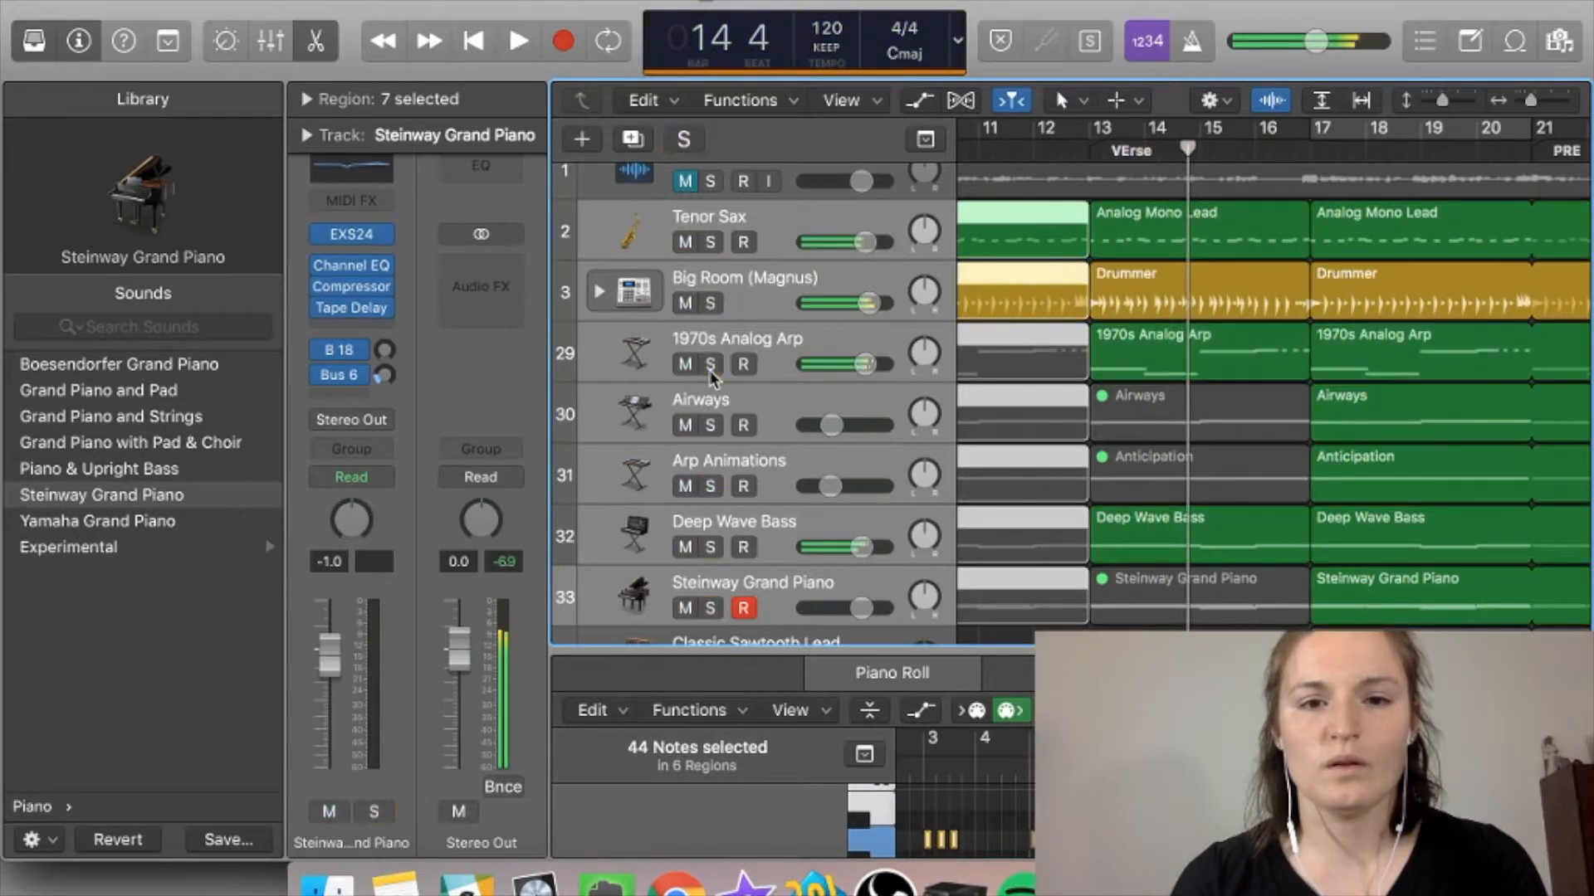
Step: Solo the 1970s Analog Arp track, play its second-verse region from bar 13, stop and turn the solo off
{"action": "left_click", "coordinate": [1111, 368]}
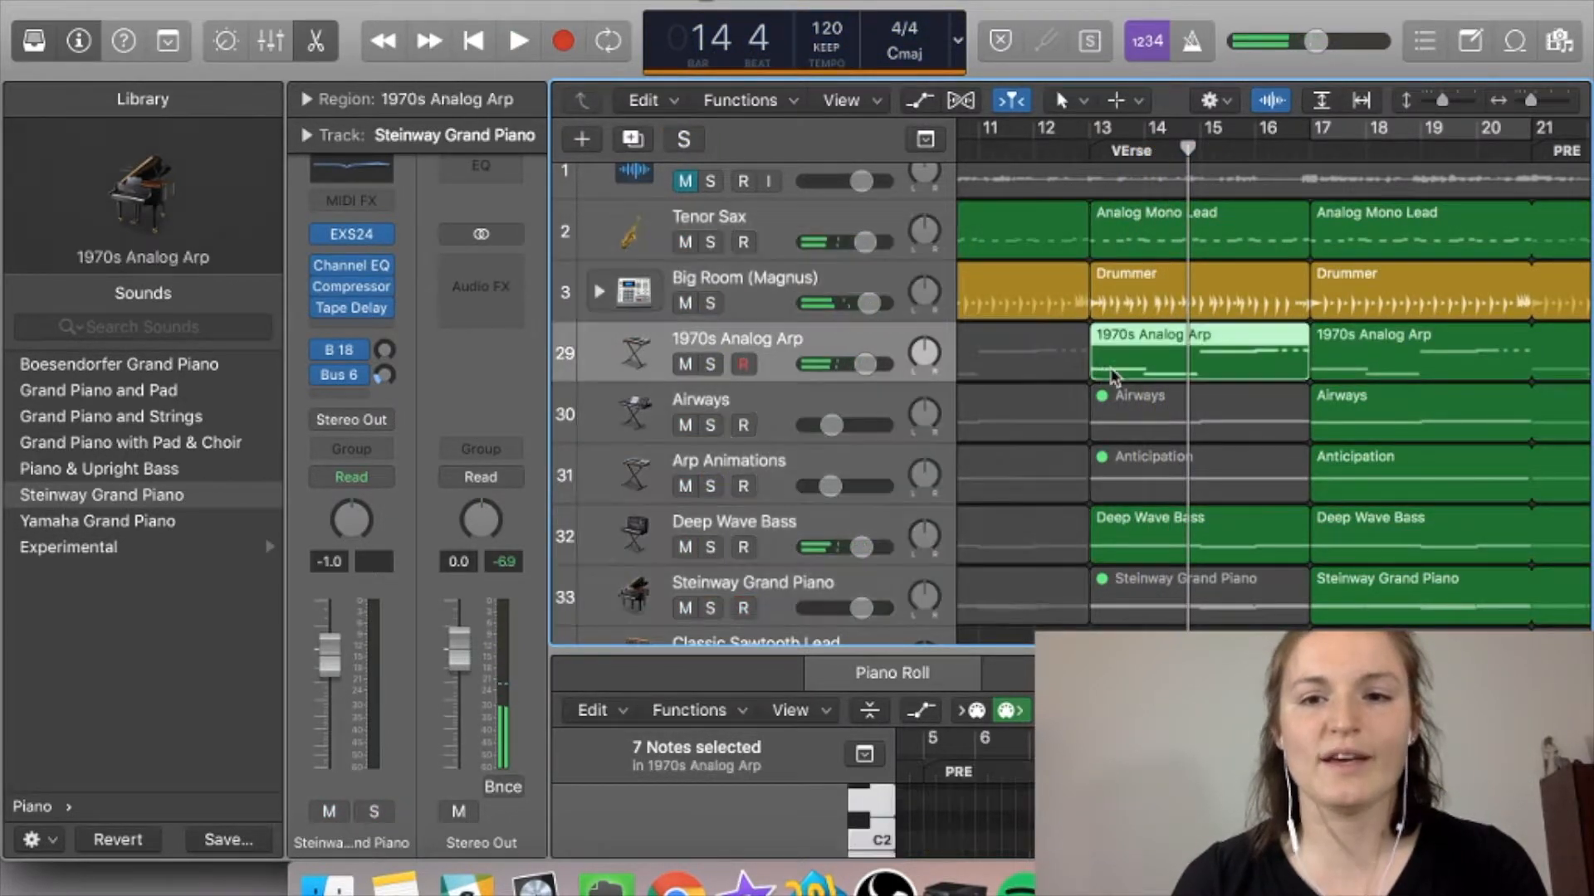
{"action": "left_click", "coordinate": [711, 365]}
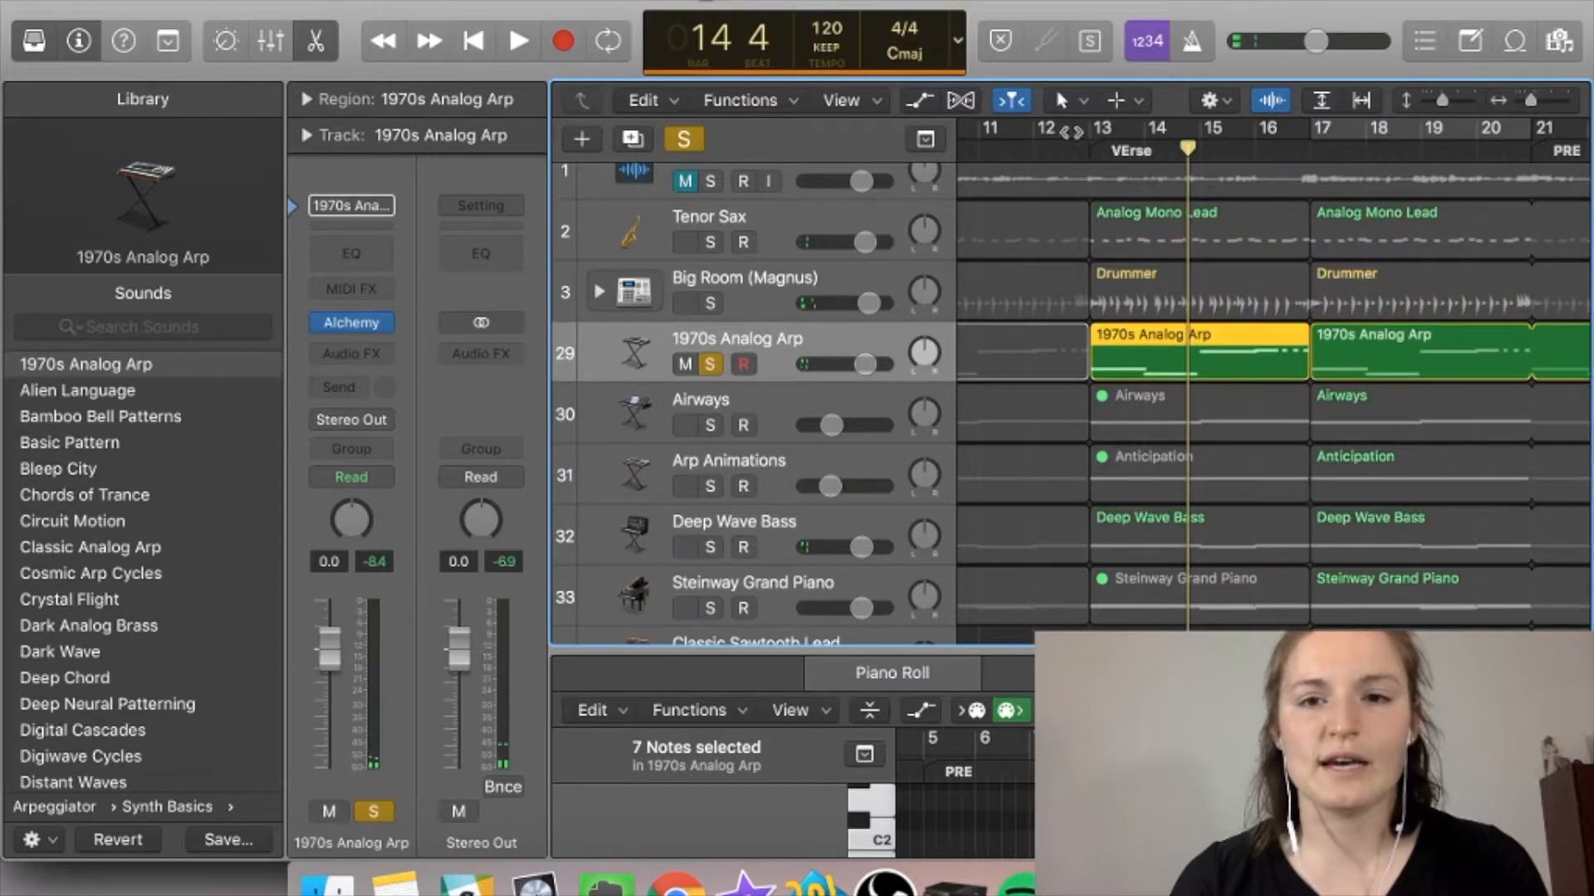
{"action": "left_click", "coordinate": [1095, 151]}
{"action": "key", "text": "space"}
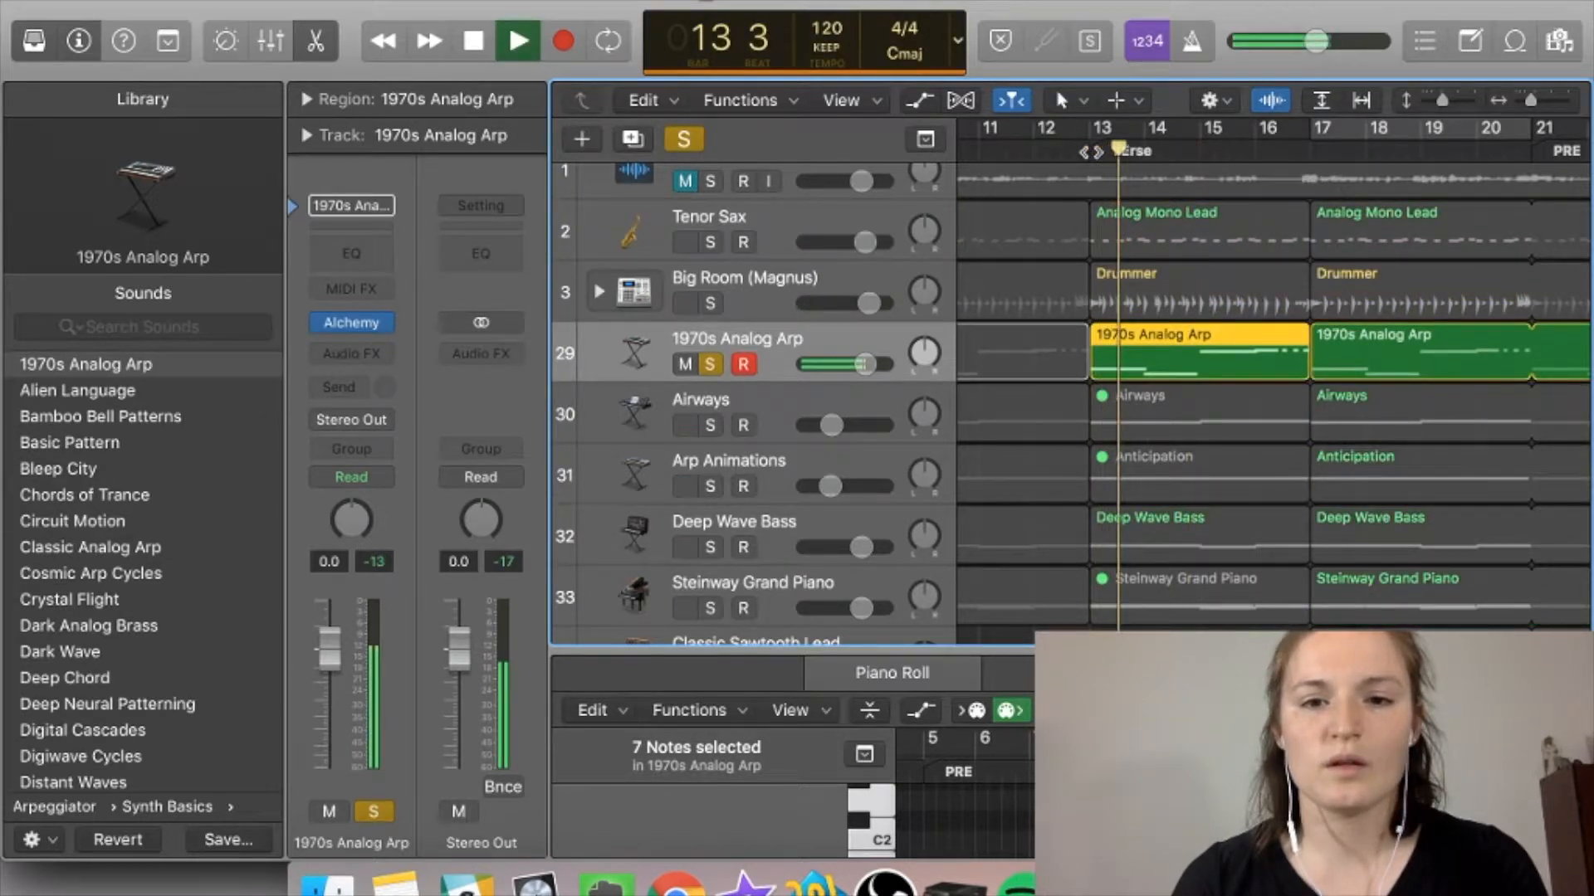
{"action": "key", "text": "space"}
{"action": "left_click", "coordinate": [710, 369]}
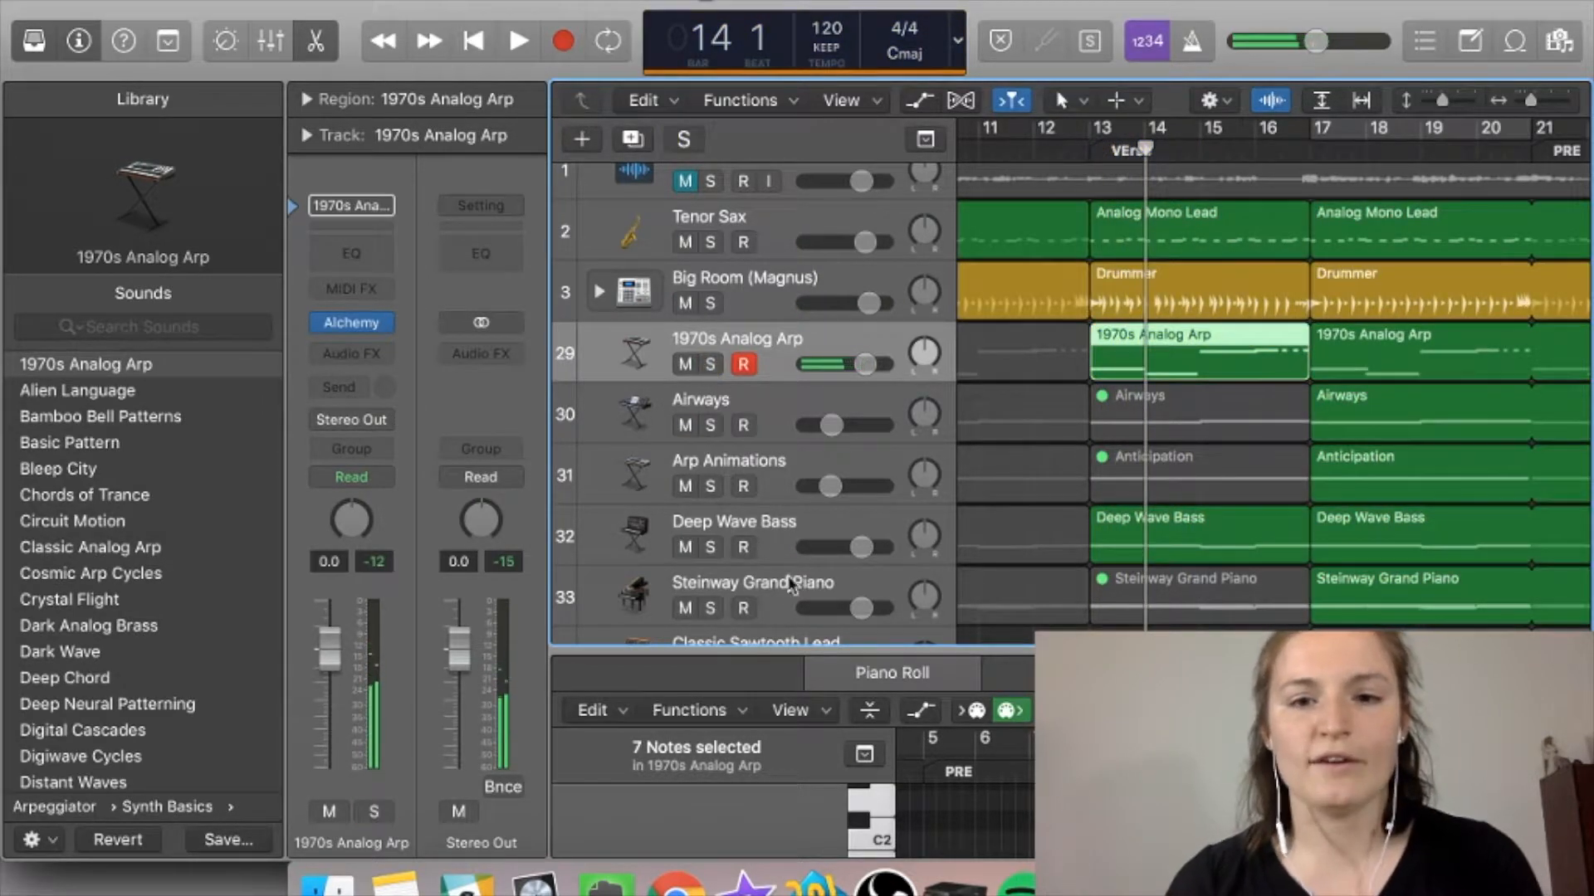
Step: Solo the Deep Wave Bass track, play it through the second verse, stop and turn the solo off
{"action": "left_click", "coordinate": [712, 548]}
{"action": "key", "text": "space"}
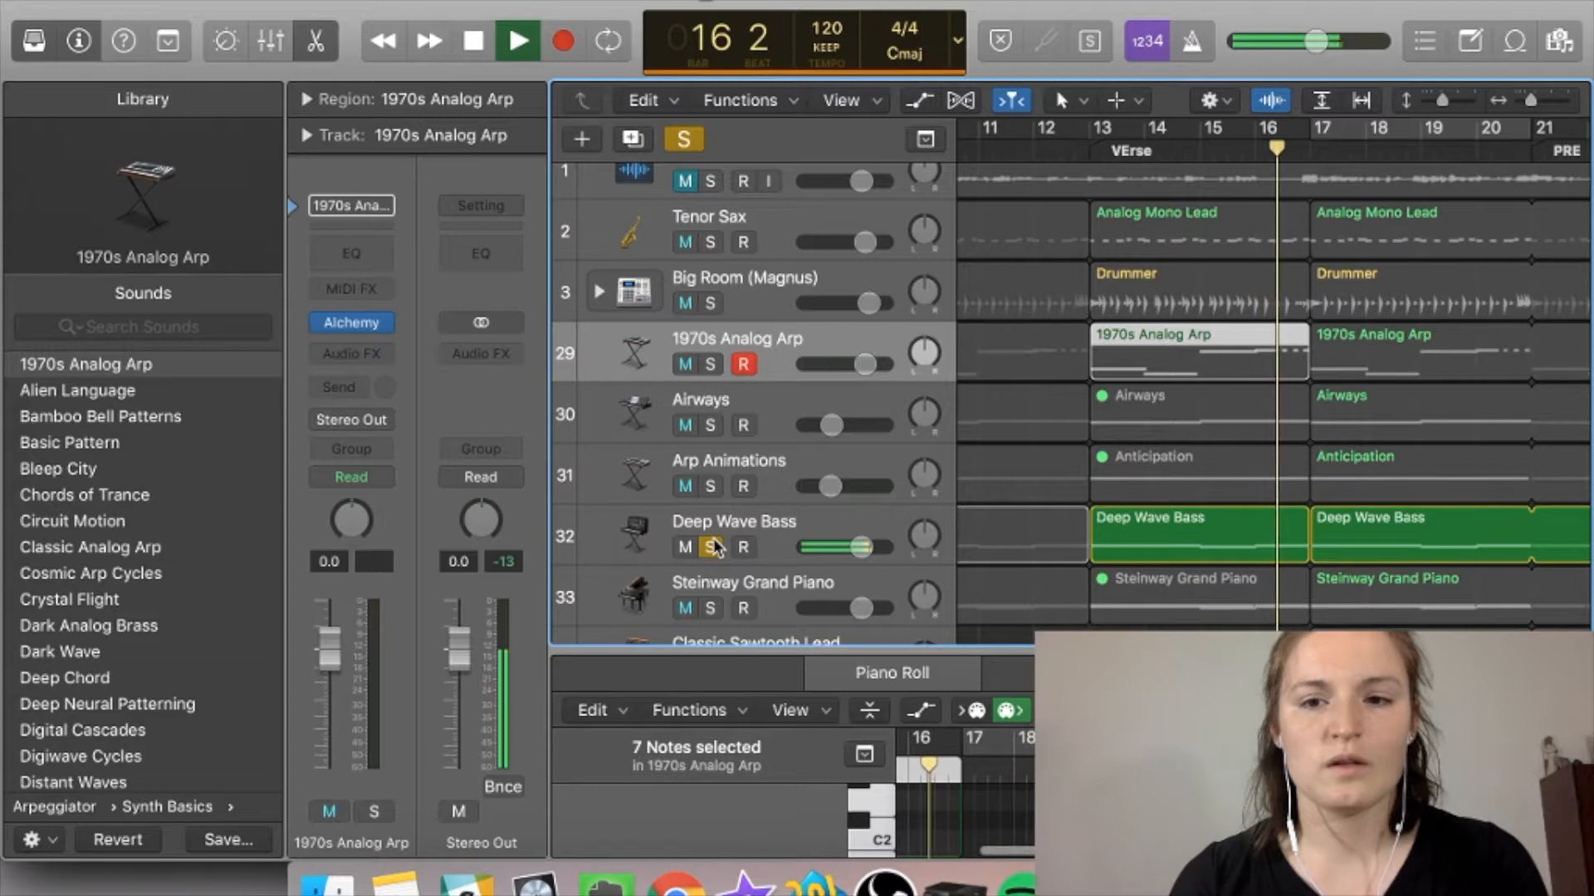
{"action": "key", "text": "space"}
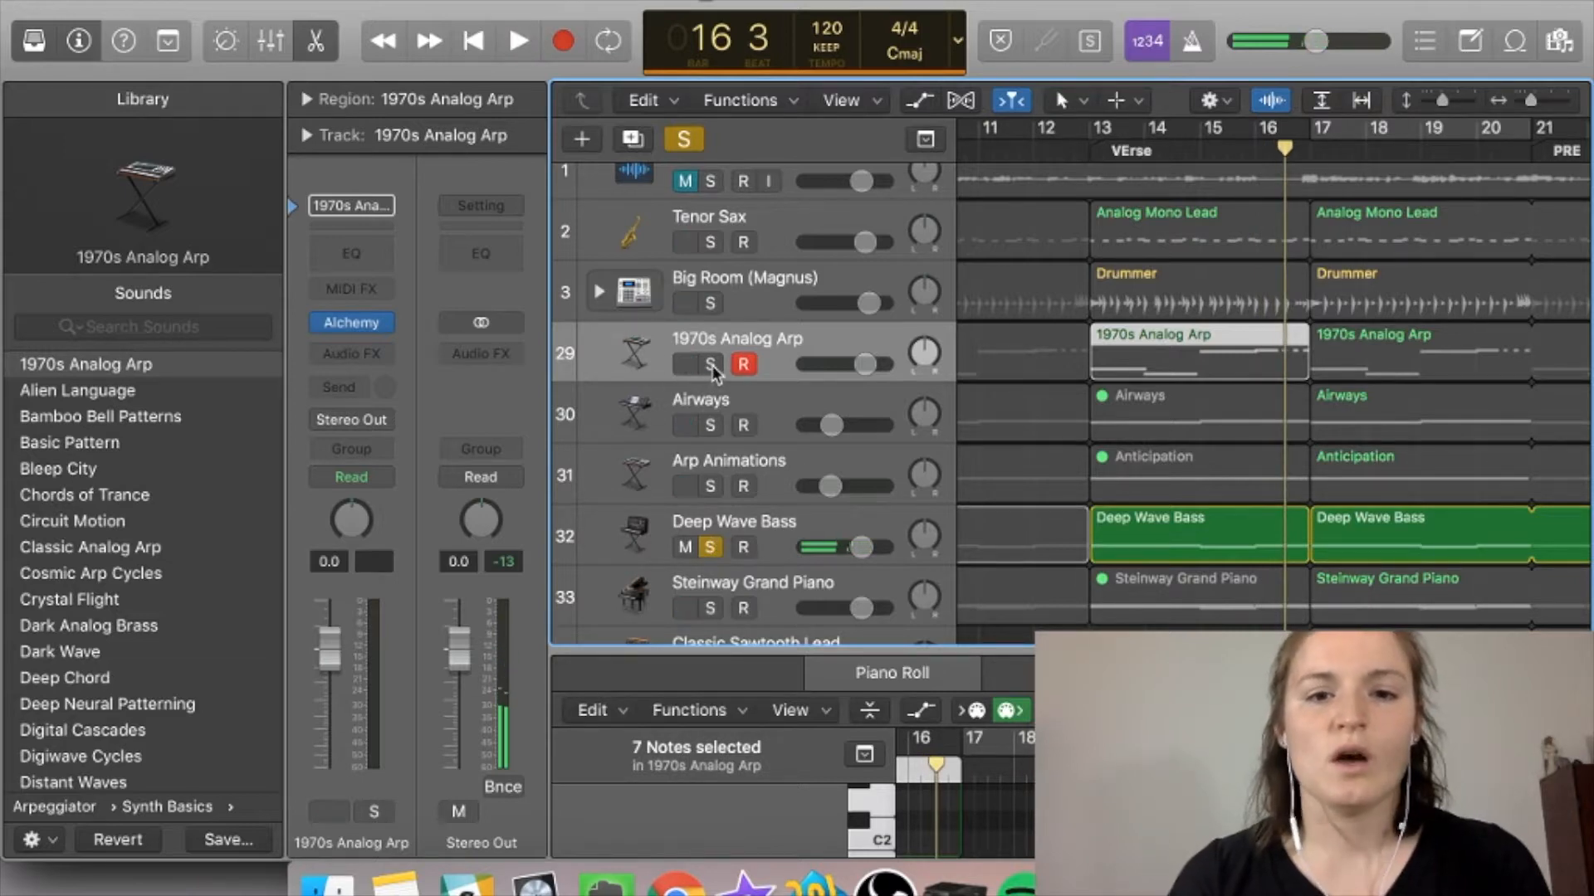
{"action": "left_click", "coordinate": [711, 547]}
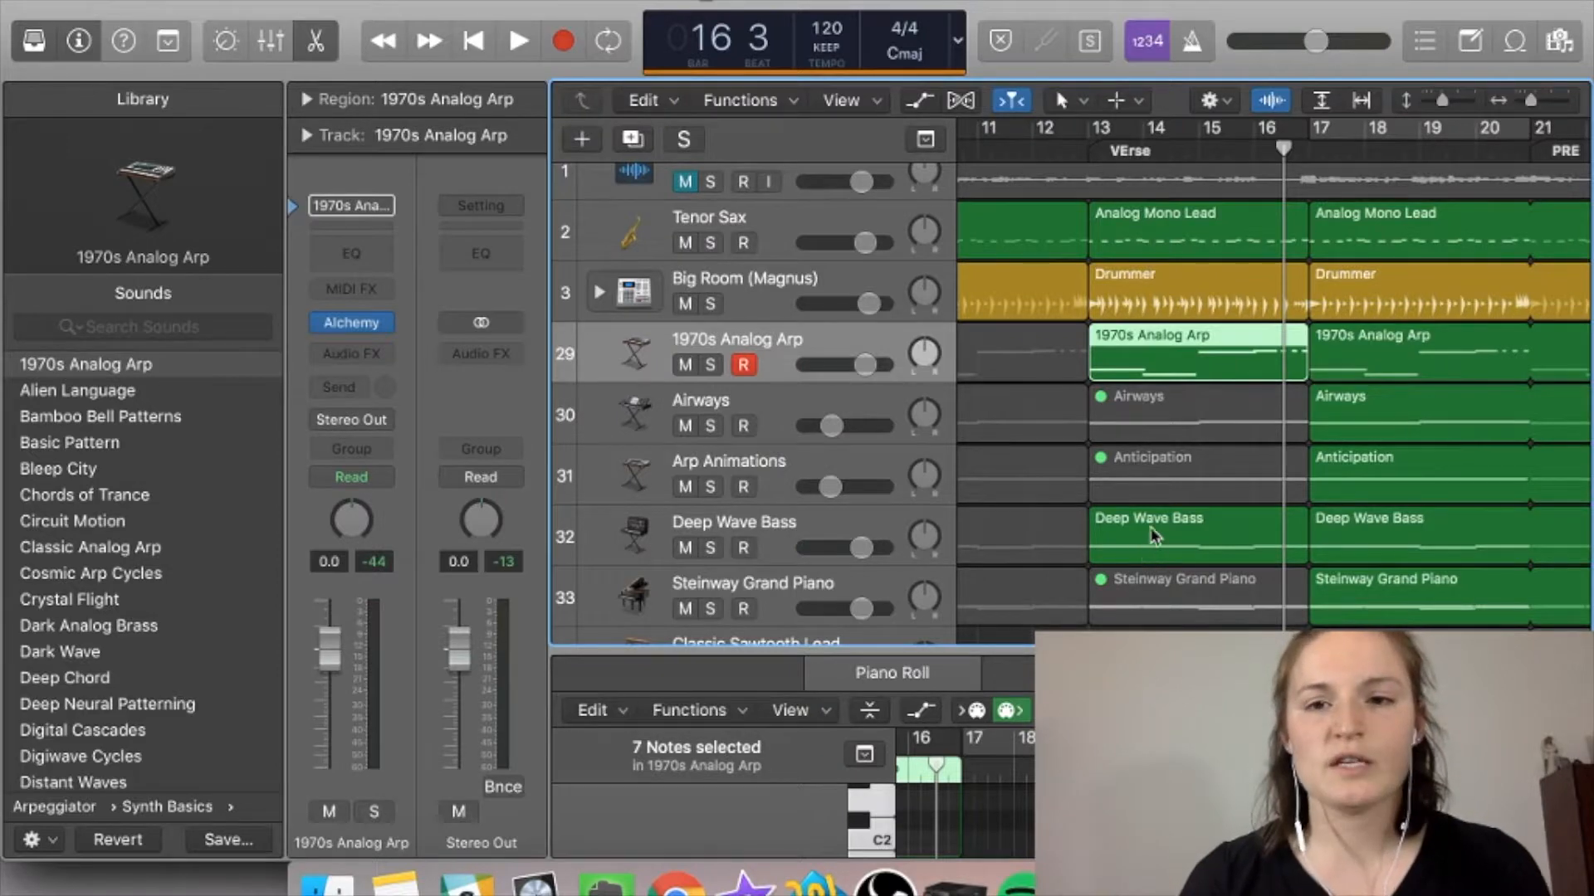
Step: Play the full arrangement from bar 9 through the second verse and stop at bar 20
{"action": "scroll", "coordinate": [1141, 572], "scroll_direction": "down", "scroll_amount": 10}
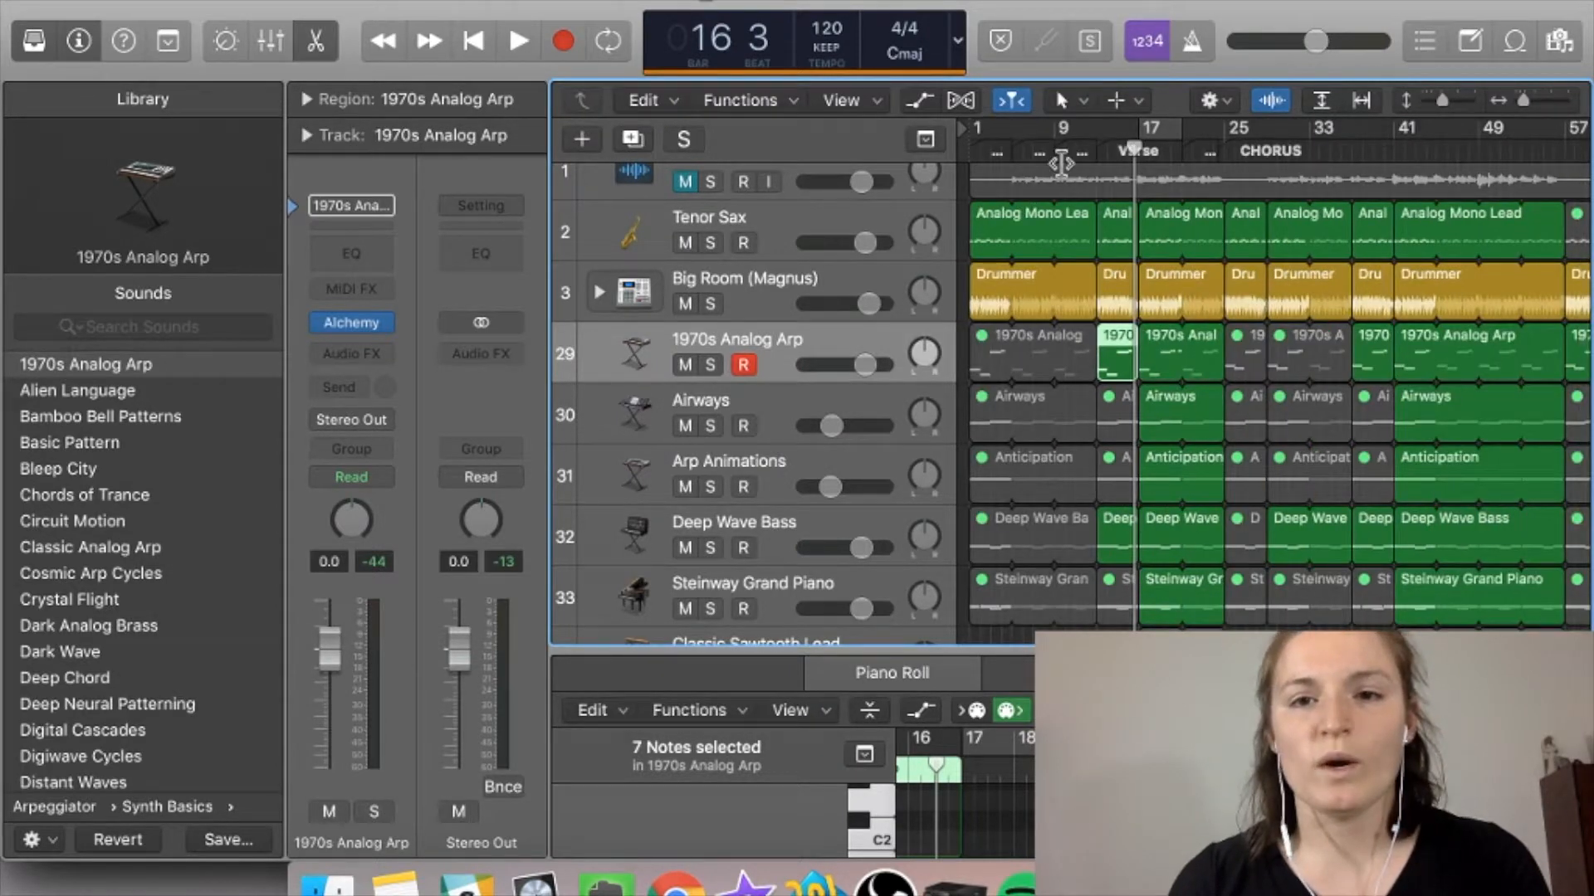
{"action": "left_click_drag", "start_coordinate": [1135, 149], "coordinate": [1054, 151]}
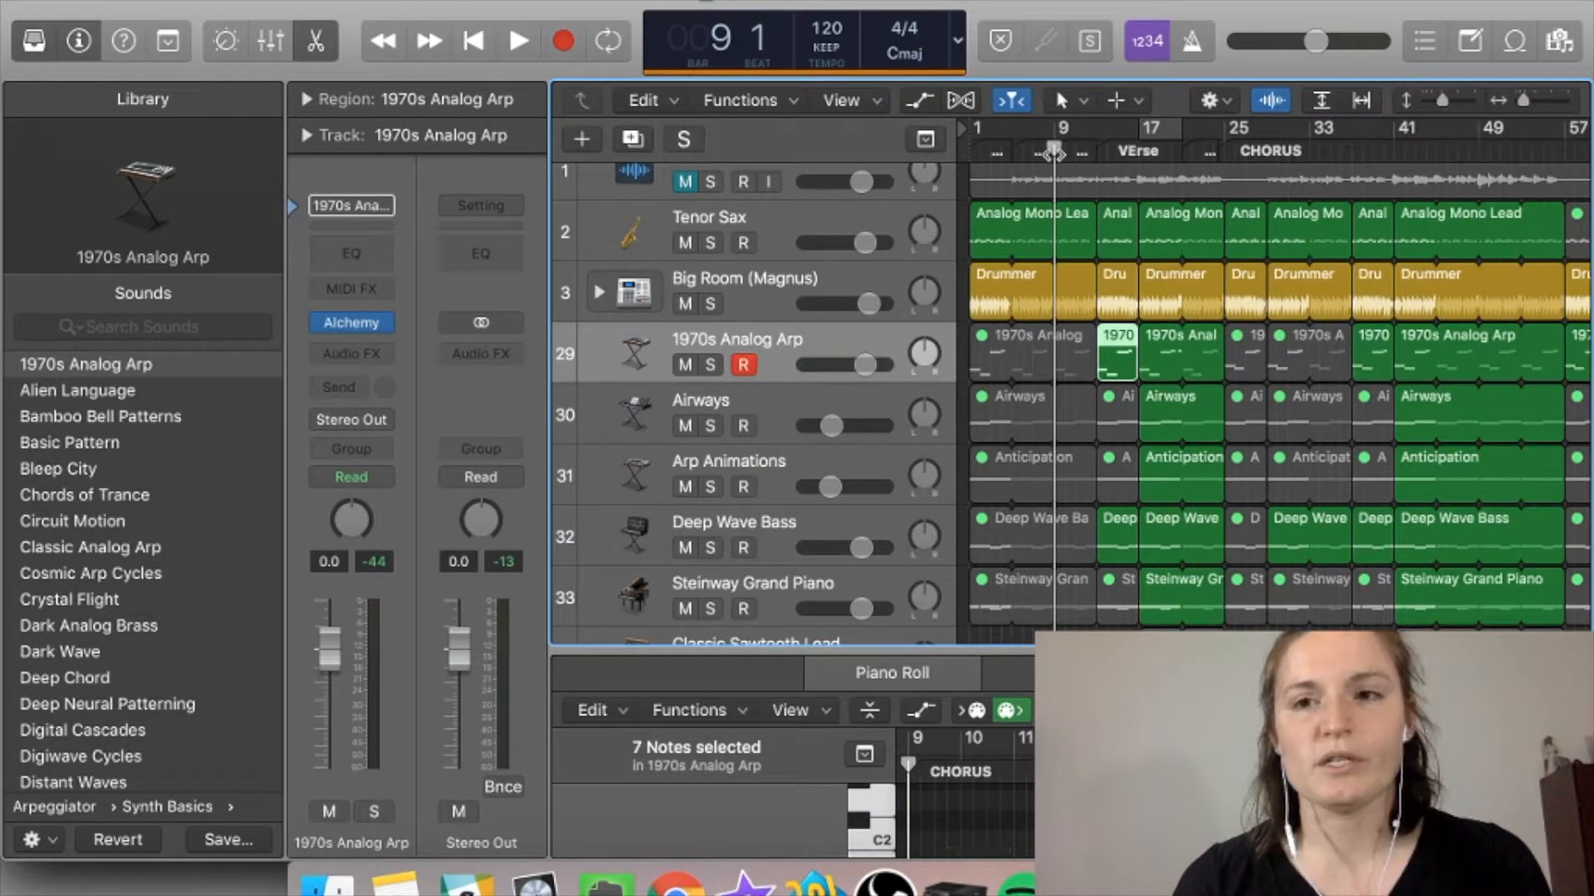
{"action": "key", "text": "space"}
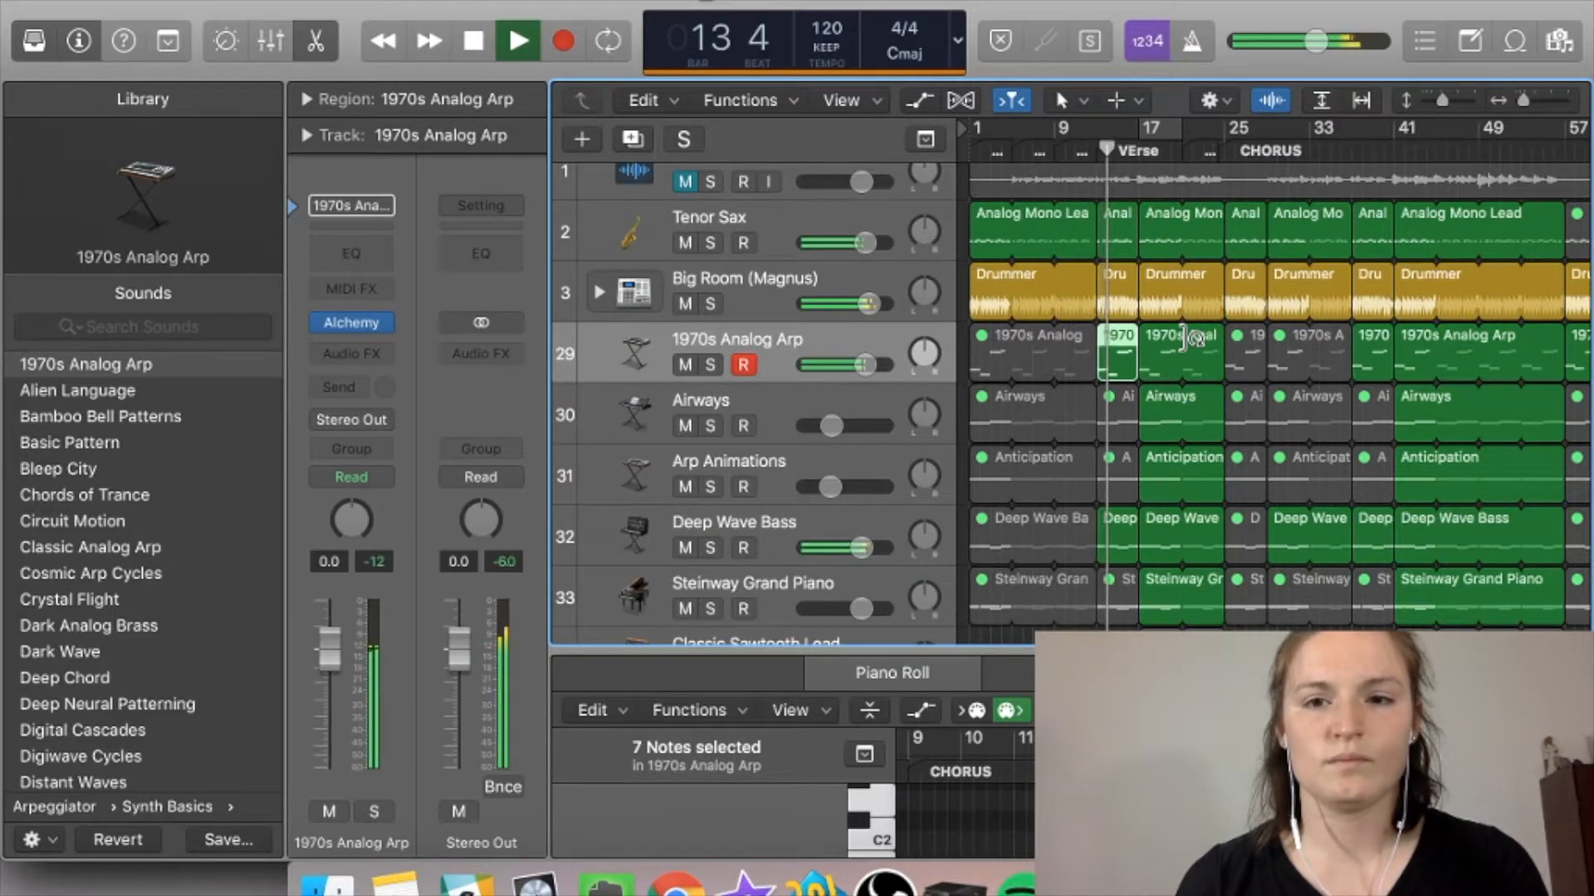
{"action": "scroll", "coordinate": [1171, 338], "scroll_direction": "right", "scroll_amount": 6}
{"action": "scroll", "coordinate": [1171, 338], "scroll_direction": "left", "scroll_amount": 4}
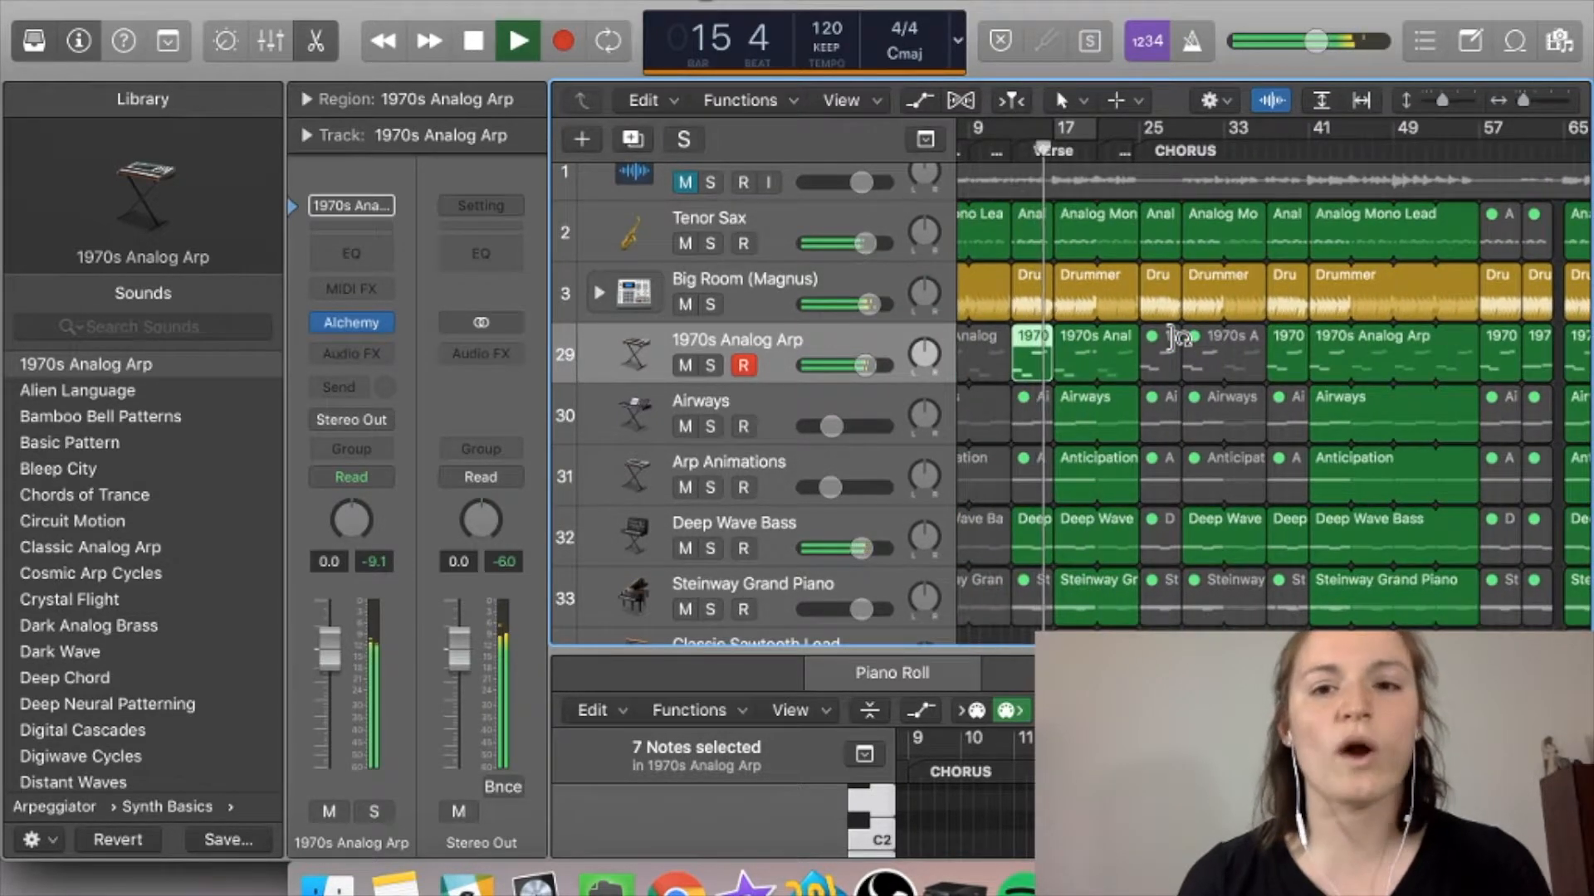
{"action": "scroll", "coordinate": [1196, 340], "scroll_direction": "down", "scroll_amount": 2}
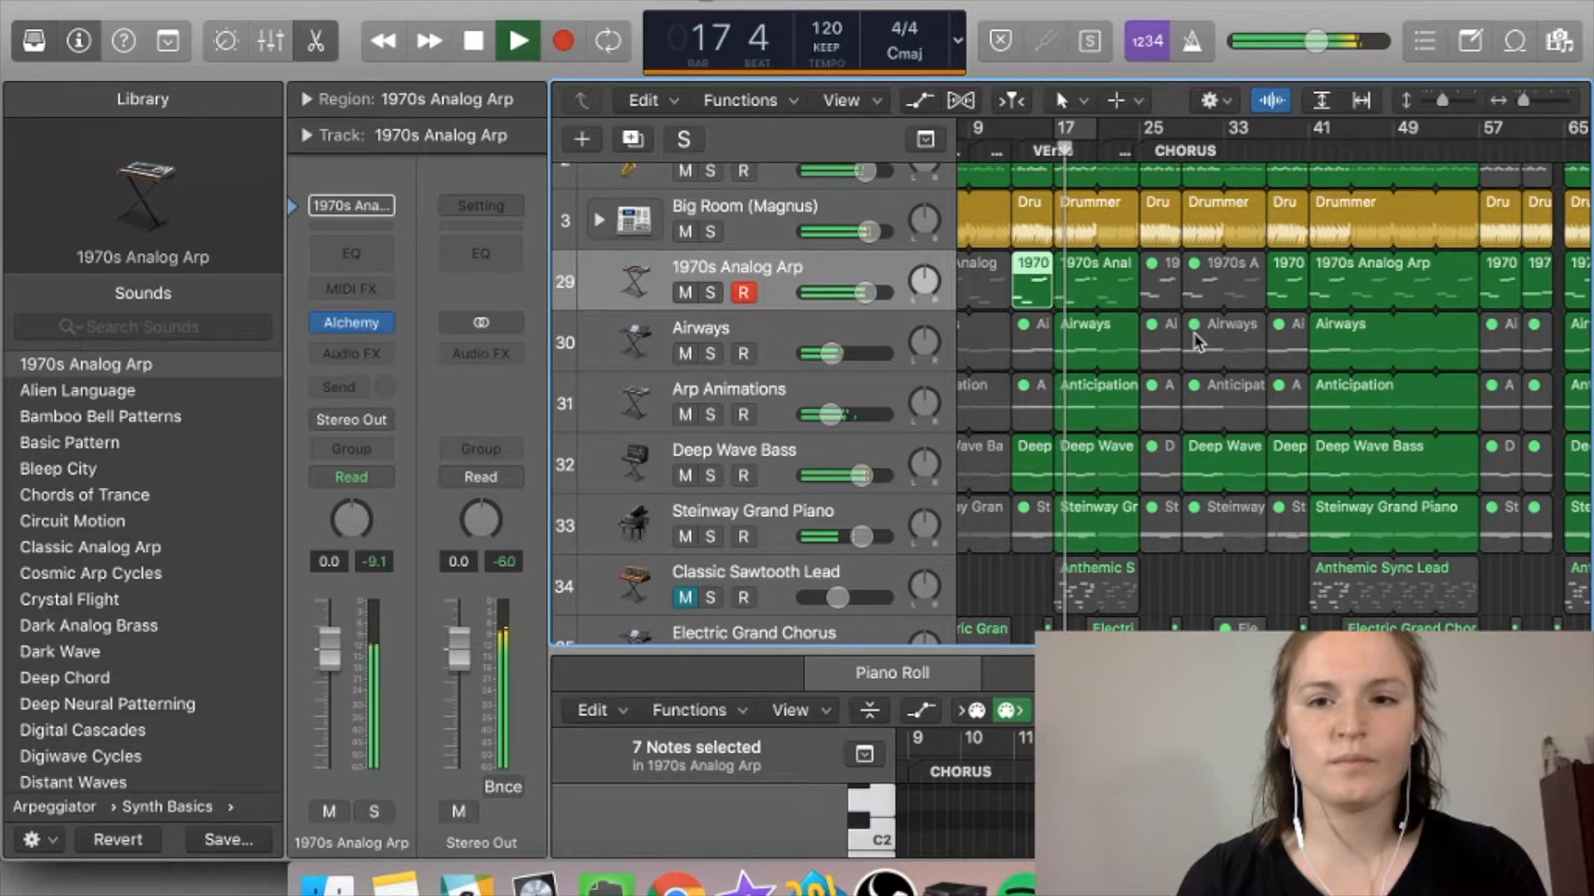
{"action": "scroll", "coordinate": [1037, 382], "scroll_direction": "up", "scroll_amount": 1}
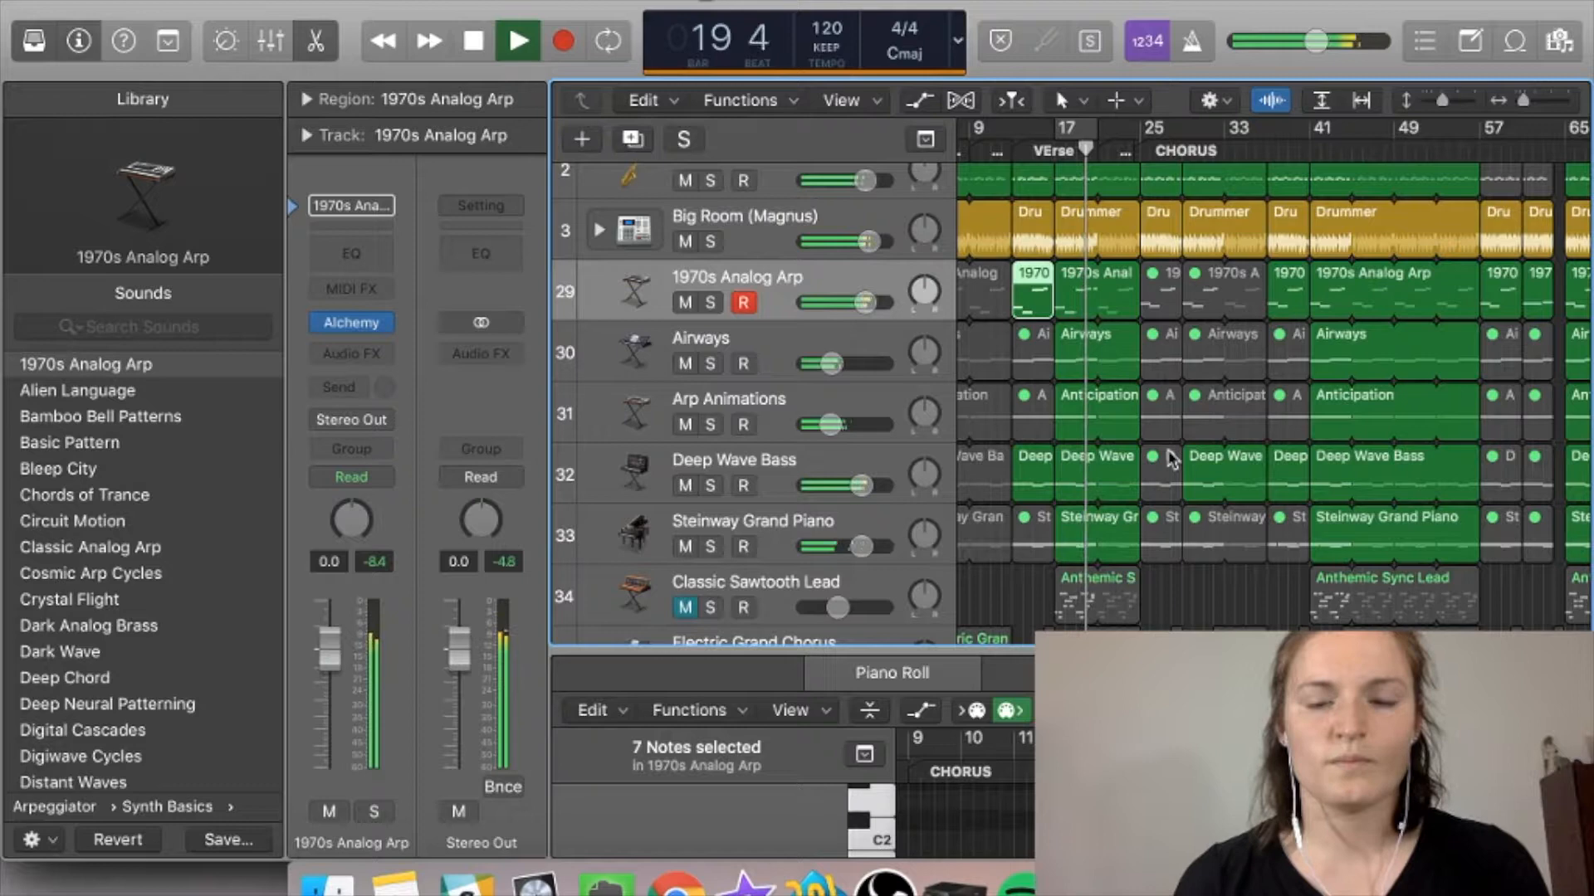
{"action": "key", "text": "space"}
{"action": "scroll", "coordinate": [1079, 430], "scroll_direction": "left", "scroll_amount": 4}
{"action": "scroll", "coordinate": [1079, 430], "scroll_direction": "up", "scroll_amount": 3}
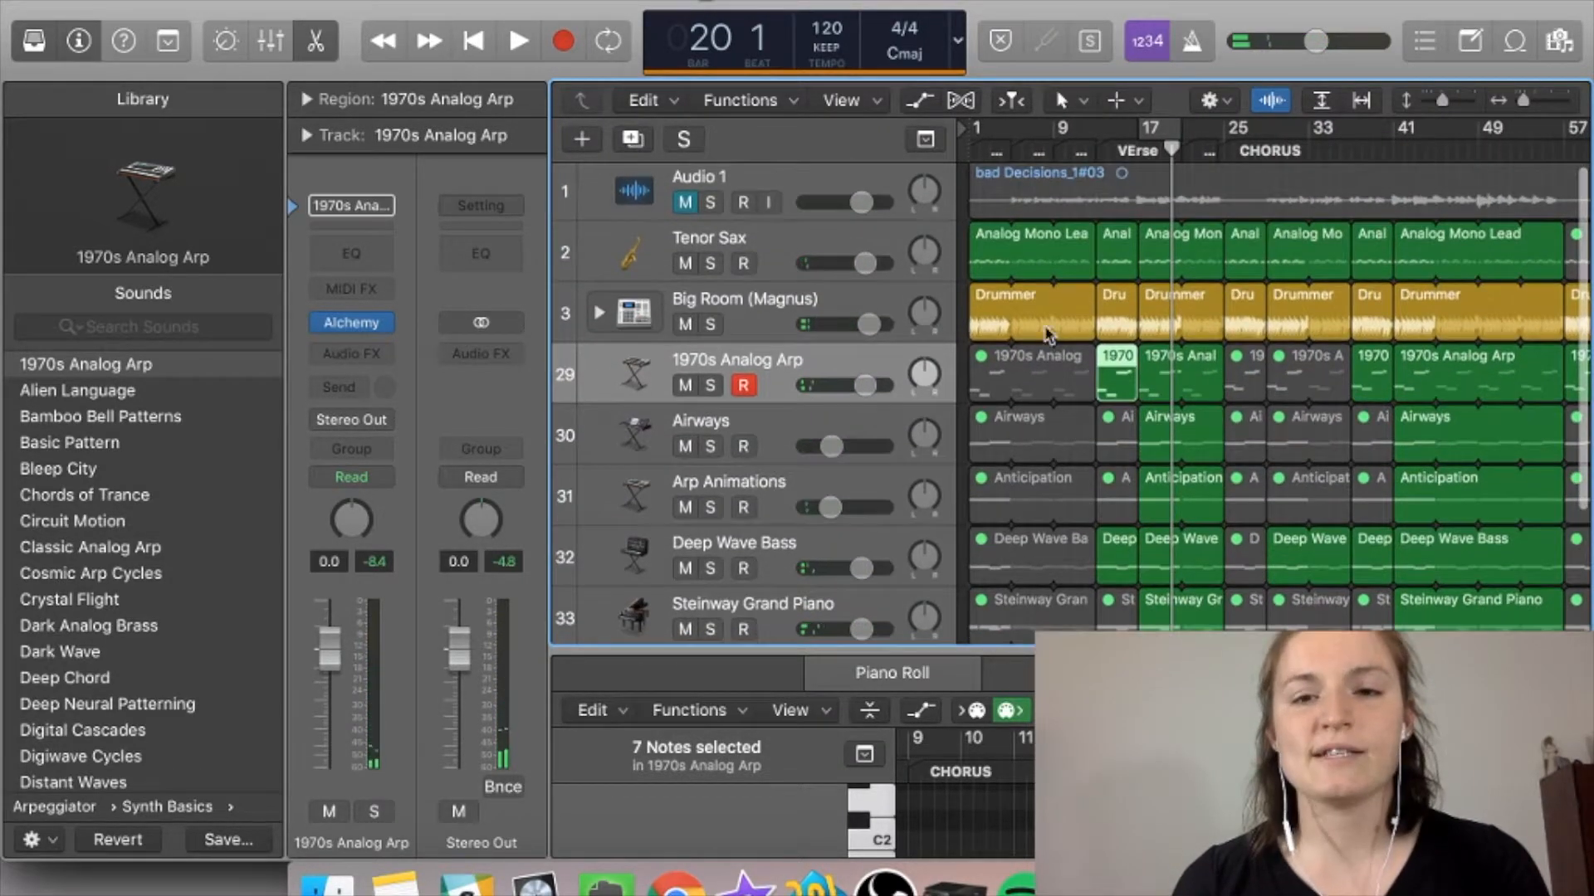
Step: Unmute the Audio 1 track containing the bad Decisions recording
{"action": "scroll", "coordinate": [1048, 330], "scroll_direction": "down", "scroll_amount": 2}
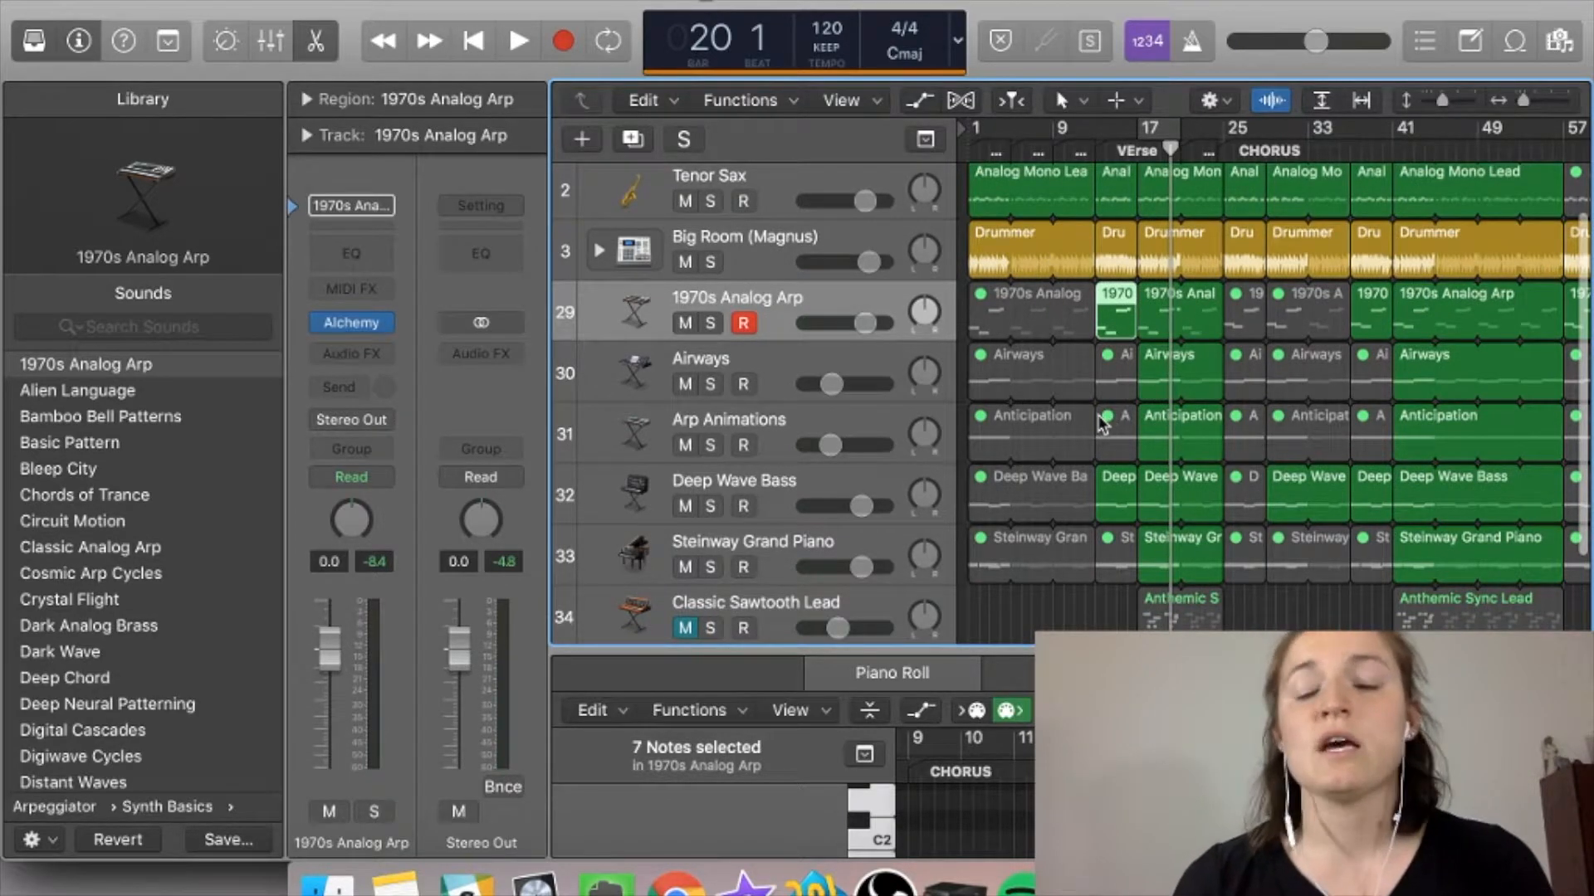
{"action": "scroll", "coordinate": [1160, 569], "scroll_direction": "up", "scroll_amount": 2}
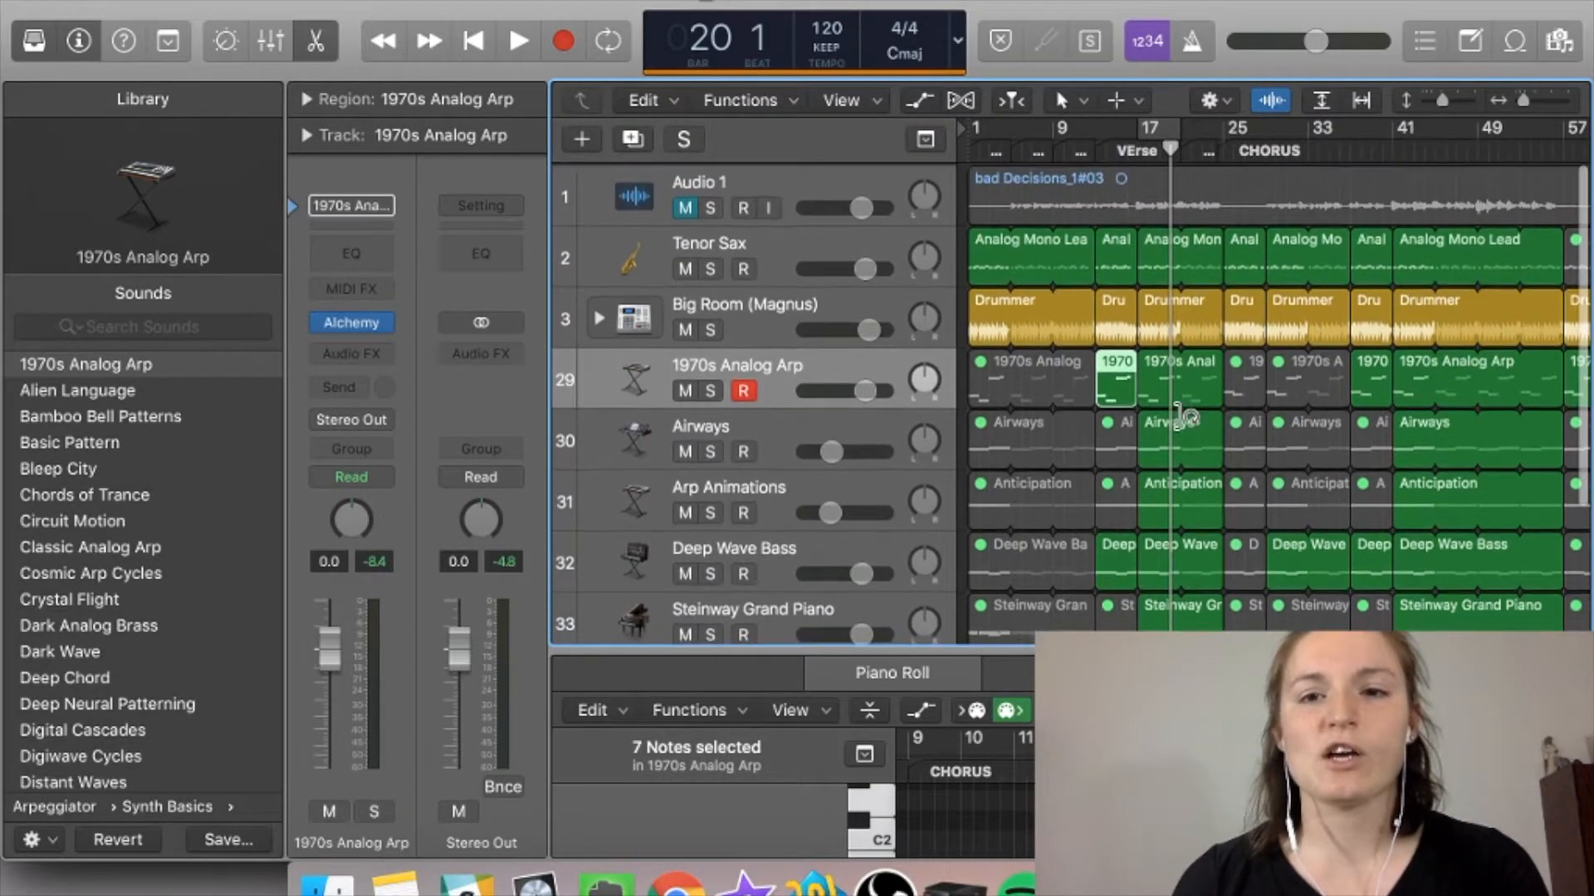
{"action": "left_click", "coordinate": [681, 206]}
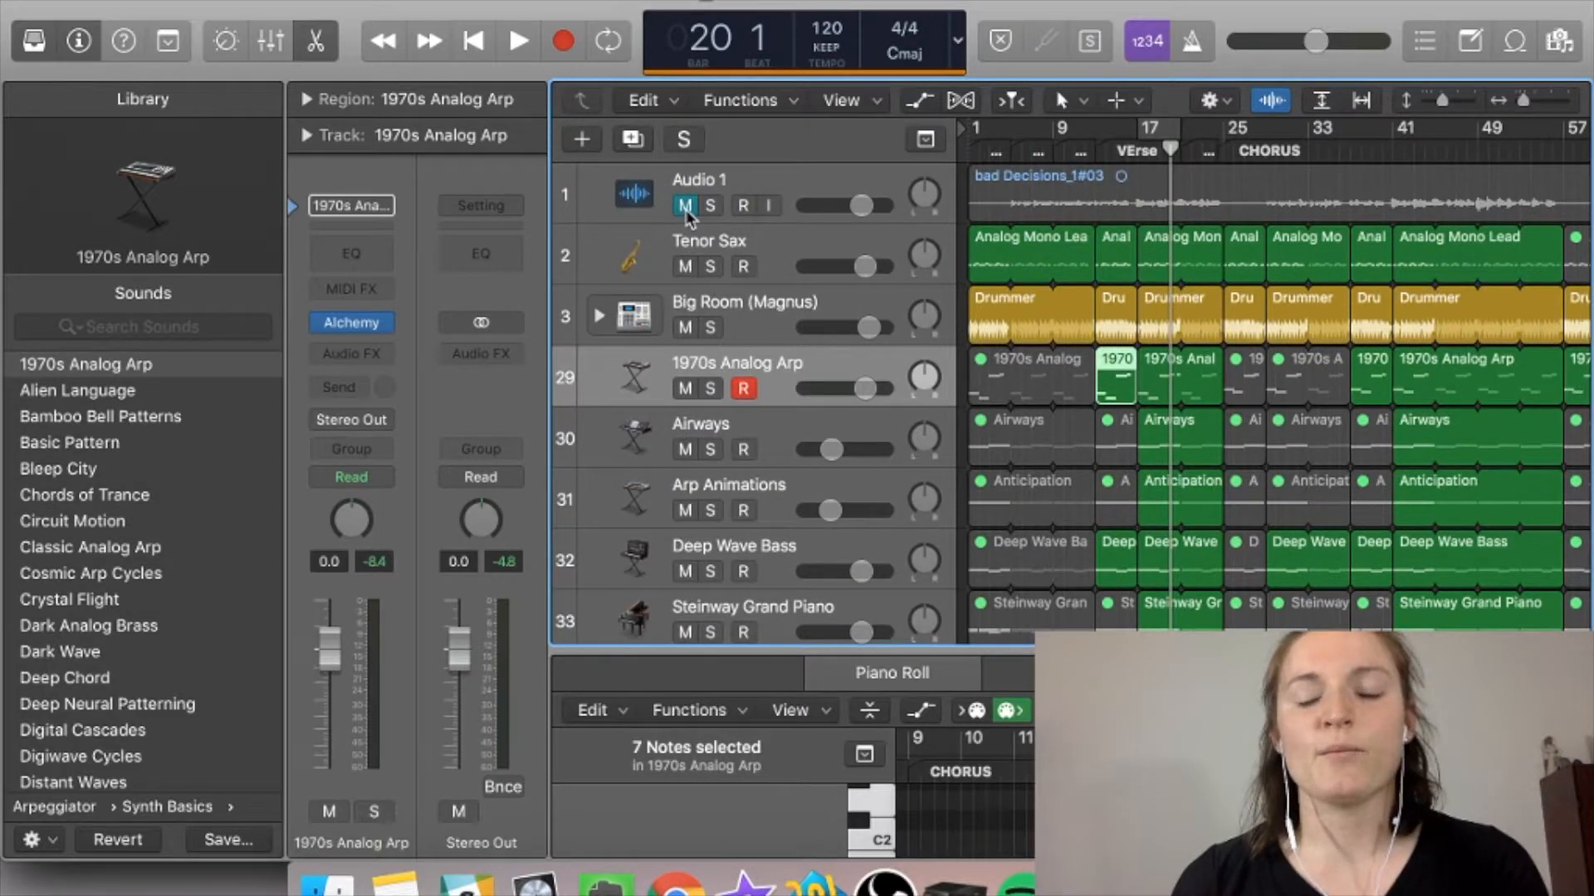
{"action": "left_click", "coordinate": [685, 207]}
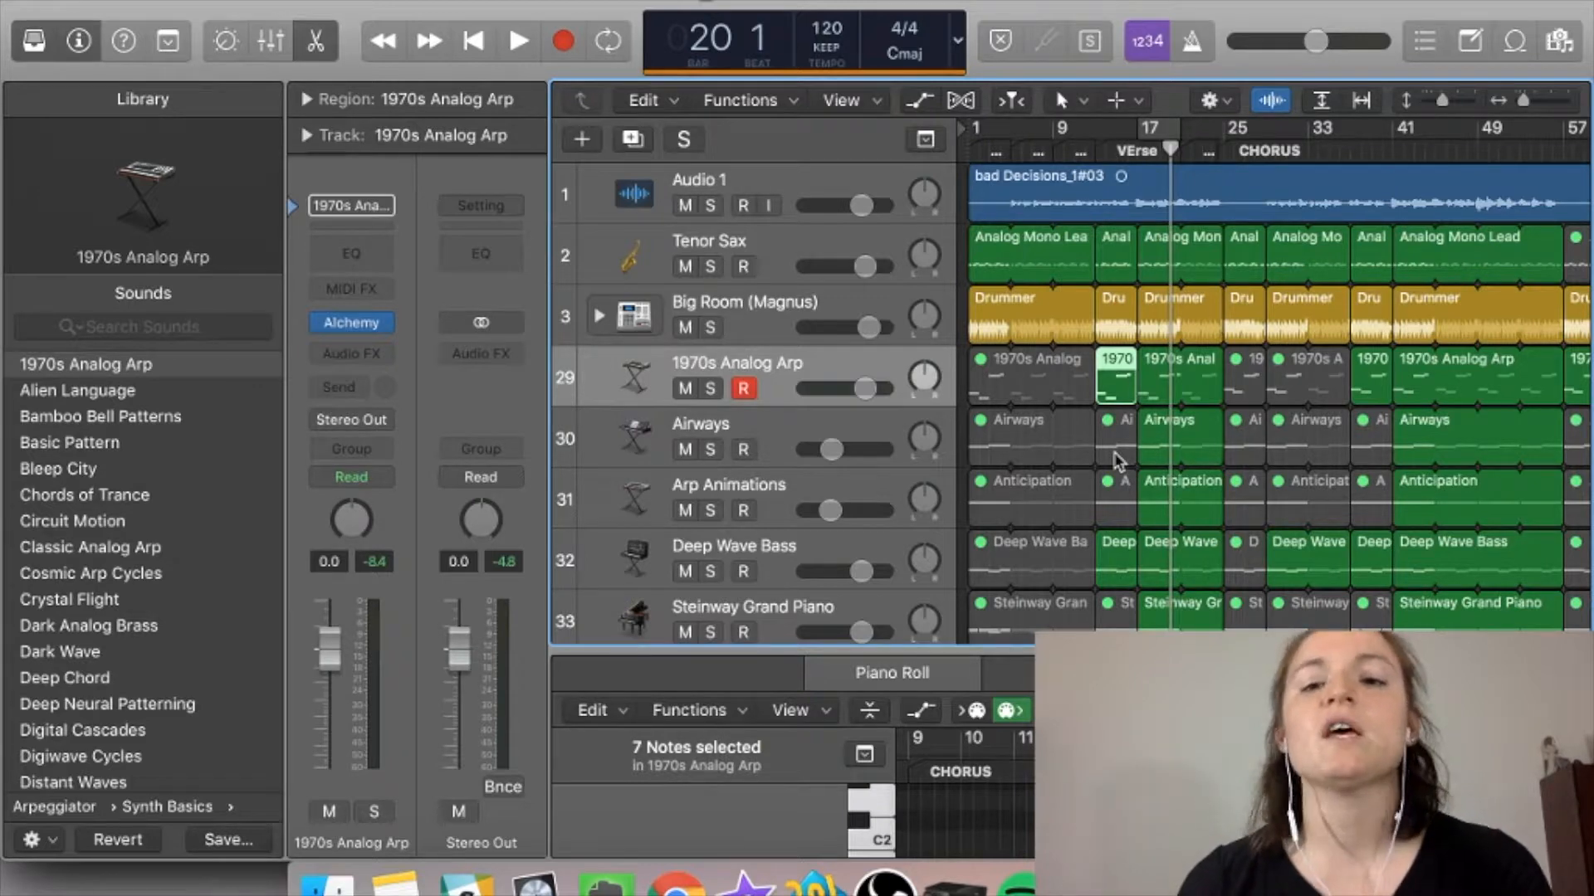
Step: Set a cycle range over the first verse, from bar 1 to bar 5
{"action": "scroll", "coordinate": [1134, 415], "scroll_direction": "down", "scroll_amount": 5}
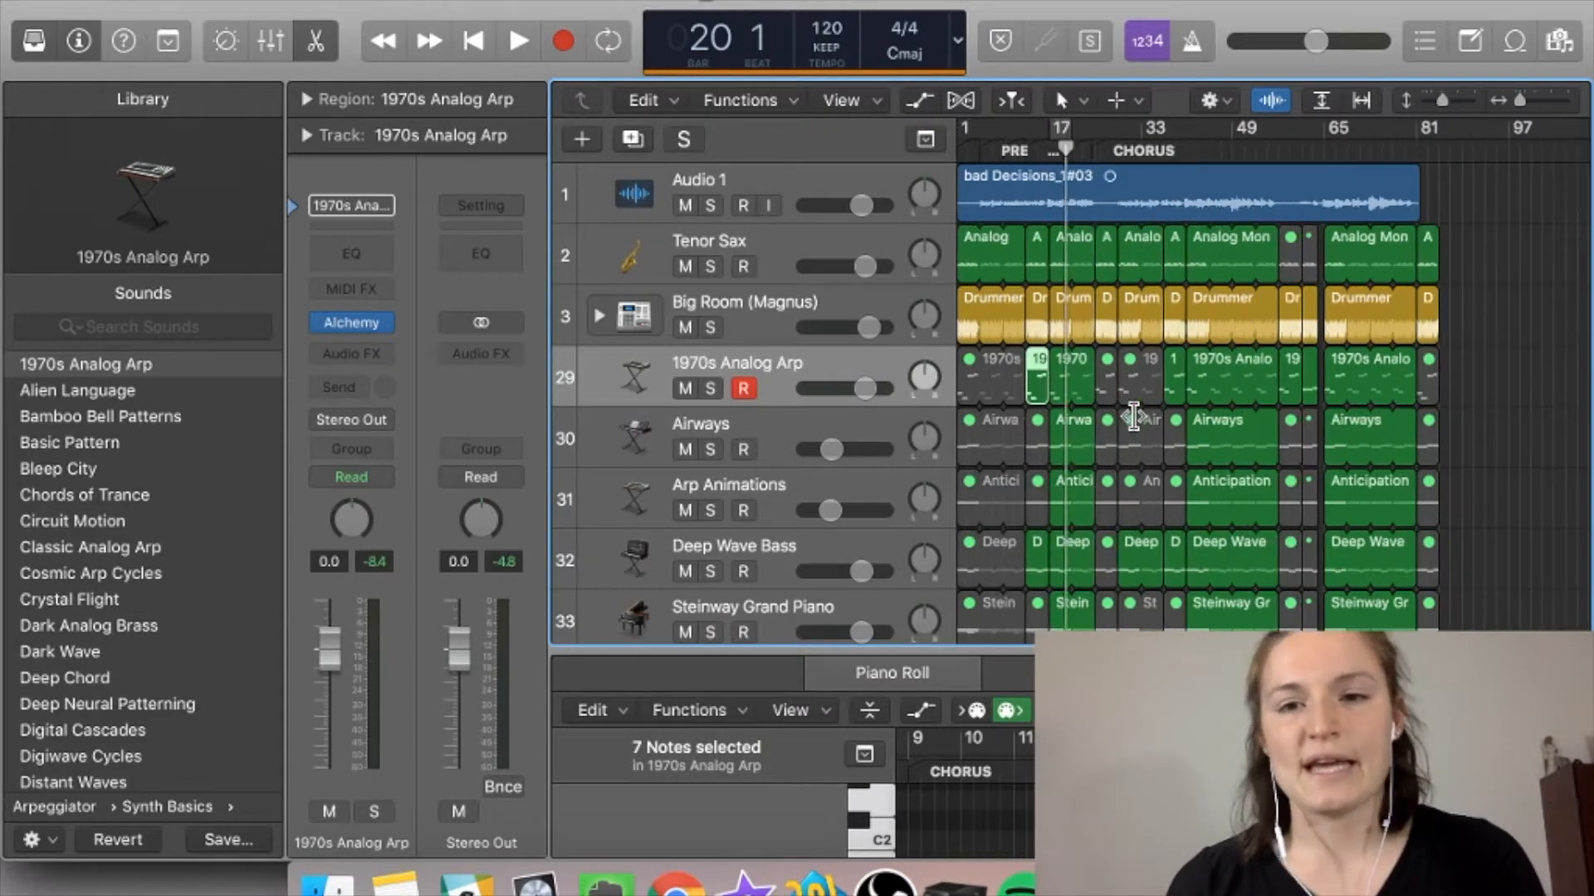
{"action": "scroll", "coordinate": [1134, 416], "scroll_direction": "up", "scroll_amount": 8}
{"action": "scroll", "coordinate": [1134, 417], "scroll_direction": "left", "scroll_amount": 5}
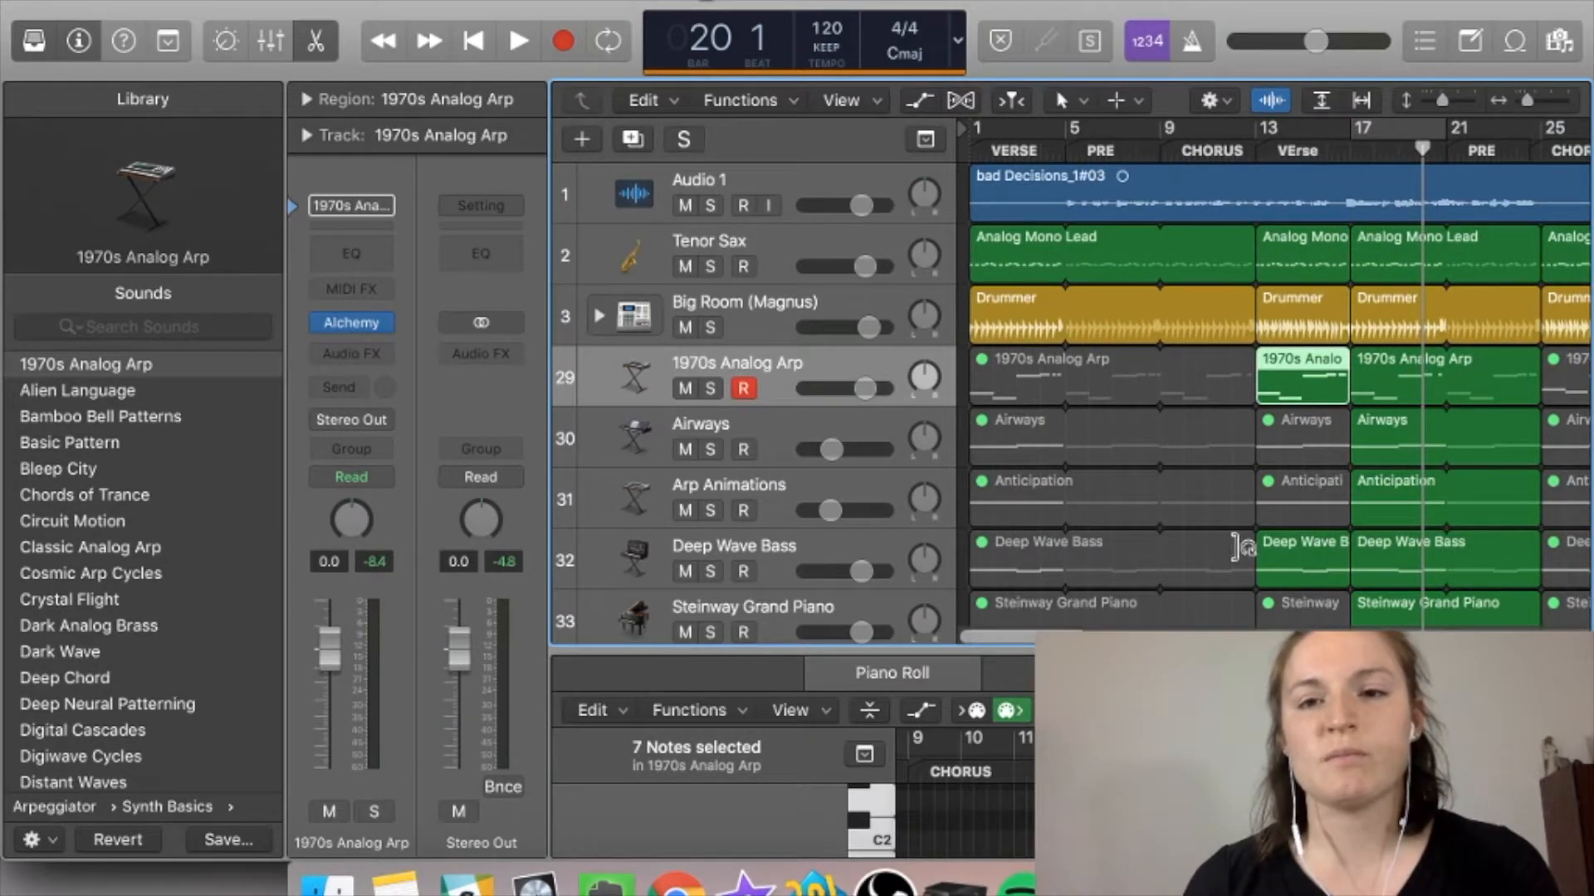
{"action": "left_click", "coordinate": [1112, 150]}
{"action": "left_click", "coordinate": [1016, 150]}
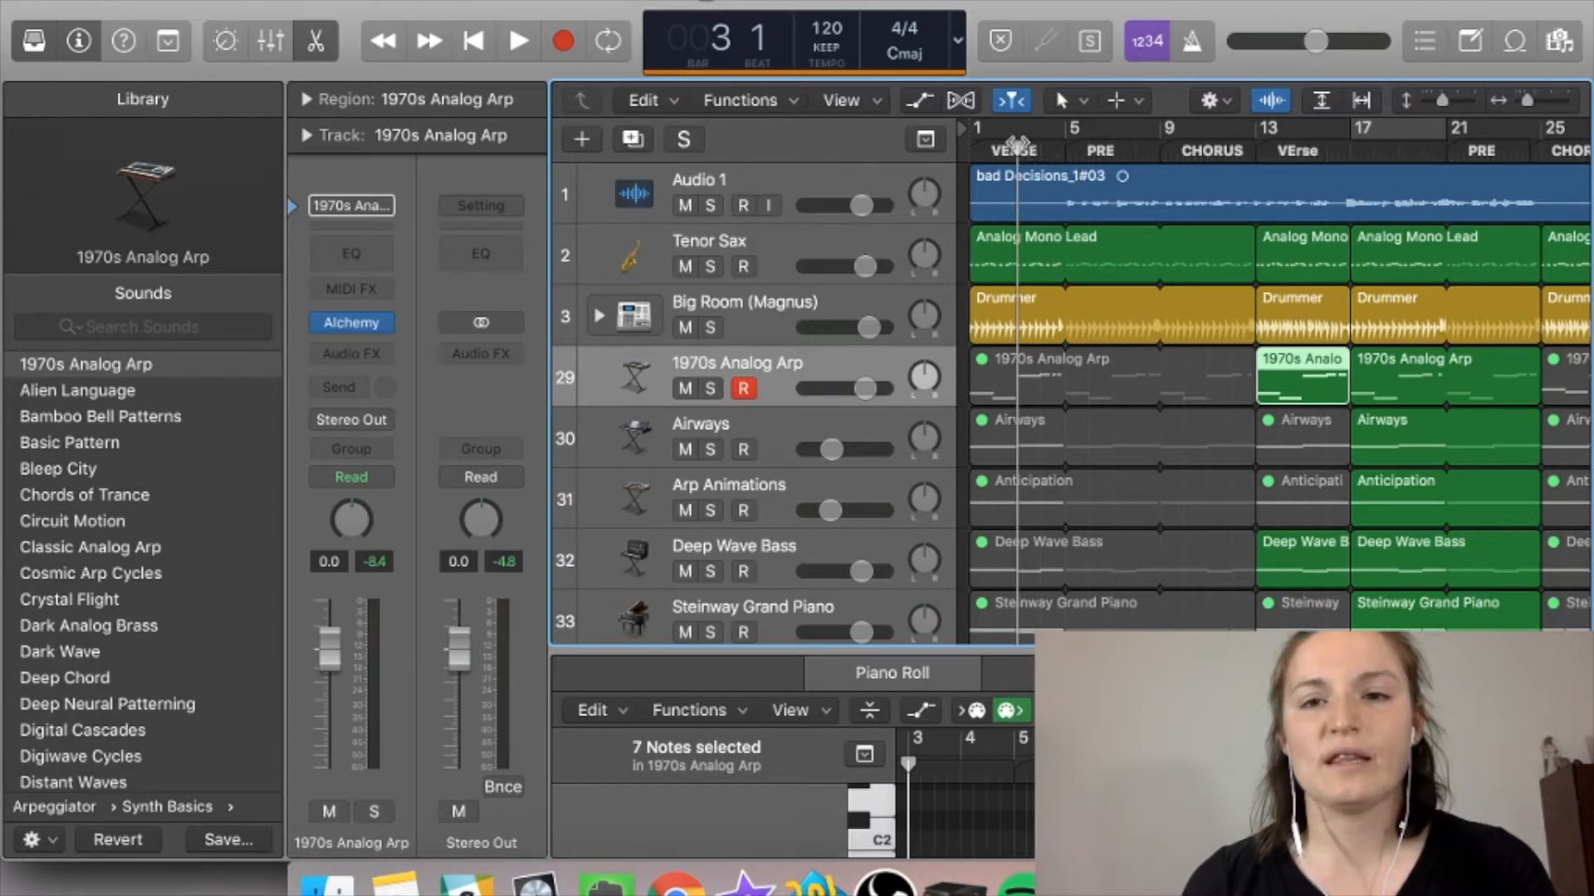
{"action": "left_click_drag", "start_coordinate": [1373, 128], "coordinate": [973, 127]}
{"action": "left_click_drag", "start_coordinate": [1371, 129], "coordinate": [1075, 152]}
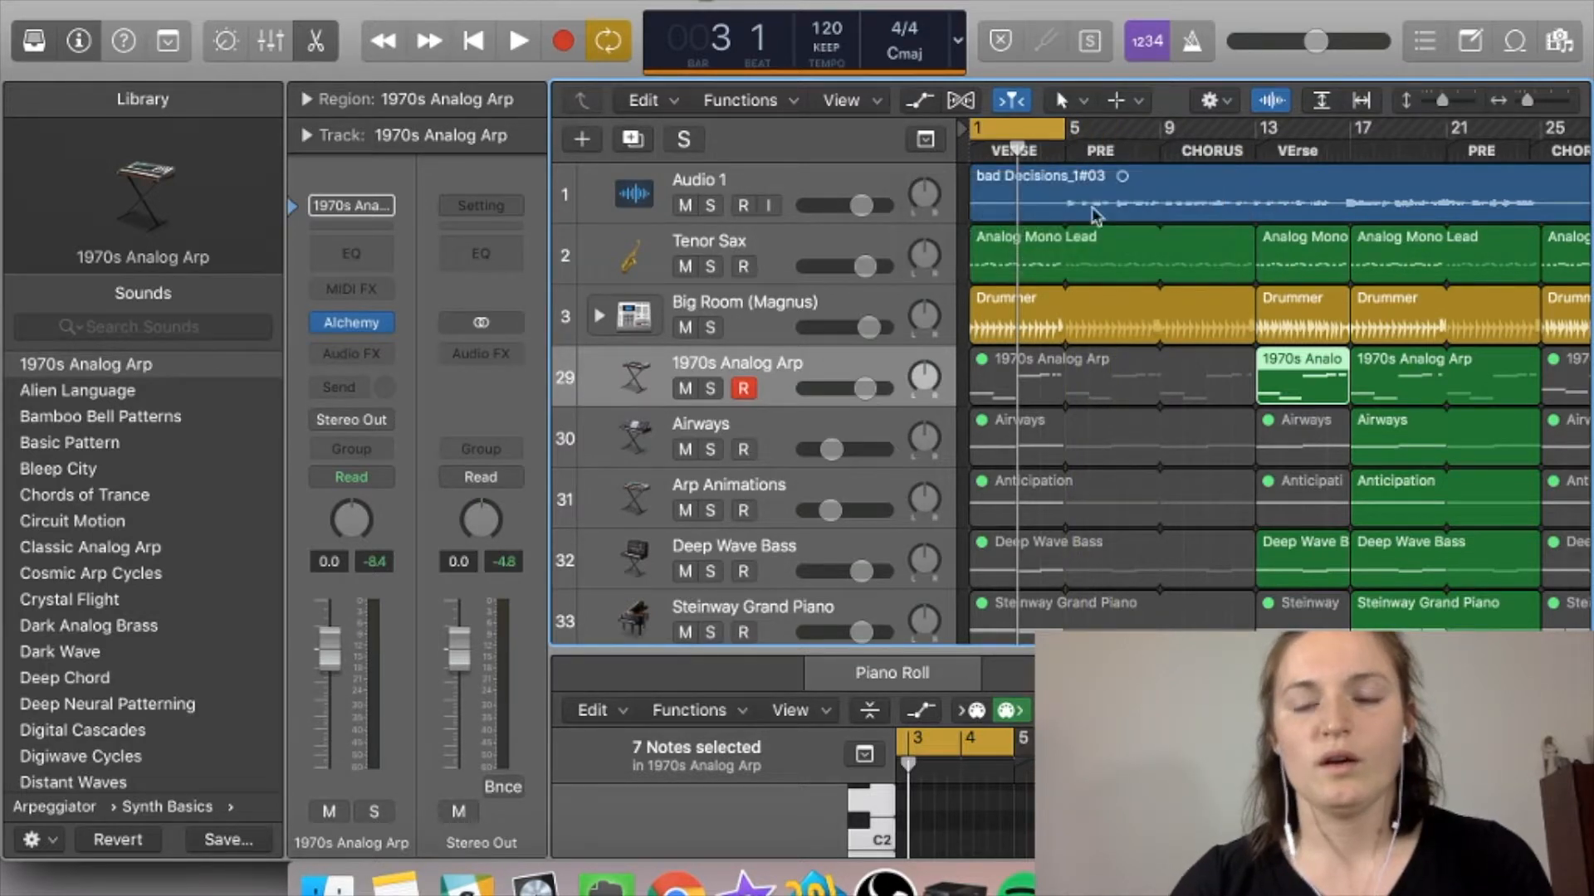
Step: Play the cycled first verse with the Audio 1 track, lower the master volume slightly during playback, and stop
{"action": "key", "text": "space"}
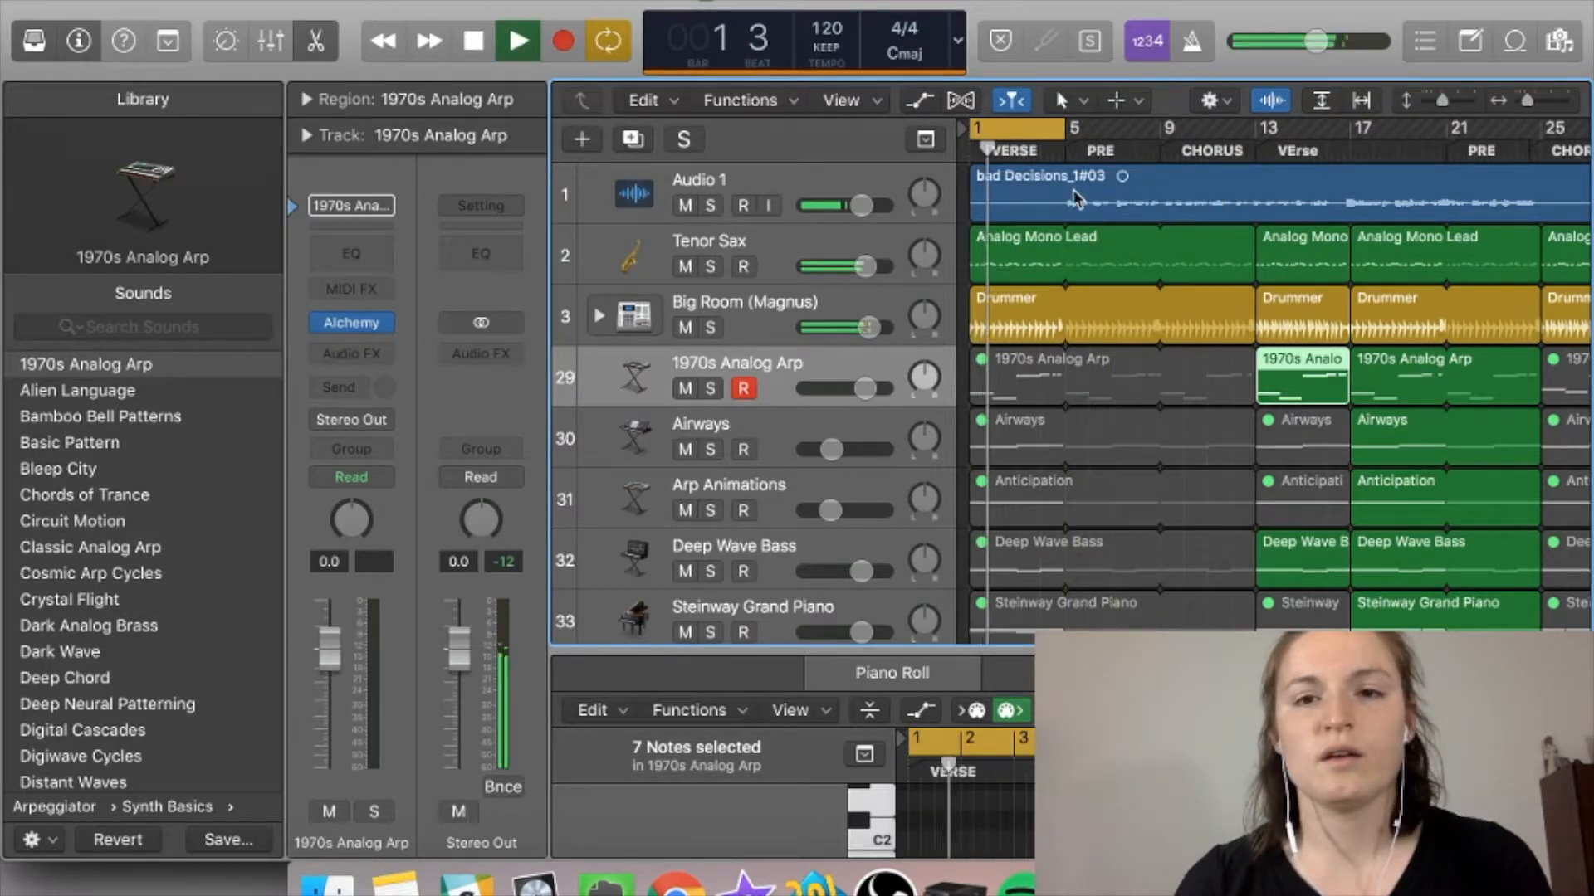
{"action": "key", "text": "space"}
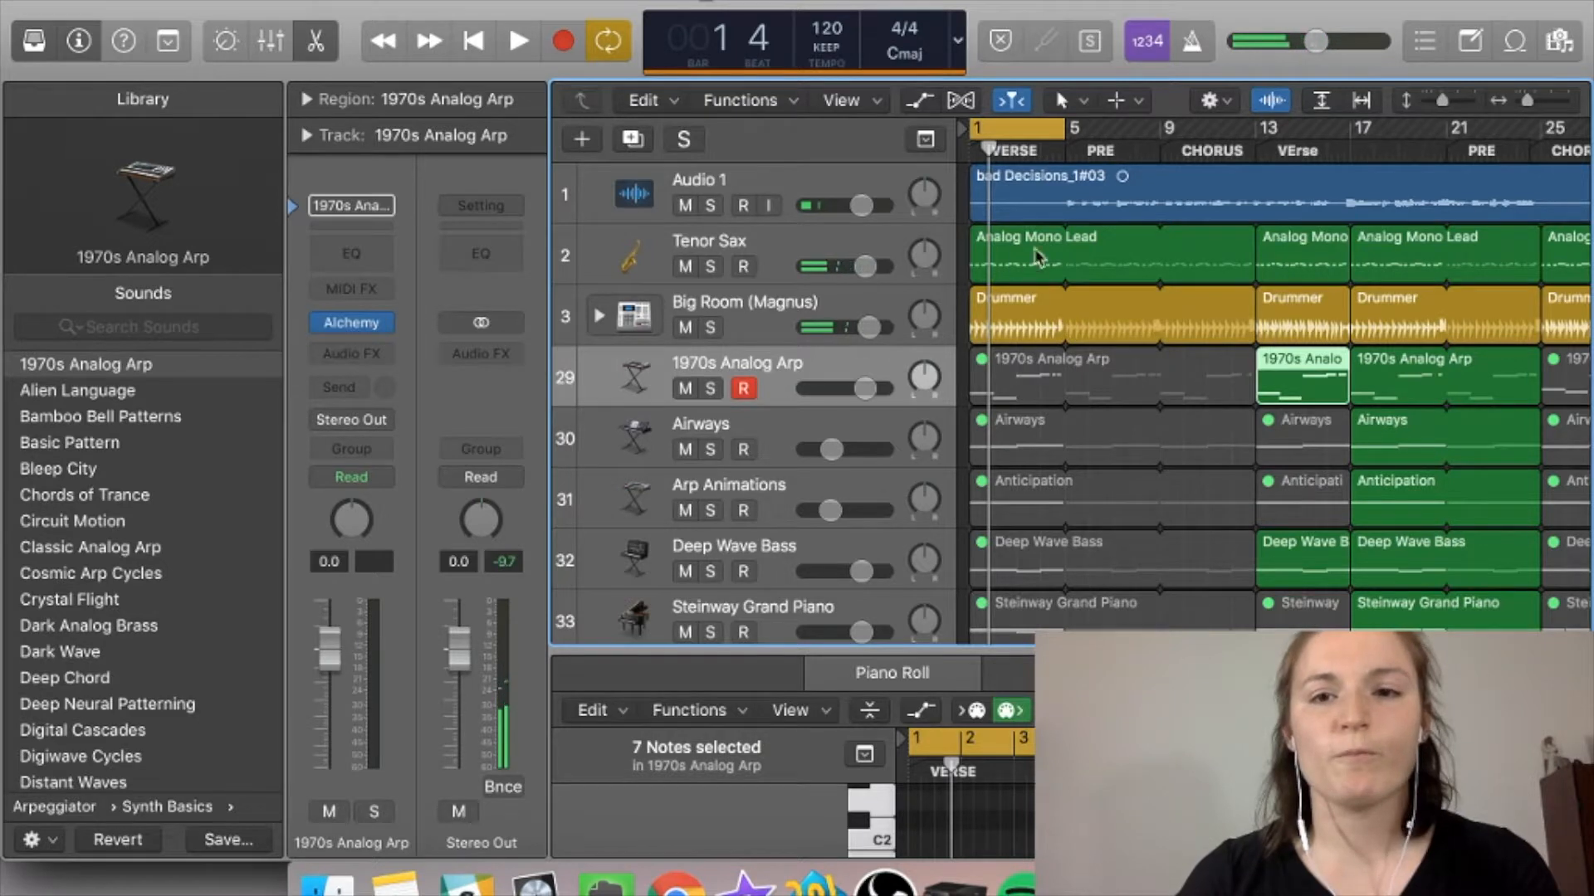
{"action": "key", "text": "space"}
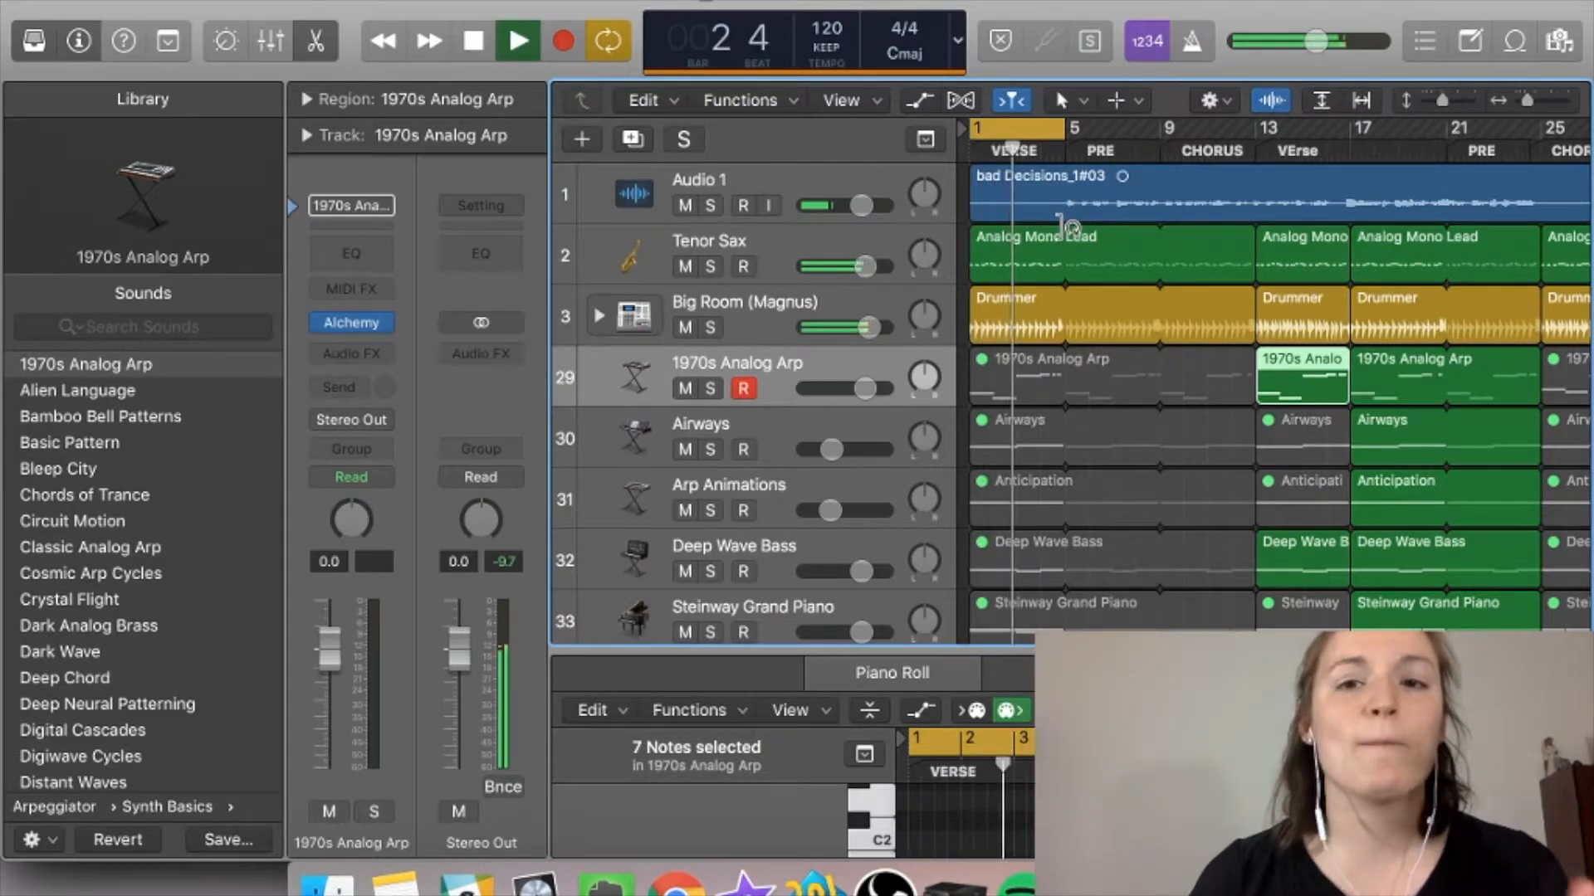
{"action": "left_click_drag", "start_coordinate": [1316, 41], "coordinate": [1289, 41]}
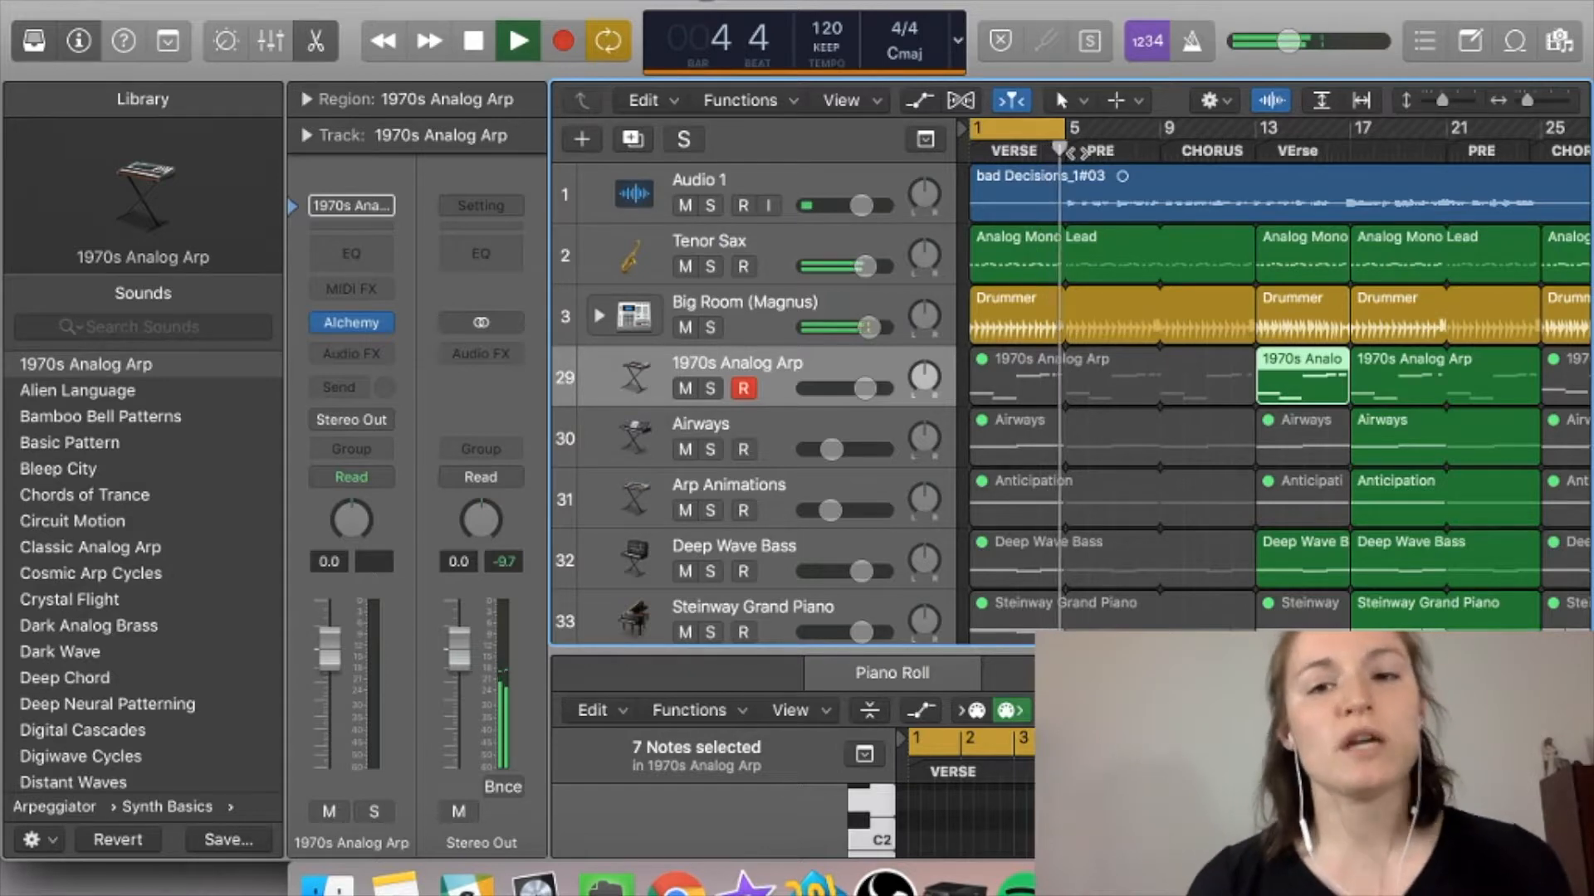
{"action": "key", "text": "space"}
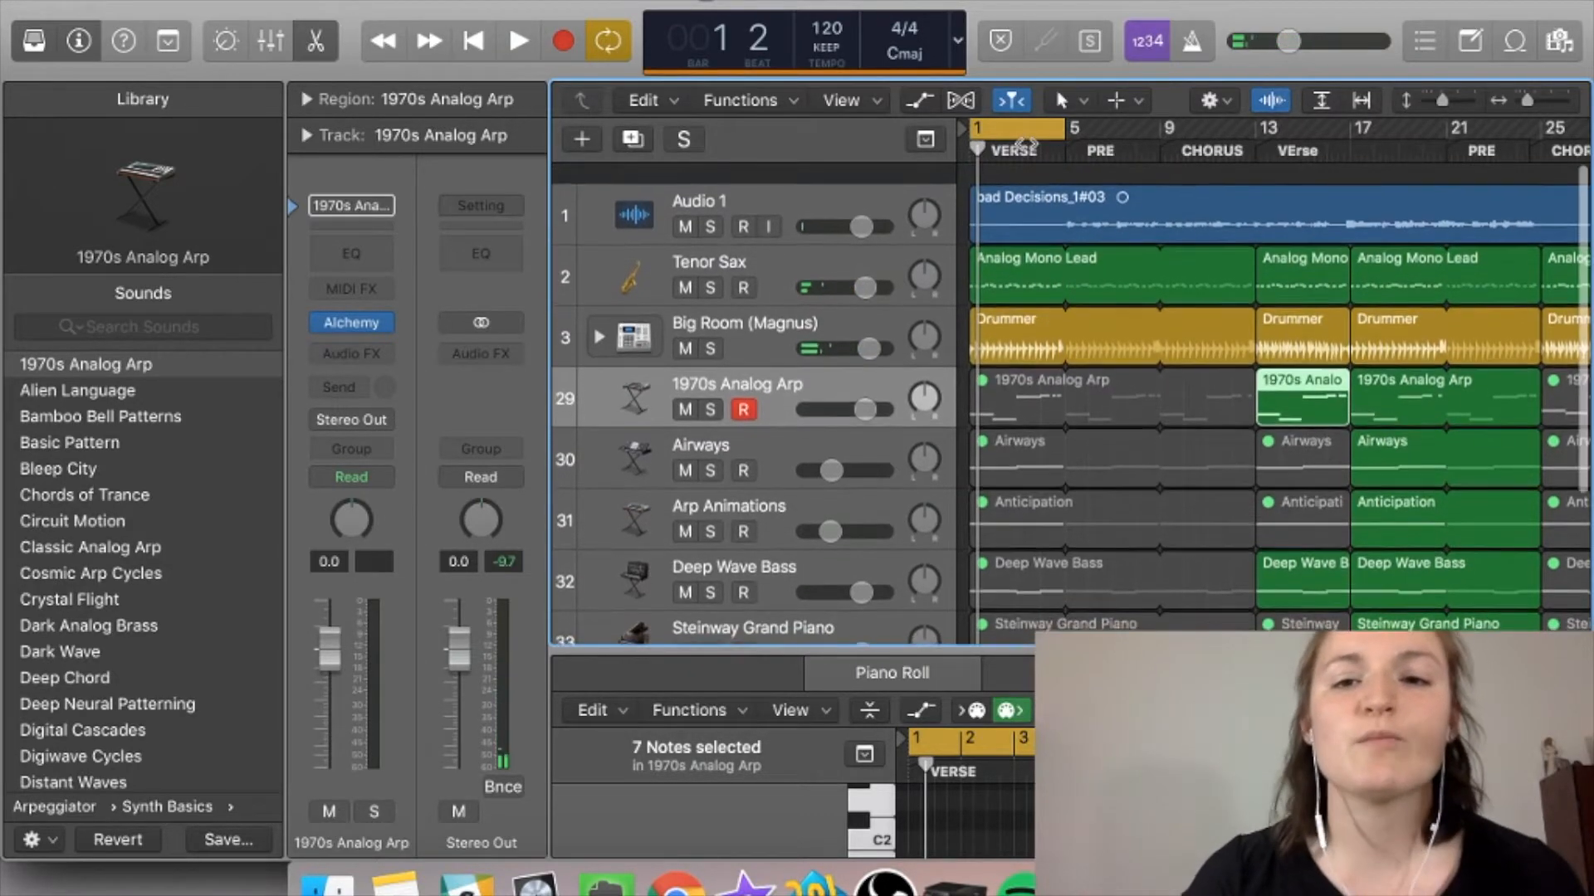
Step: Examine which track regions are muted or active across the first verse, pre, chorus and second verse sections
{"action": "scroll", "coordinate": [1027, 146], "scroll_direction": "down", "scroll_amount": 2}
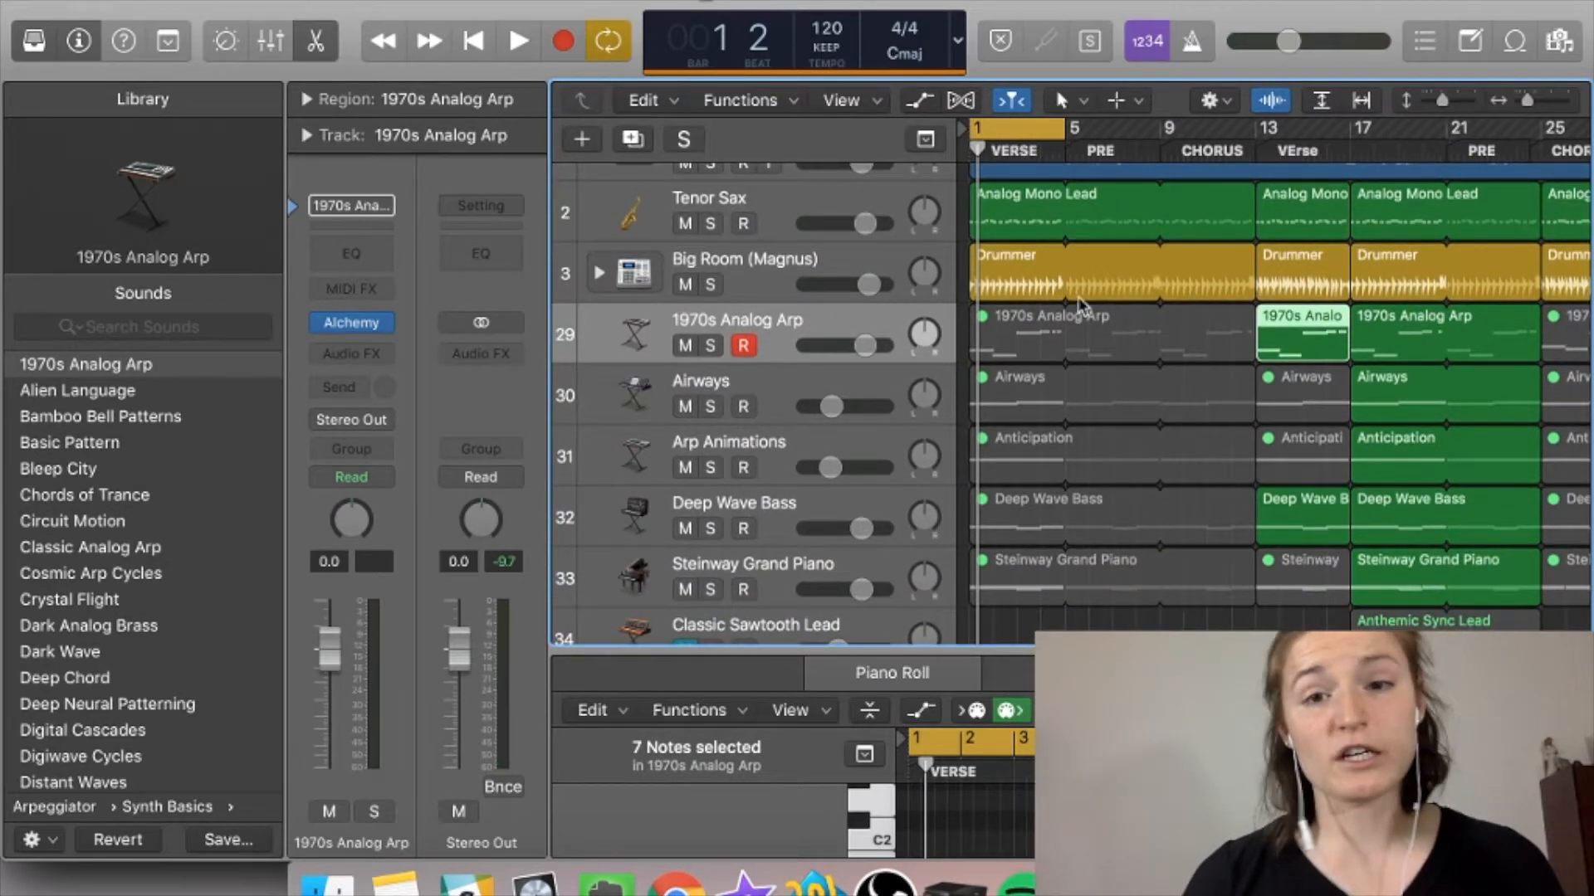
{"action": "scroll", "coordinate": [1079, 307], "scroll_direction": "up", "scroll_amount": 2}
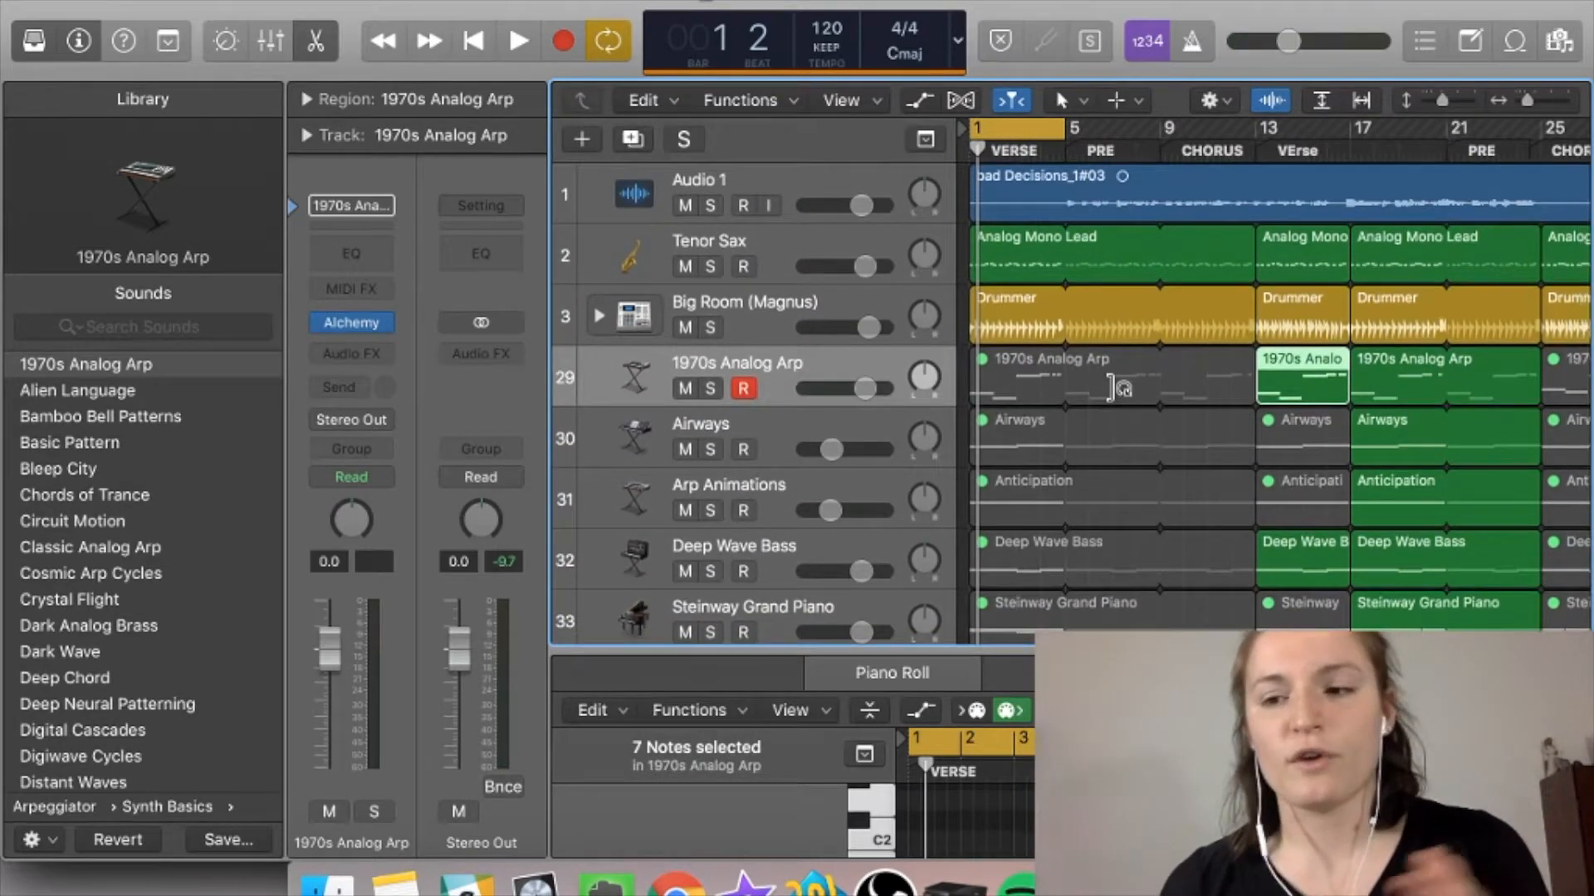
{"action": "scroll", "coordinate": [1221, 454], "scroll_direction": "right", "scroll_amount": 4}
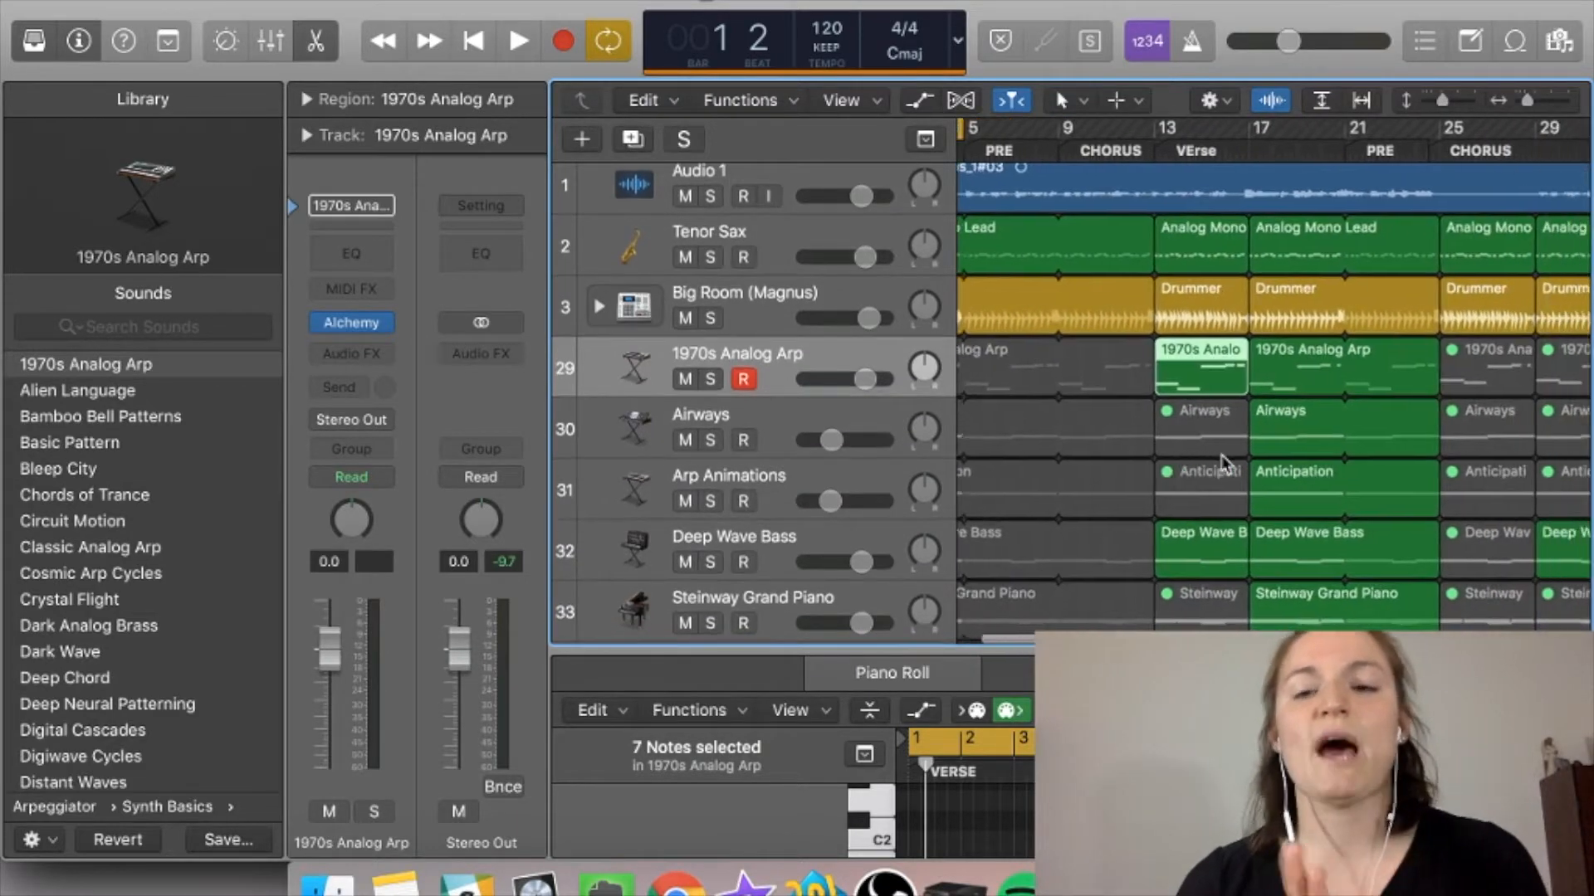
{"action": "scroll", "coordinate": [1222, 455], "scroll_direction": "left", "scroll_amount": 4}
{"action": "scroll", "coordinate": [1226, 465], "scroll_direction": "down", "scroll_amount": 1}
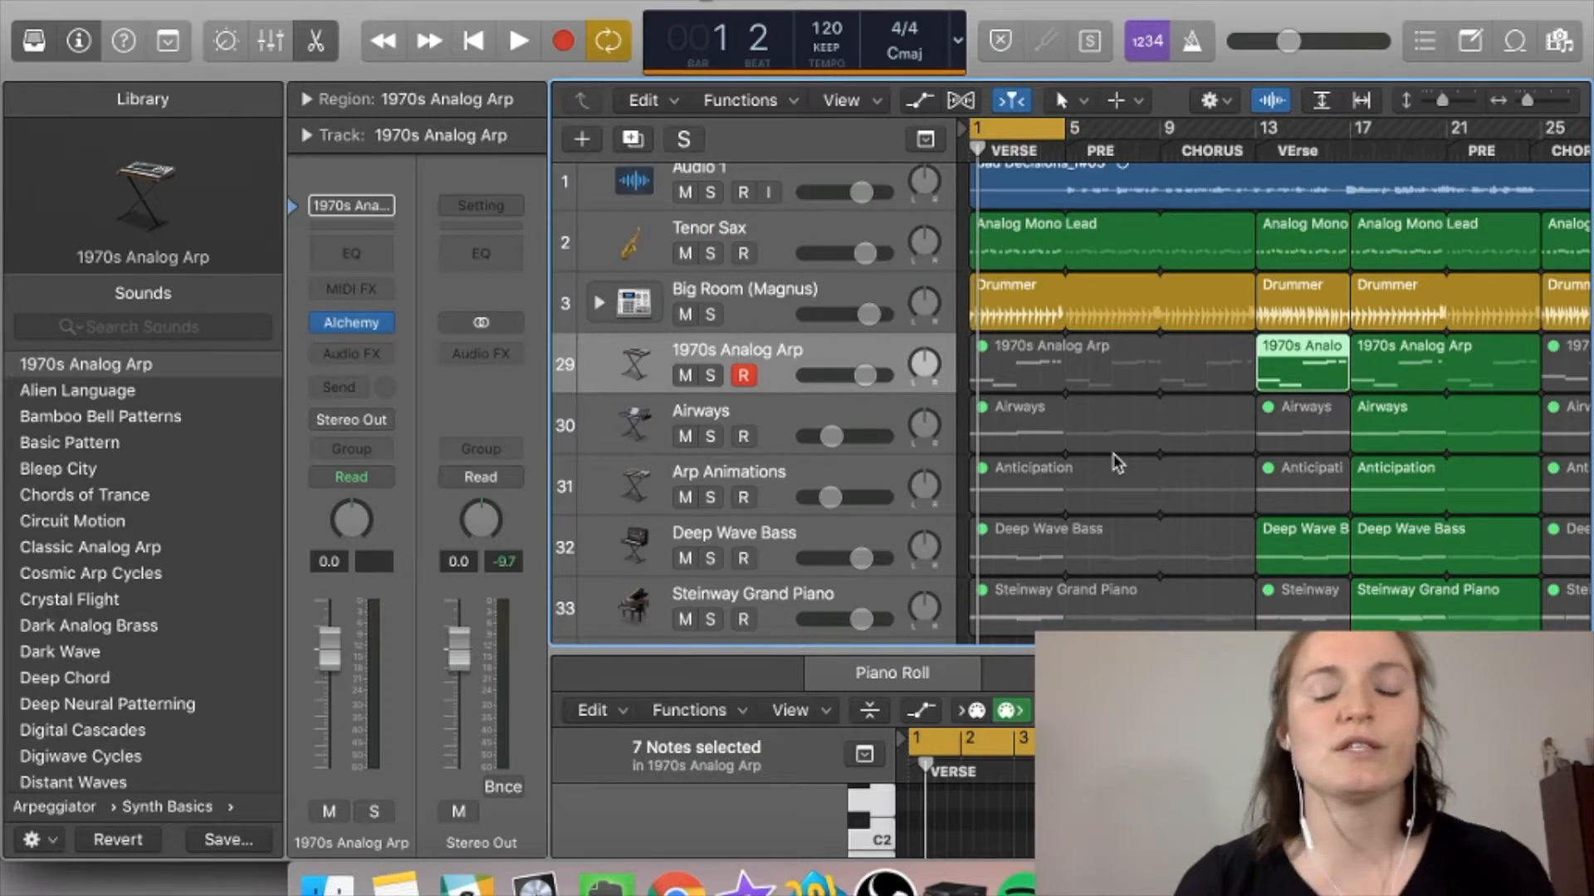
{"action": "scroll", "coordinate": [1118, 455], "scroll_direction": "down", "scroll_amount": 3}
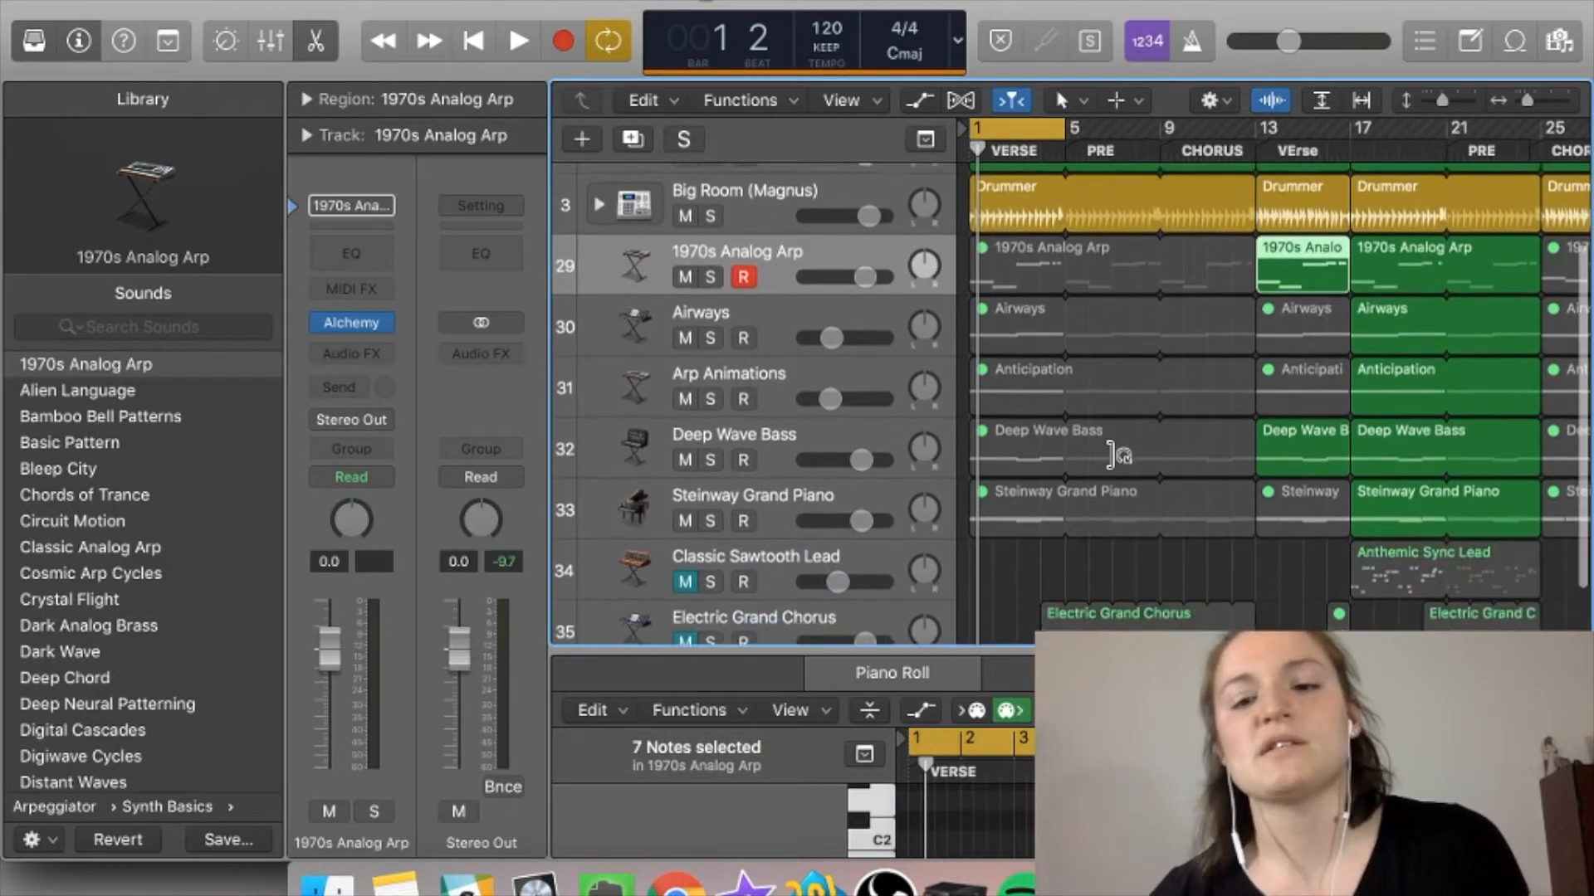
{"action": "scroll", "coordinate": [1107, 455], "scroll_direction": "up", "scroll_amount": 5}
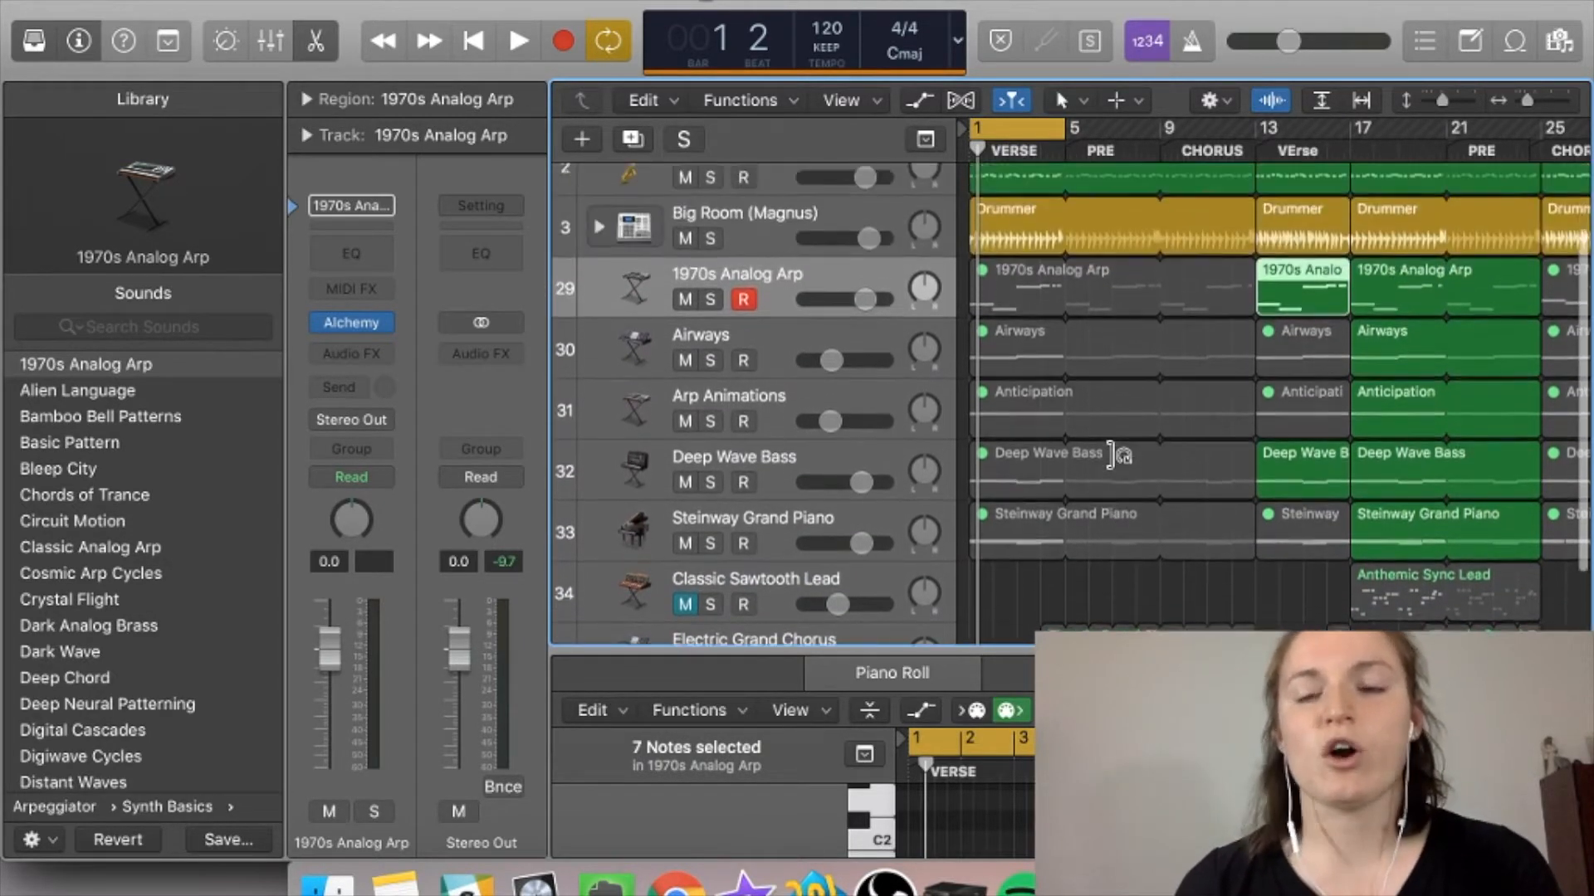
{"action": "scroll", "coordinate": [1097, 428], "scroll_direction": "down", "scroll_amount": 4}
{"action": "scroll", "coordinate": [1079, 427], "scroll_direction": "up", "scroll_amount": 6}
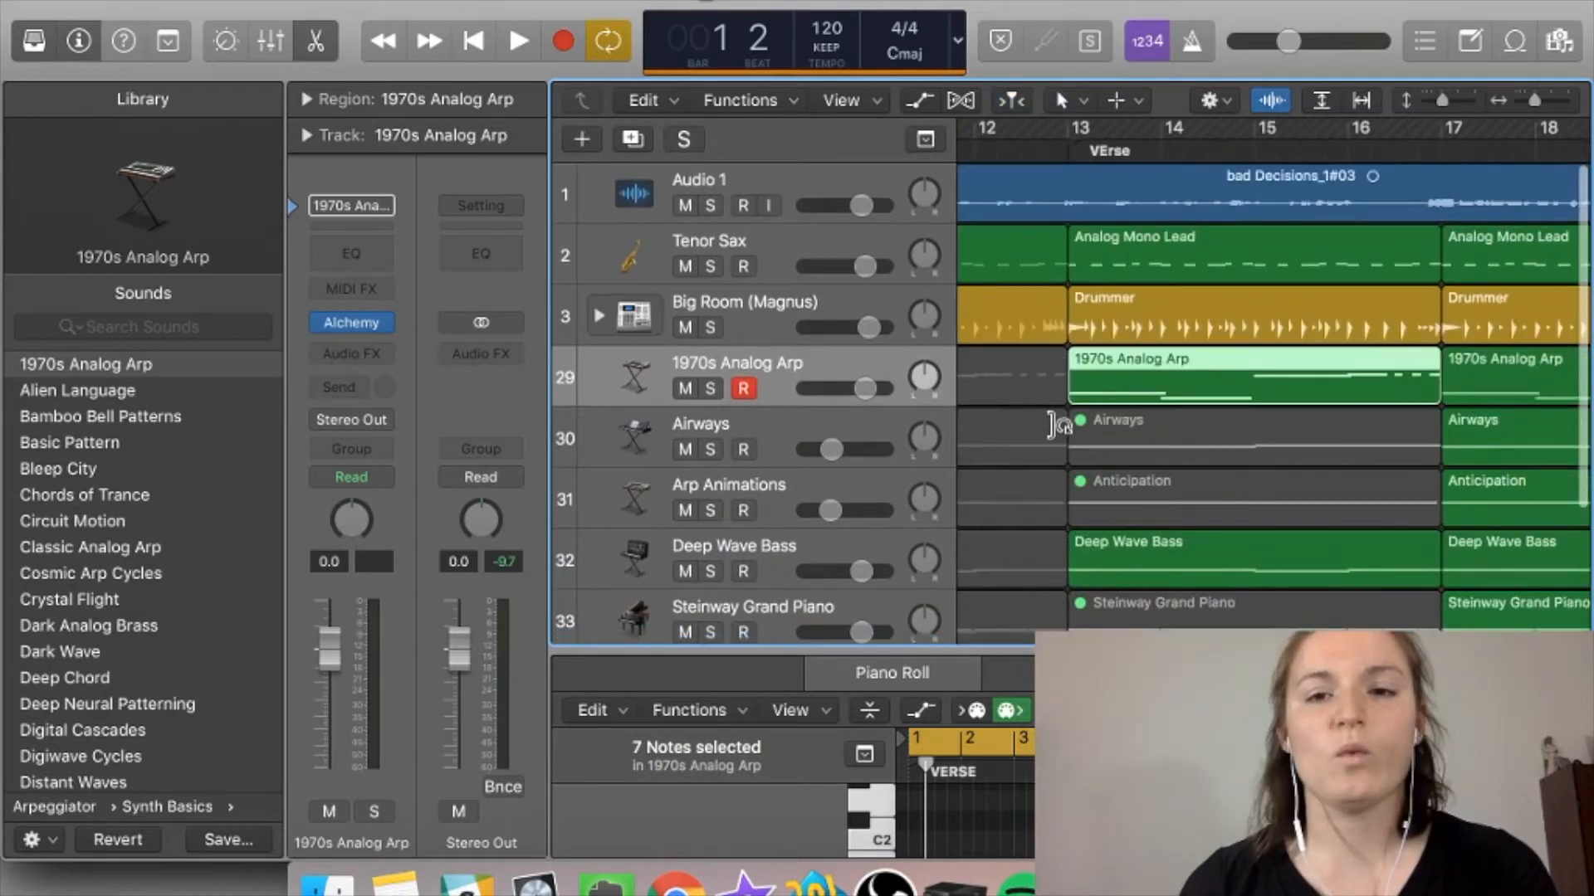
{"action": "scroll", "coordinate": [1061, 425], "scroll_direction": "left", "scroll_amount": 10}
{"action": "scroll", "coordinate": [1152, 462], "scroll_direction": "down", "scroll_amount": 3}
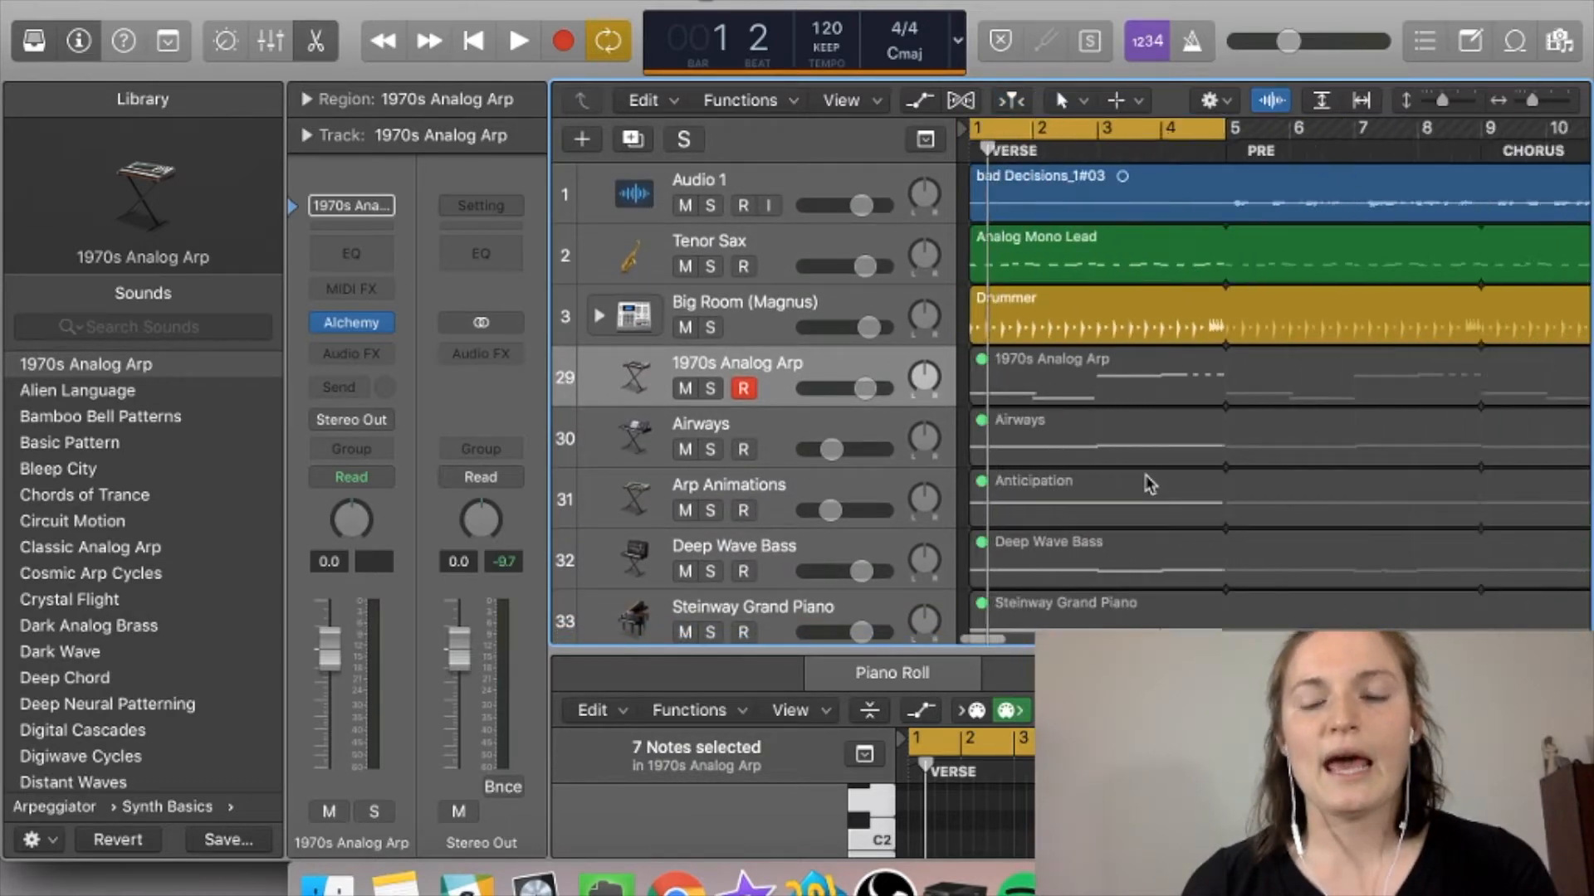
Step: Turn off cycle mode and play the arrangement with the Audio 1 track from bar 1
{"action": "left_click", "coordinate": [1035, 133]}
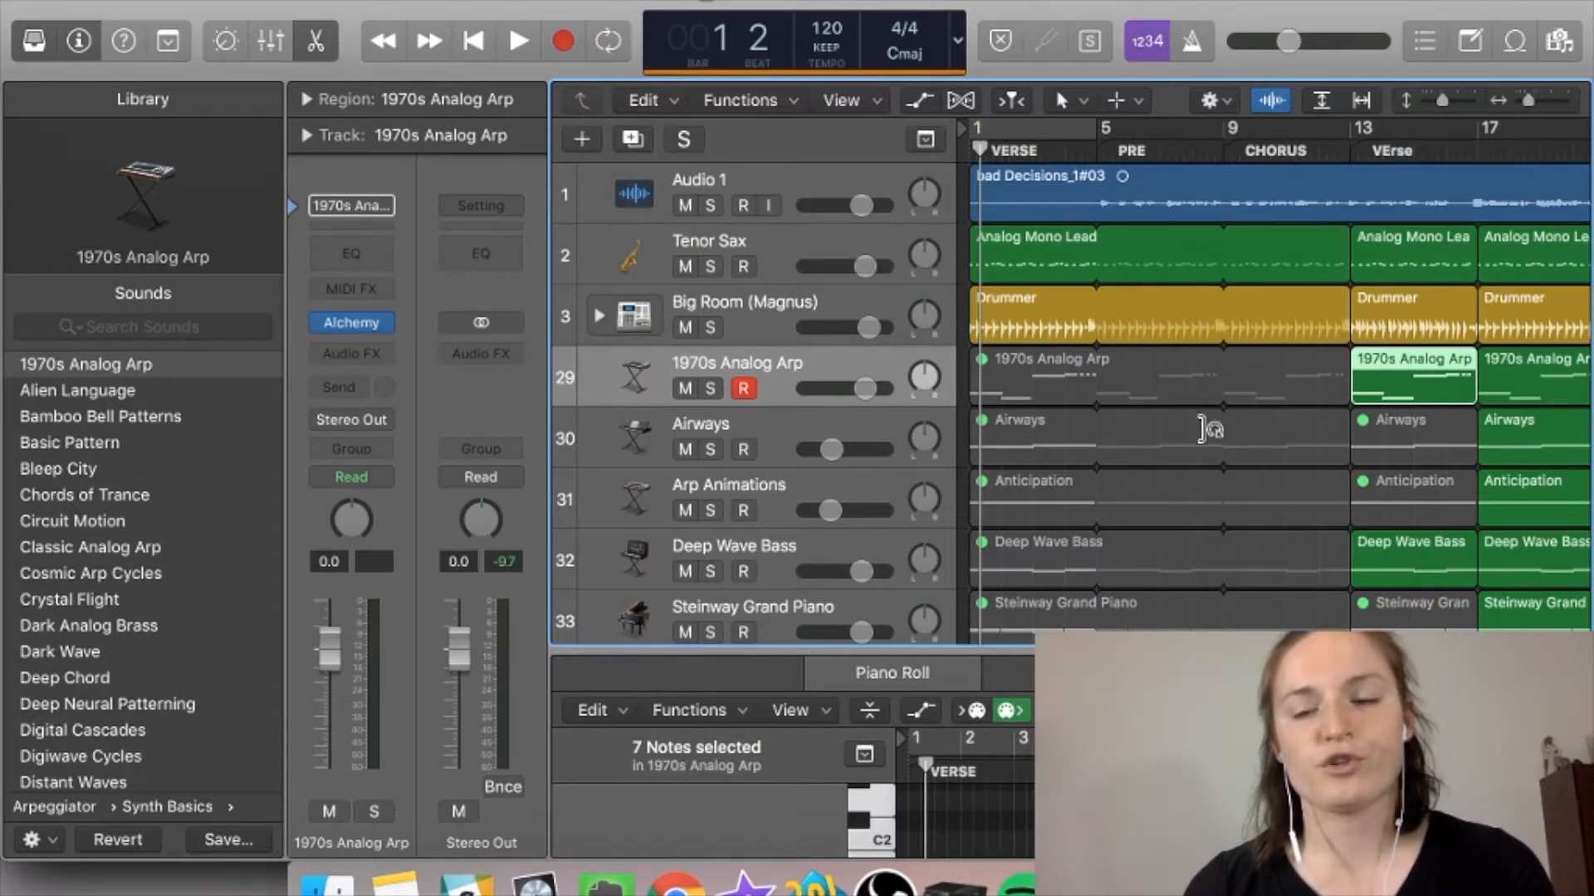
{"action": "key", "text": "Return"}
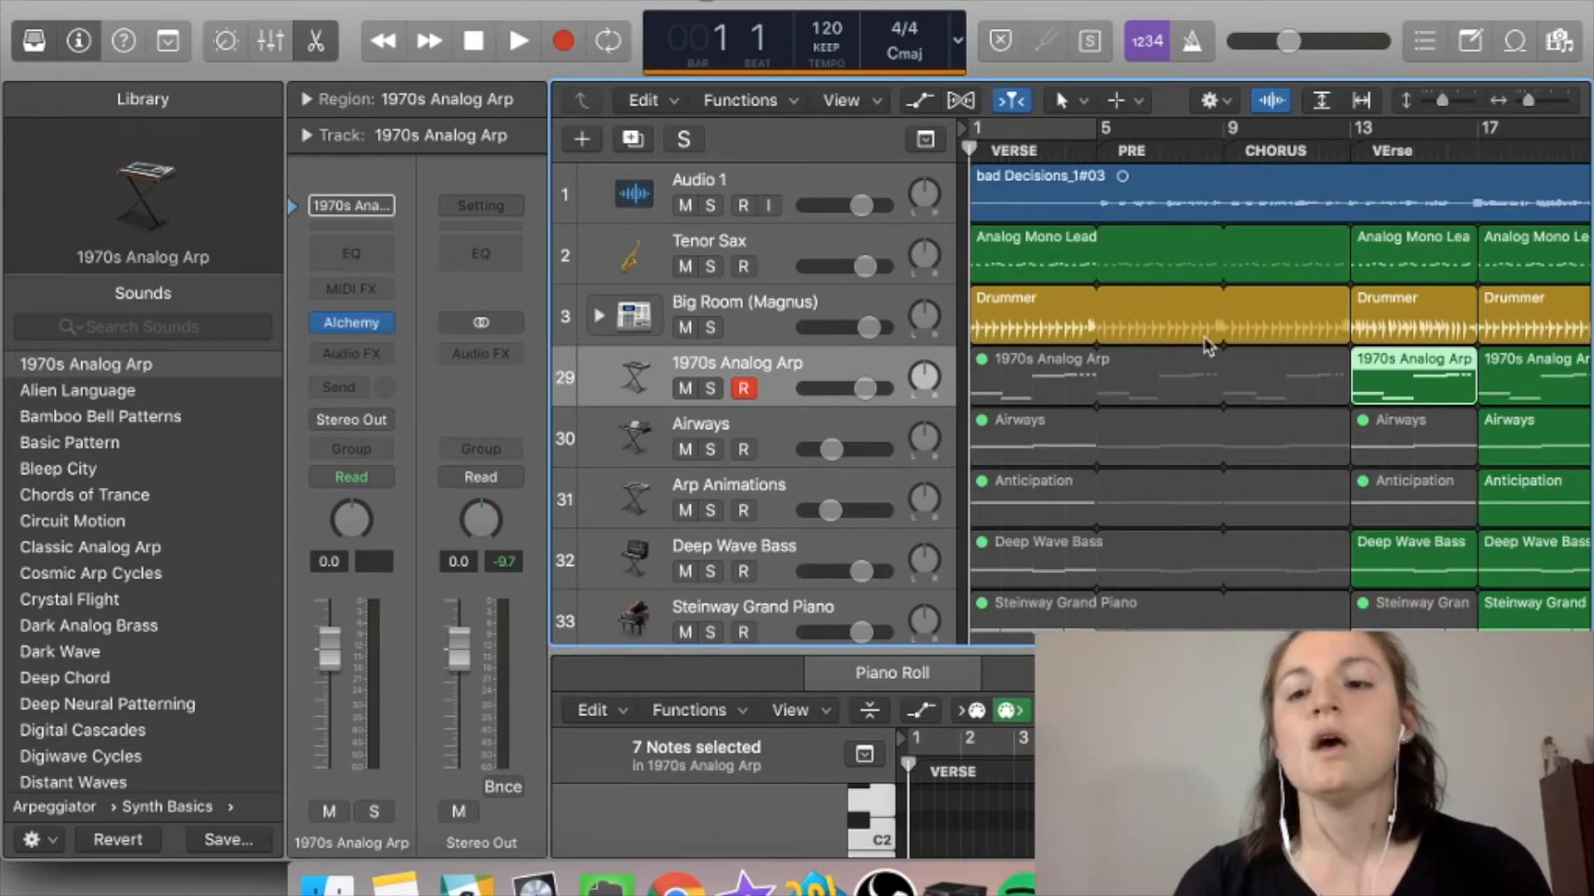
{"action": "scroll", "coordinate": [1207, 347], "scroll_direction": "down", "scroll_amount": 3}
{"action": "scroll", "coordinate": [1208, 347], "scroll_direction": "right", "scroll_amount": 5}
{"action": "scroll", "coordinate": [1208, 347], "scroll_direction": "left", "scroll_amount": 5}
{"action": "scroll", "coordinate": [1206, 344], "scroll_direction": "down", "scroll_amount": 3}
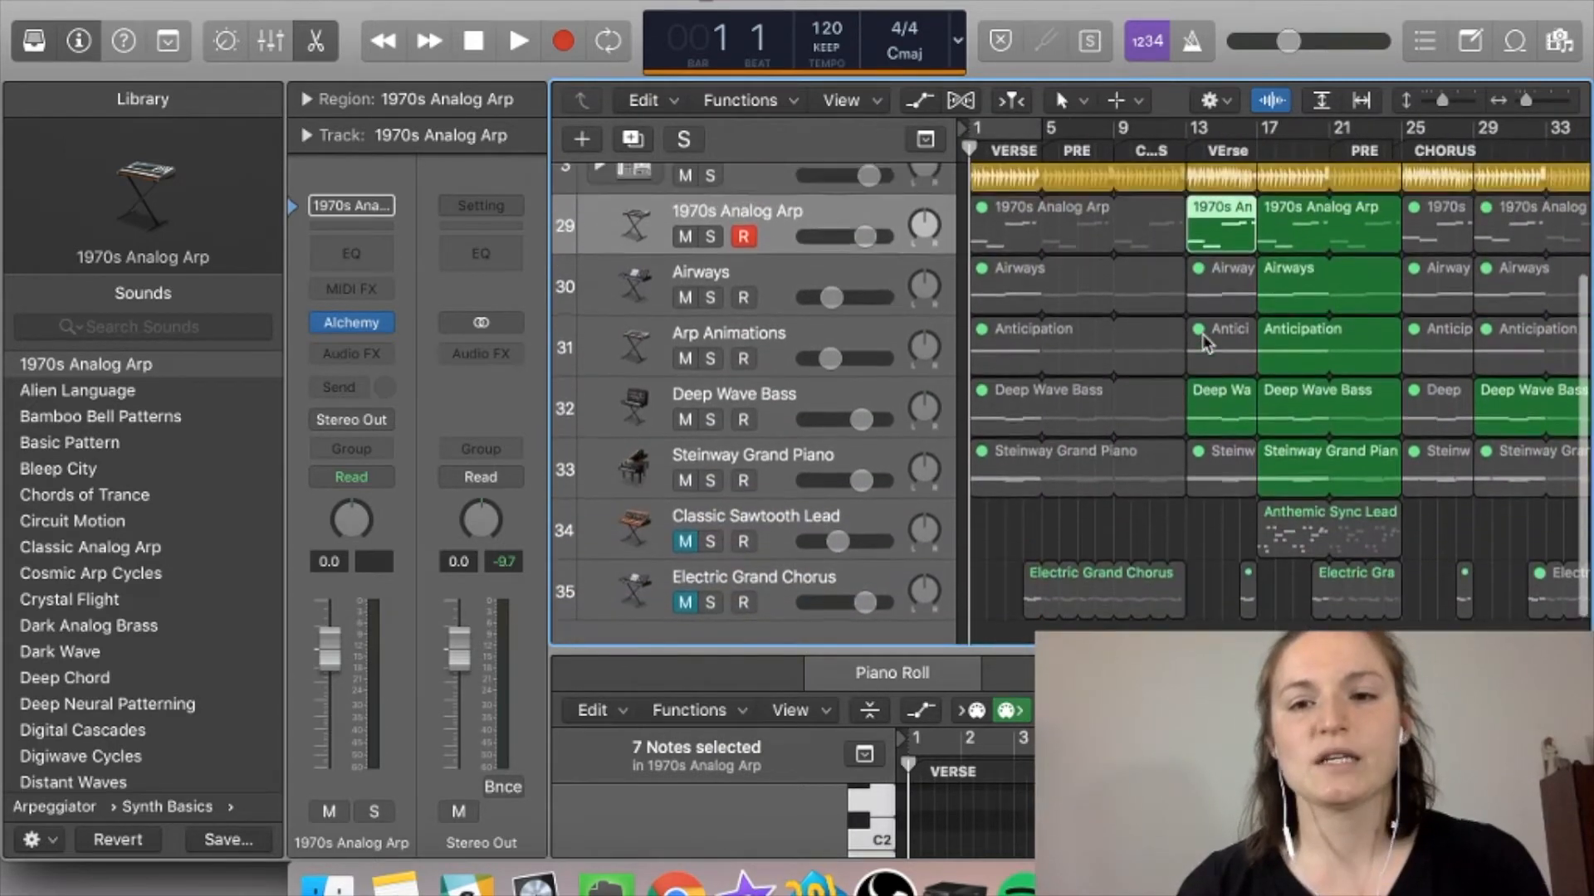
{"action": "key", "text": "space"}
{"action": "scroll", "coordinate": [1205, 343], "scroll_direction": "up", "scroll_amount": 3}
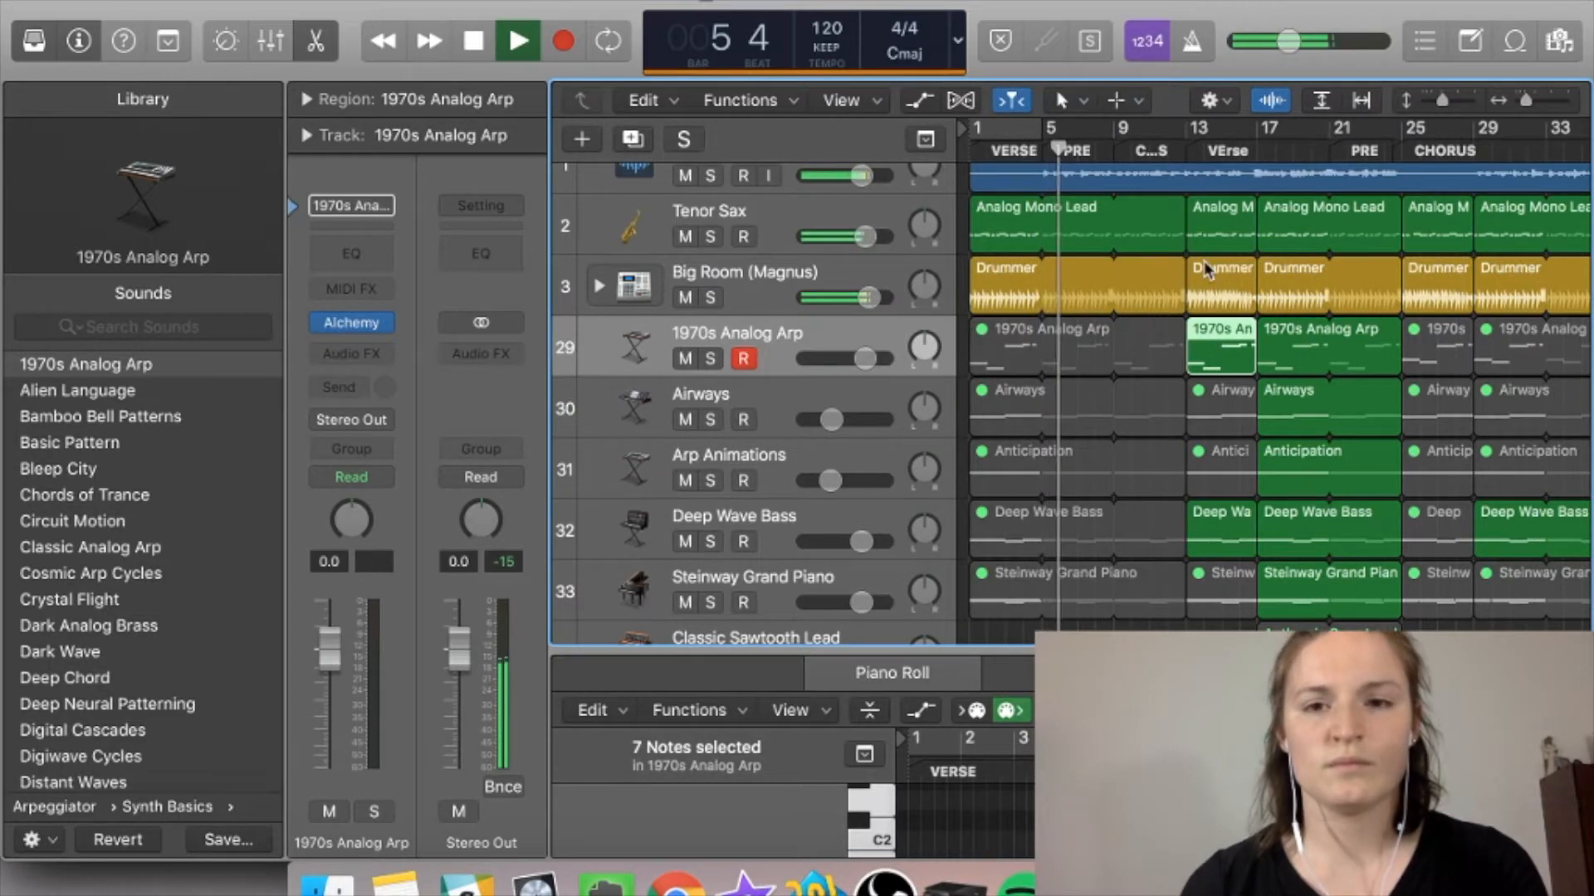
Step: Raise the master volume slightly and lower the Tenor Sax track's volume slightly while the song plays
{"action": "scroll", "coordinate": [1209, 268], "scroll_direction": "up", "scroll_amount": 1}
{"action": "left_click_drag", "start_coordinate": [1289, 46], "coordinate": [1316, 51]}
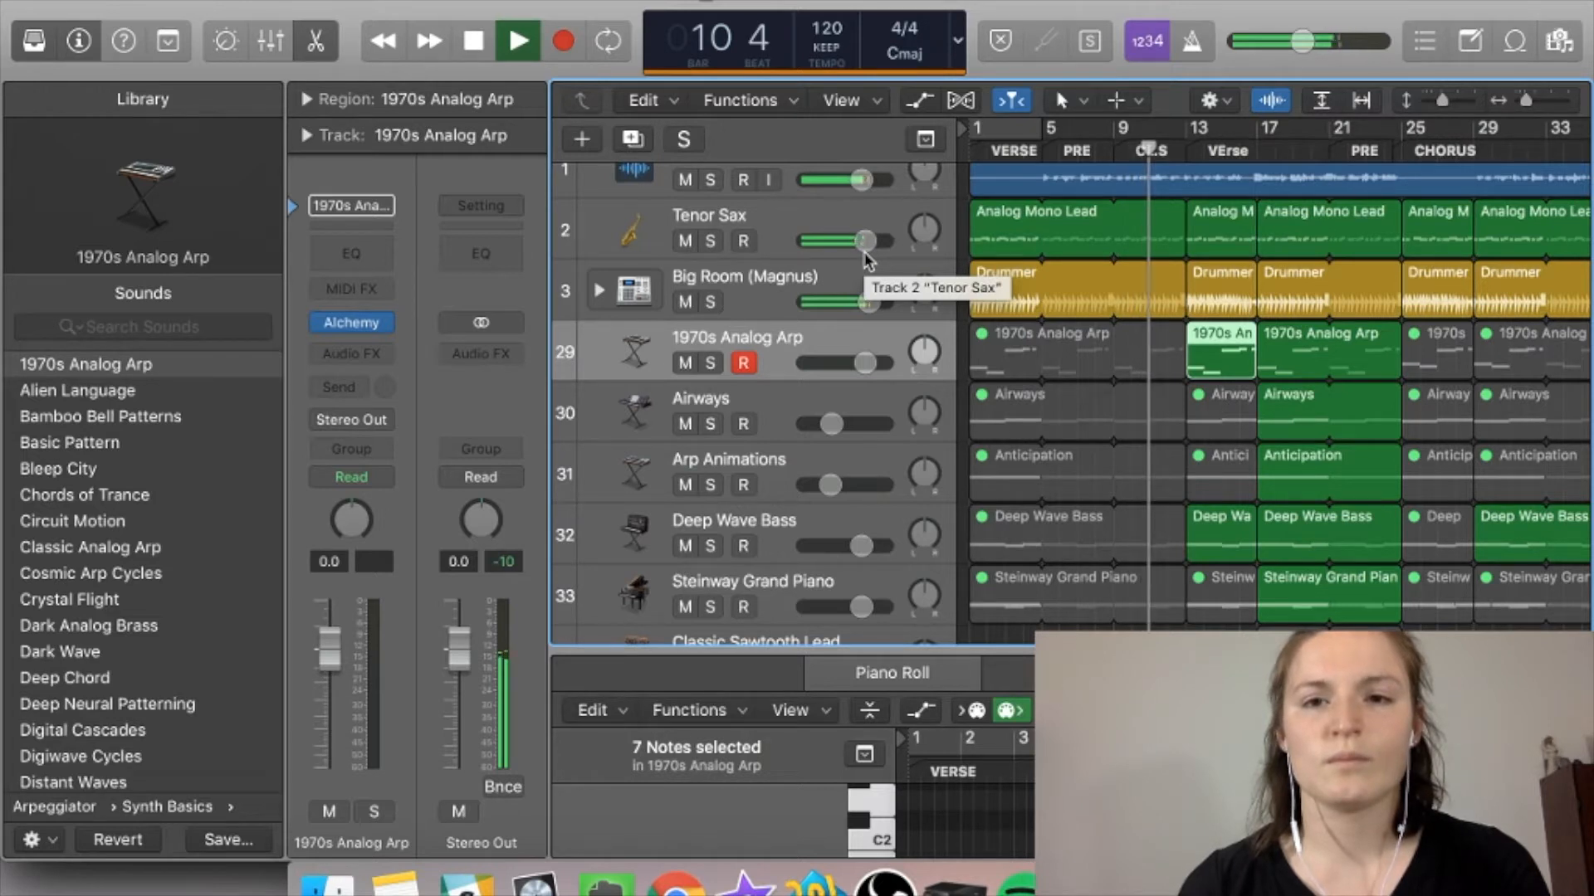
{"action": "left_click_drag", "start_coordinate": [864, 241], "coordinate": [860, 241]}
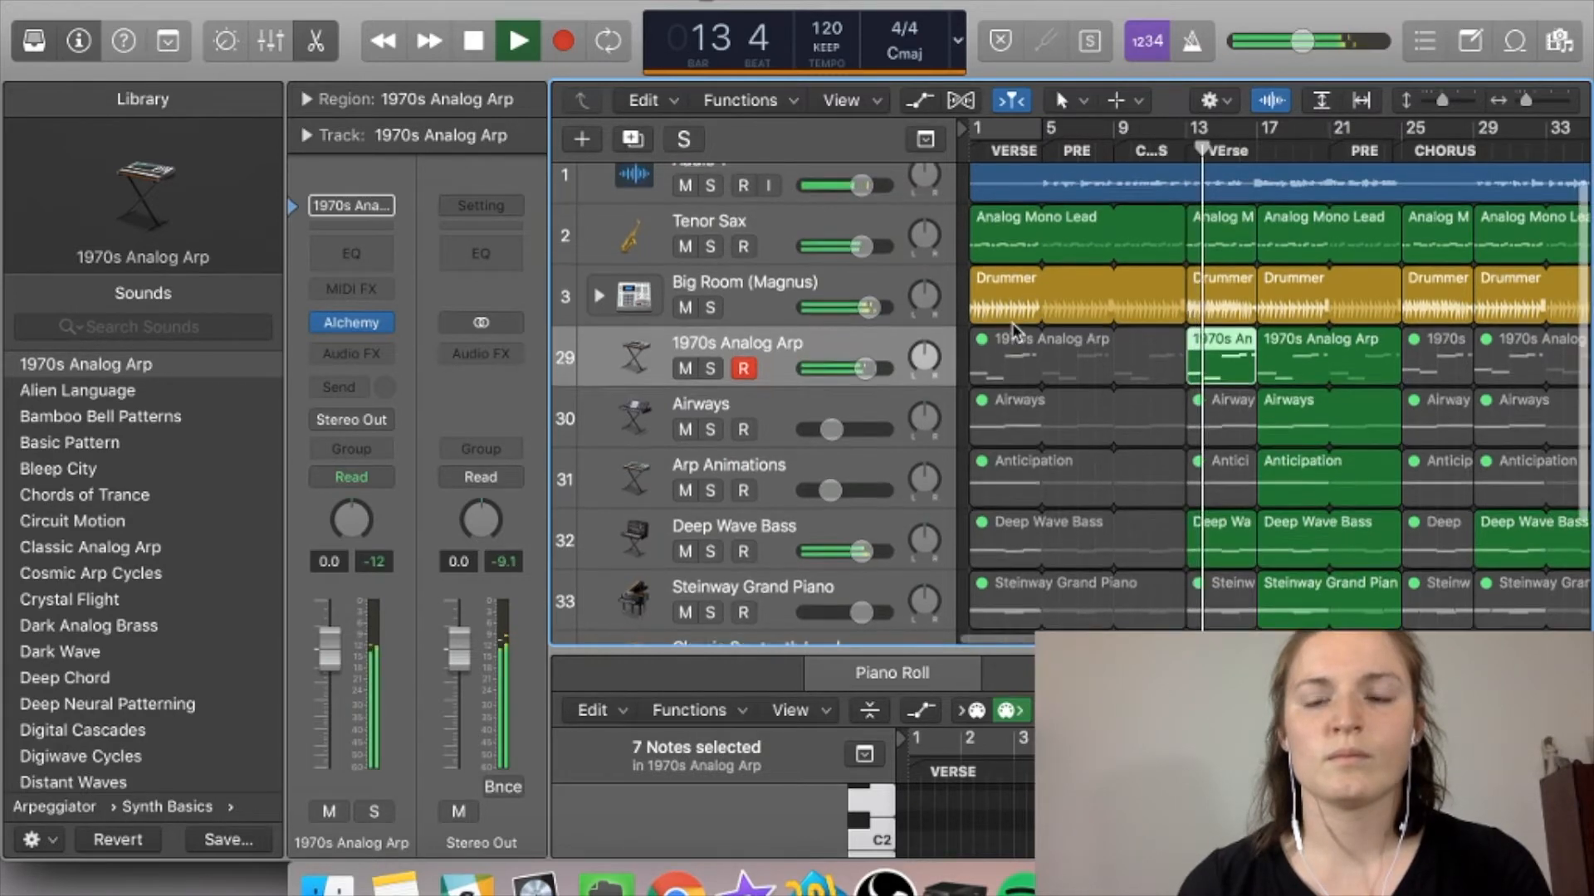
{"action": "scroll", "coordinate": [1021, 308], "scroll_direction": "up", "scroll_amount": 2}
{"action": "scroll", "coordinate": [1012, 330], "scroll_direction": "down", "scroll_amount": 2}
{"action": "scroll", "coordinate": [1012, 330], "scroll_direction": "up", "scroll_amount": 2}
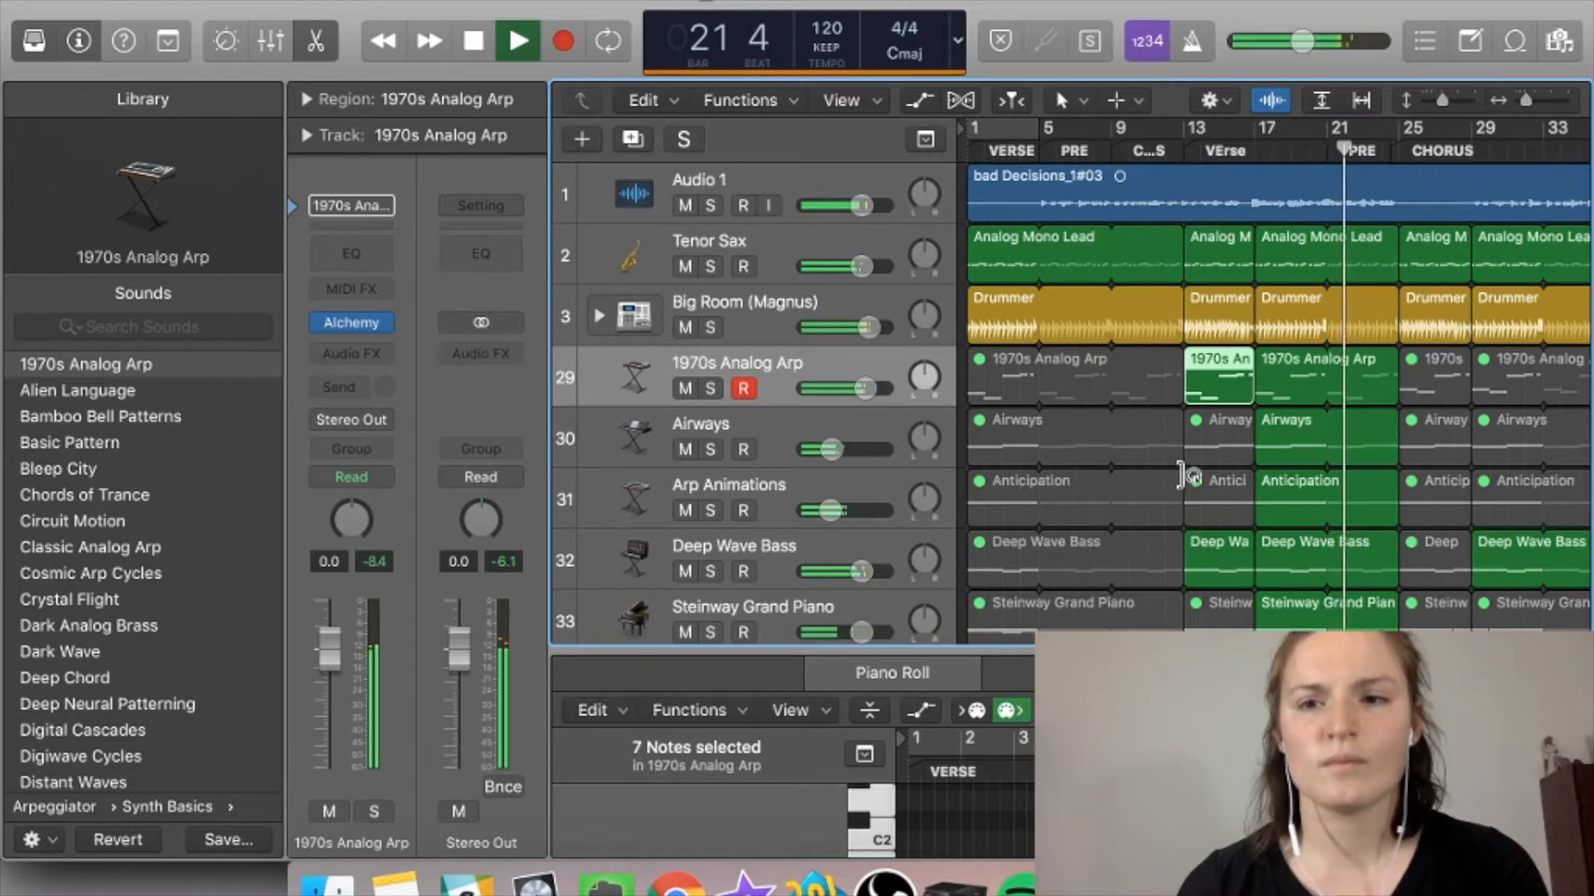
Step: Stop playback at bar 29 in the chorus and review the stacked tracks down to Electric Grand Chorus
{"action": "scroll", "coordinate": [1245, 448], "scroll_direction": "right", "scroll_amount": 3}
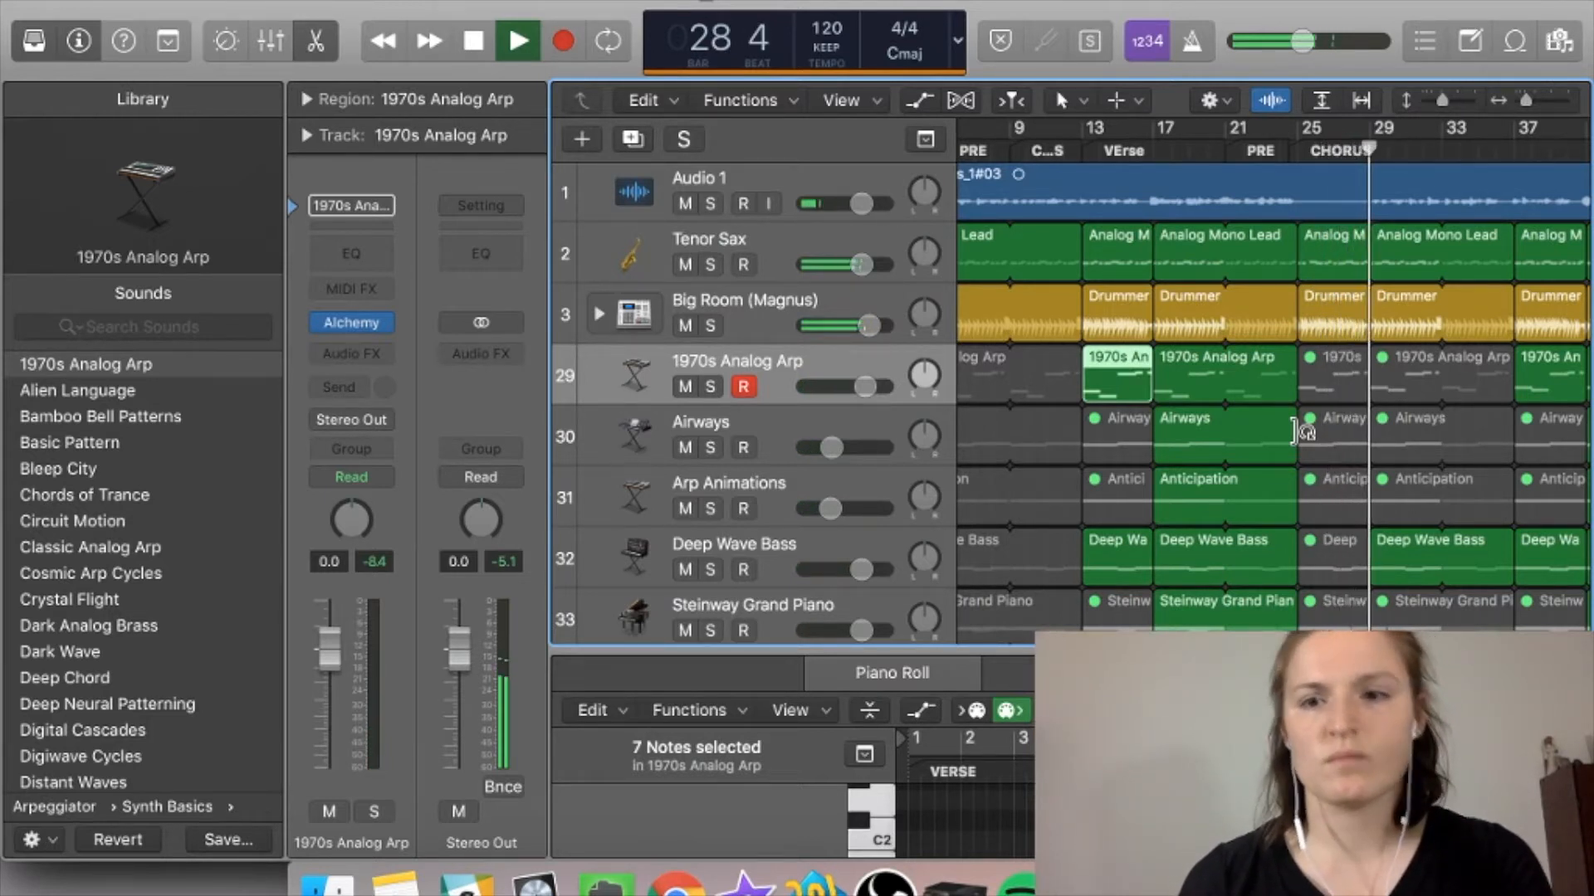
{"action": "key", "text": "space"}
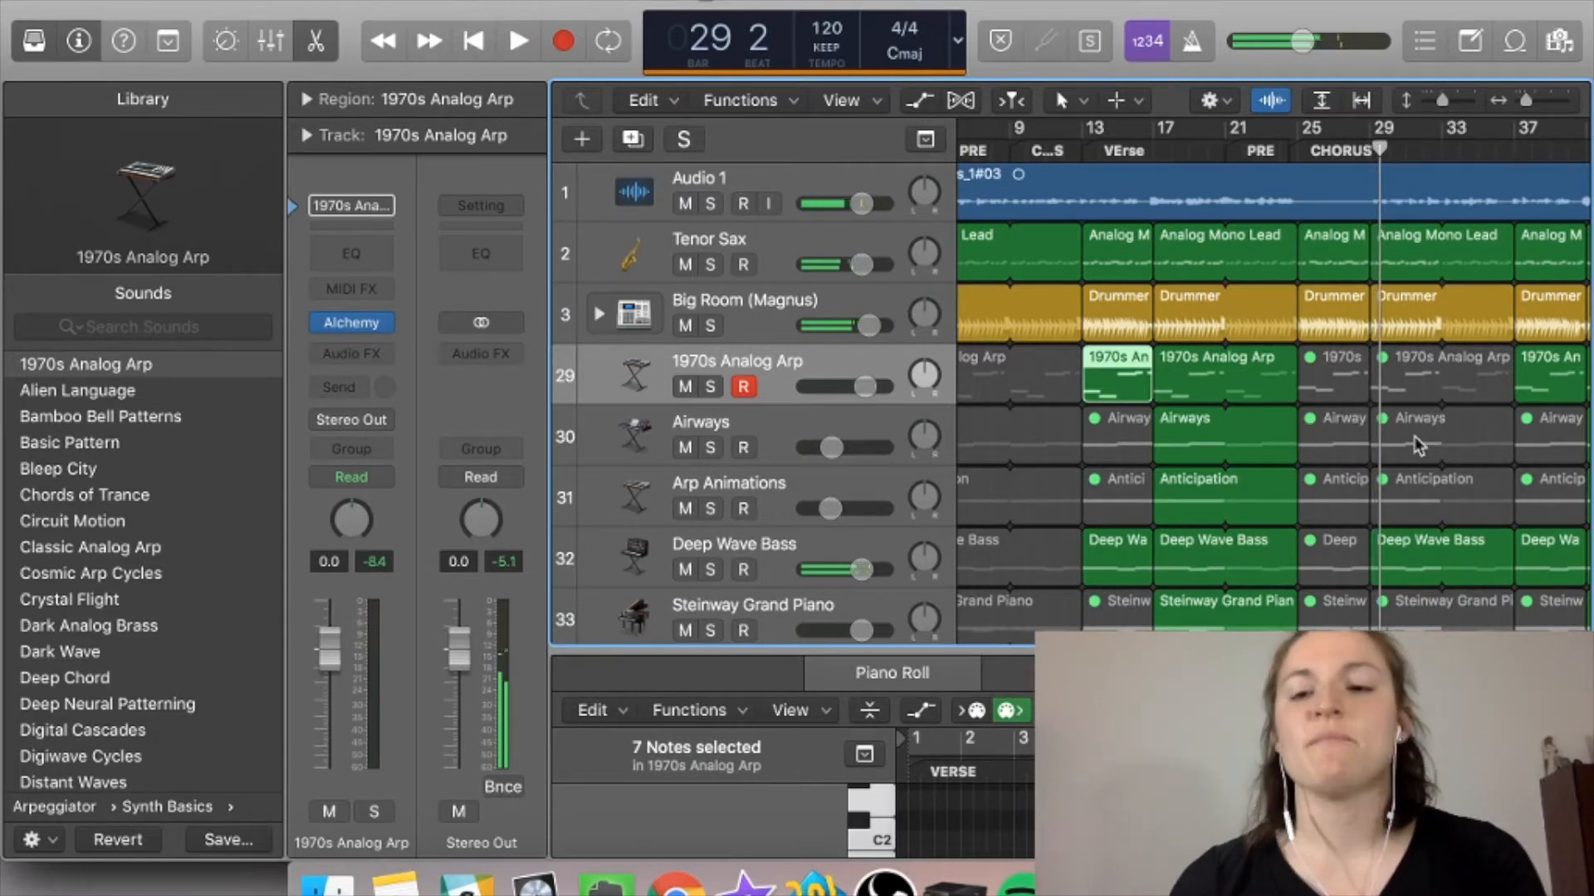
{"action": "scroll", "coordinate": [1415, 446], "scroll_direction": "left", "scroll_amount": 3}
{"action": "scroll", "coordinate": [1416, 446], "scroll_direction": "down", "scroll_amount": 3}
{"action": "scroll", "coordinate": [1416, 446], "scroll_direction": "down", "scroll_amount": 3}
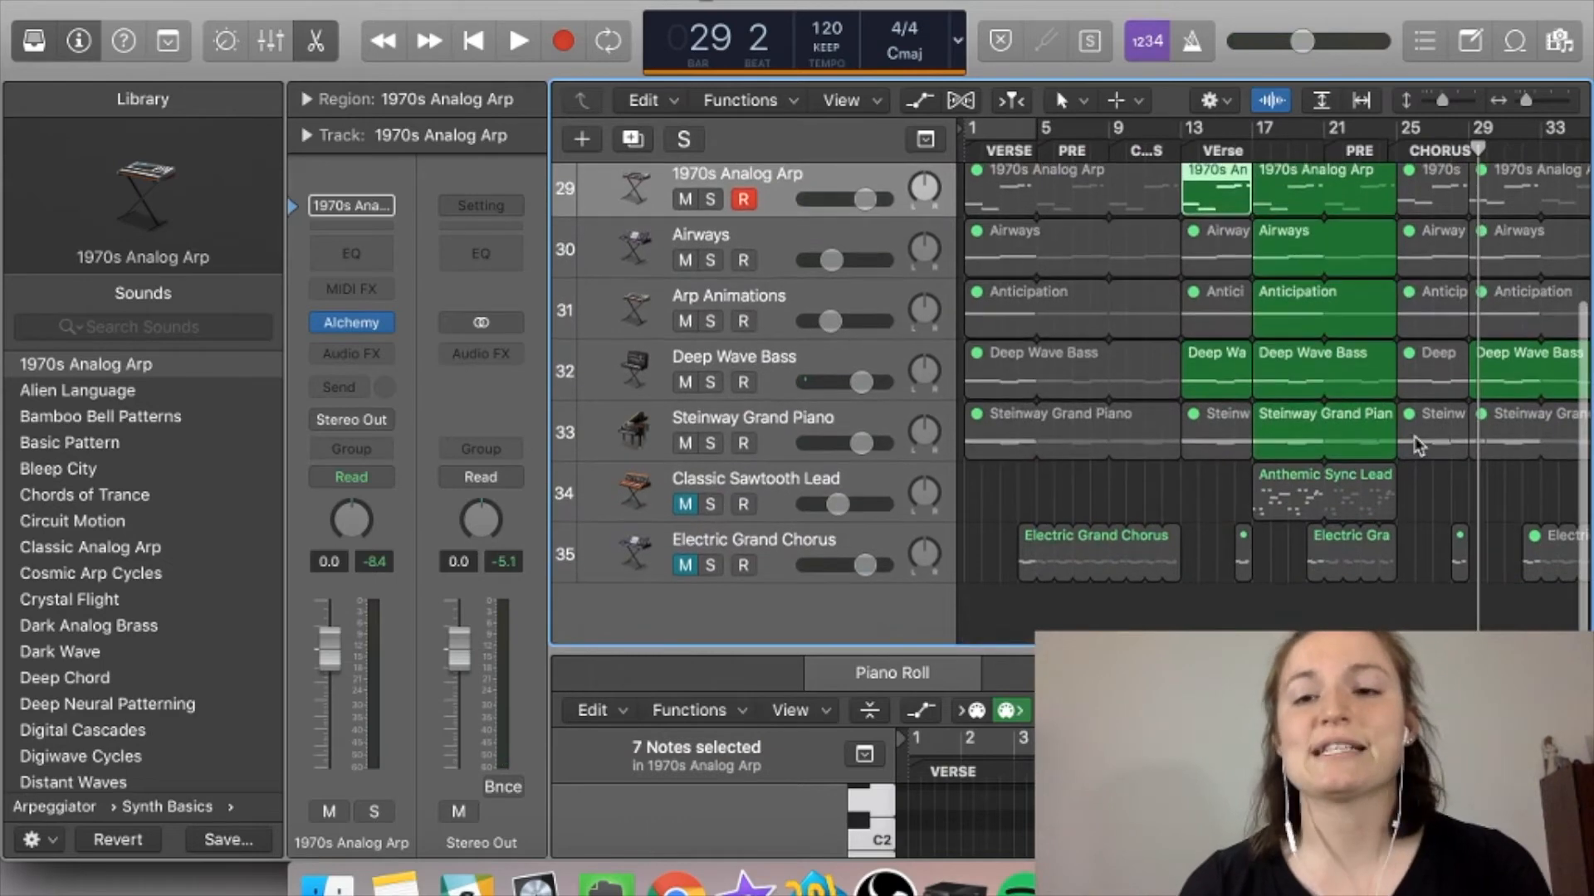
{"action": "scroll", "coordinate": [1415, 445], "scroll_direction": "up", "scroll_amount": 3}
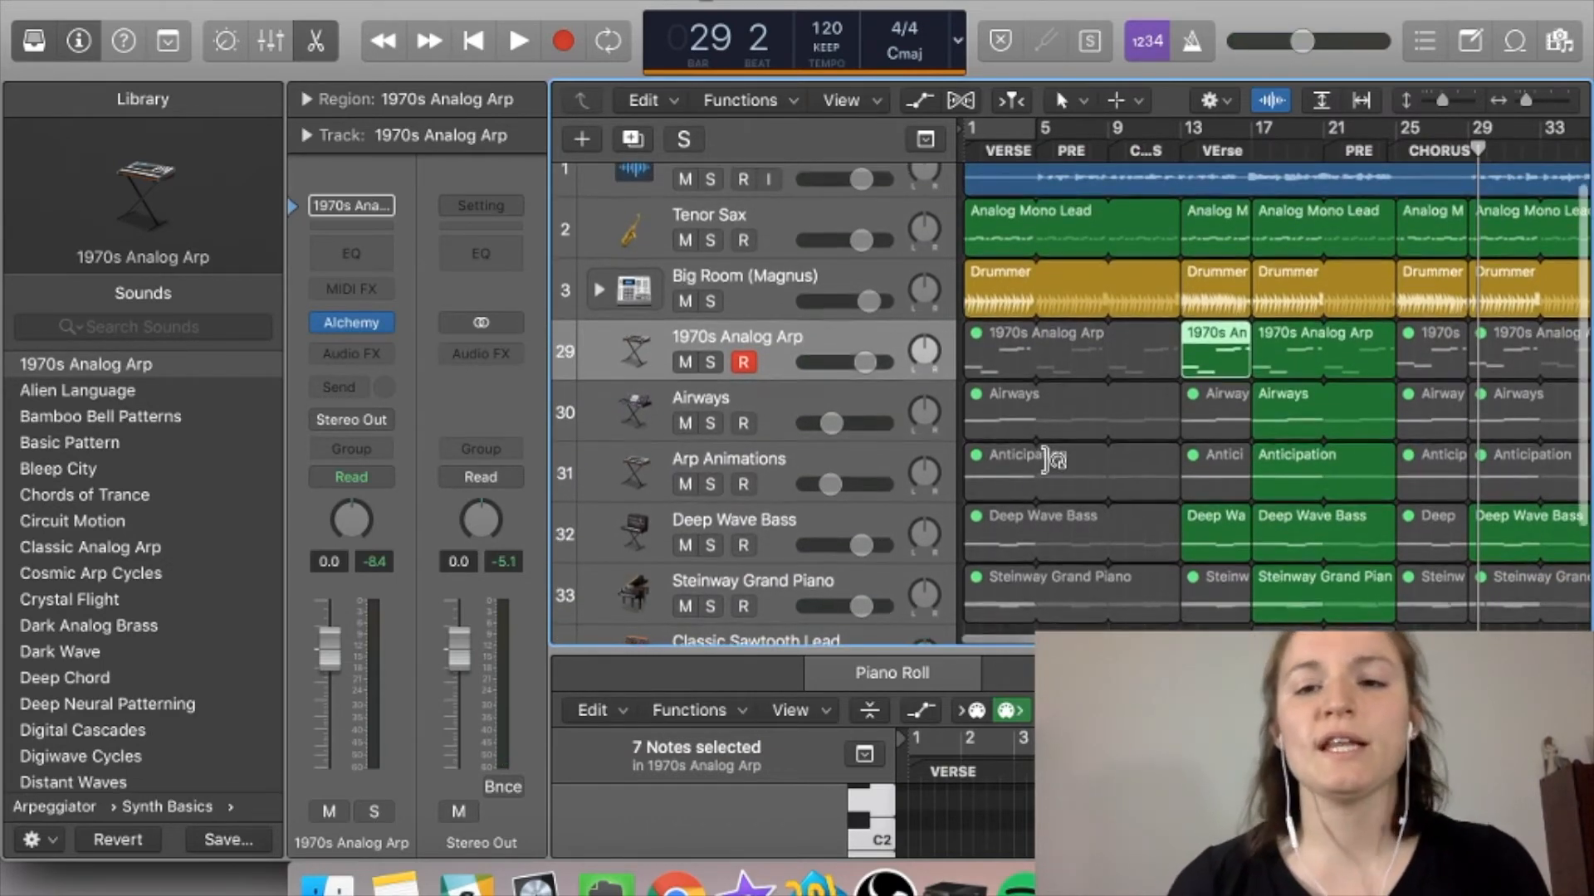
{"action": "scroll", "coordinate": [1050, 459], "scroll_direction": "up", "scroll_amount": 1}
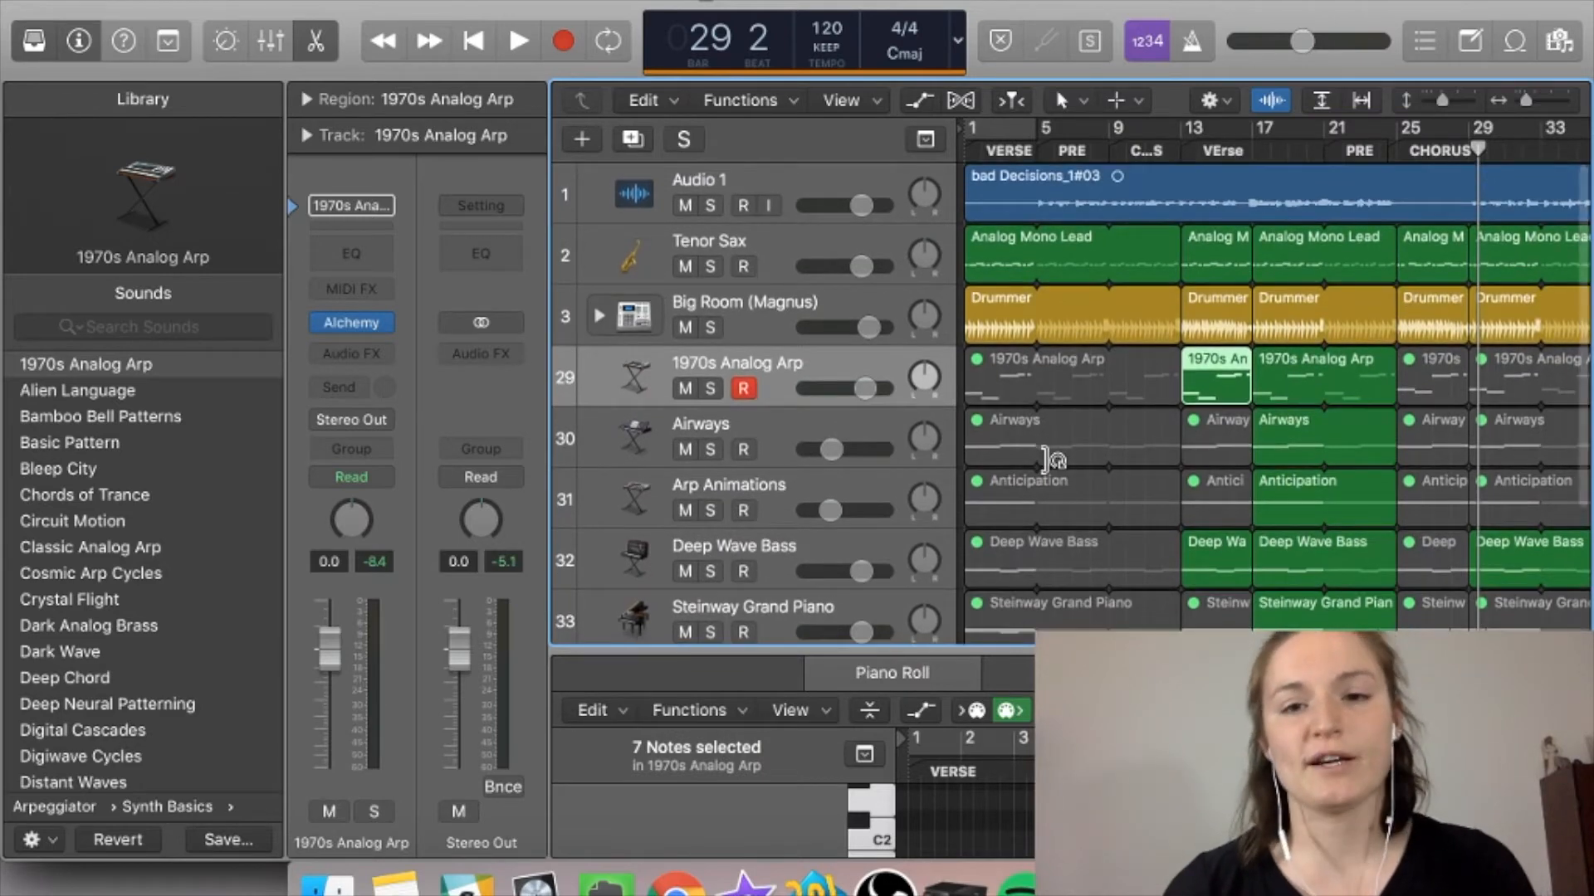
Step: Inspect the Drummer settings of the Big Room (Magnus) regions one by one, from the first verse through the chorus region at bar 29
{"action": "left_click", "coordinate": [1002, 305]}
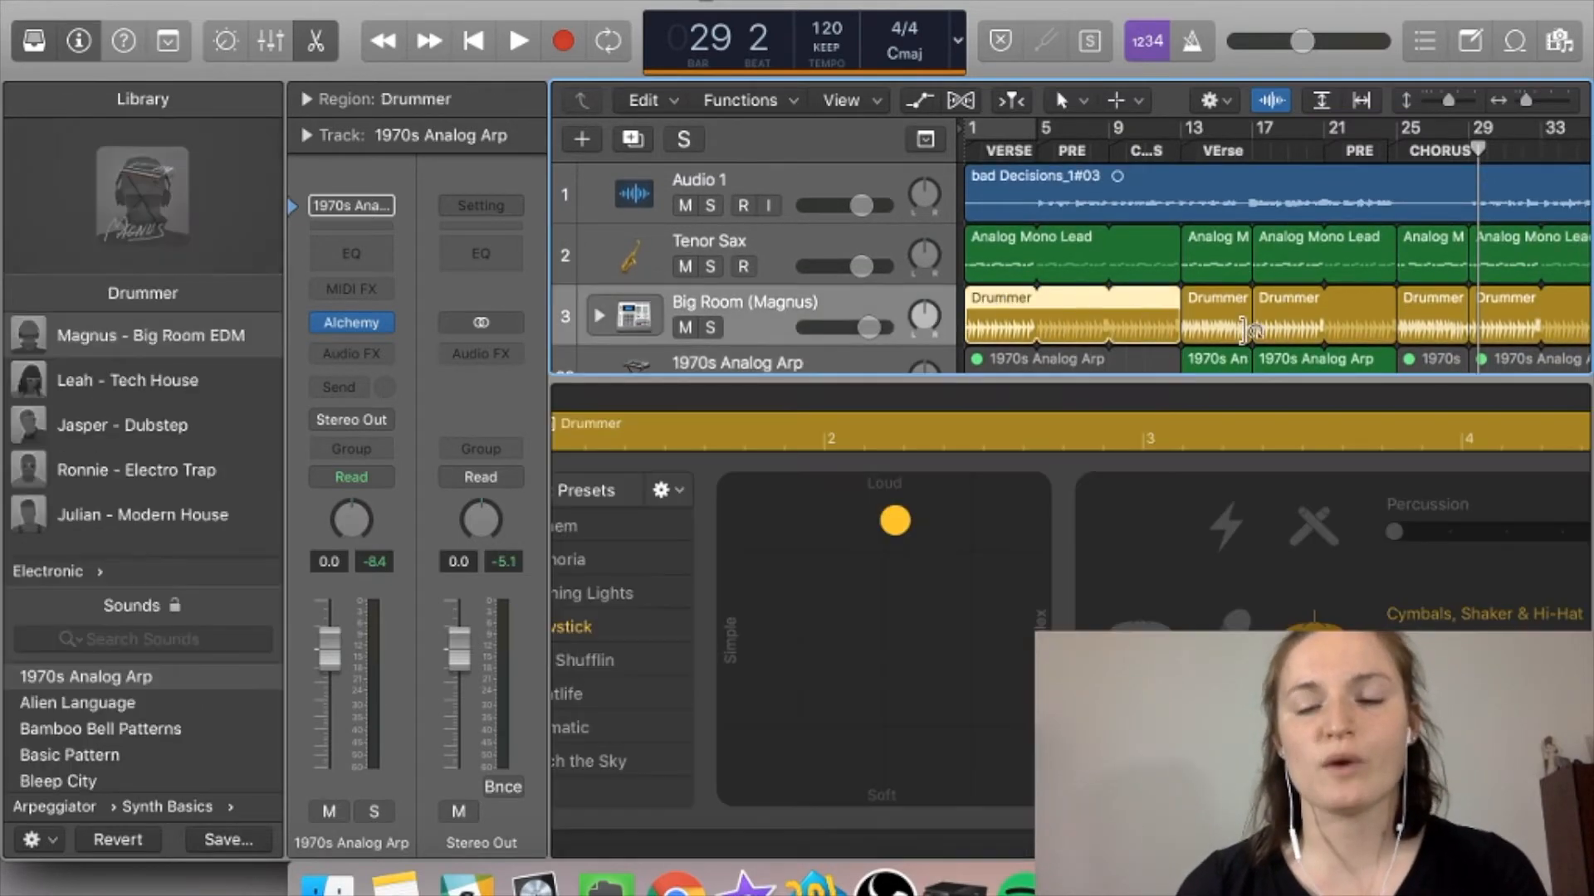
{"action": "left_click", "coordinate": [1227, 299]}
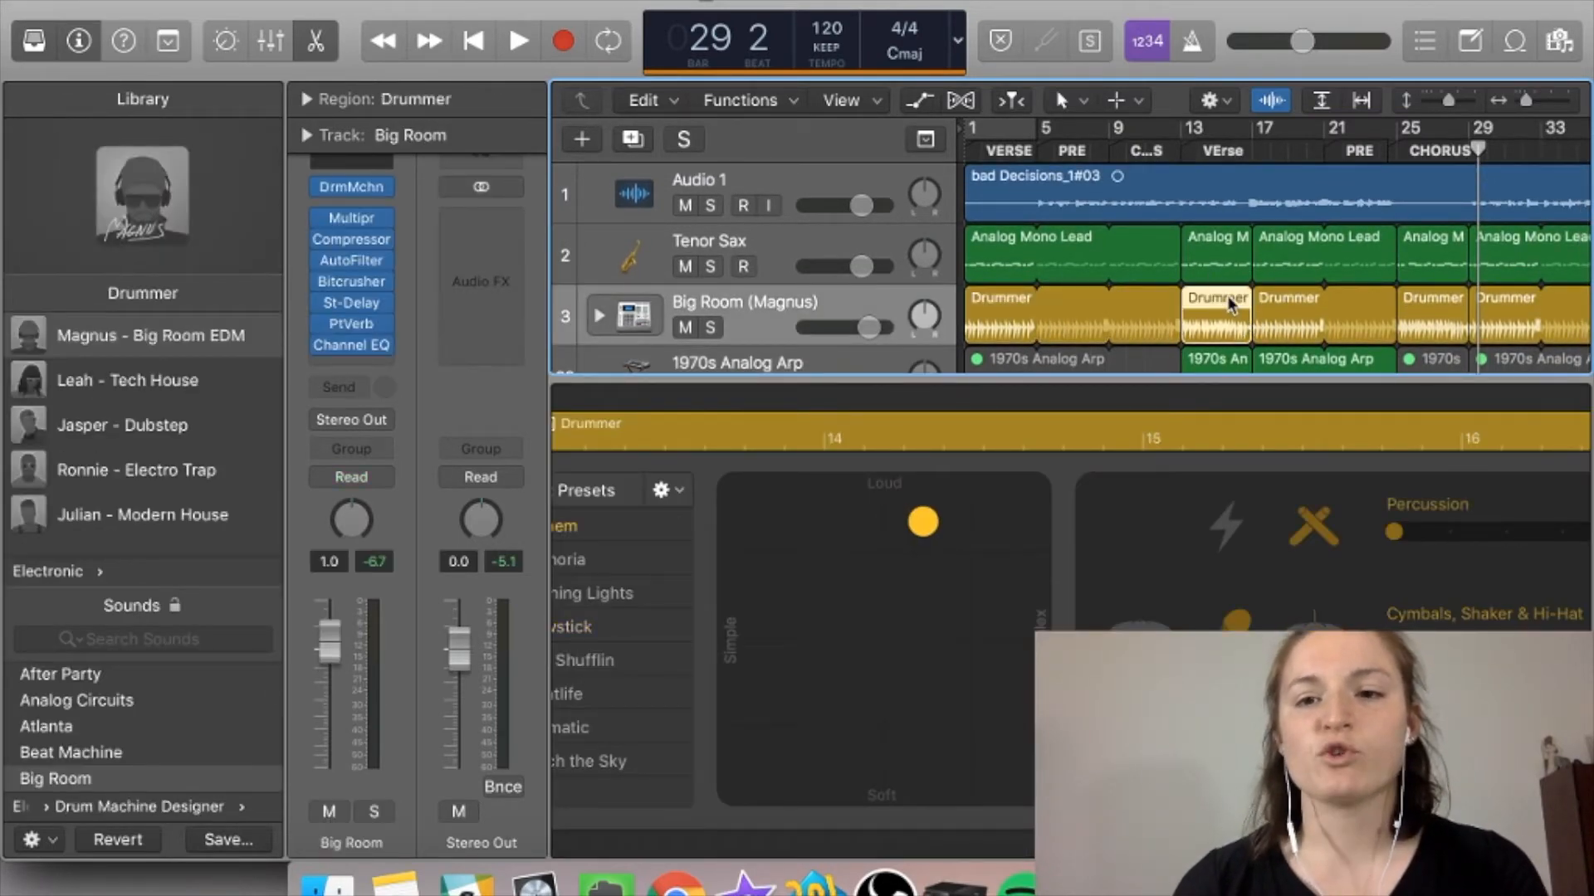
{"action": "left_click", "coordinate": [1289, 301]}
{"action": "scroll", "coordinate": [1292, 302], "scroll_direction": "right", "scroll_amount": 3}
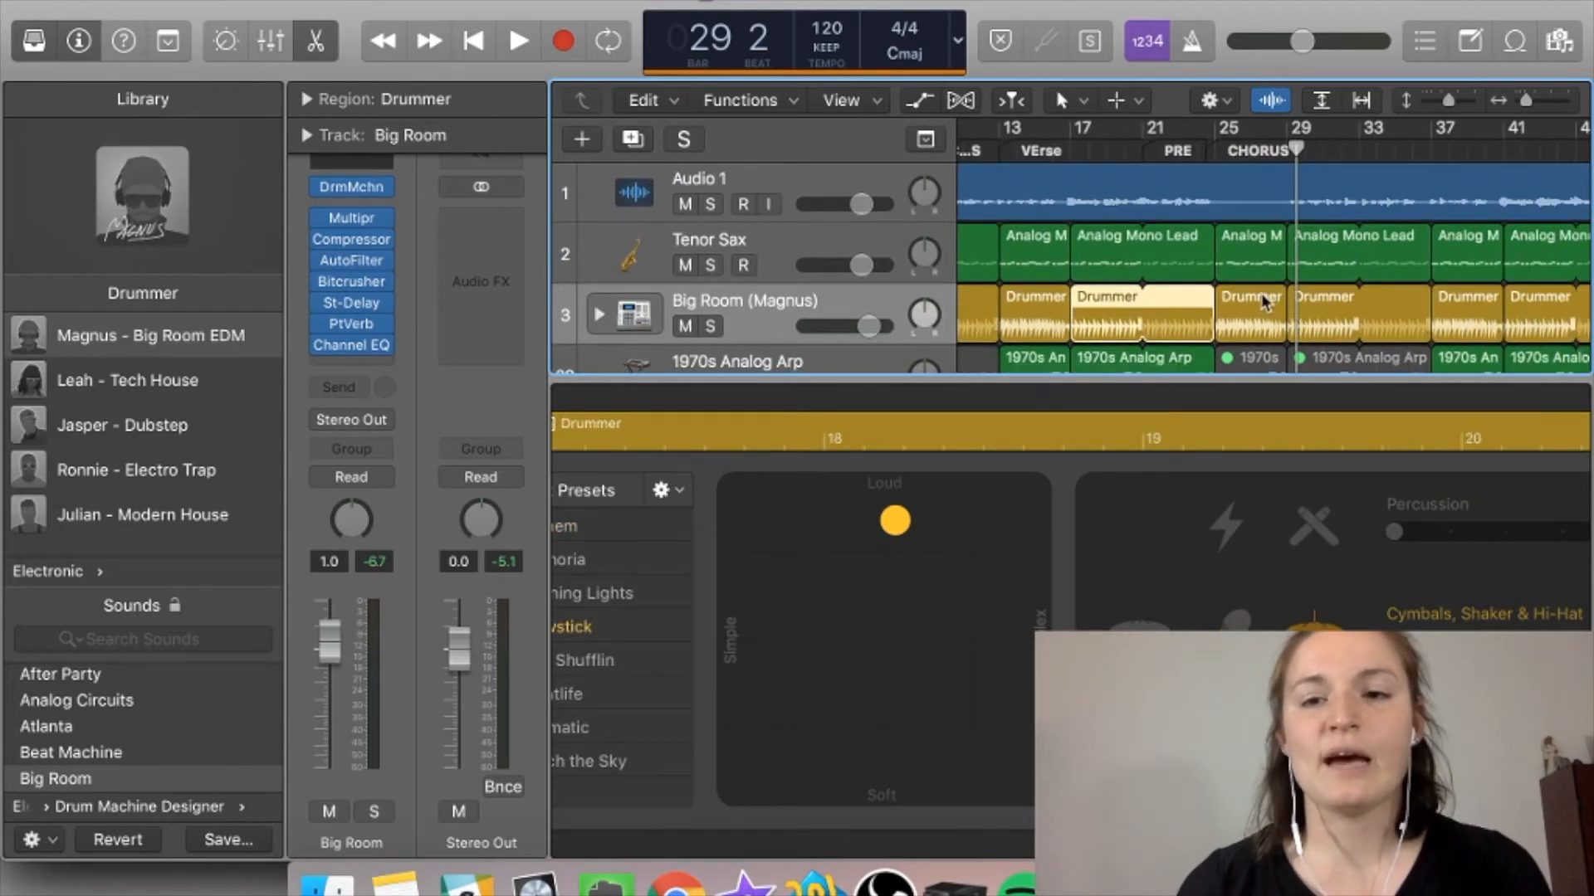
{"action": "left_click", "coordinate": [1247, 297]}
{"action": "left_click", "coordinate": [1338, 301]}
{"action": "scroll", "coordinate": [1358, 309], "scroll_direction": "down", "scroll_amount": 10}
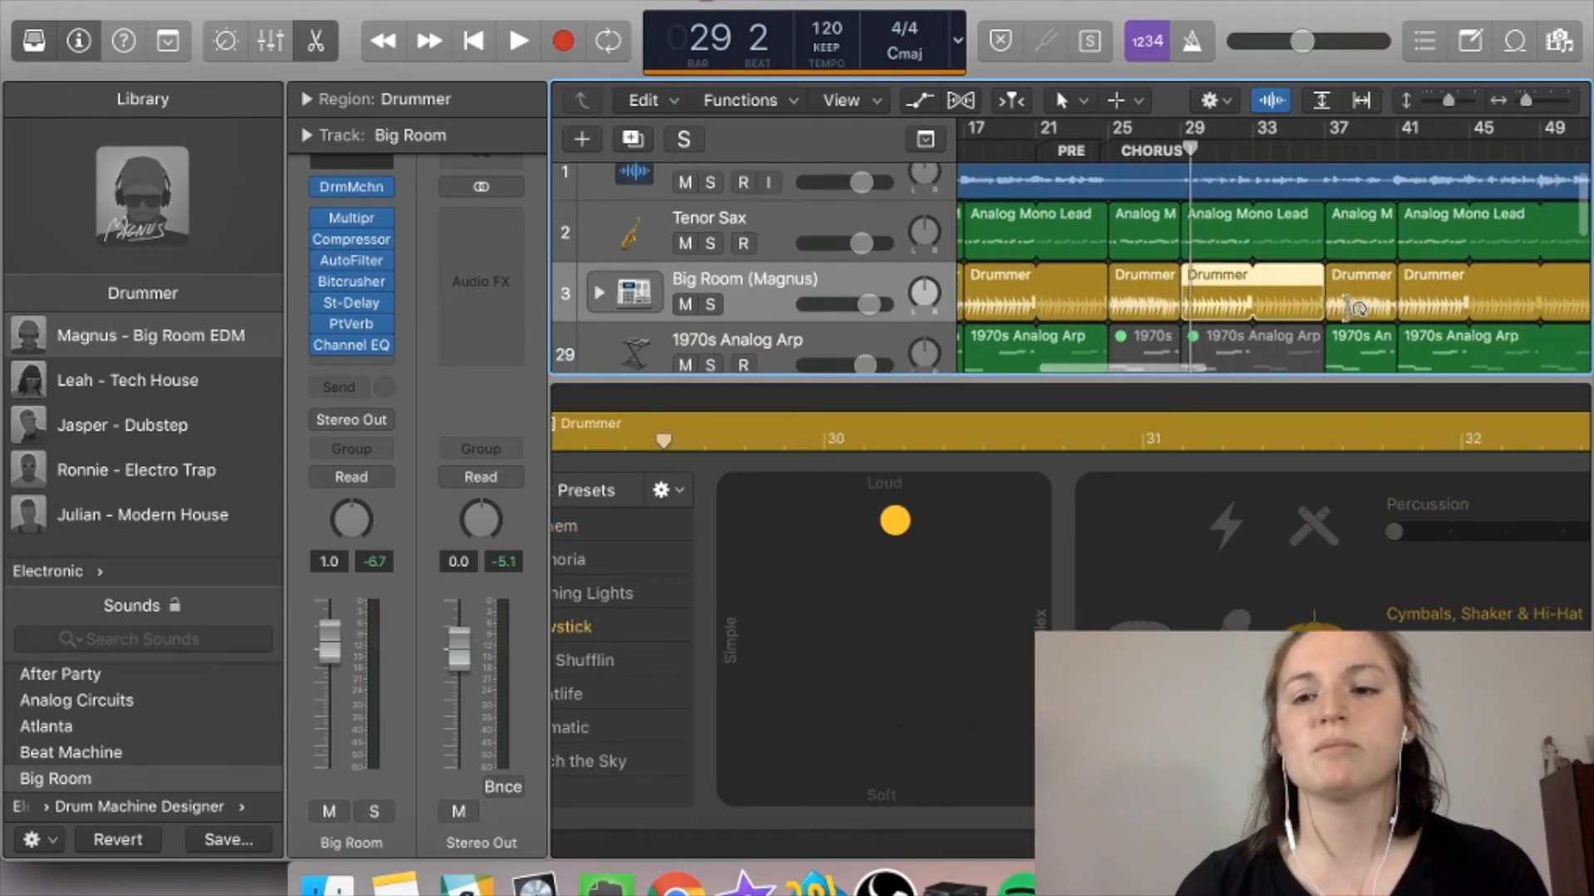
Step: Examine how the Drummer and instrument regions are laid out across the entire song
{"action": "scroll", "coordinate": [1343, 334], "scroll_direction": "up", "scroll_amount": 3}
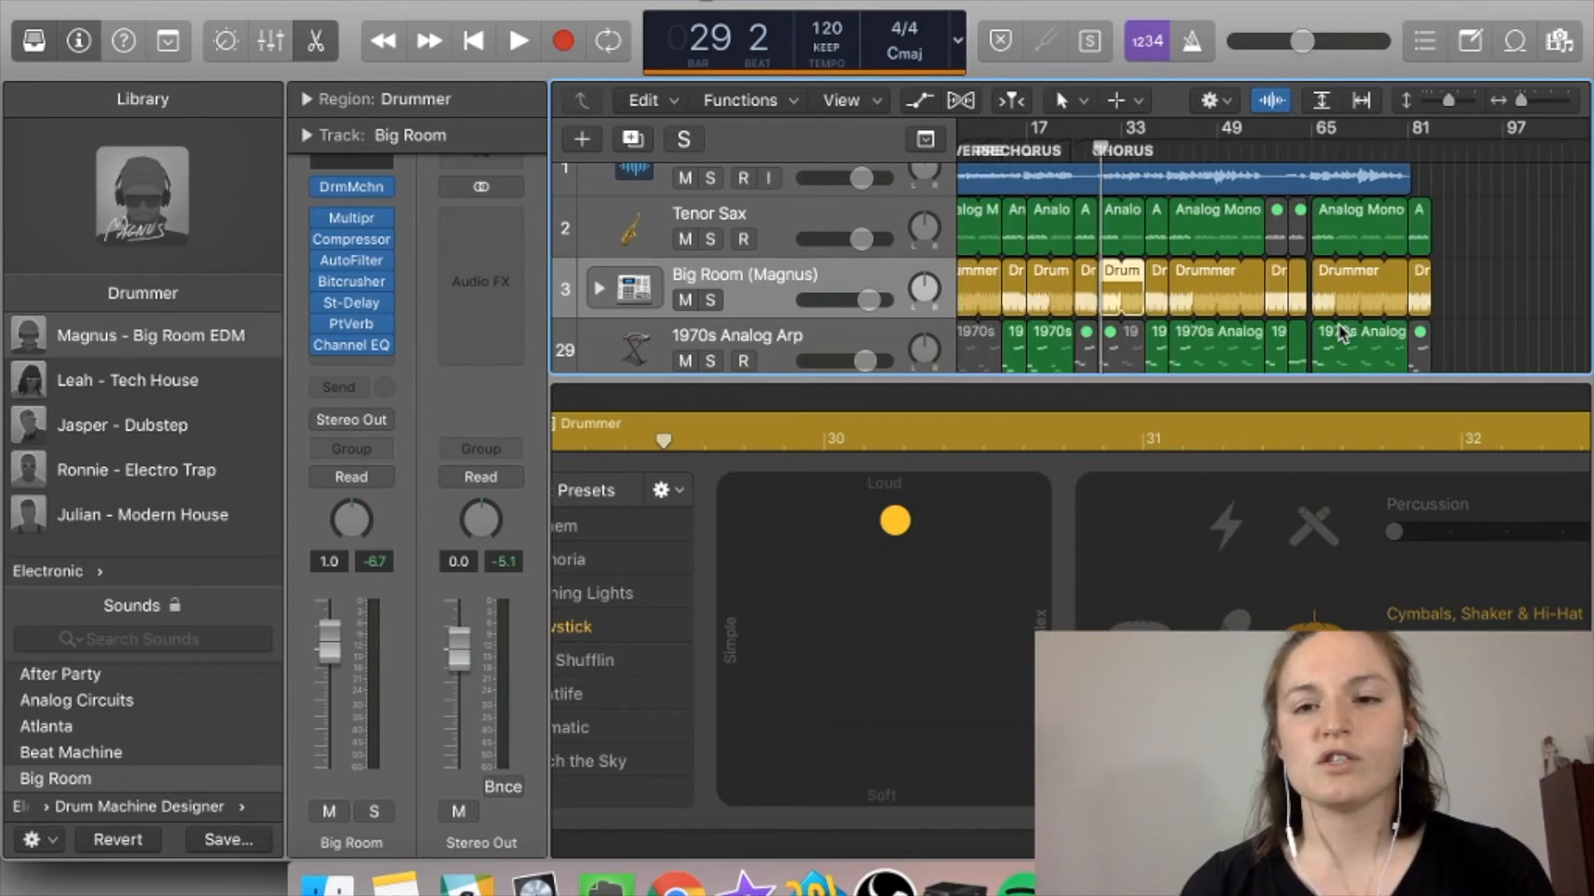
{"action": "scroll", "coordinate": [1343, 334], "scroll_direction": "up", "scroll_amount": 2}
{"action": "scroll", "coordinate": [1343, 334], "scroll_direction": "down", "scroll_amount": 5}
{"action": "scroll", "coordinate": [1338, 324], "scroll_direction": "up", "scroll_amount": 3}
{"action": "scroll", "coordinate": [1338, 324], "scroll_direction": "left", "scroll_amount": 1}
{"action": "scroll", "coordinate": [1338, 324], "scroll_direction": "down", "scroll_amount": 5}
{"action": "scroll", "coordinate": [1341, 331], "scroll_direction": "up", "scroll_amount": 10}
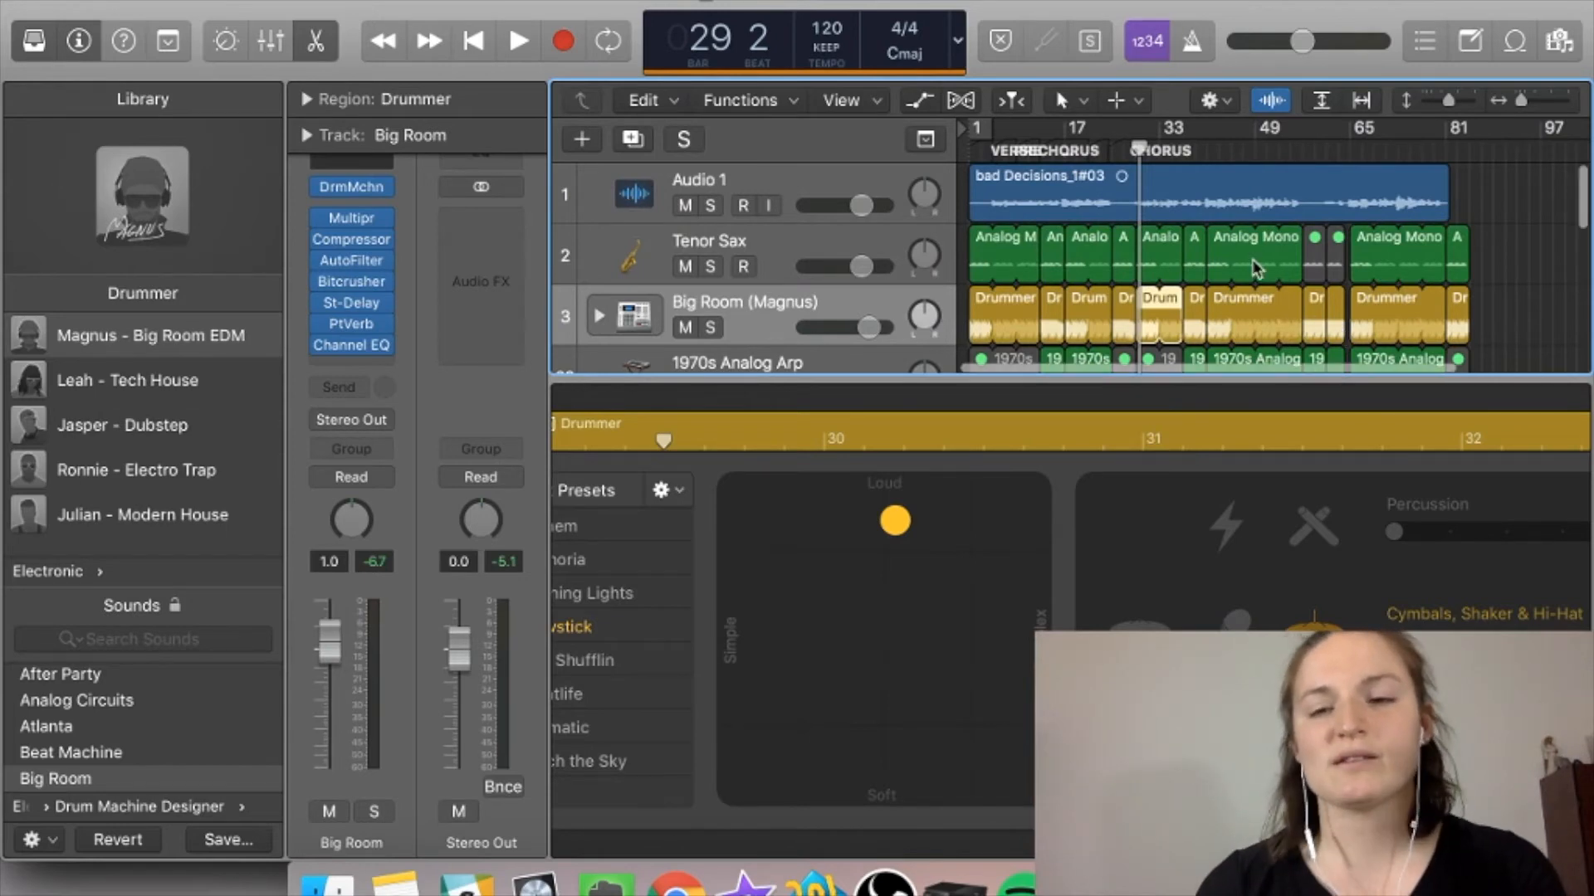
{"action": "scroll", "coordinate": [1252, 259], "scroll_direction": "up", "scroll_amount": 5}
{"action": "scroll", "coordinate": [1251, 259], "scroll_direction": "down", "scroll_amount": 5}
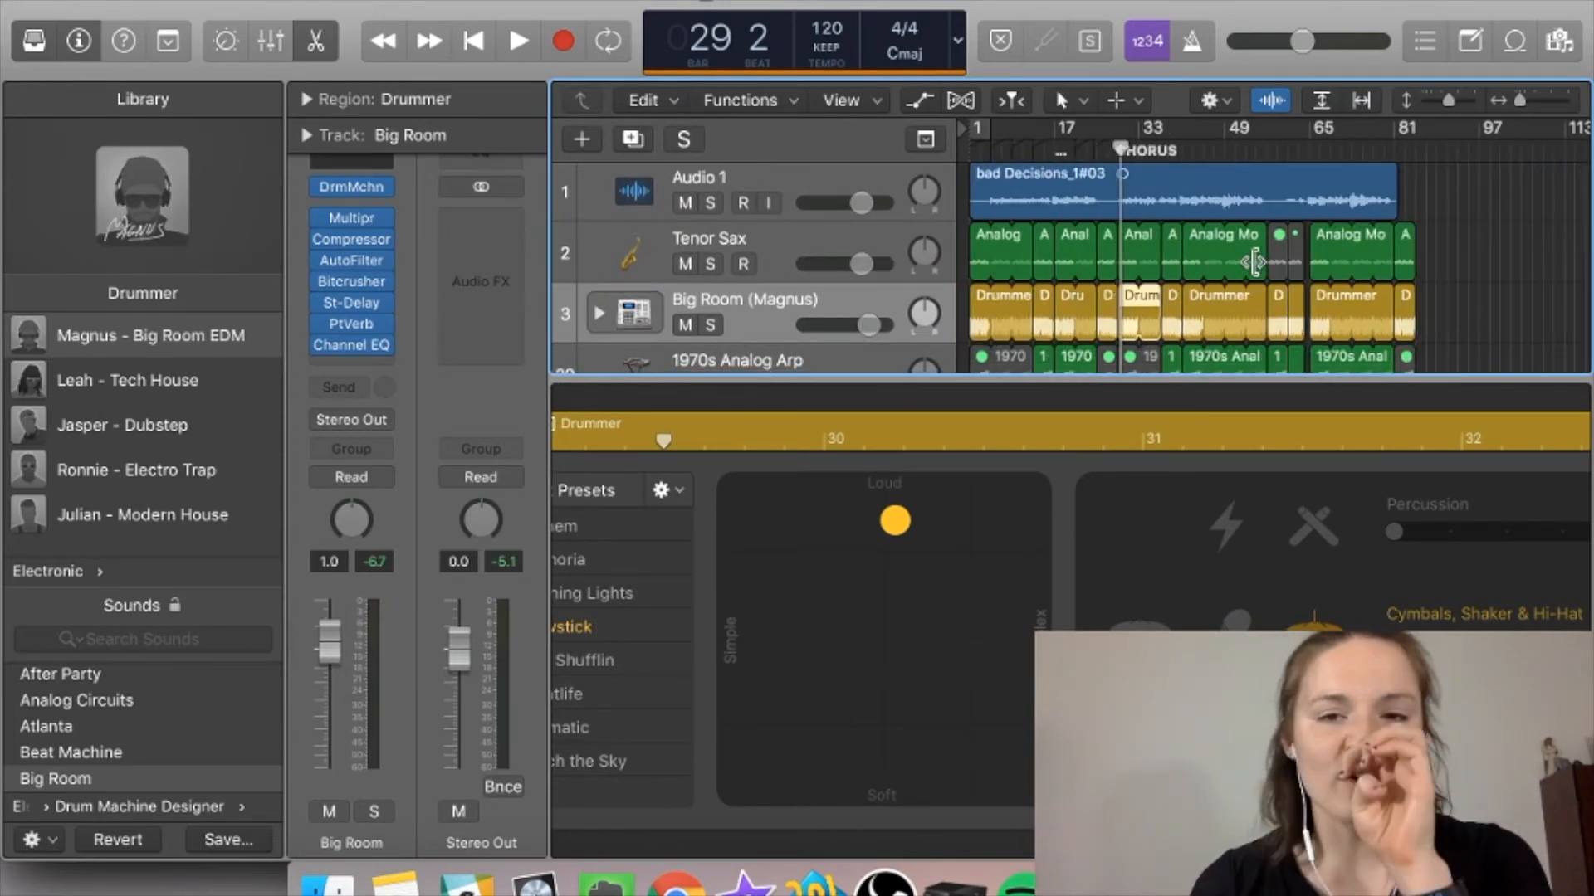
{"action": "scroll", "coordinate": [1196, 274], "scroll_direction": "down", "scroll_amount": 2}
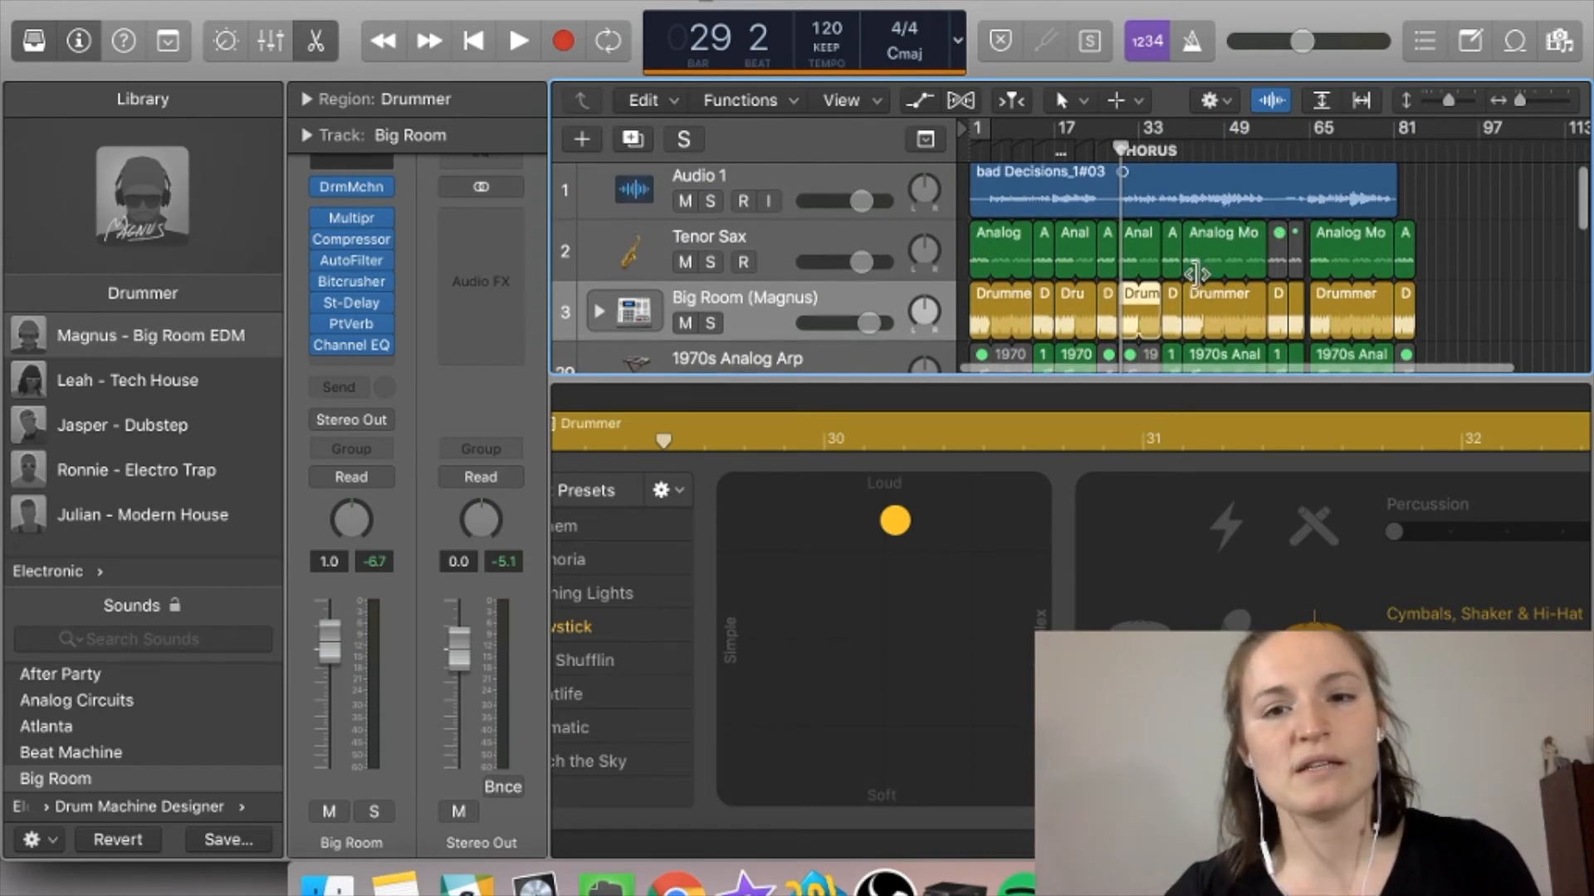
Step: Select all the Drummer regions along the Big Room (Magnus) track to point them out, and clear the selection
{"action": "left_click_drag", "start_coordinate": [1486, 284], "coordinate": [983, 291]}
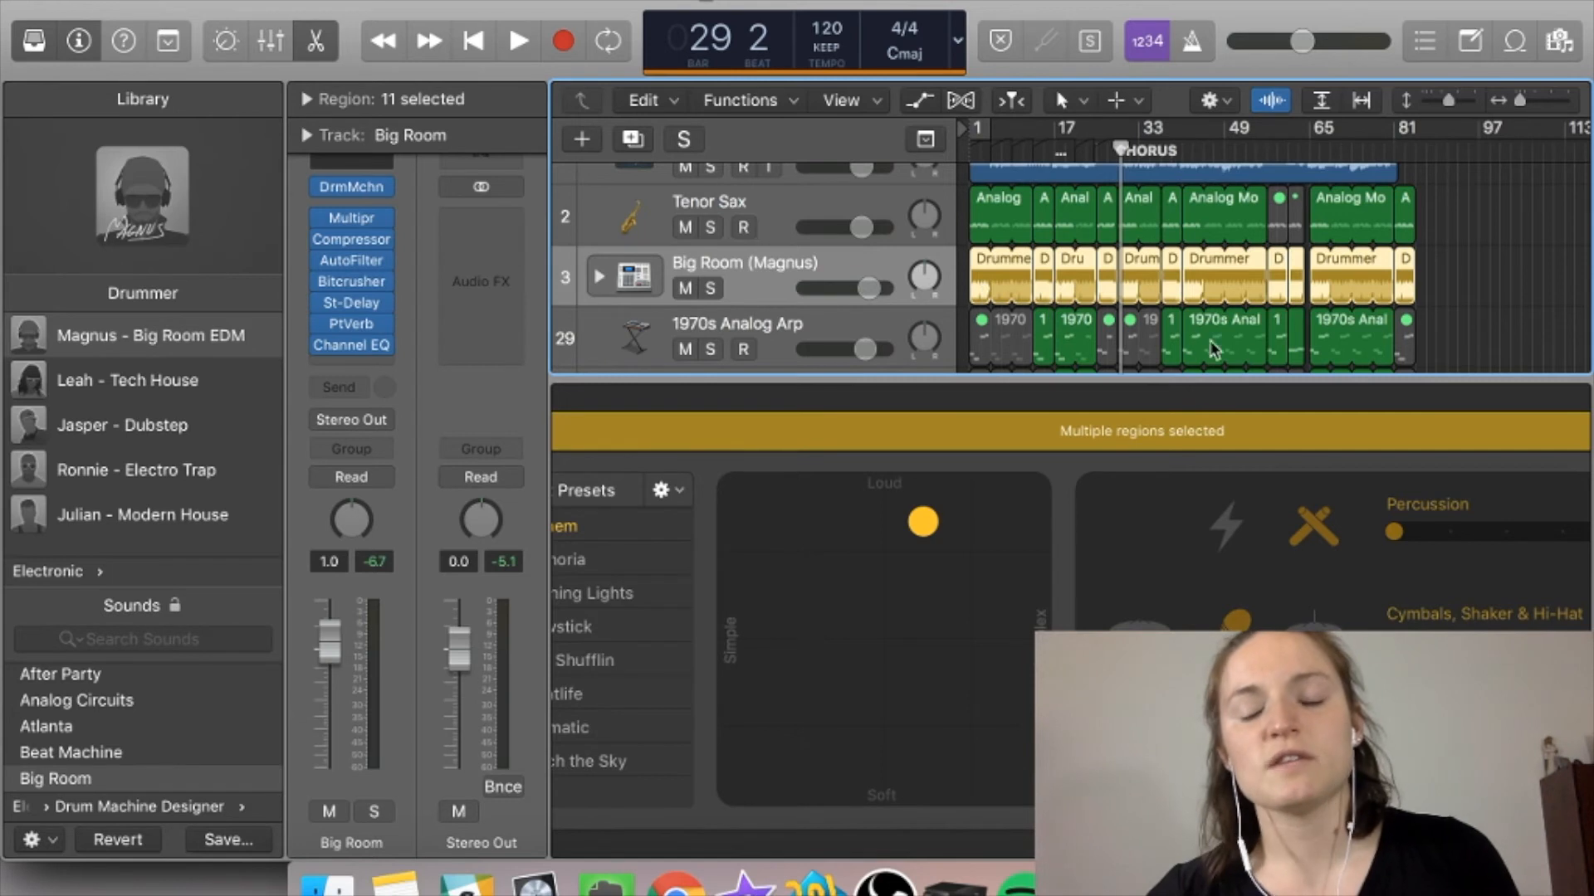
{"action": "left_click", "coordinate": [1504, 304]}
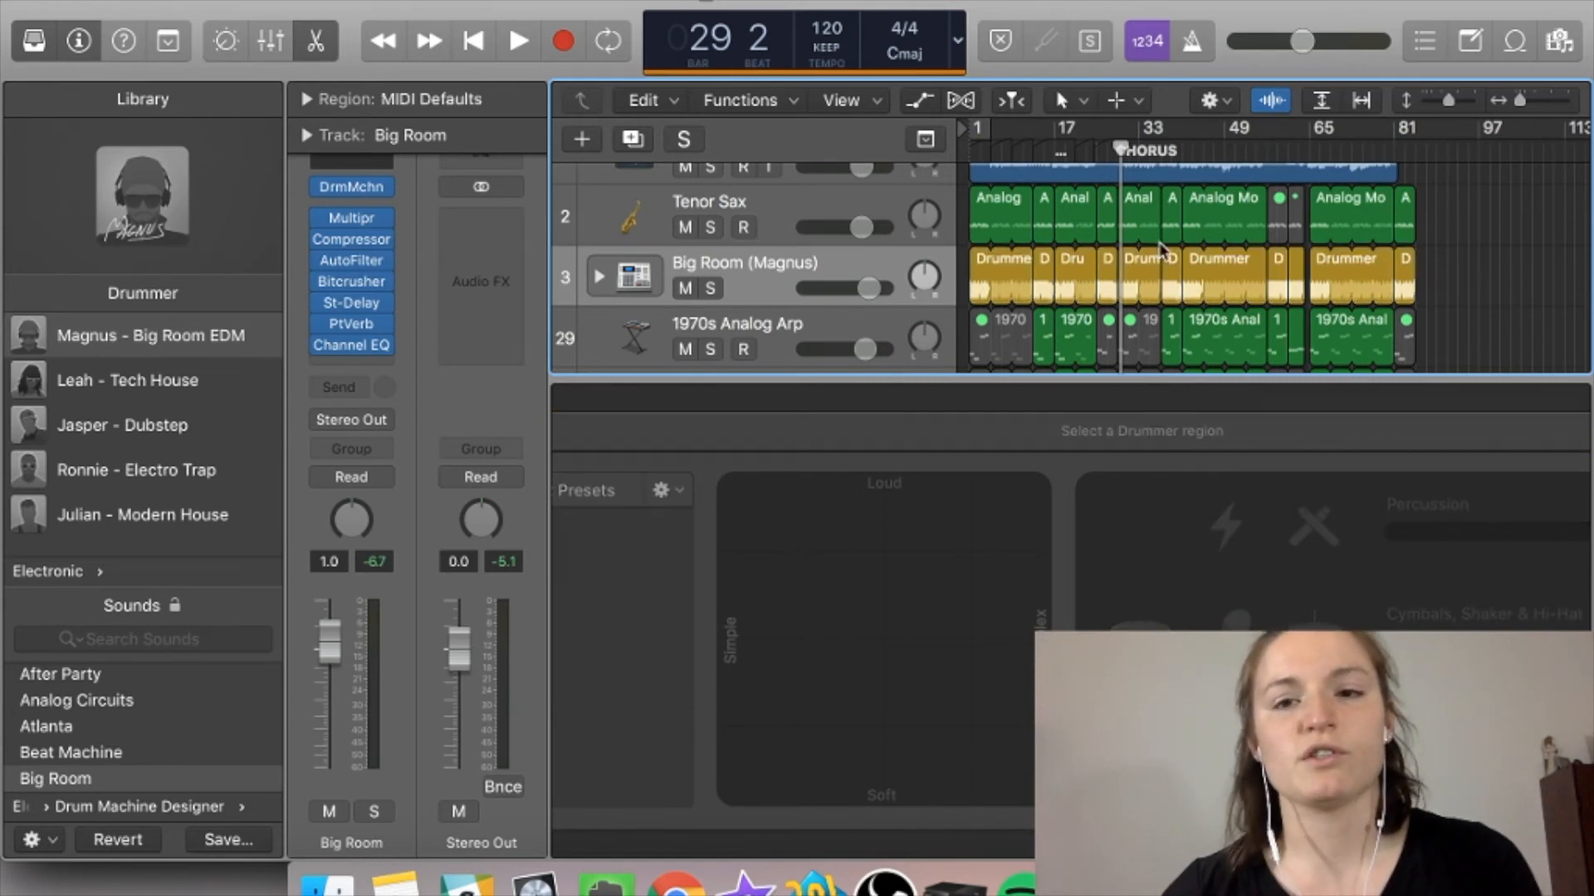
{"action": "scroll", "coordinate": [1144, 281], "scroll_direction": "up", "scroll_amount": 2}
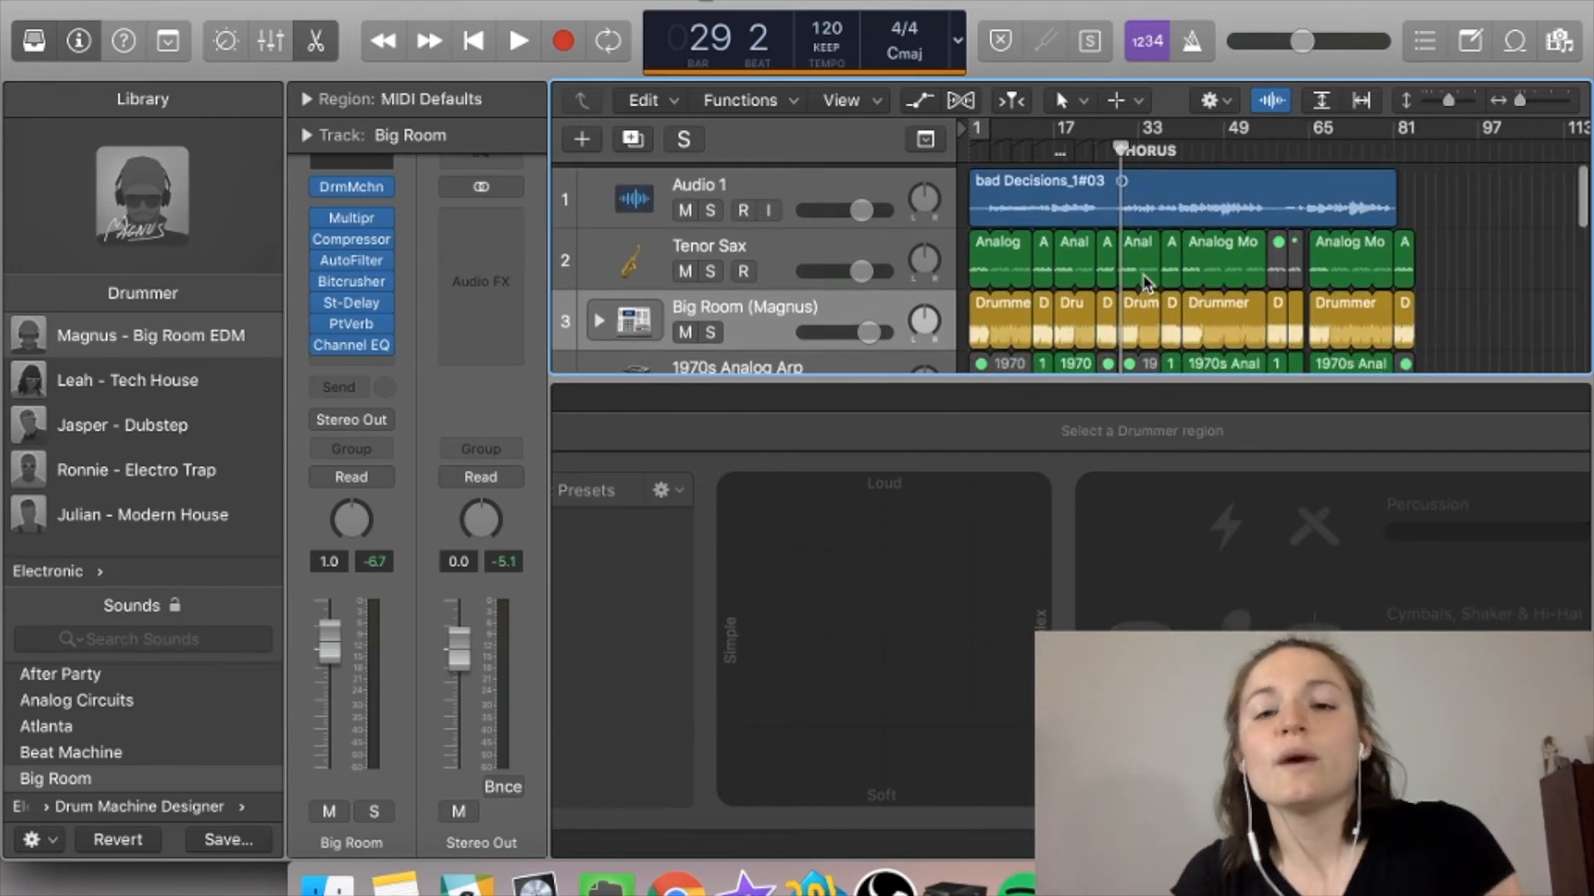